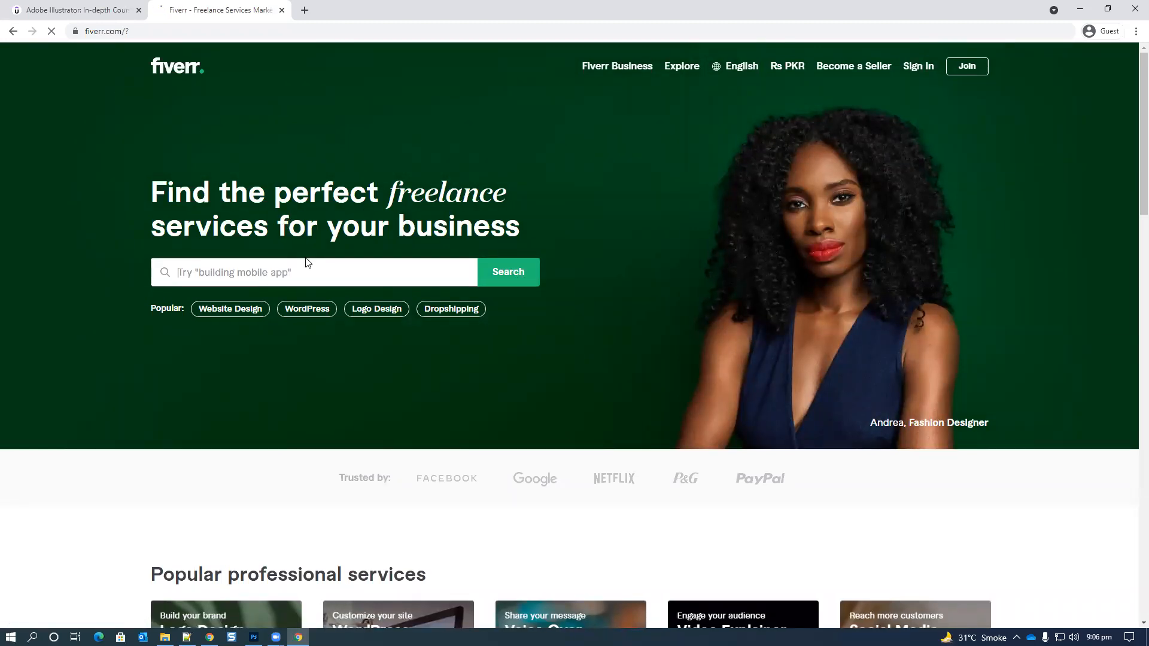
- Scroll the Fiverr homepage to the Popular professional services heading and highlight it
{"action": "scroll", "coordinate": [113, 213], "scroll_direction": "down", "scroll_amount": 6}
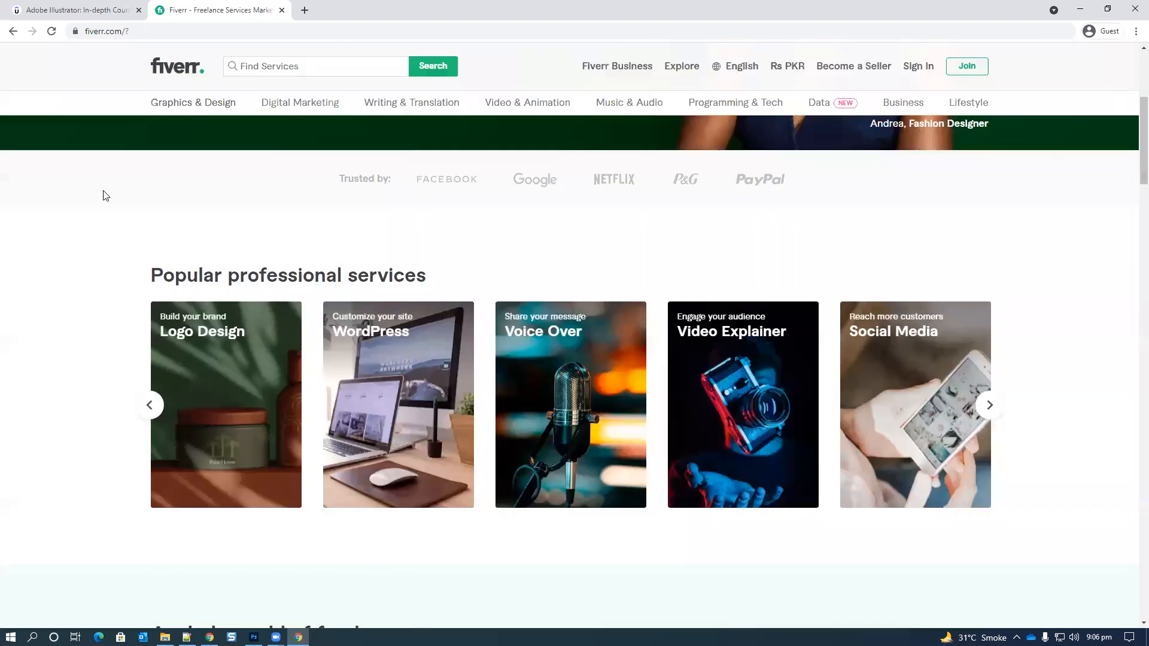
{"action": "scroll", "coordinate": [120, 169], "scroll_direction": "down", "scroll_amount": 4}
{"action": "scroll", "coordinate": [123, 201], "scroll_direction": "up", "scroll_amount": 4}
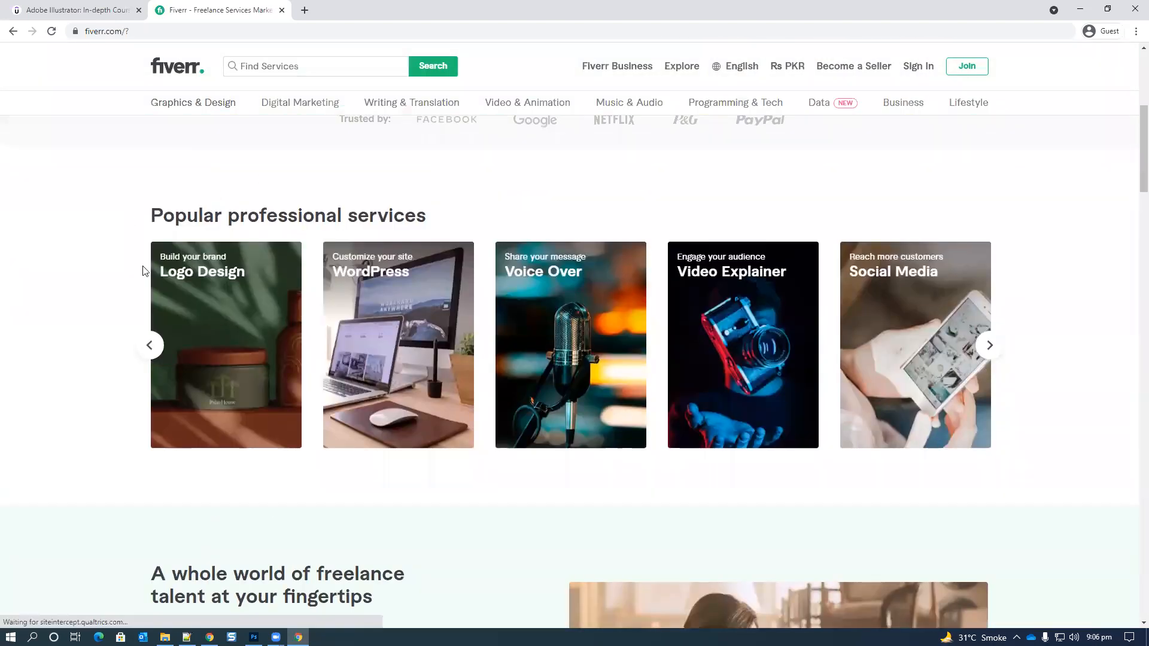
{"action": "scroll", "coordinate": [144, 269], "scroll_direction": "up", "scroll_amount": 4}
{"action": "scroll", "coordinate": [184, 185], "scroll_direction": "down", "scroll_amount": 5}
{"action": "left_click_drag", "start_coordinate": [174, 156], "coordinate": [425, 153]}
- Advance the carousel to the SEO, Illustration, Translation, Data Entry and Book Covers cards
{"action": "left_click", "coordinate": [249, 215]}
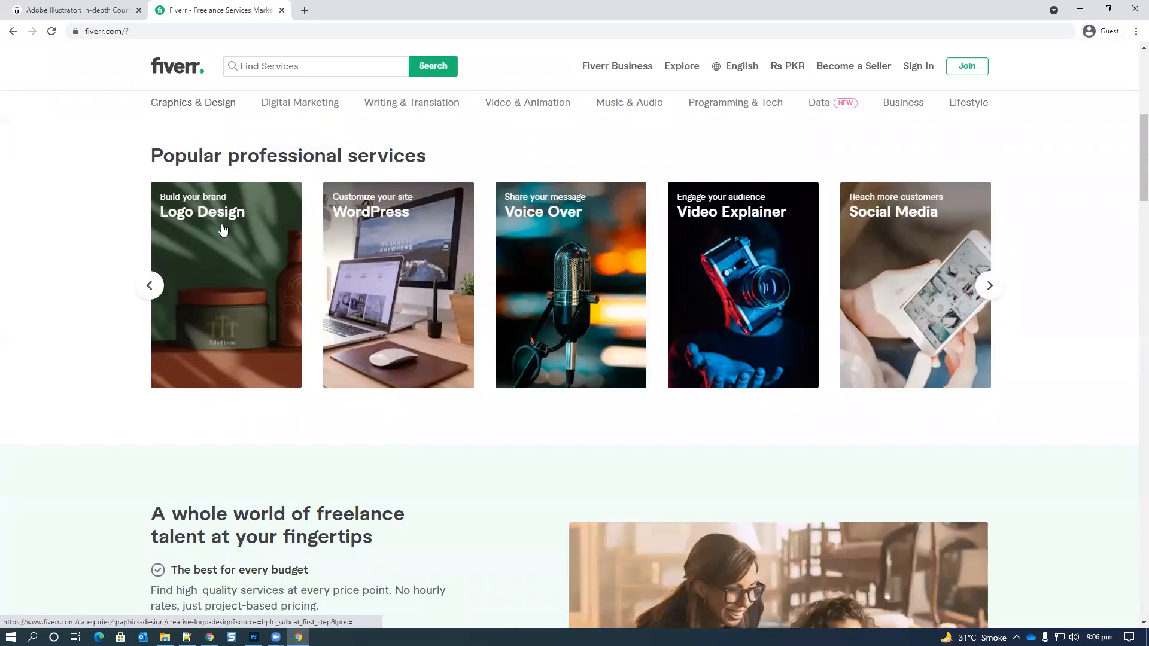
{"action": "left_click", "coordinate": [155, 296]}
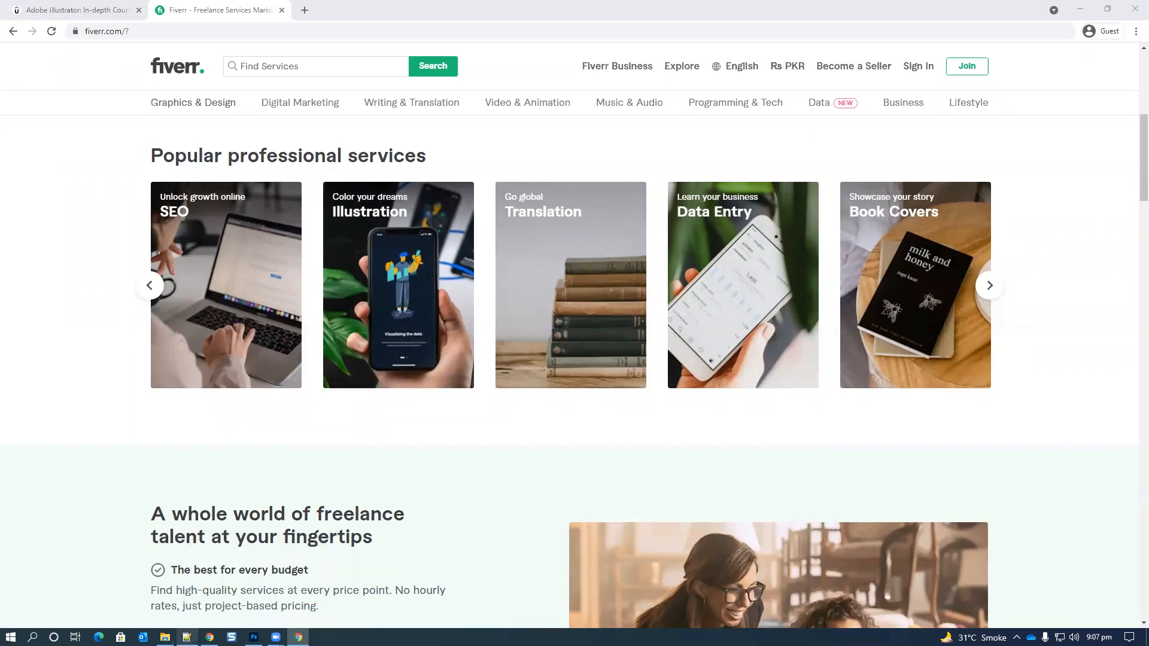
{"action": "left_click", "coordinate": [187, 638]}
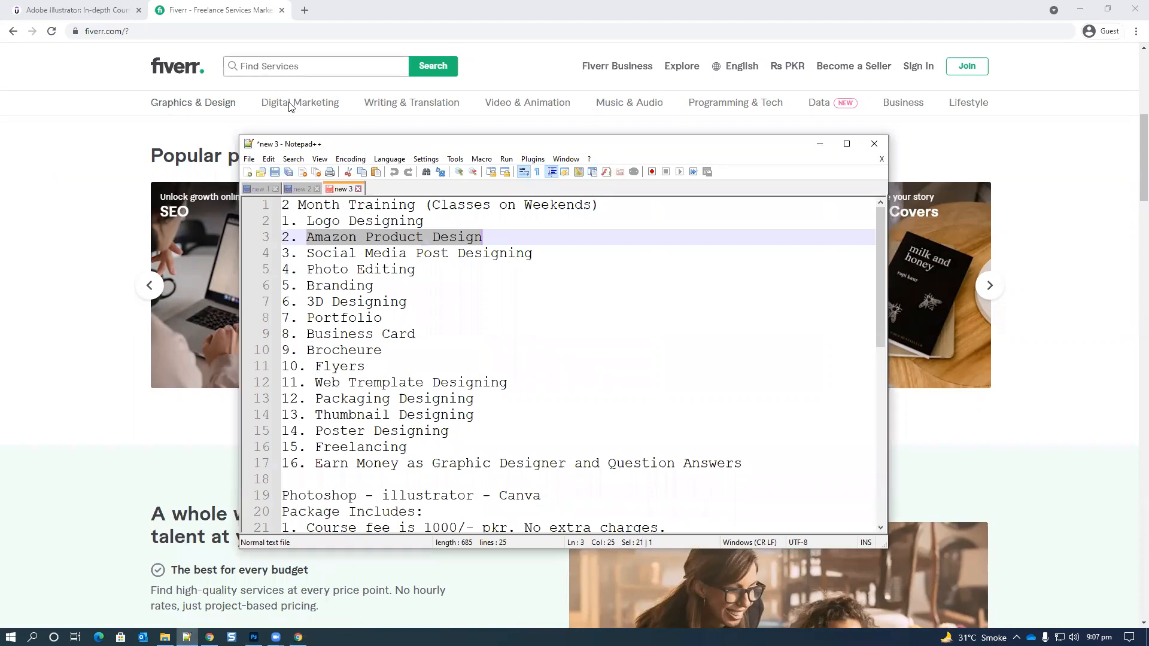
- Highlight the Logo Designing, Social Media Post Designing, Photo Editing and Branding topics in Notepad++
{"action": "left_click_drag", "start_coordinate": [306, 221], "coordinate": [434, 225]}
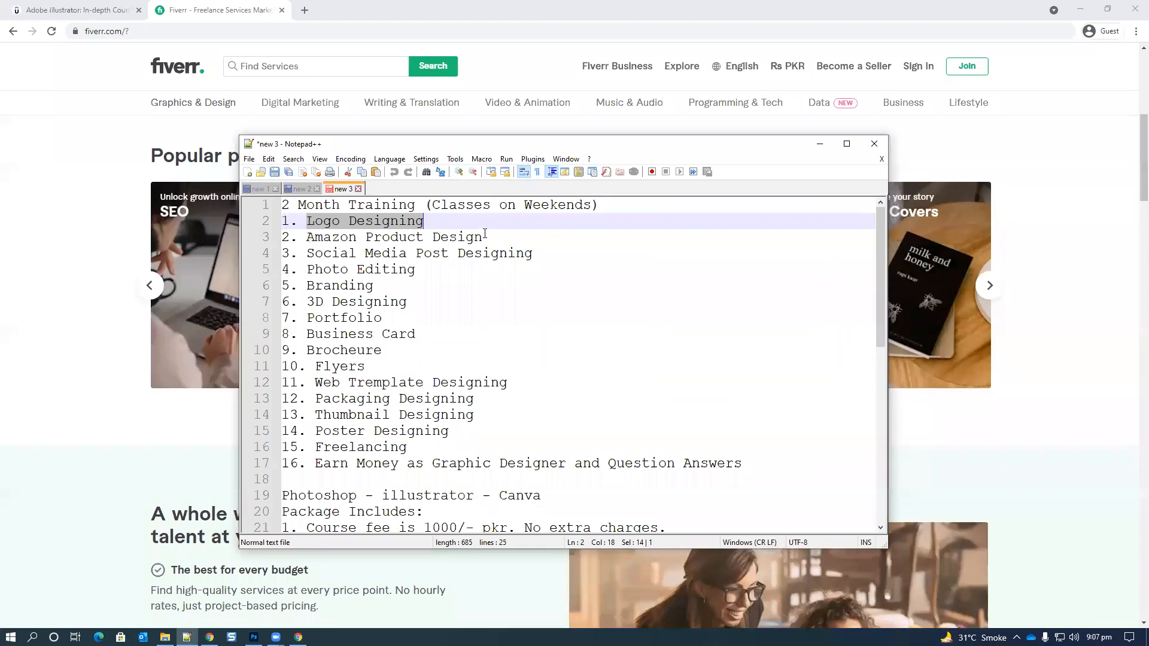
{"action": "left_click_drag", "start_coordinate": [306, 237], "coordinate": [483, 236]}
{"action": "left_click_drag", "start_coordinate": [307, 254], "coordinate": [543, 258]}
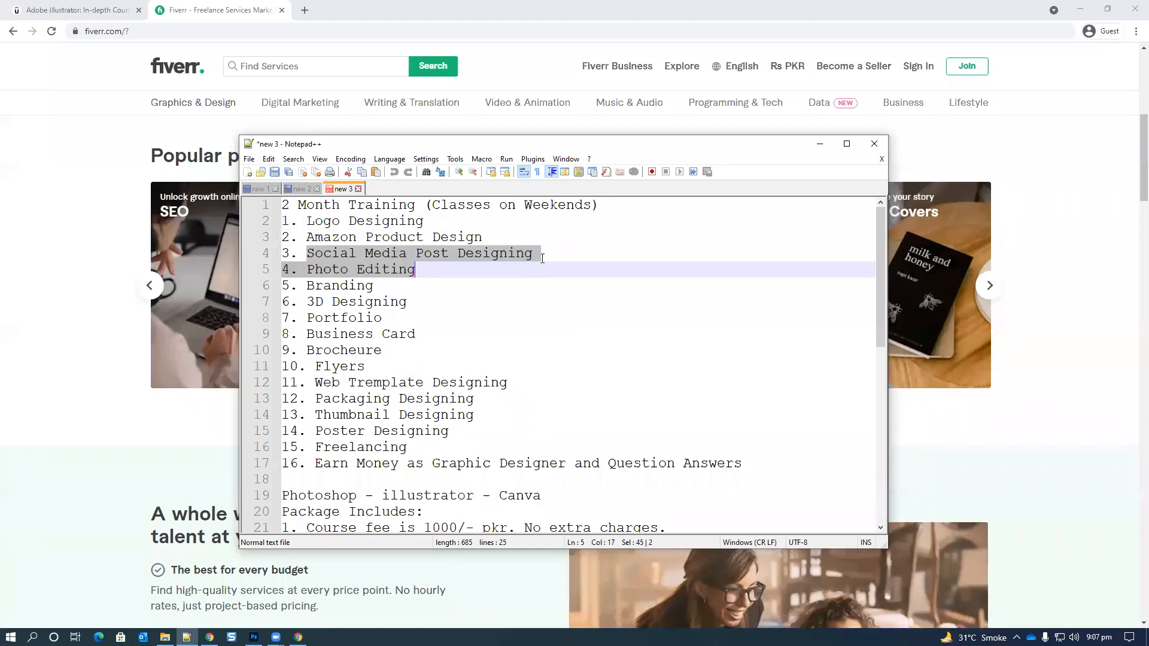
{"action": "left_click_drag", "start_coordinate": [462, 269], "coordinate": [306, 285]}
{"action": "left_click", "coordinate": [382, 287]}
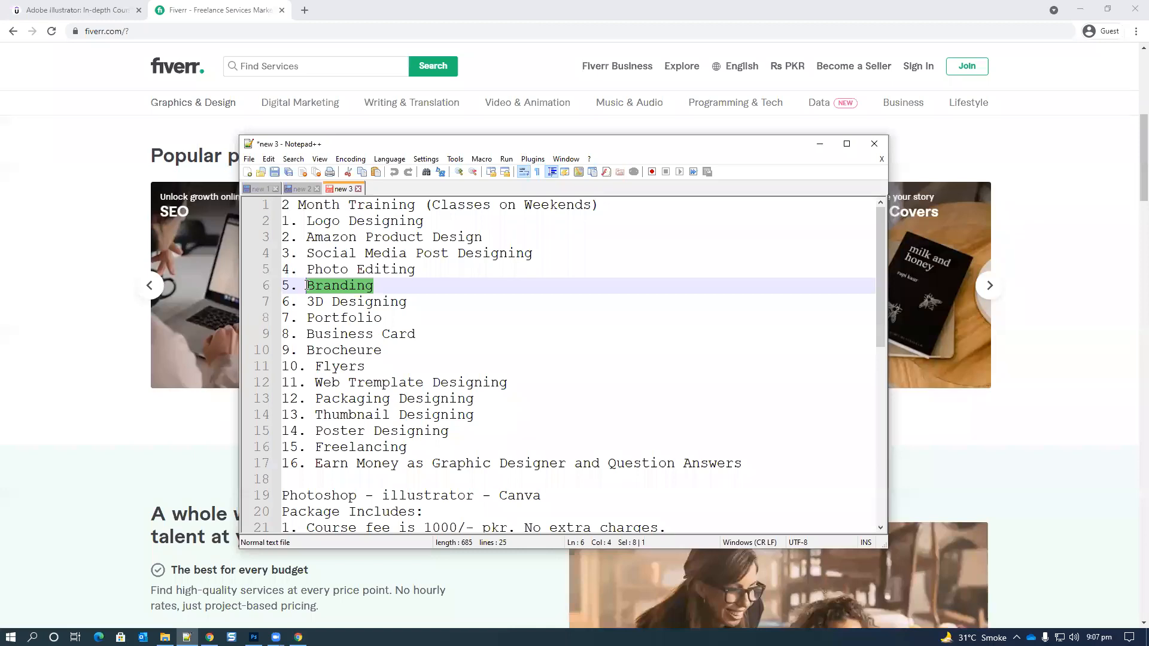
- Highlight the 3D Designing through Packaging Designing topics, then open a new browser tab
{"action": "left_click_drag", "start_coordinate": [308, 304], "coordinate": [416, 335]}
{"action": "double_click", "coordinate": [338, 352]}
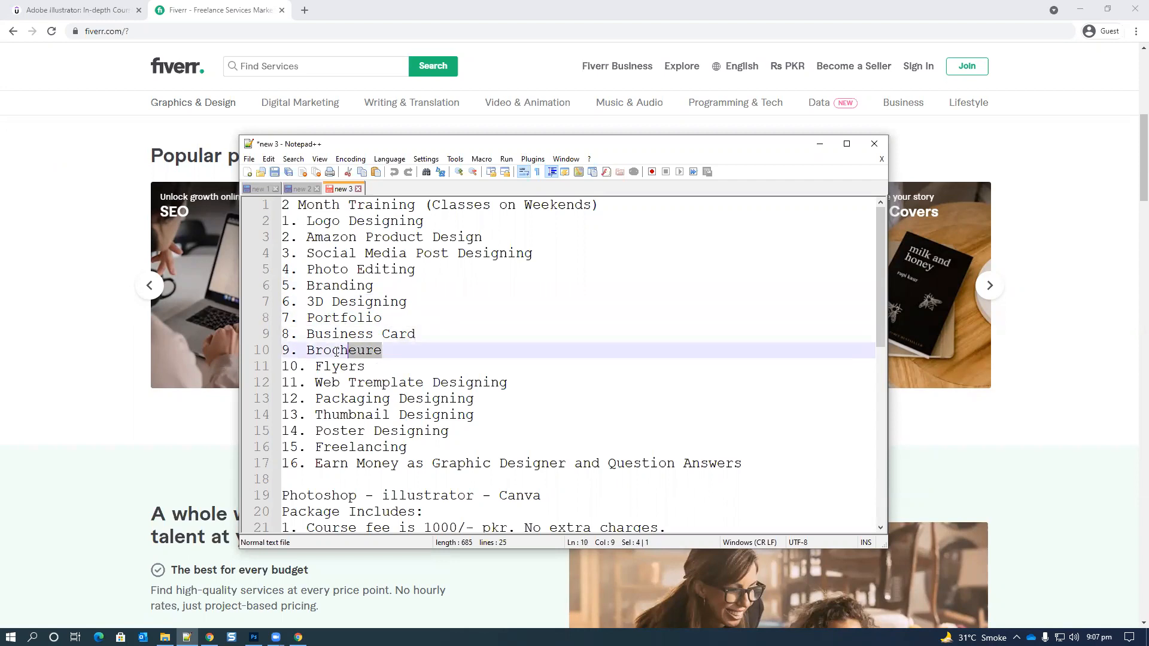
{"action": "double_click", "coordinate": [339, 366]}
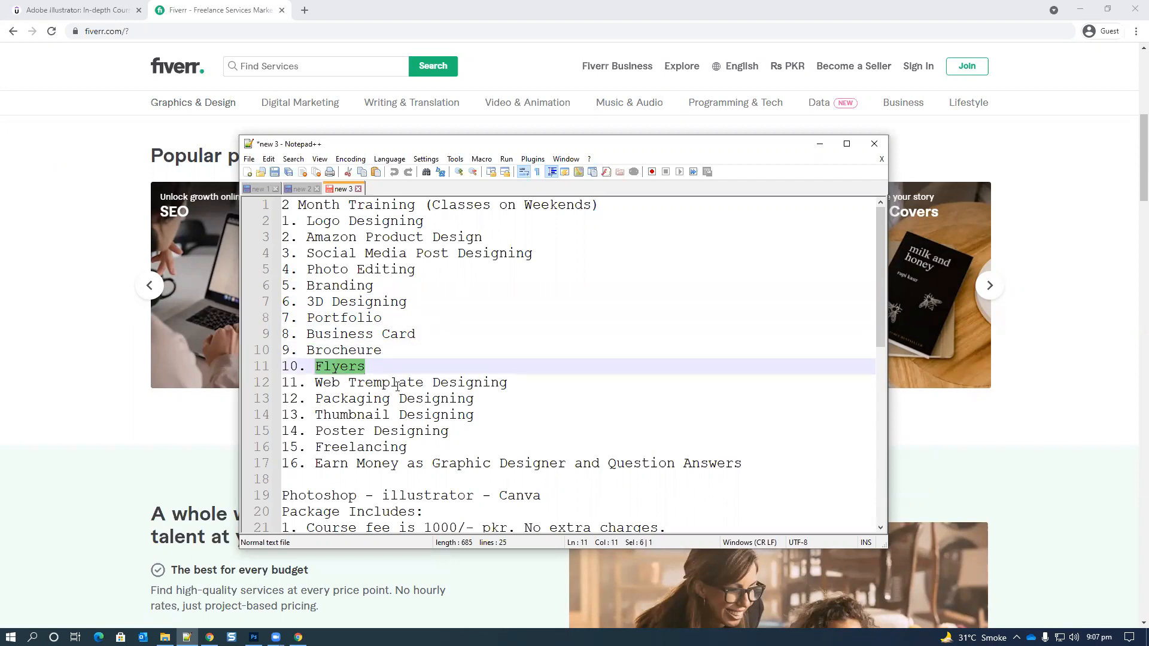
{"action": "left_click_drag", "start_coordinate": [322, 384], "coordinate": [521, 385]}
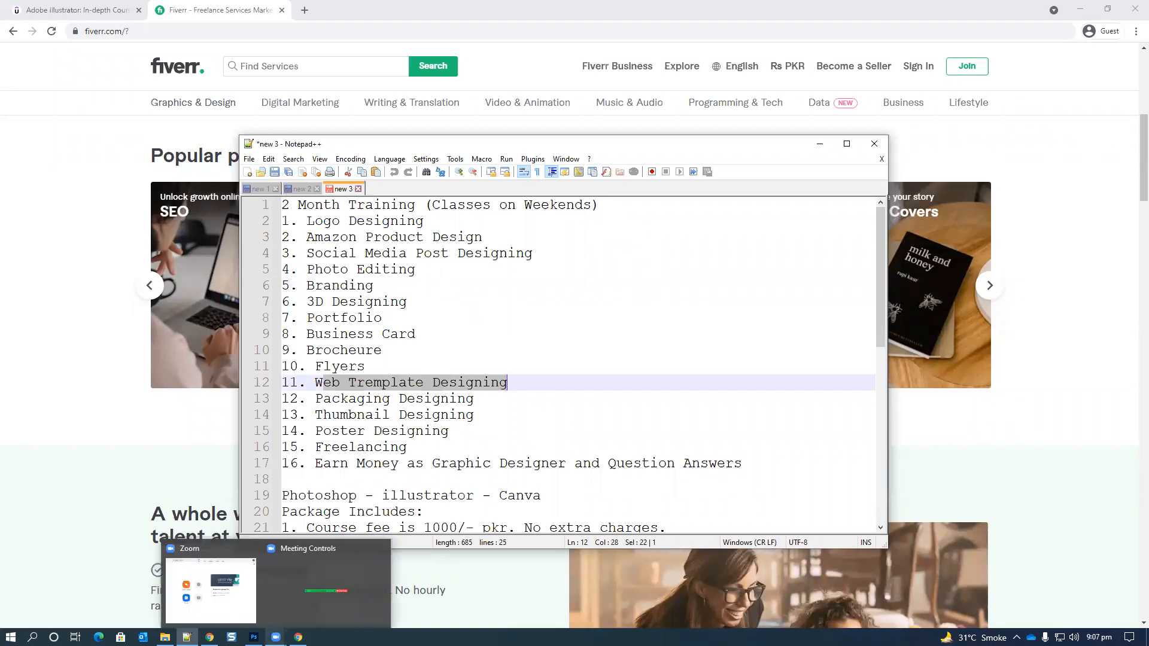
{"action": "left_click_drag", "start_coordinate": [316, 398], "coordinate": [475, 392]}
{"action": "key", "text": "ctrl+c"}
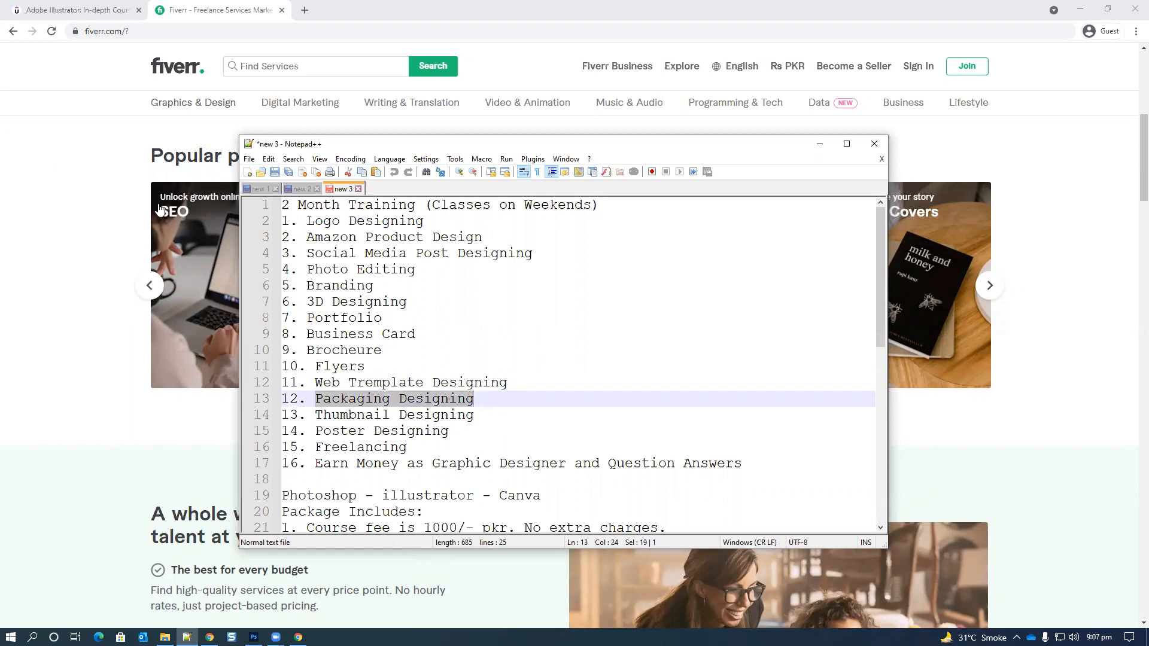
{"action": "left_click", "coordinate": [304, 7]}
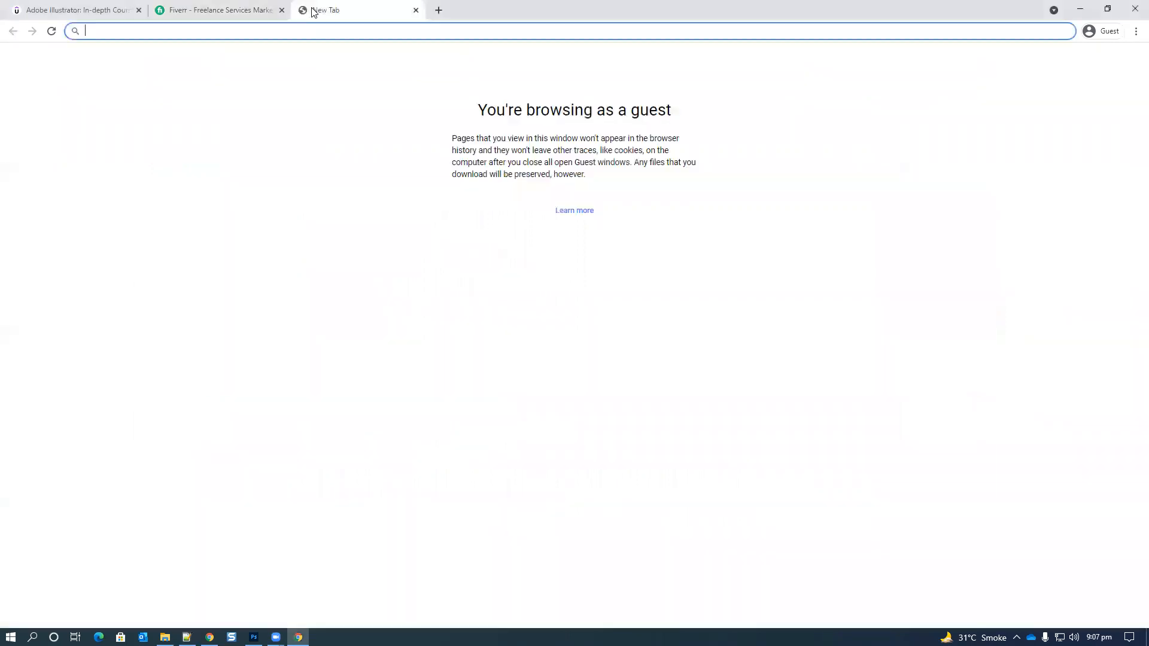
- Search Google for 'Packaging Designing' and switch to the image results
{"action": "key", "text": "ctrl+v"}
{"action": "key", "text": "Return"}
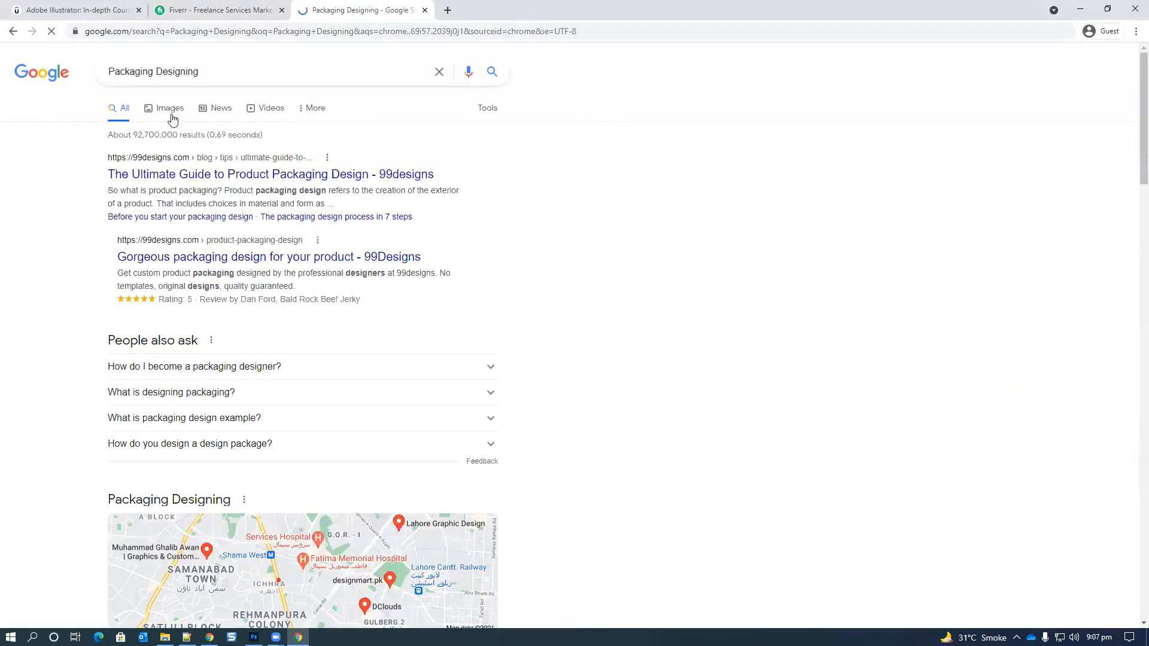
{"action": "left_click", "coordinate": [172, 117]}
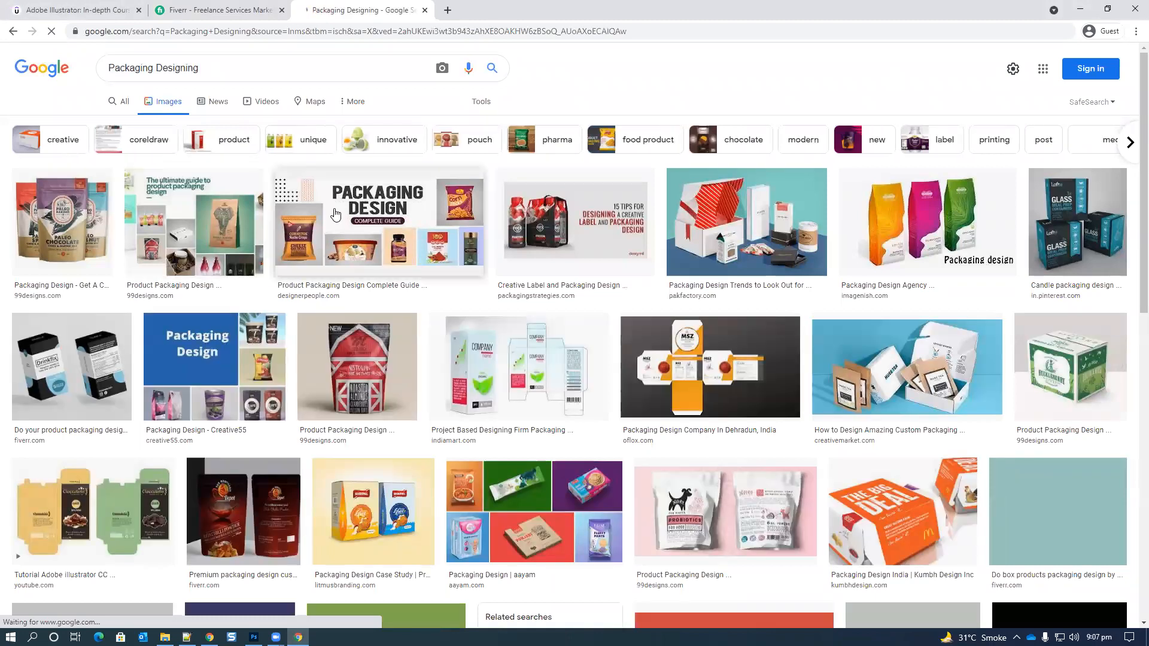
- Preview the Packaging Design Complete Guide image, close it, and return to the Fiverr tab
{"action": "left_click", "coordinate": [340, 234]}
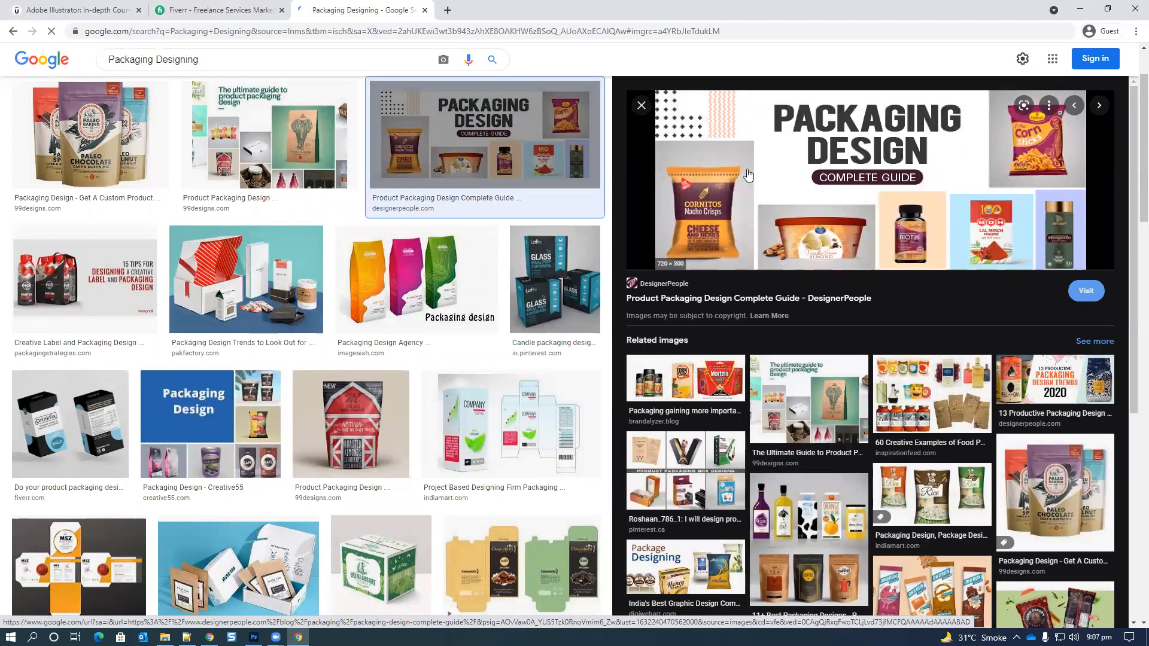
{"action": "scroll", "coordinate": [688, 192], "scroll_direction": "down", "scroll_amount": 4}
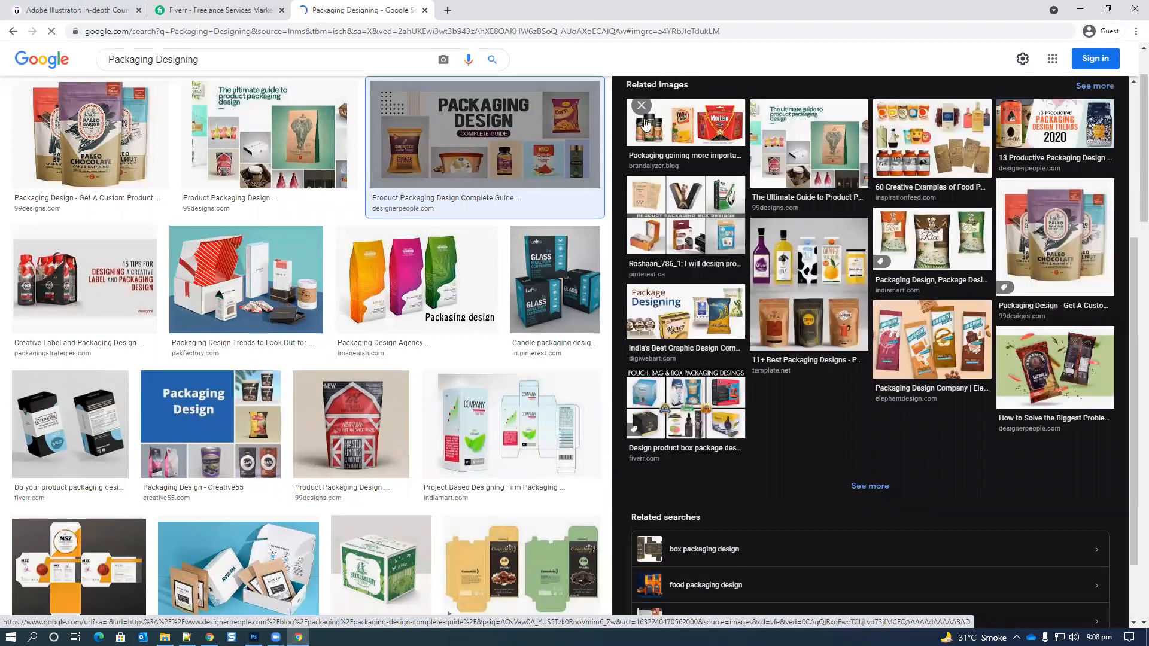
{"action": "left_click", "coordinate": [641, 106]}
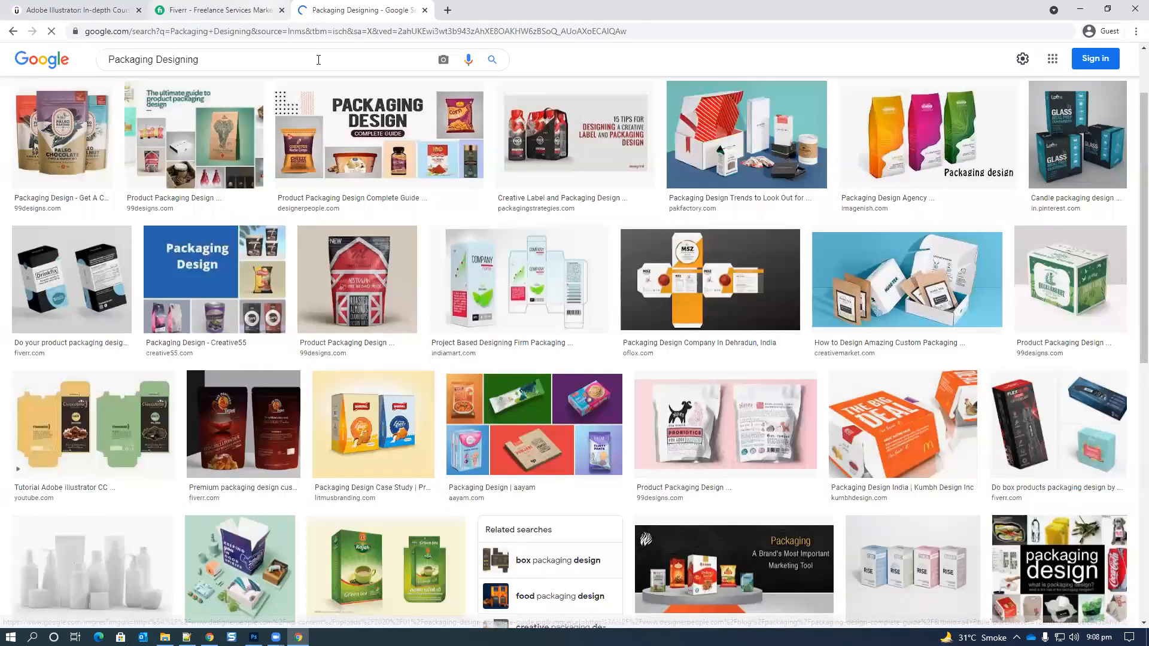
{"action": "left_click", "coordinate": [266, 8]}
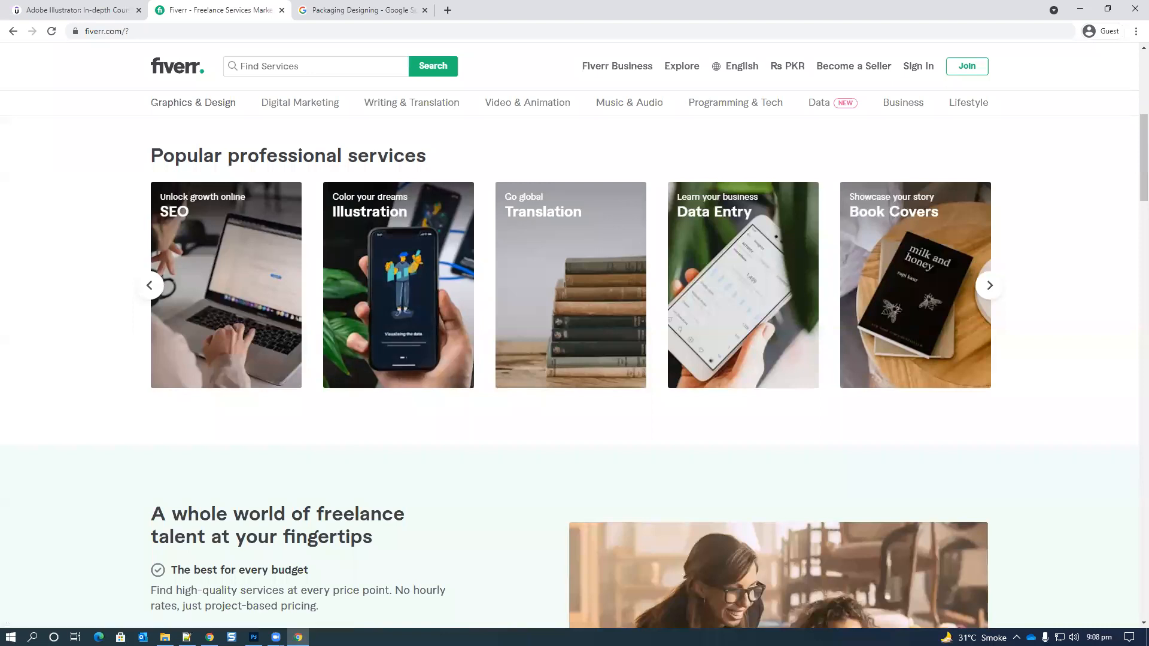
- Highlight the Thumbnail Designing and Poster Designing topics in the notes, then return to Fiverr
{"action": "left_click", "coordinate": [187, 637]}
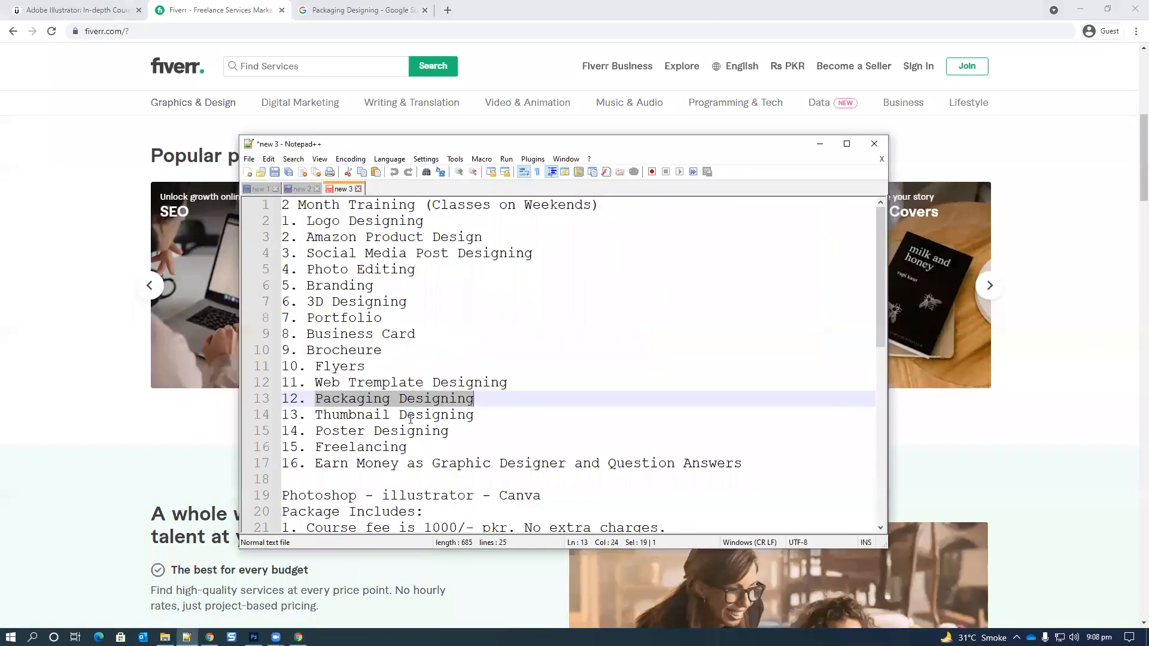
{"action": "left_click_drag", "start_coordinate": [316, 414], "coordinate": [474, 414]}
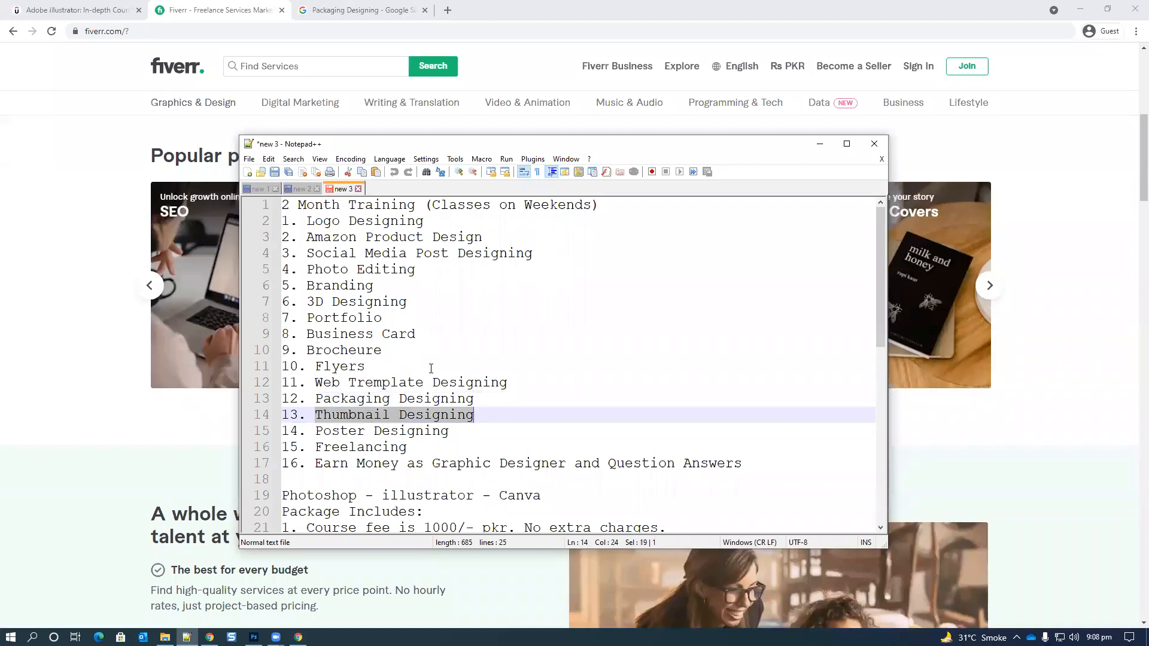
{"action": "mouse_move", "coordinate": [315, 431]}
{"action": "left_mouse_down"}
{"action": "mouse_move", "coordinate": [449, 431]}
{"action": "mouse_move", "coordinate": [359, 455]}
{"action": "mouse_move", "coordinate": [315, 448]}
{"action": "left_mouse_up"}
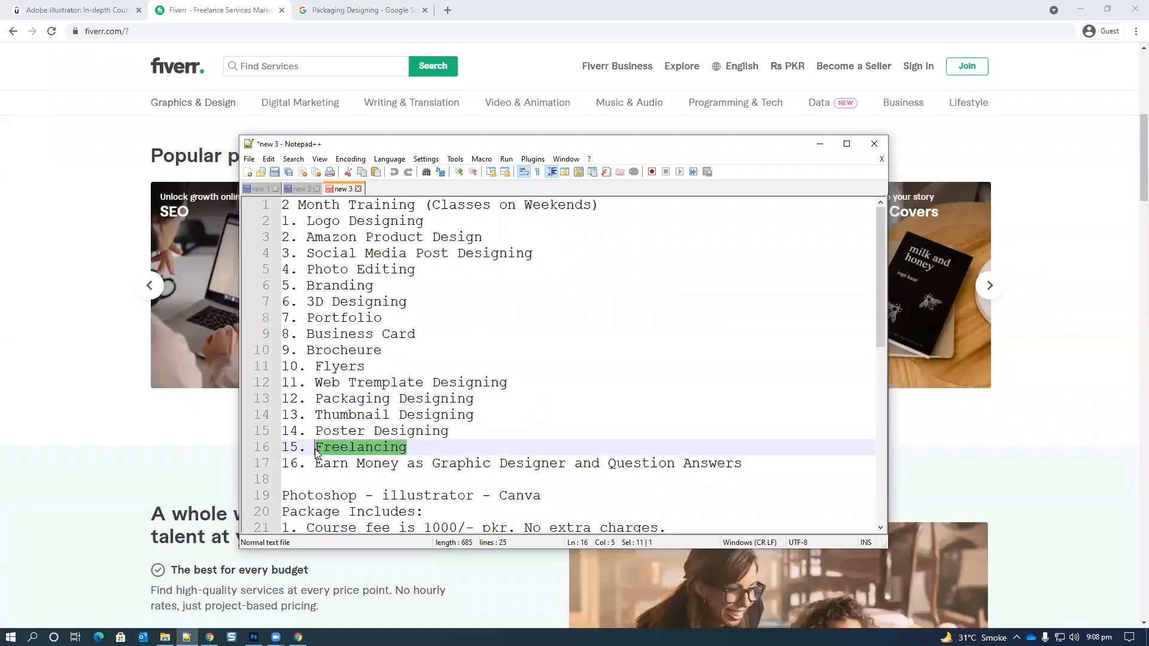
{"action": "left_click", "coordinate": [5, 445]}
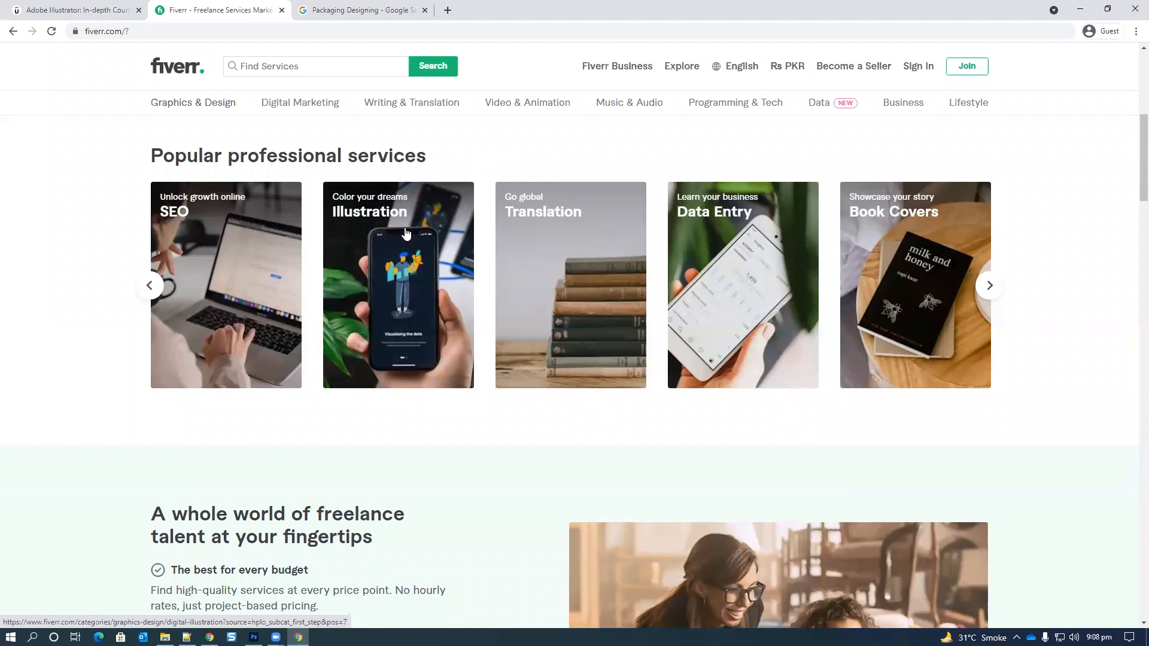
- Dismiss the Illustration card's menu and cycle the carousel to Logo Design, WordPress, Voice Over, Video Explainer, Social Media
{"action": "right_click", "coordinate": [349, 217]}
{"action": "left_click", "coordinate": [424, 400]}
{"action": "left_click", "coordinate": [989, 287]}
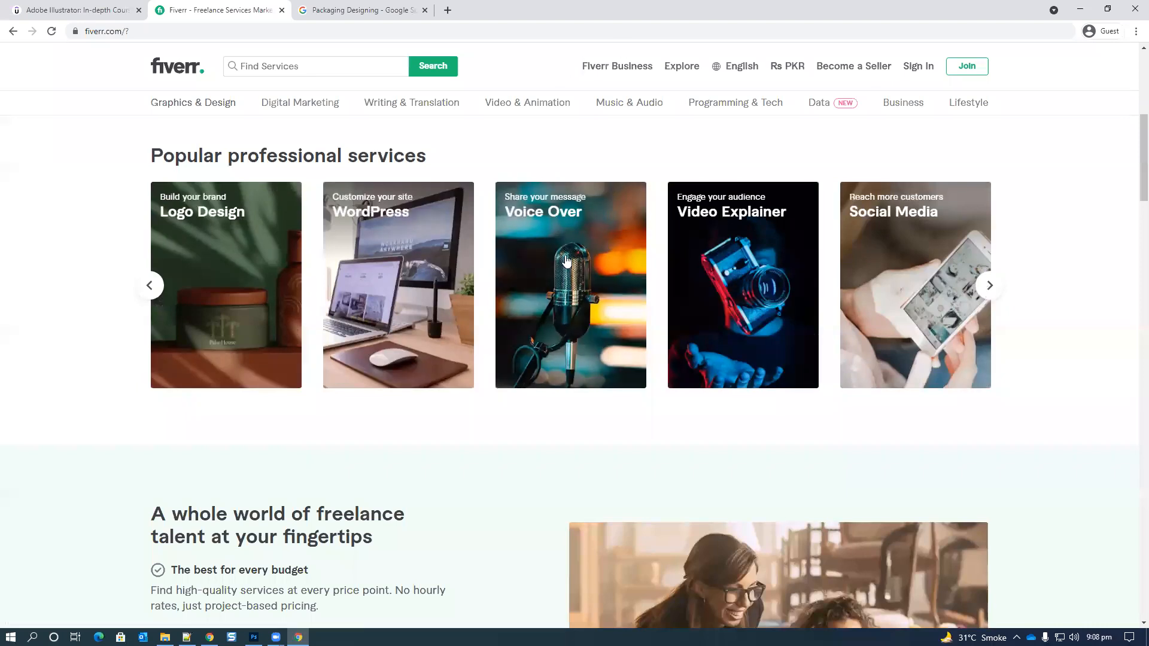
{"action": "left_click", "coordinate": [276, 638]}
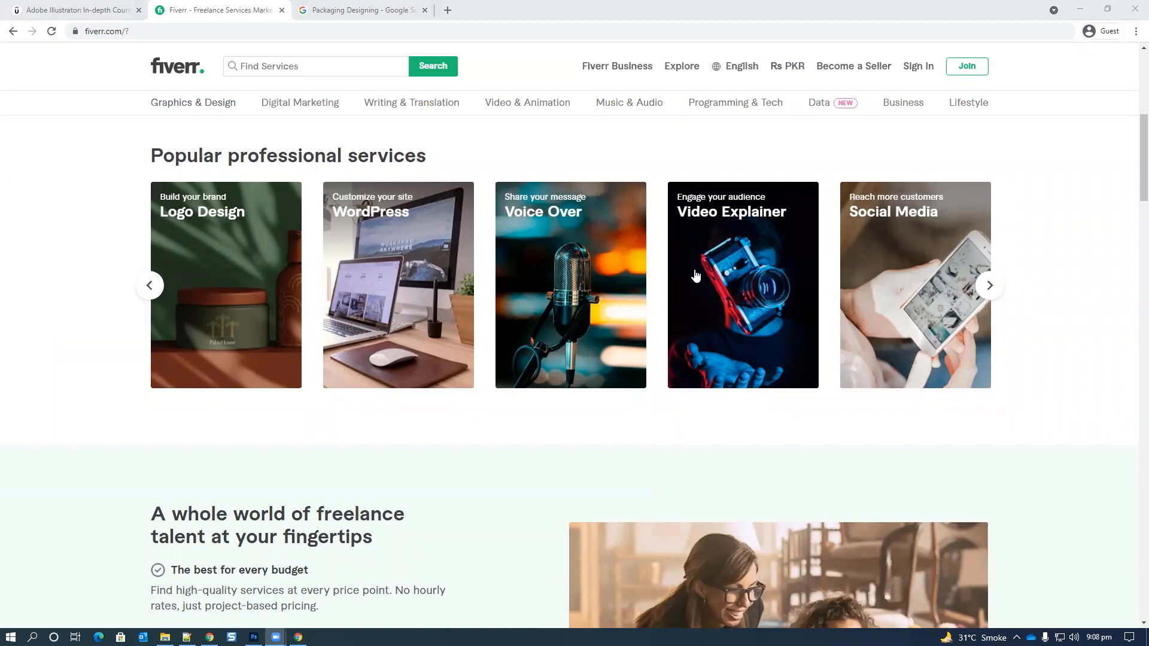
{"action": "left_click", "coordinate": [273, 66]}
- Copy 'Packaging Designing' from the course notes and search Fiverr for it
{"action": "left_click", "coordinate": [187, 637]}
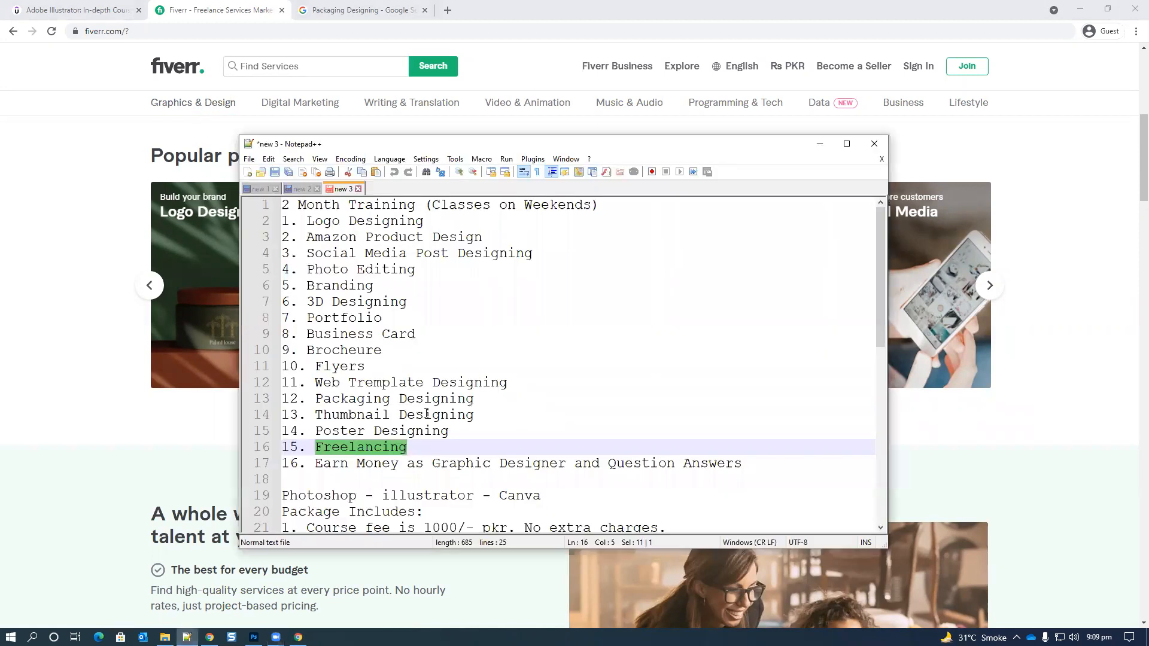
{"action": "left_click_drag", "start_coordinate": [315, 399], "coordinate": [474, 399]}
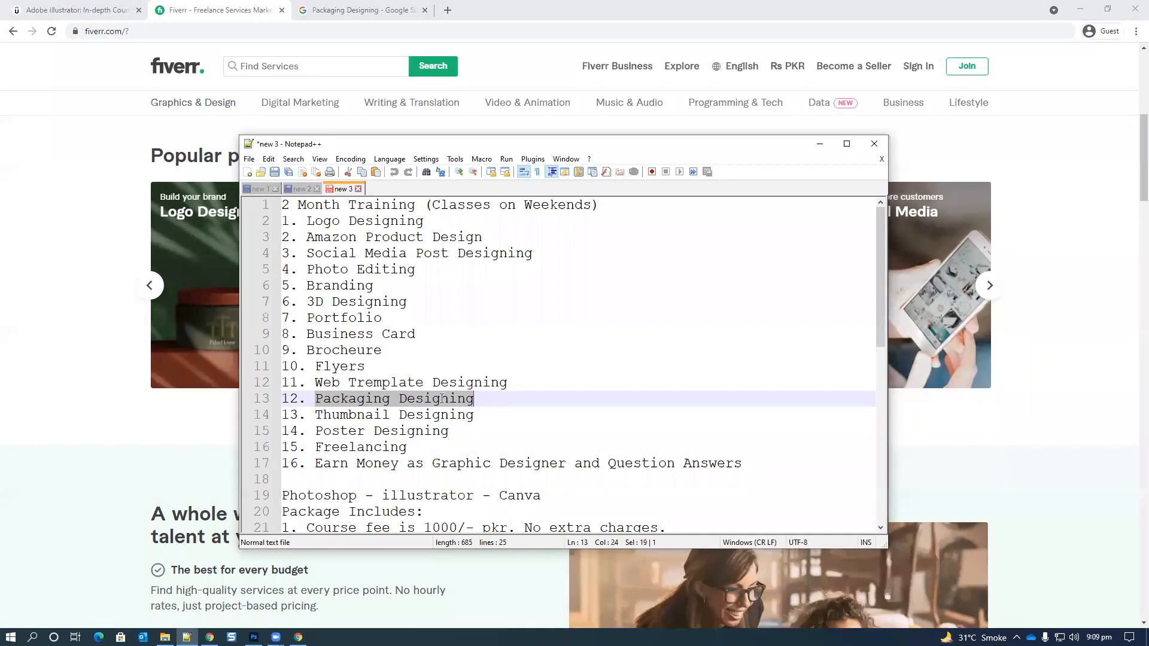
{"action": "key", "text": "ctrl+c"}
{"action": "left_click", "coordinate": [336, 68]}
{"action": "key", "text": "ctrl+v"}
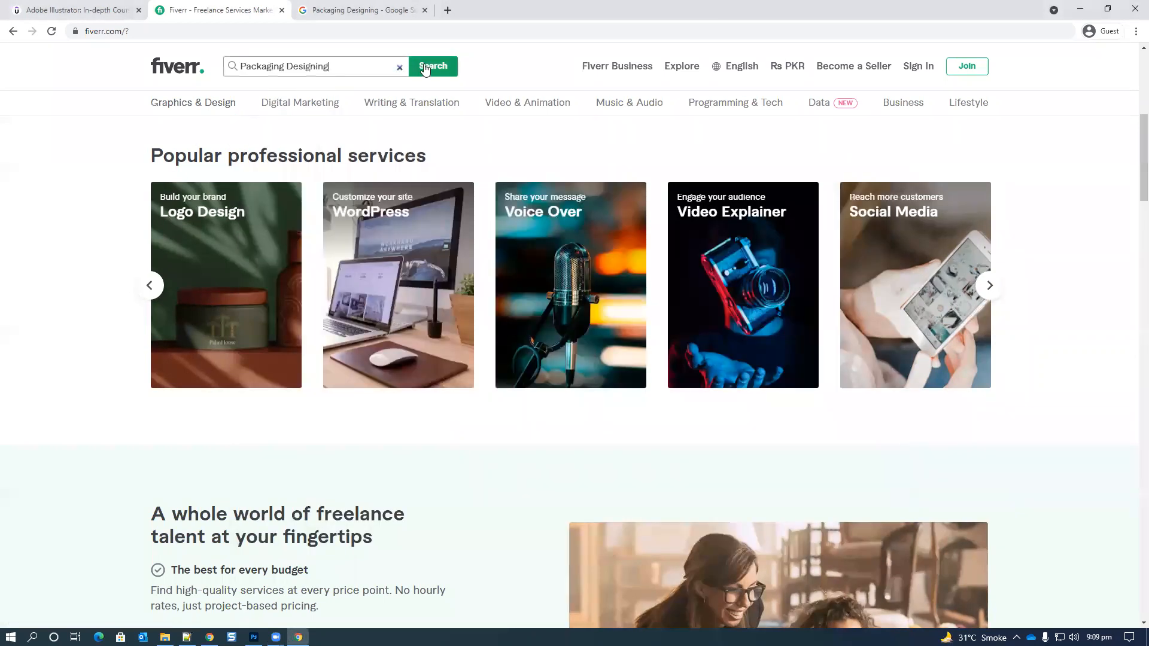
{"action": "left_click", "coordinate": [425, 69]}
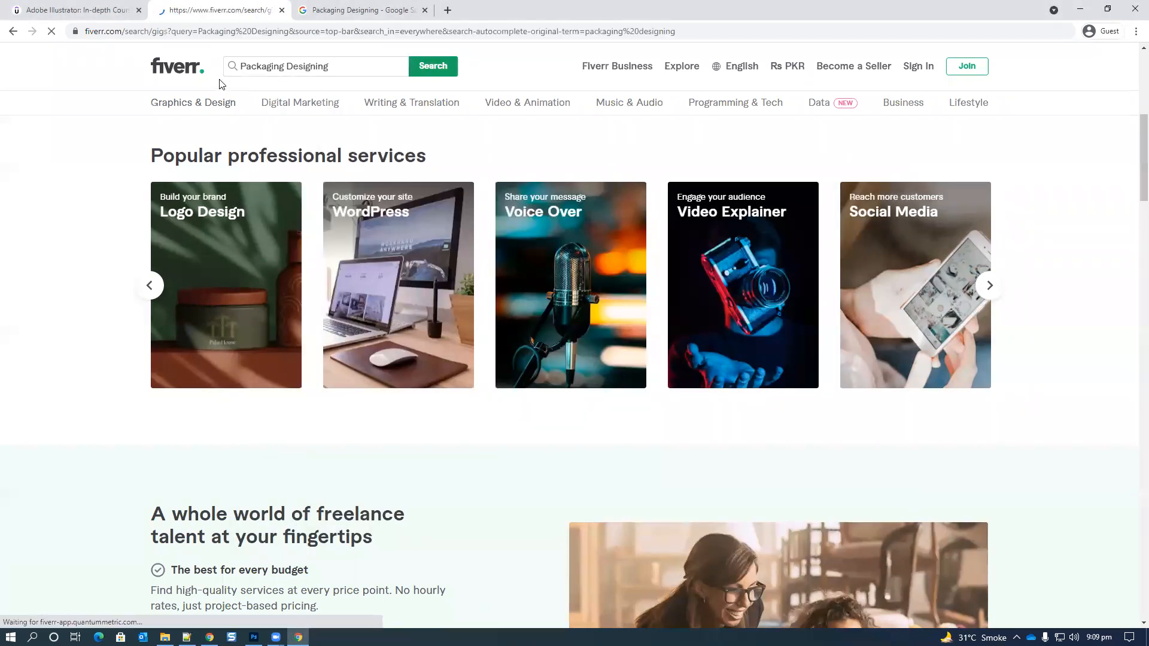
- Close the Join Fiverr sign-up prompt and scroll back to the top of the results
{"action": "scroll", "coordinate": [2, 200], "scroll_direction": "down", "scroll_amount": 2}
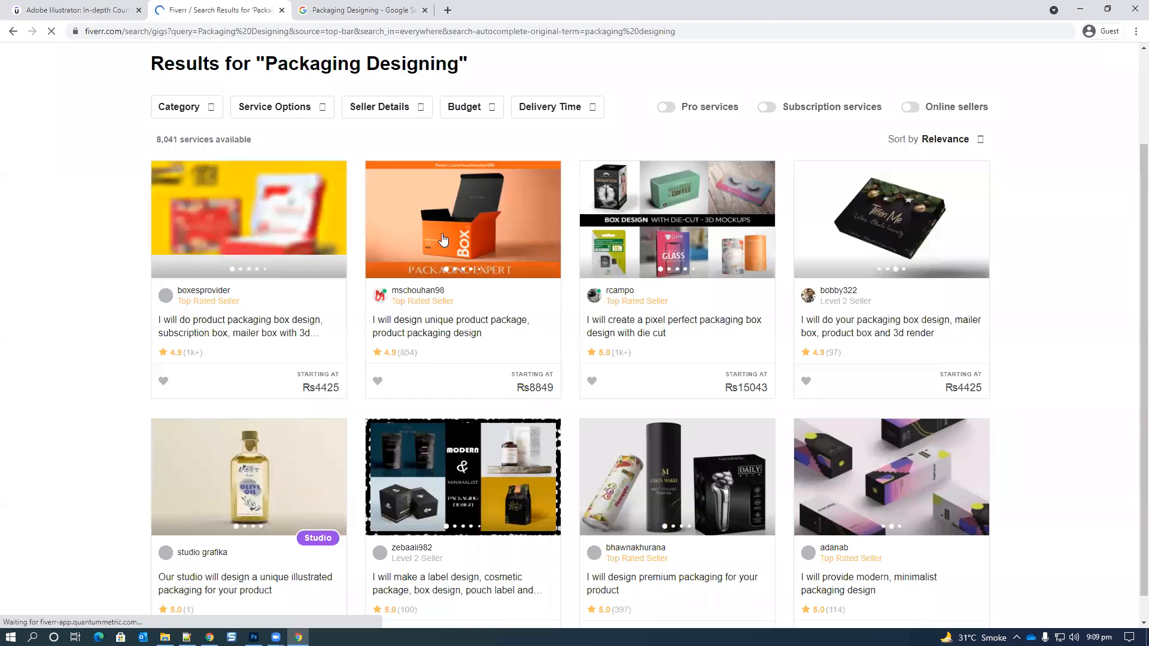
{"action": "scroll", "coordinate": [443, 239], "scroll_direction": "down", "scroll_amount": 2}
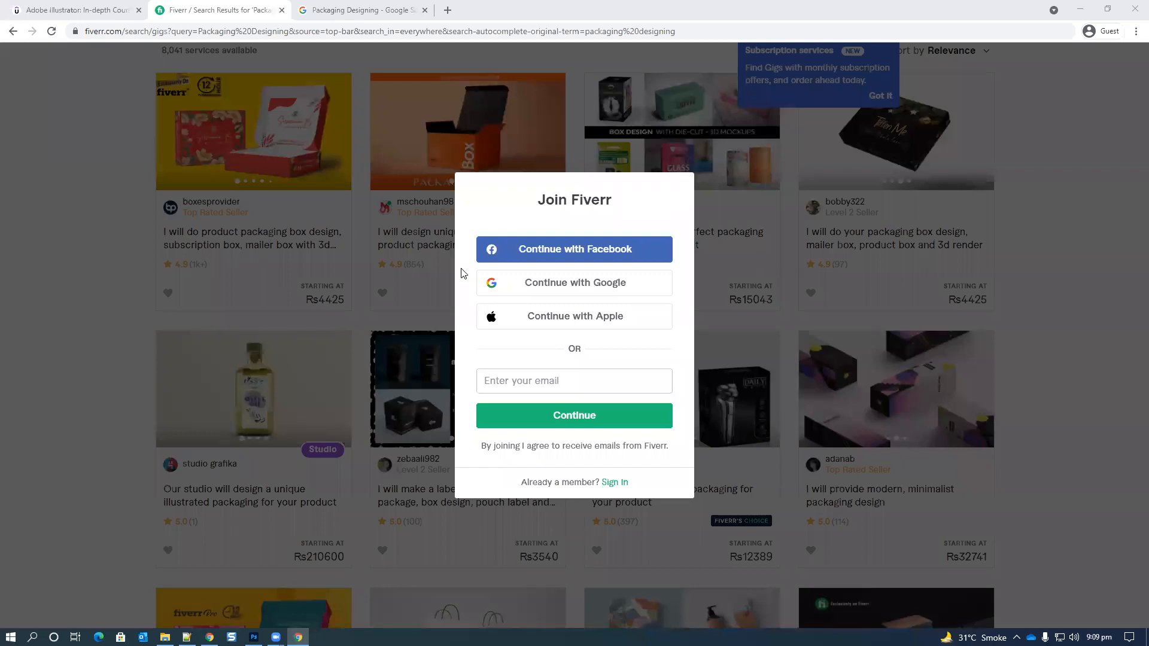
{"action": "left_click", "coordinate": [727, 148]}
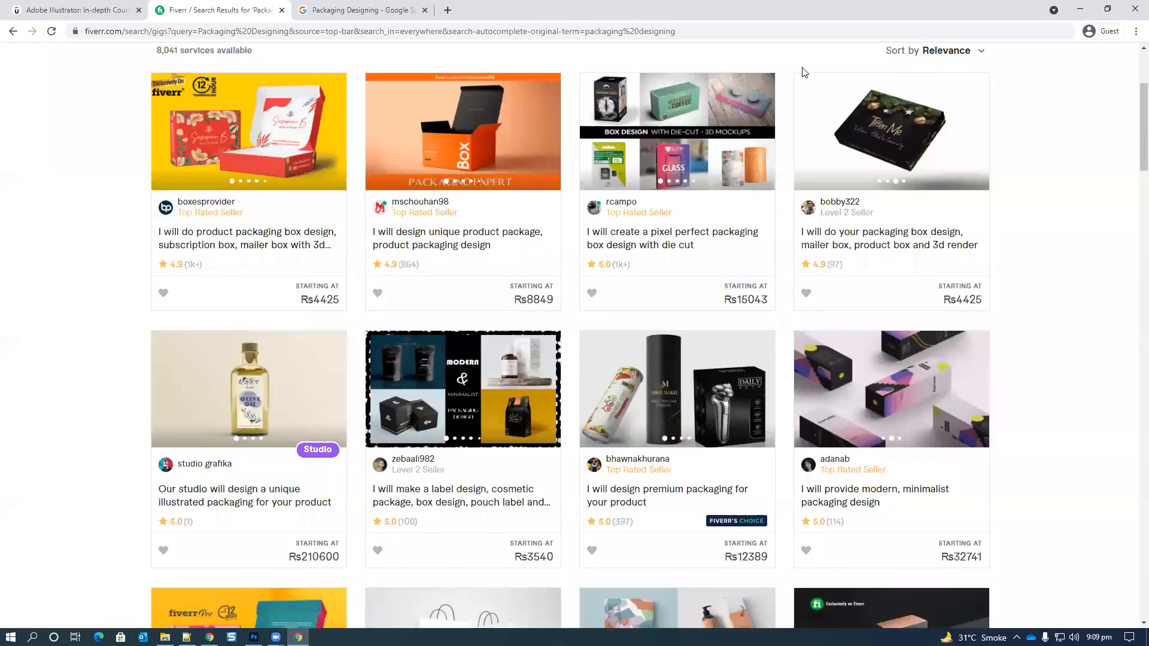
{"action": "scroll", "coordinate": [805, 73], "scroll_direction": "up", "scroll_amount": 3}
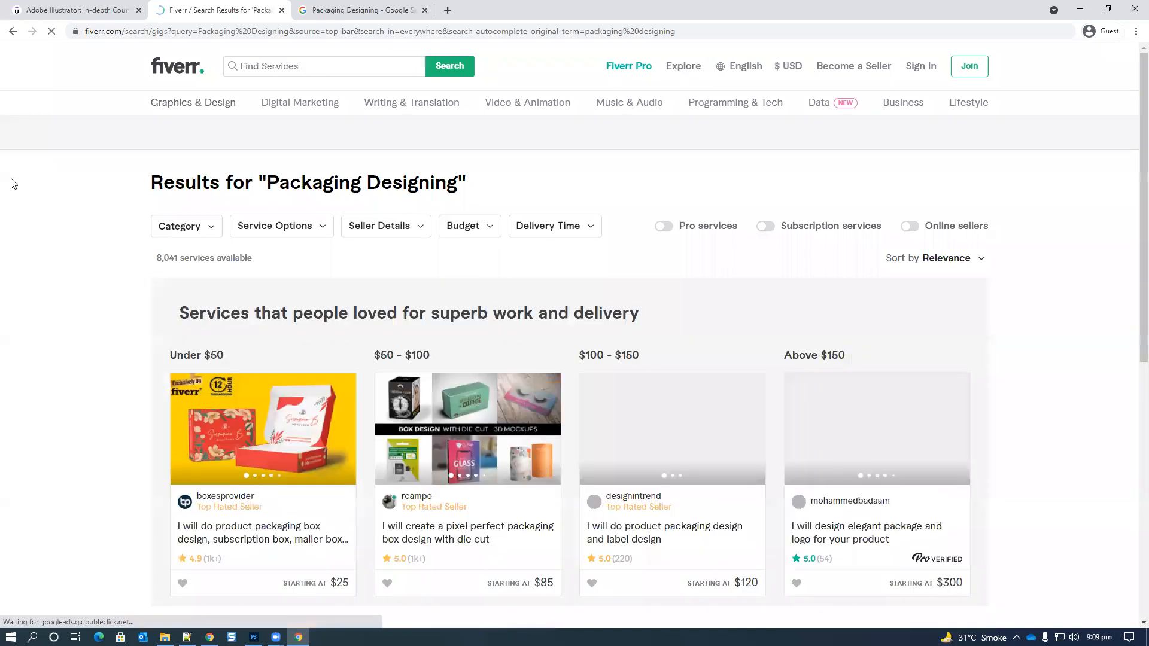
- Browse the Packaging Designing gigs, close the Fiverr's Choice tip and flip the first gig's image
{"action": "scroll", "coordinate": [24, 180], "scroll_direction": "down", "scroll_amount": 5}
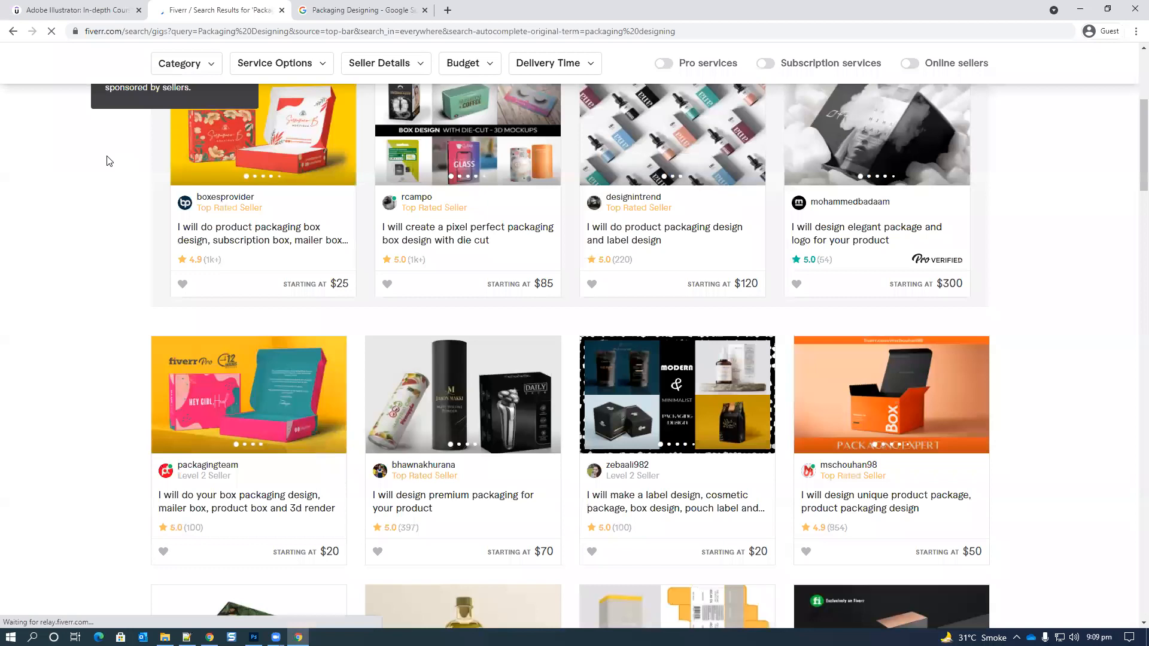
{"action": "scroll", "coordinate": [60, 151], "scroll_direction": "up", "scroll_amount": 1}
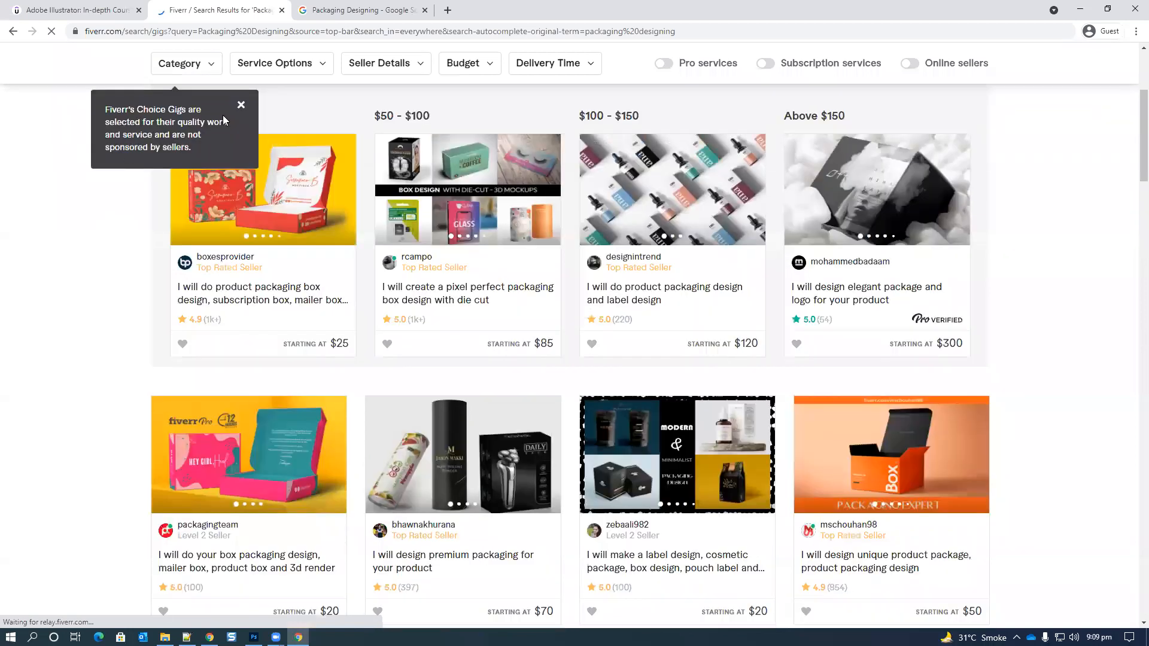
{"action": "left_click", "coordinate": [241, 106]}
{"action": "scroll", "coordinate": [89, 140], "scroll_direction": "up", "scroll_amount": 3}
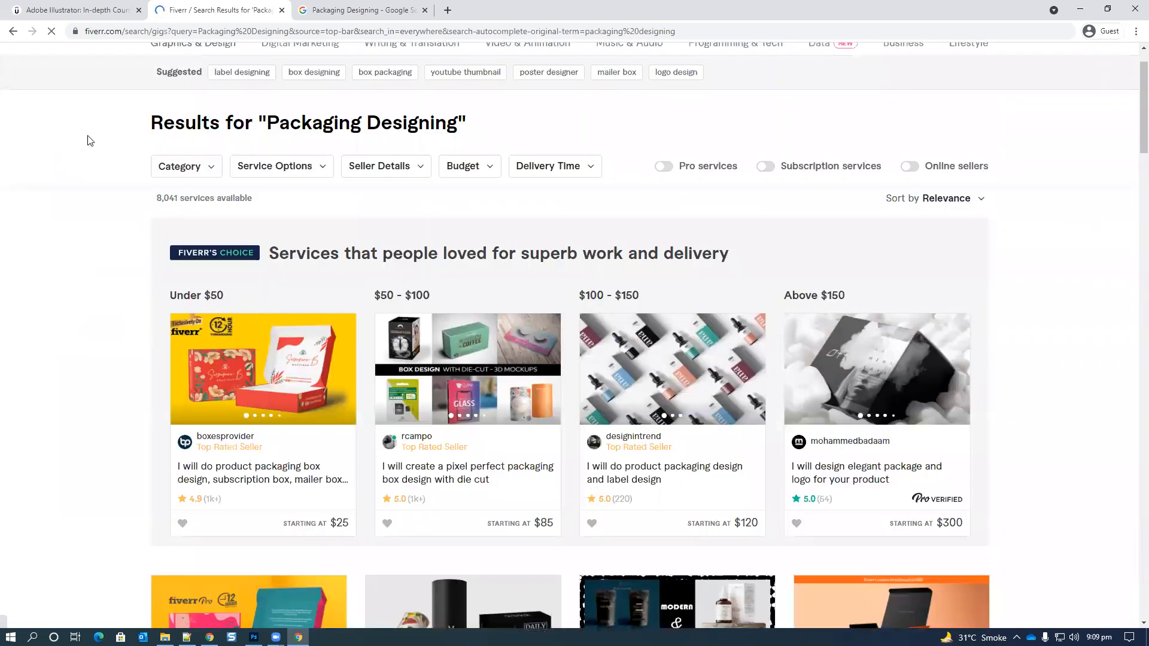
{"action": "scroll", "coordinate": [89, 141], "scroll_direction": "down", "scroll_amount": 4}
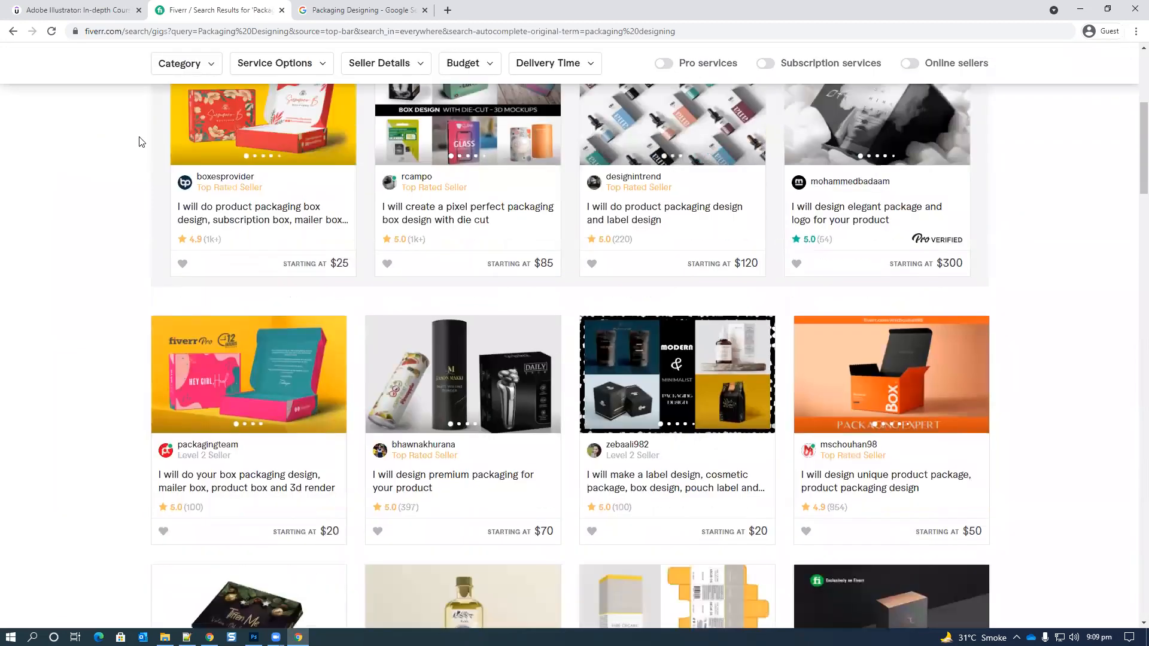
{"action": "scroll", "coordinate": [128, 160], "scroll_direction": "down", "scroll_amount": 1}
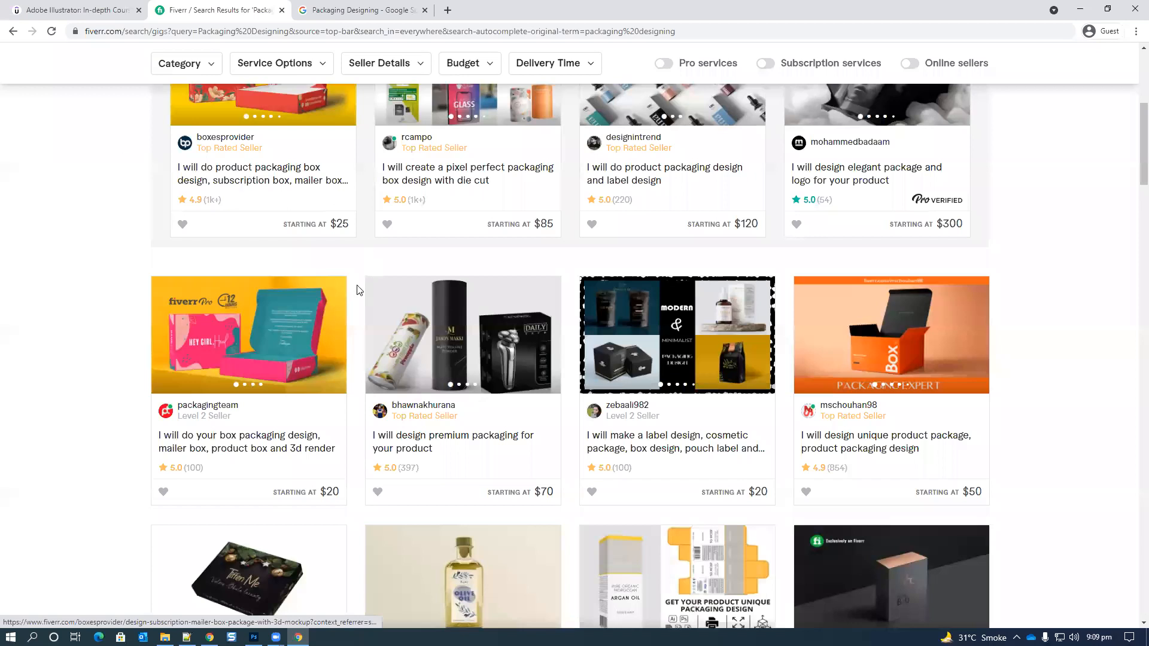
{"action": "scroll", "coordinate": [334, 291], "scroll_direction": "up", "scroll_amount": 1}
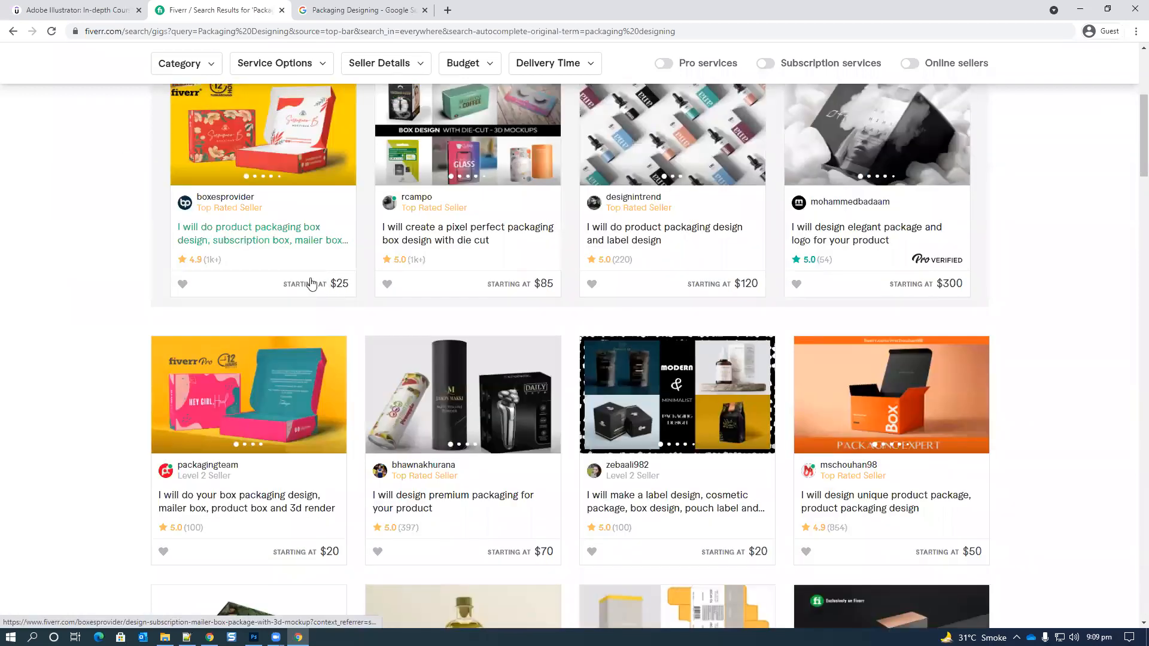
{"action": "scroll", "coordinate": [197, 235], "scroll_direction": "up", "scroll_amount": 3}
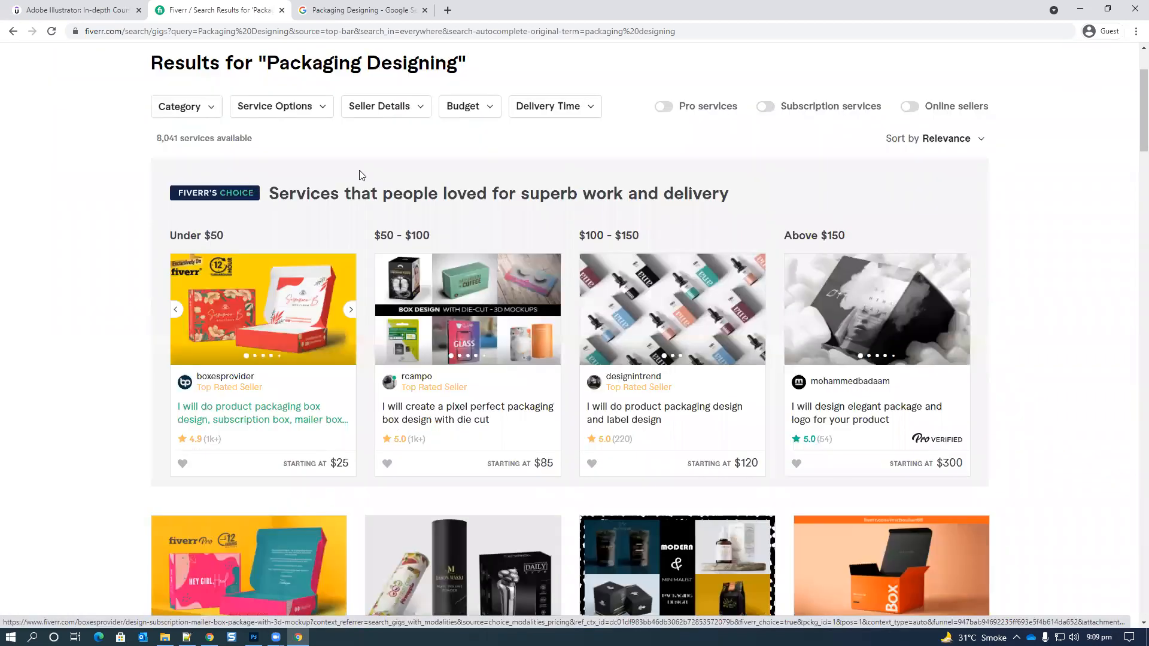
{"action": "scroll", "coordinate": [349, 195], "scroll_direction": "down", "scroll_amount": 2}
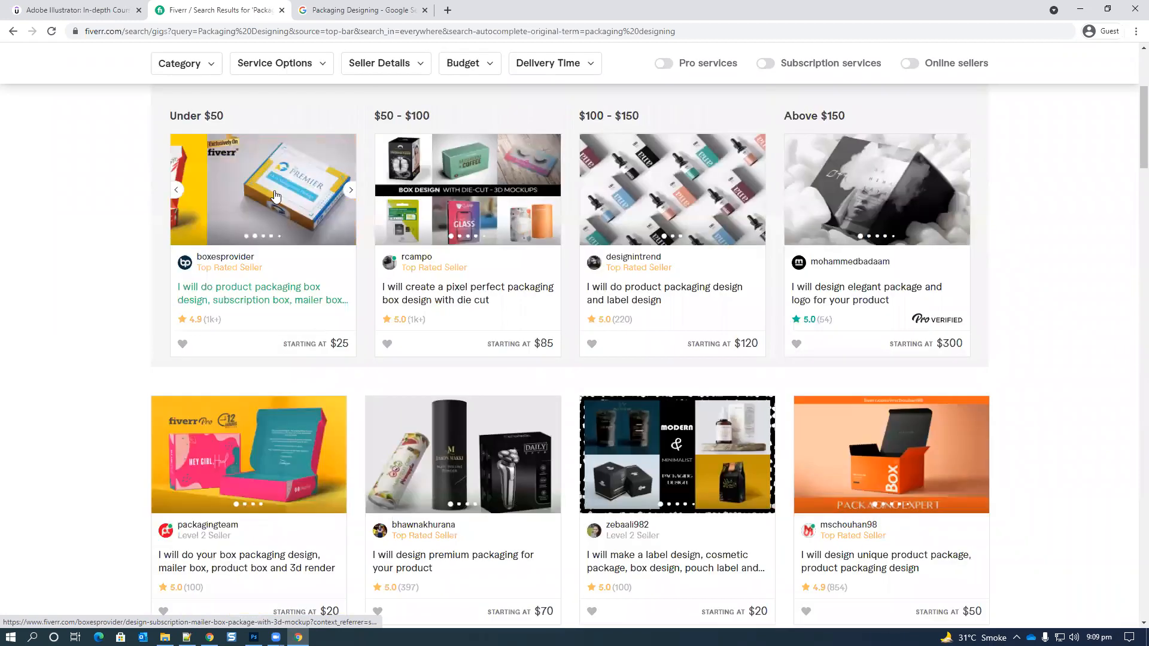
{"action": "left_click", "coordinate": [350, 189]}
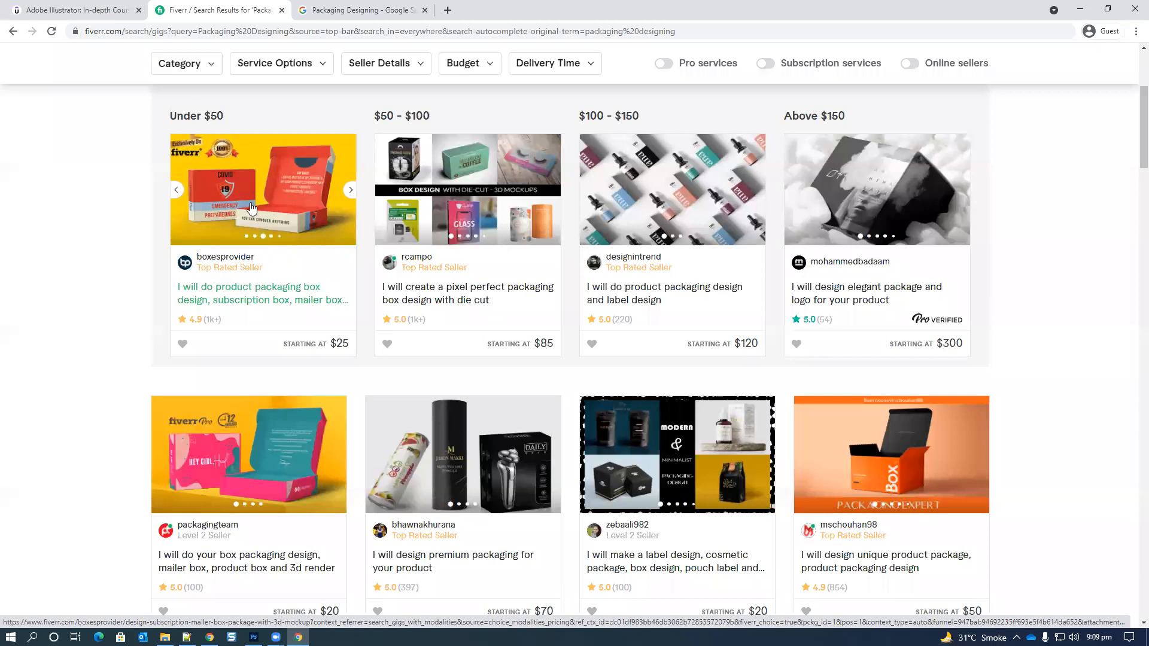
- Scroll further through the Packaging Designing gigs and their USD prices
{"action": "scroll", "coordinate": [273, 236], "scroll_direction": "down", "scroll_amount": 3}
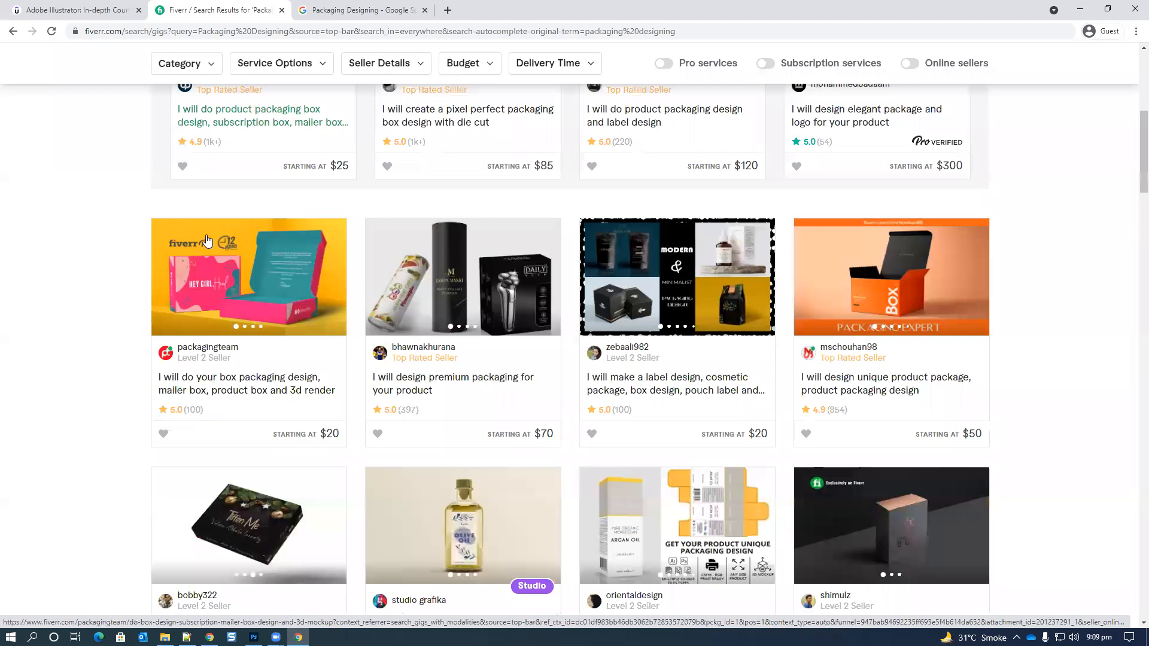
{"action": "scroll", "coordinate": [185, 237], "scroll_direction": "down", "scroll_amount": 3}
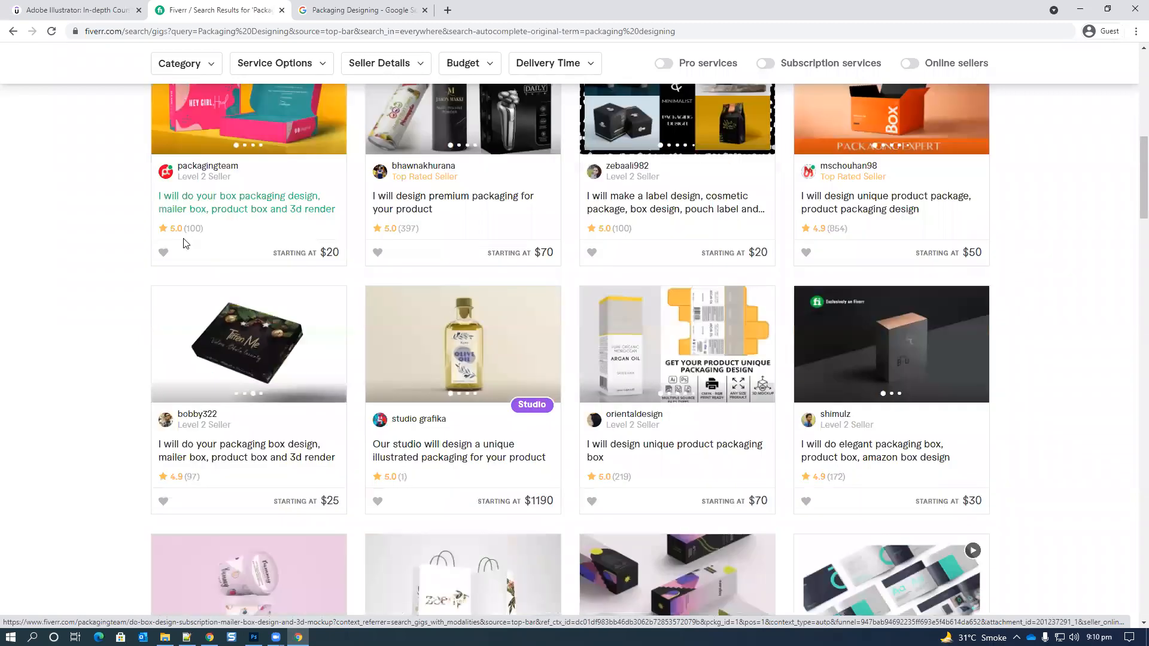
{"action": "scroll", "coordinate": [185, 239], "scroll_direction": "down", "scroll_amount": 2}
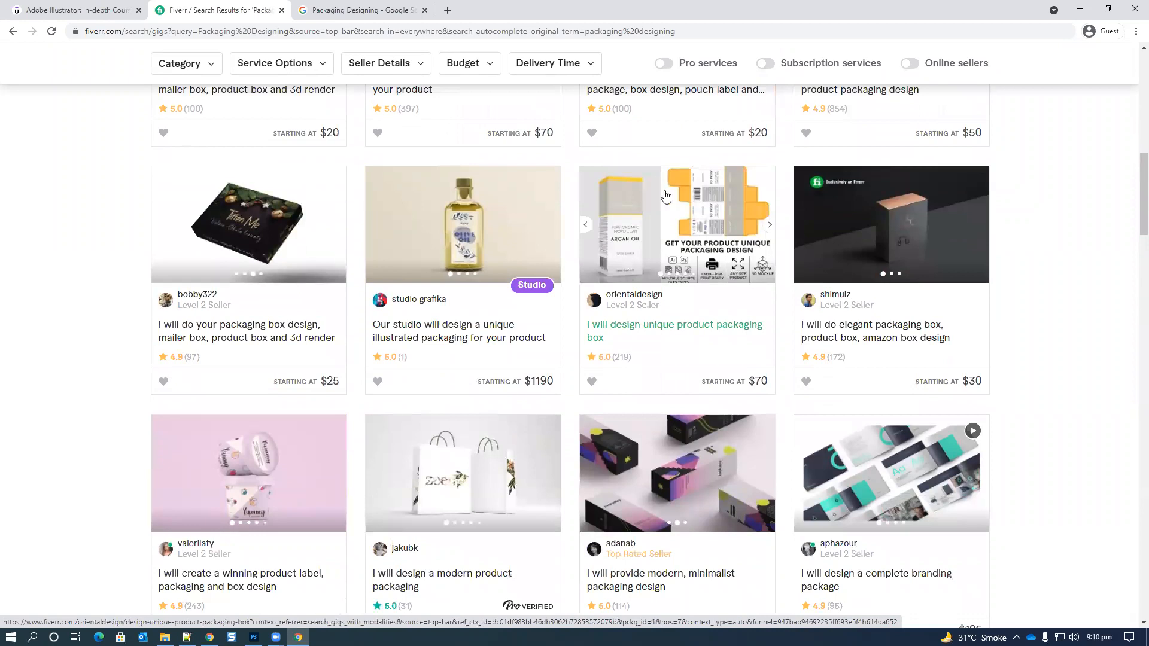
{"action": "scroll", "coordinate": [653, 199], "scroll_direction": "down", "scroll_amount": 3}
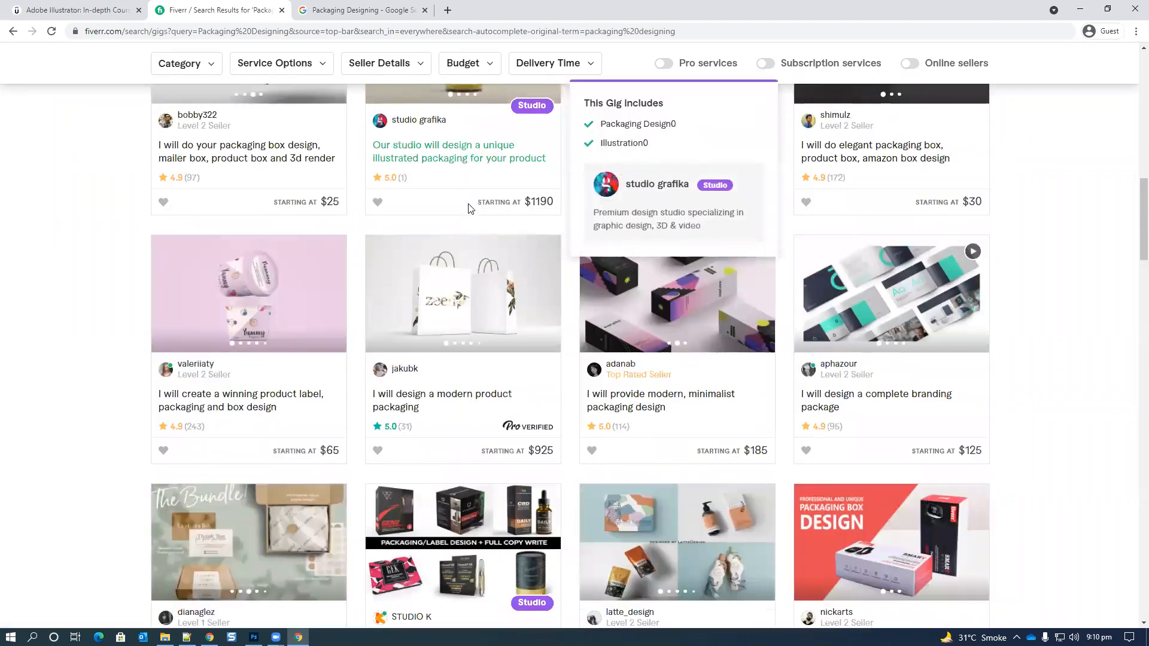
{"action": "scroll", "coordinate": [65, 233], "scroll_direction": "up", "scroll_amount": 5}
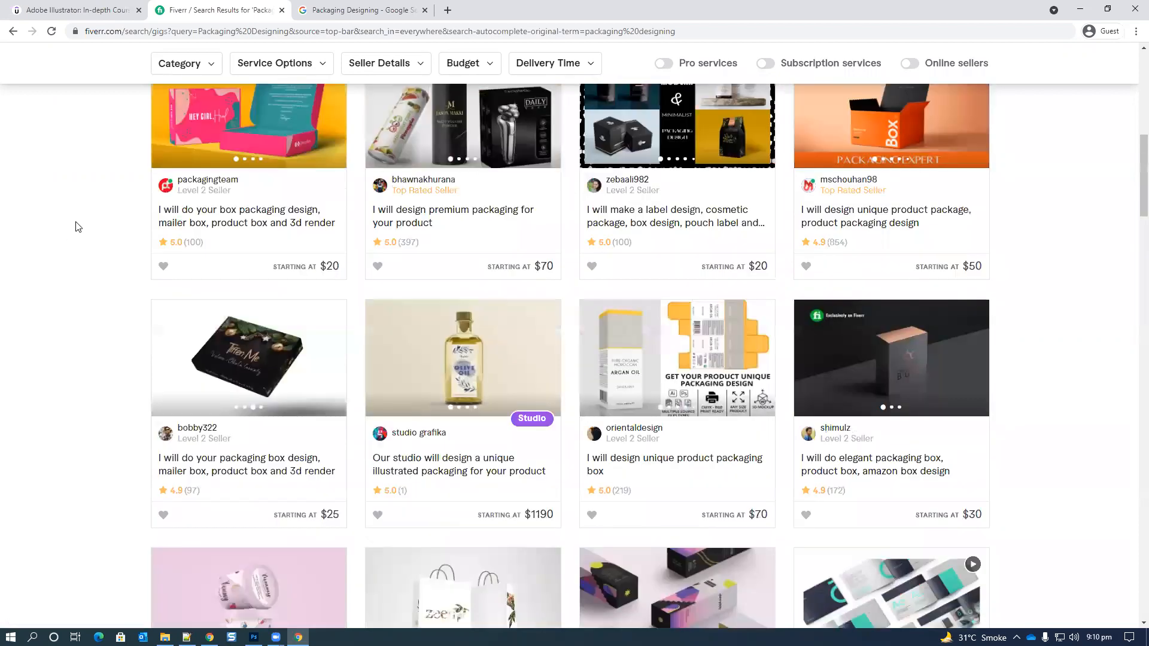
{"action": "scroll", "coordinate": [75, 227], "scroll_direction": "down", "scroll_amount": 2}
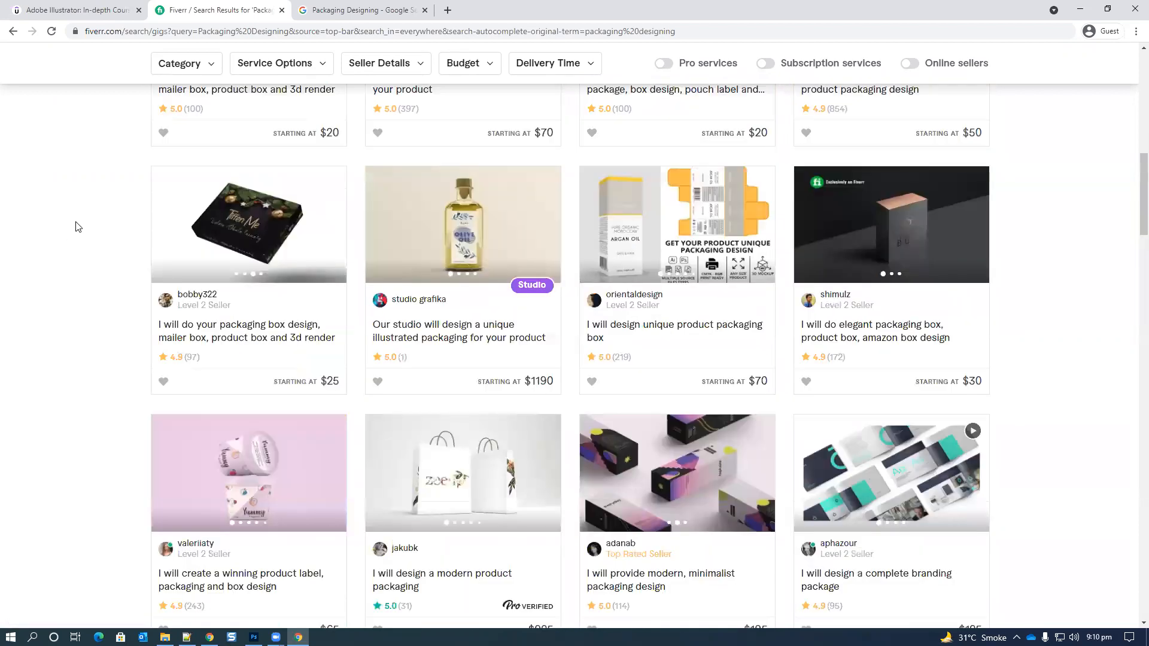
{"action": "scroll", "coordinate": [155, 206], "scroll_direction": "down", "scroll_amount": 1}
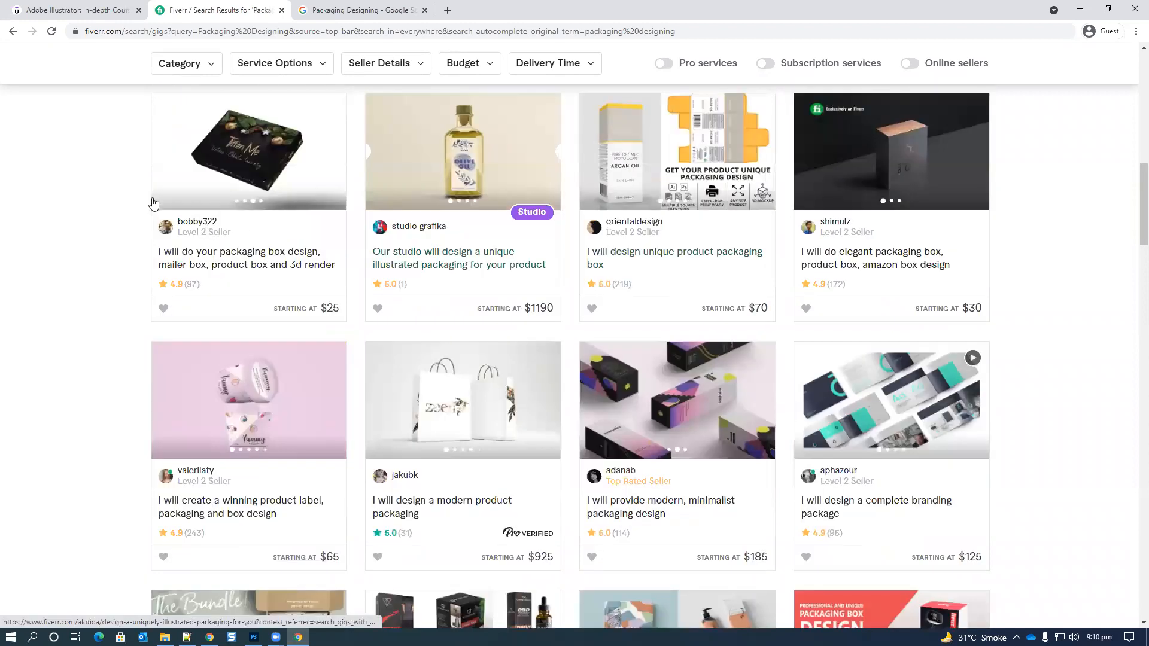
{"action": "scroll", "coordinate": [234, 563], "scroll_direction": "down", "scroll_amount": 3}
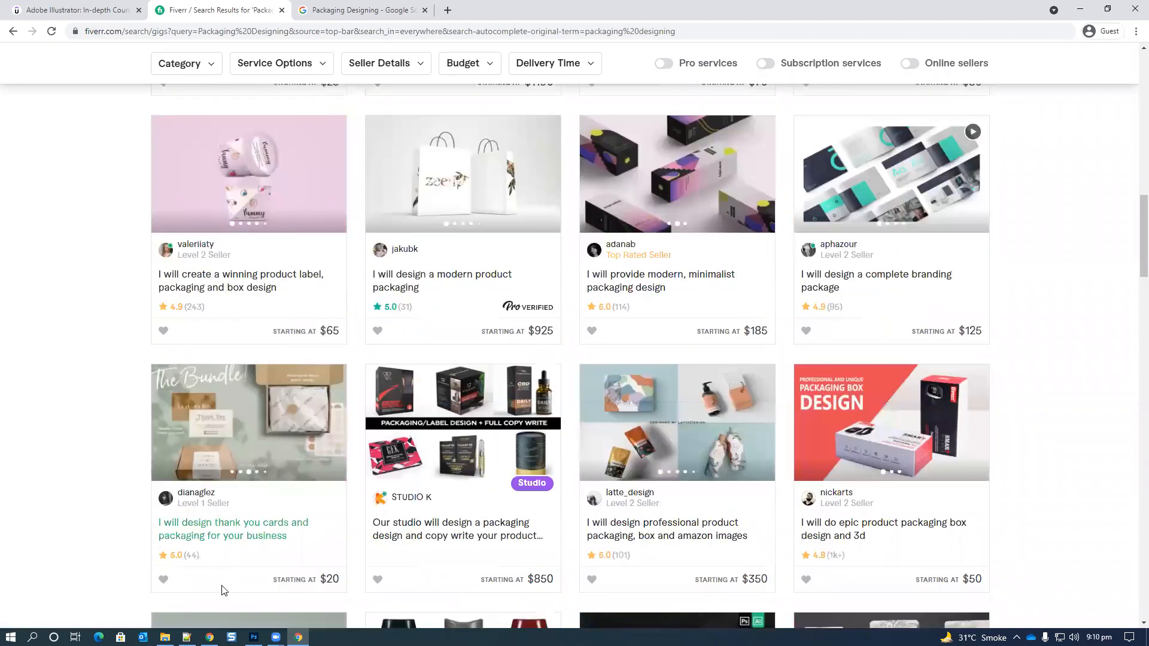
- Select 'Amazon Product Design' in the course notes and return to the Fiverr search box
{"action": "left_click", "coordinate": [186, 637]}
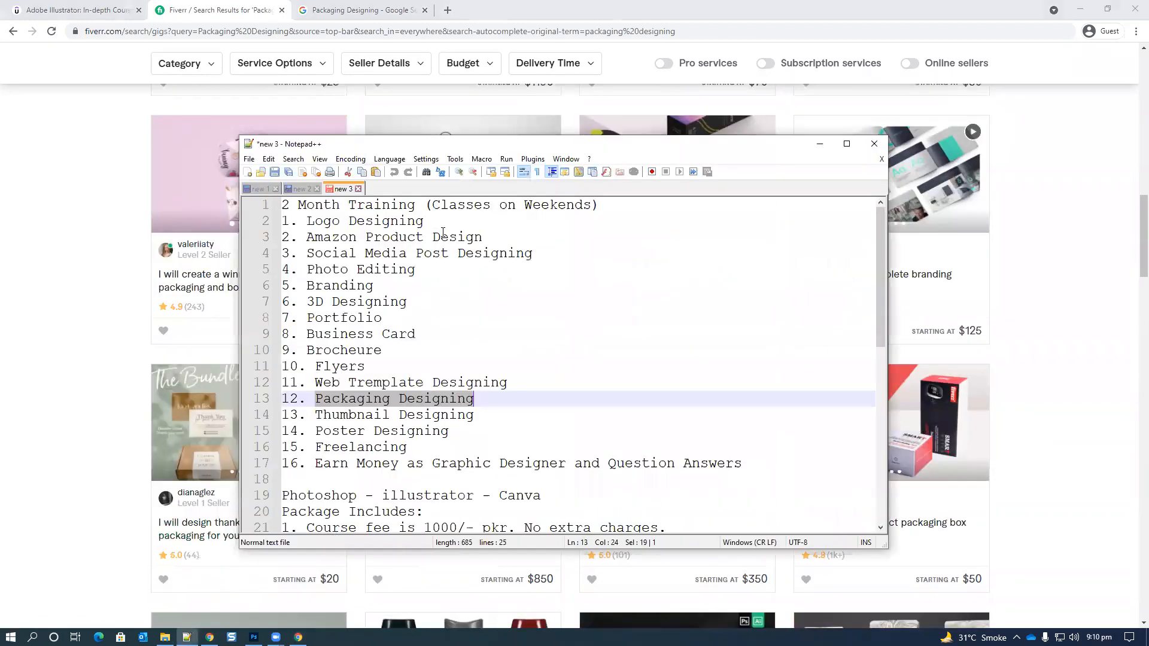
{"action": "left_click_drag", "start_coordinate": [492, 237], "coordinate": [306, 238]}
{"action": "key", "text": "ctrl+c"}
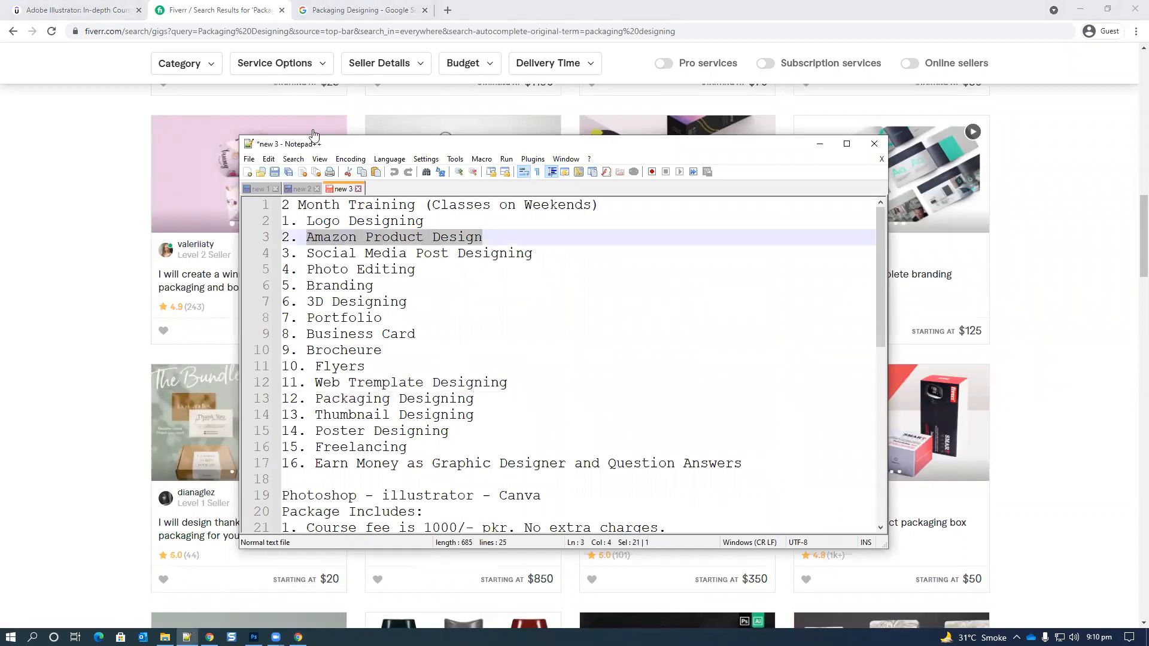
{"action": "scroll", "coordinate": [116, 110], "scroll_direction": "up", "scroll_amount": 6}
{"action": "left_click", "coordinate": [356, 68]}
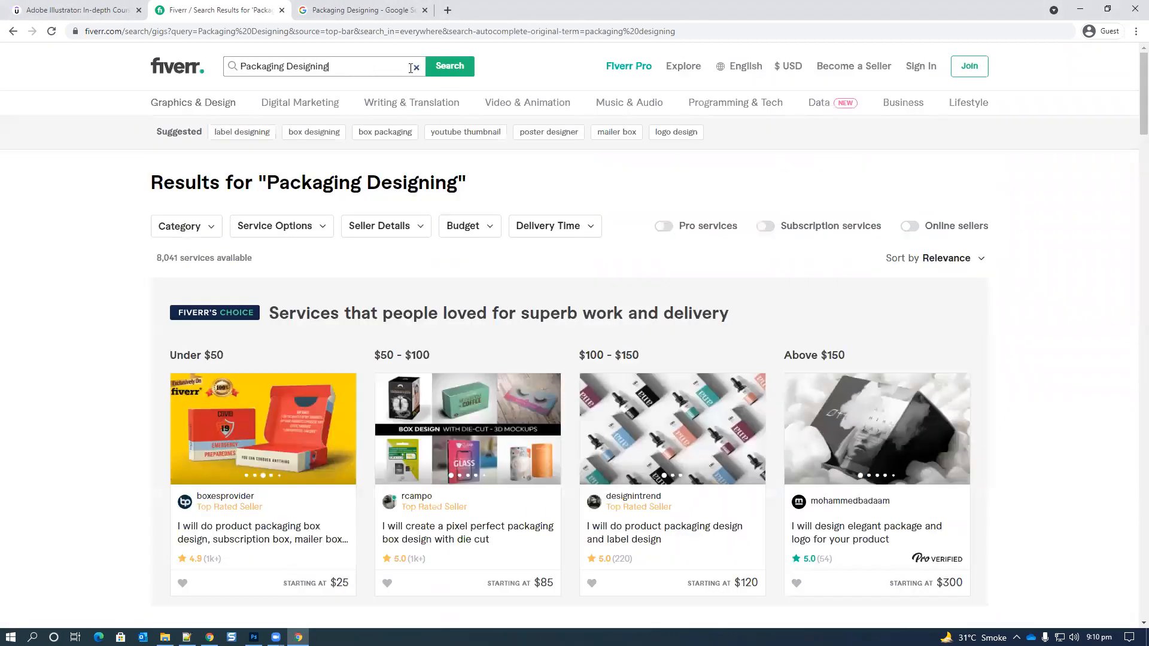
{"action": "key", "text": "ctrl+a"}
{"action": "key", "text": "ctrl+v"}
{"action": "key", "text": "Return"}
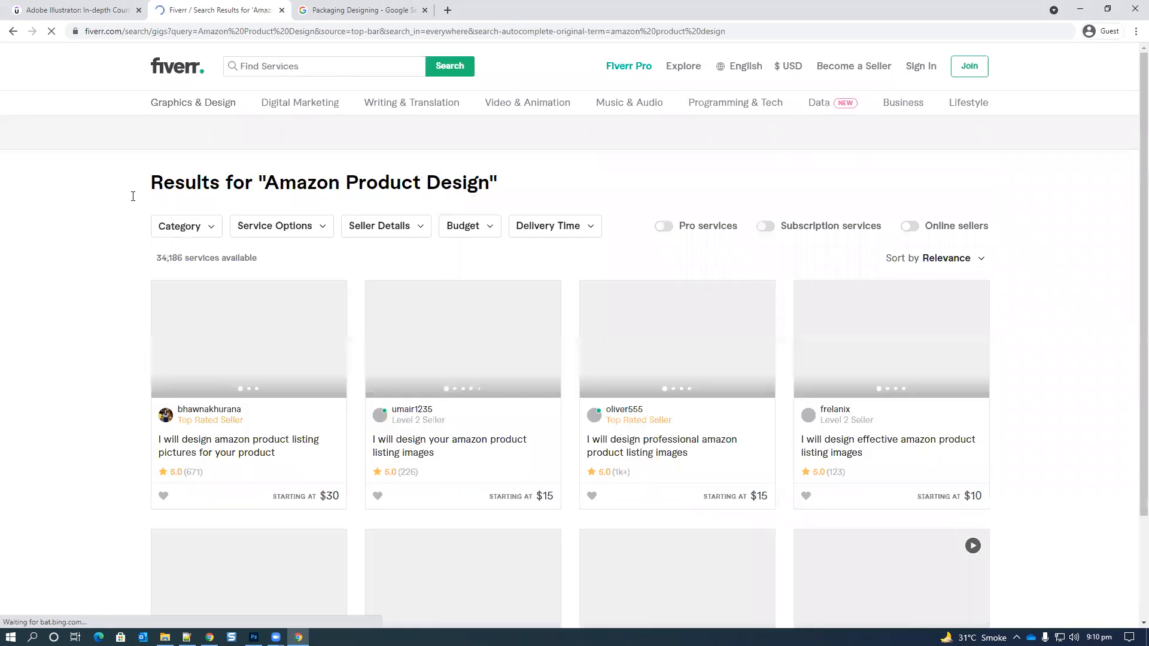
{"action": "scroll", "coordinate": [102, 205], "scroll_direction": "down", "scroll_amount": 2}
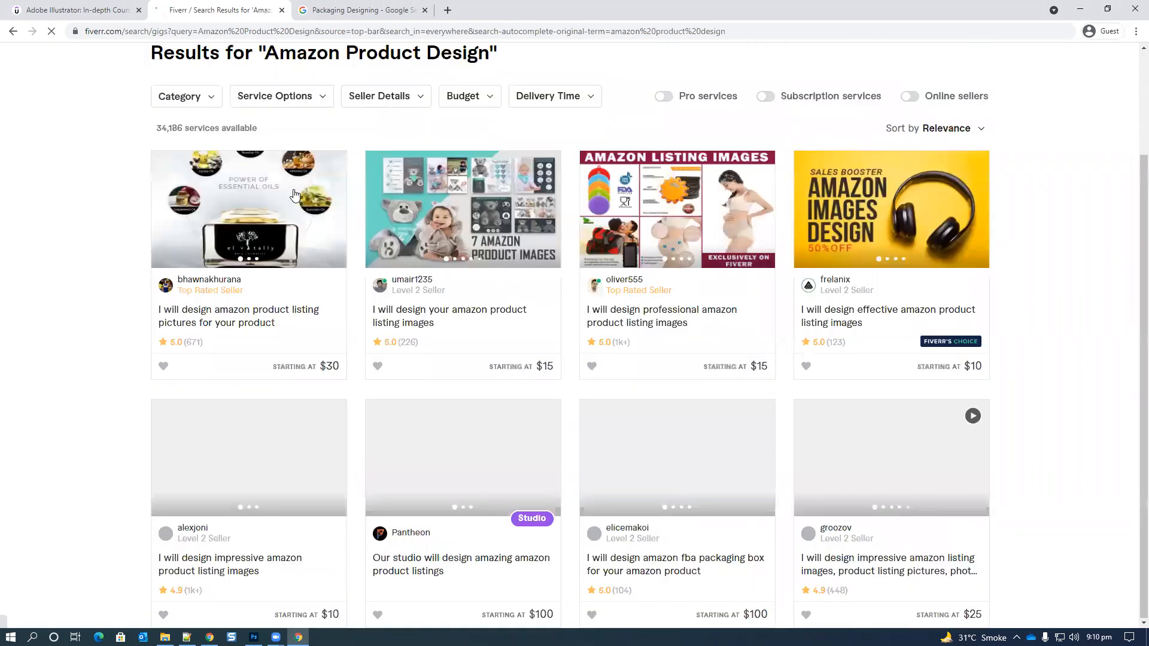
{"action": "scroll", "coordinate": [323, 195], "scroll_direction": "down", "scroll_amount": 3}
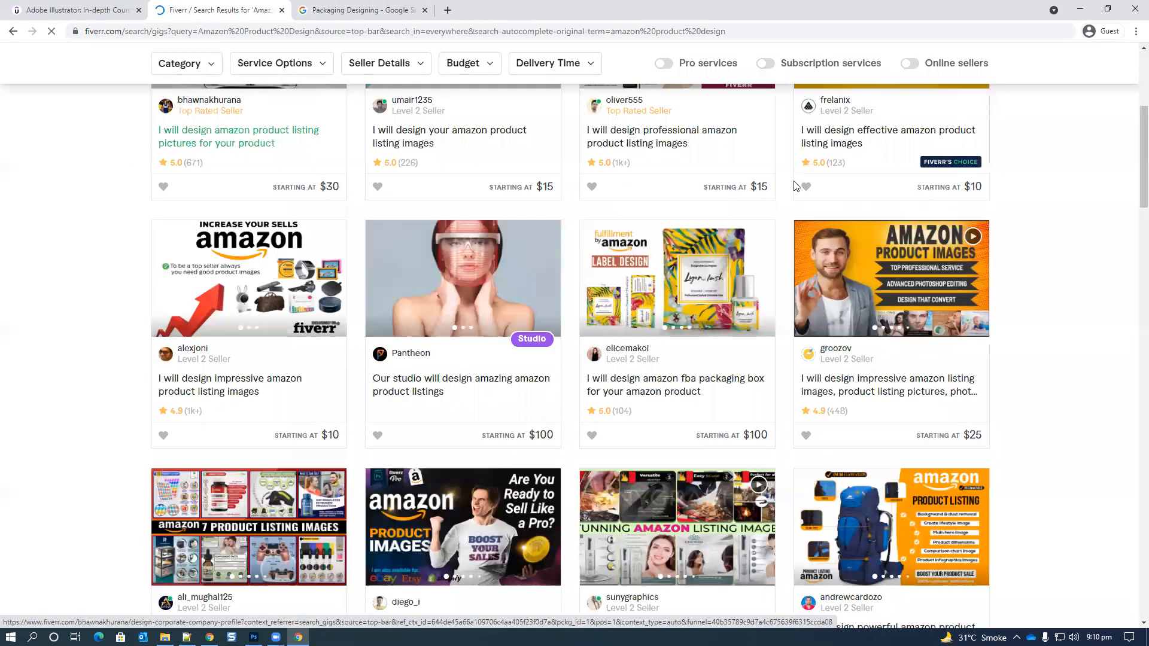
{"action": "scroll", "coordinate": [207, 243], "scroll_direction": "down", "scroll_amount": 4}
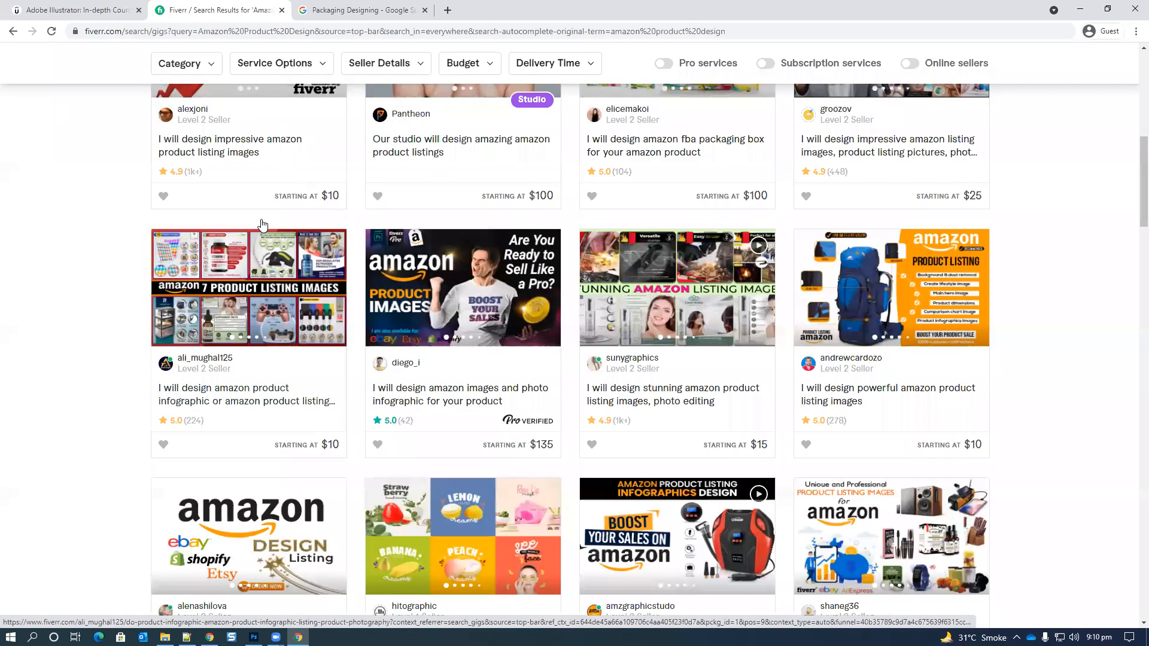
{"action": "scroll", "coordinate": [262, 225], "scroll_direction": "up", "scroll_amount": 3}
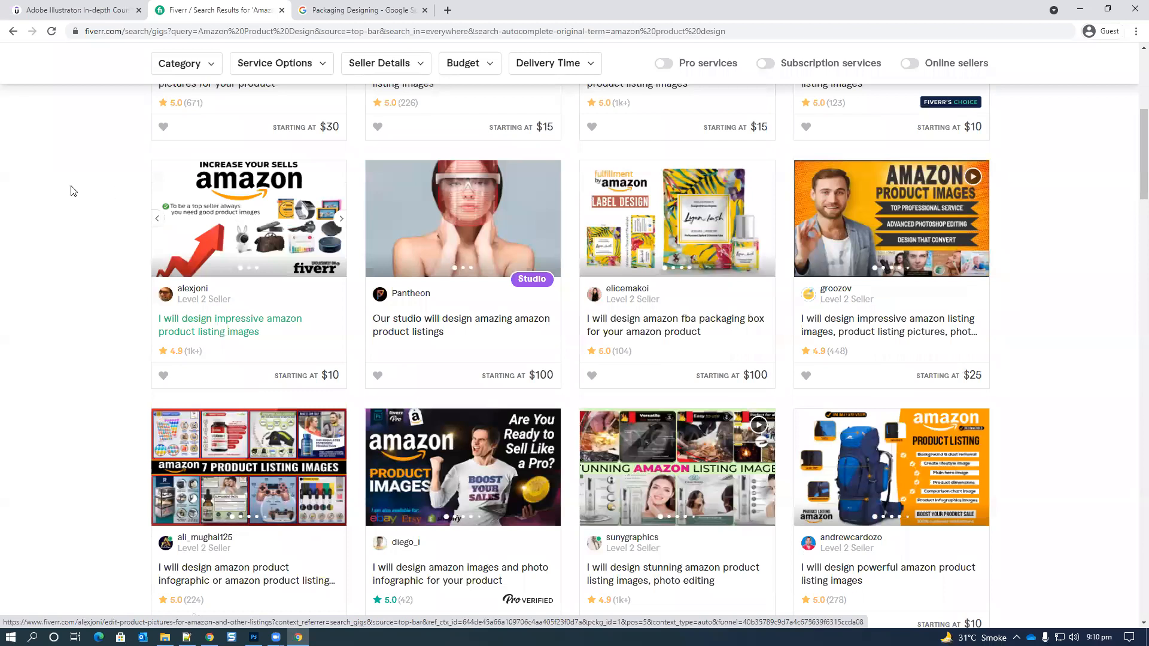
{"action": "scroll", "coordinate": [58, 192], "scroll_direction": "down", "scroll_amount": 2}
{"action": "scroll", "coordinate": [57, 190], "scroll_direction": "down", "scroll_amount": 3}
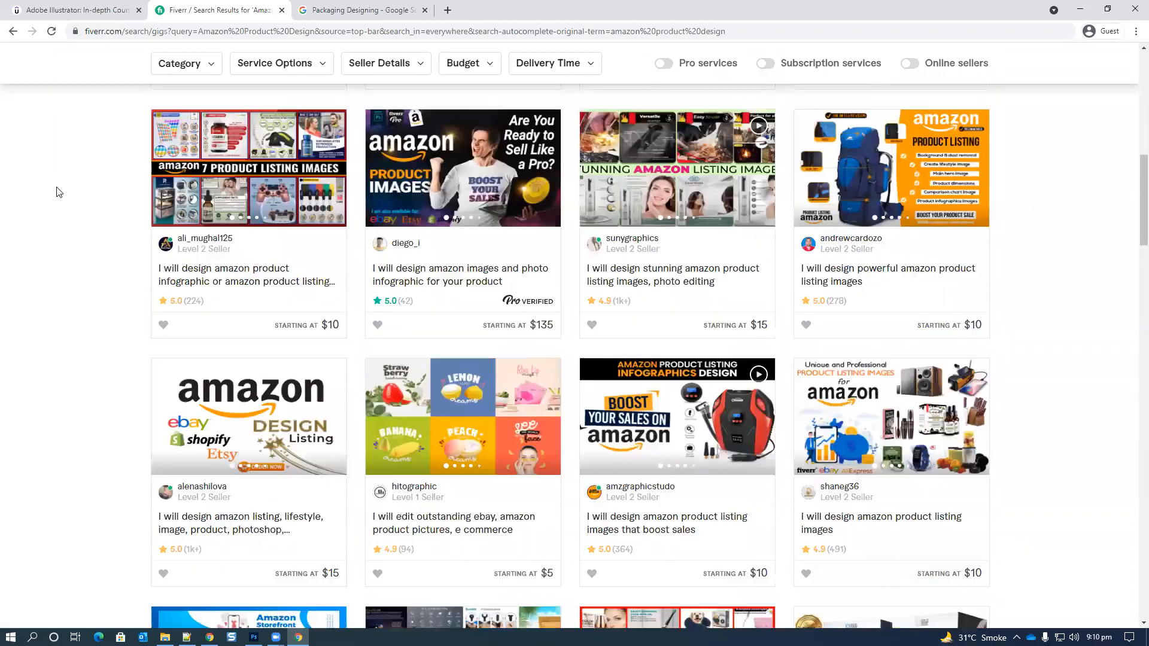
{"action": "scroll", "coordinate": [43, 188], "scroll_direction": "down", "scroll_amount": 4}
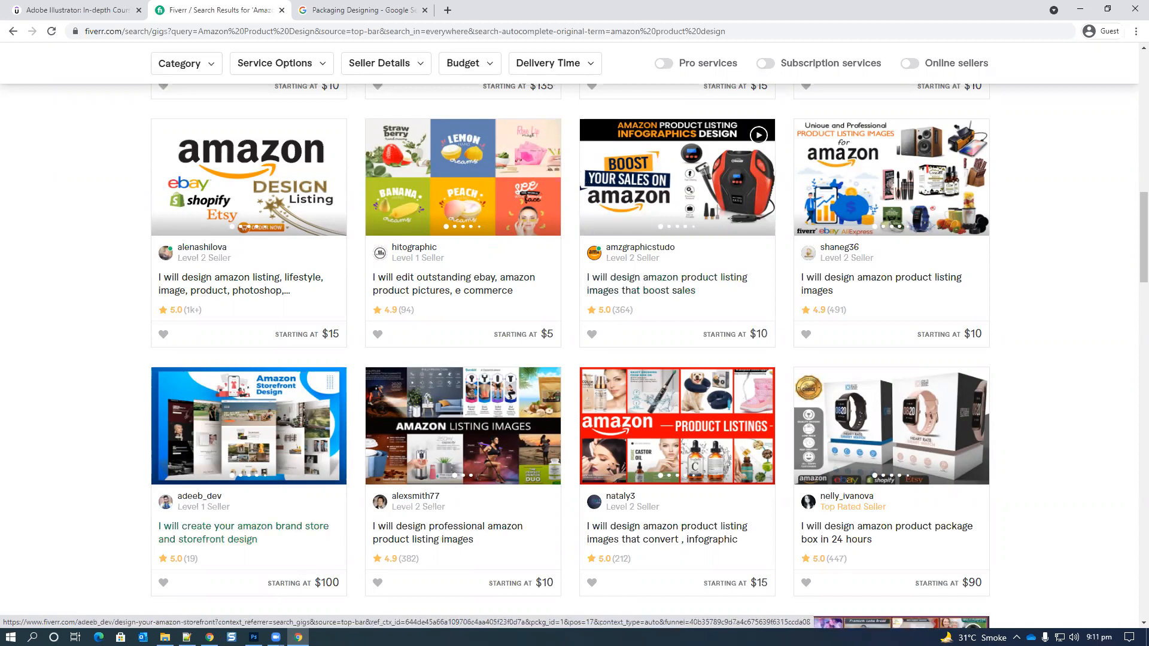
{"action": "left_click", "coordinate": [186, 637]}
{"action": "left_click", "coordinate": [392, 239]}
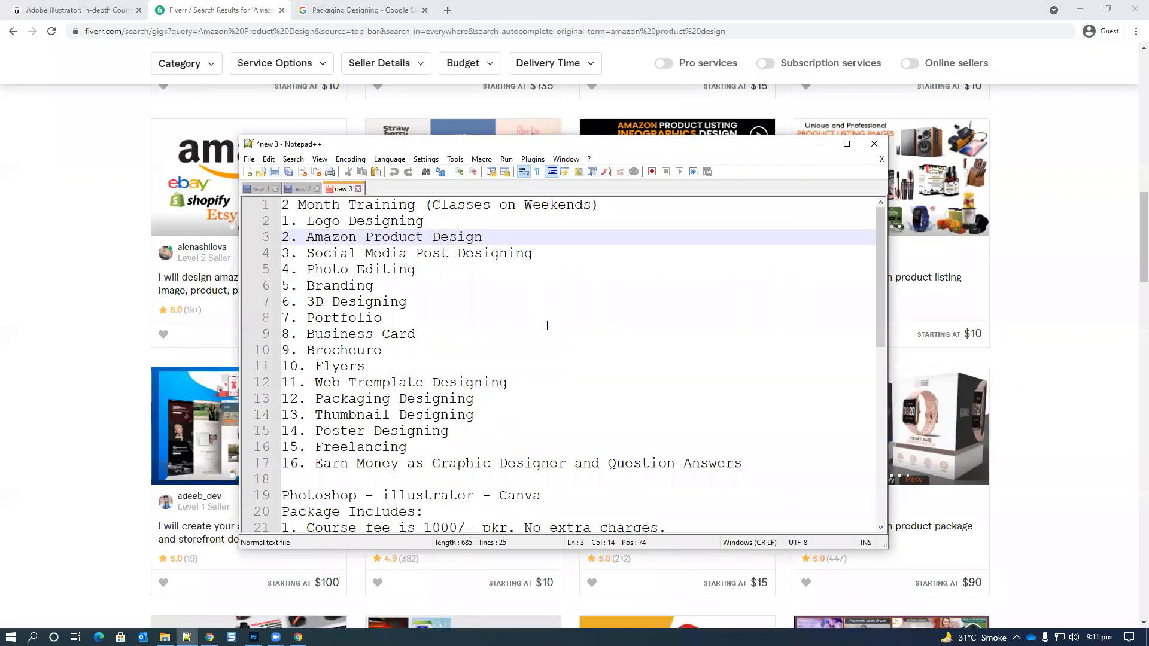
{"action": "left_click_drag", "start_coordinate": [306, 221], "coordinate": [547, 326]}
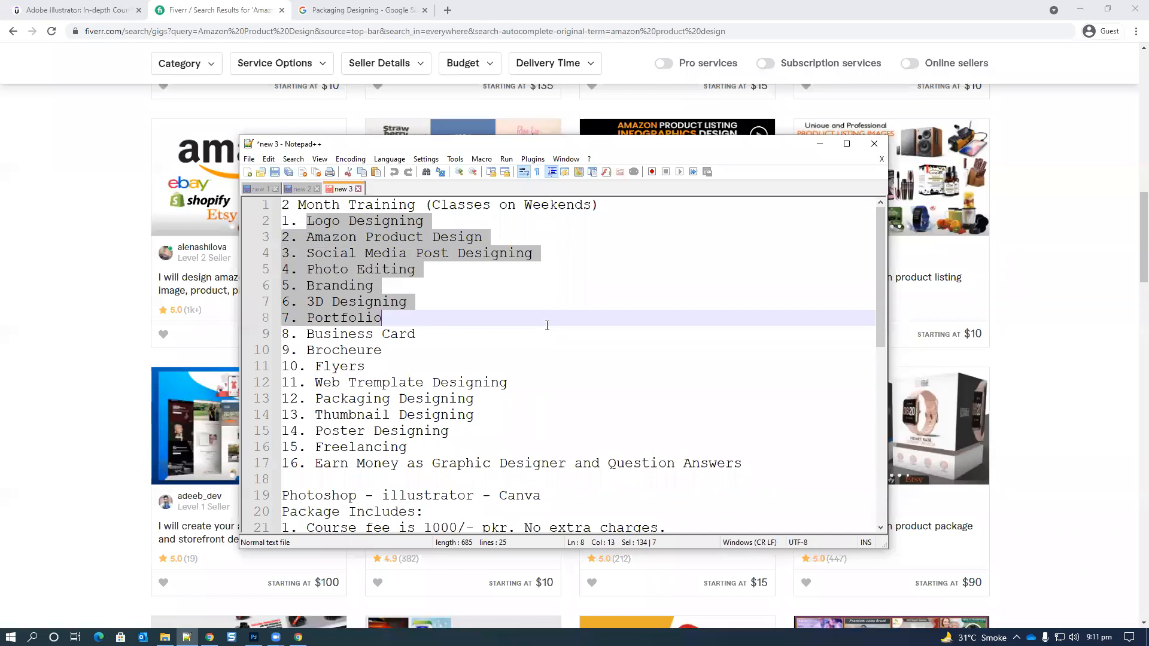
{"action": "left_click", "coordinate": [9, 303]}
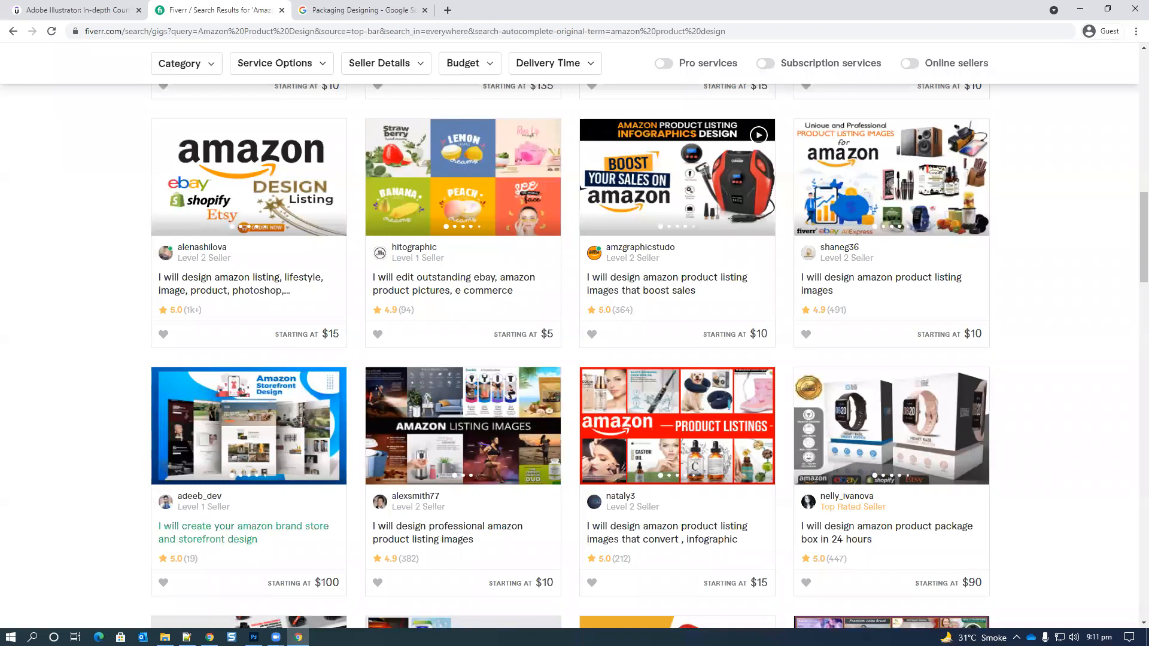
{"action": "left_click", "coordinate": [210, 637]}
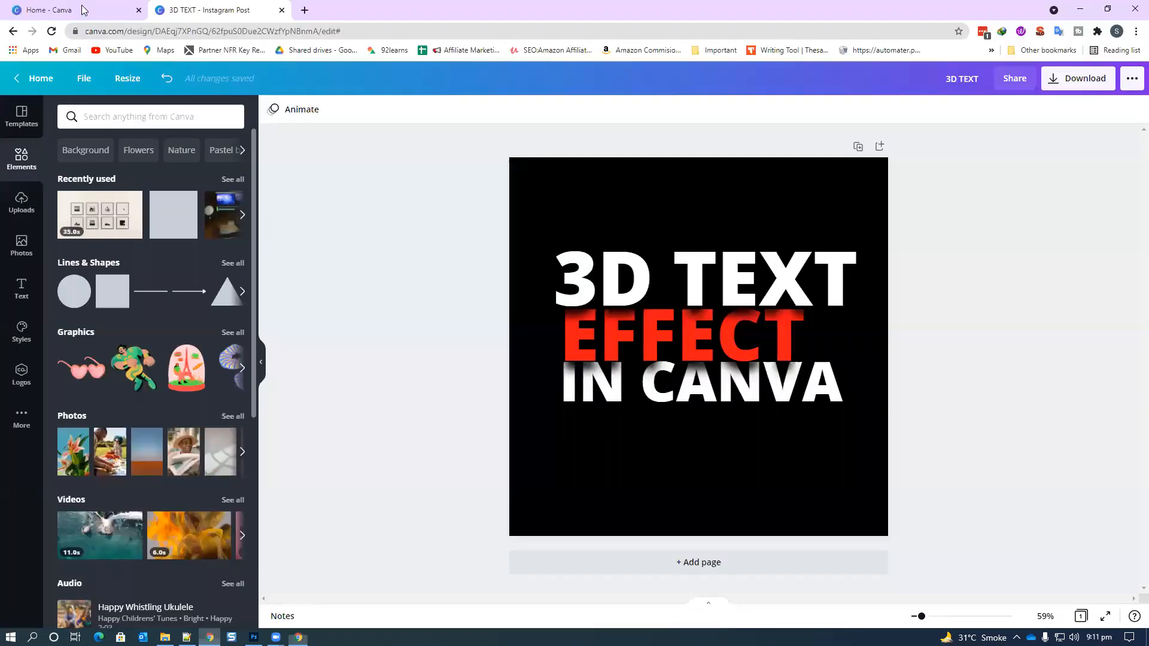
- Visit Canva's Home page, then return to the 3D TEXT Instagram post and select its black background
{"action": "left_click", "coordinate": [104, 18]}
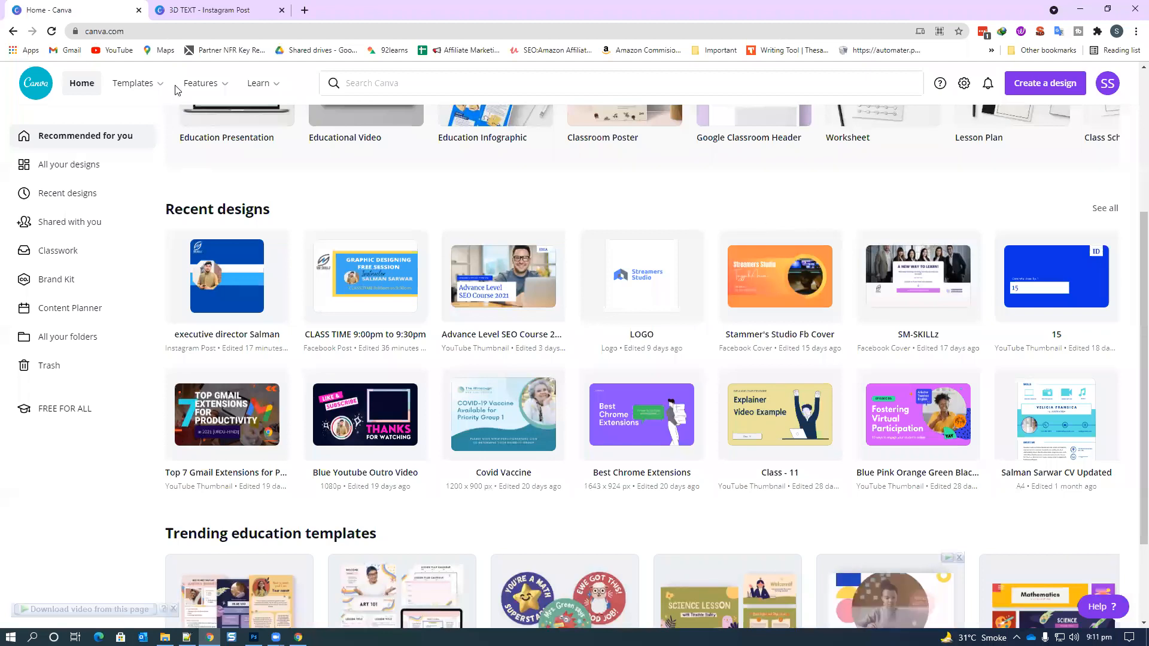
{"action": "left_click", "coordinate": [241, 12]}
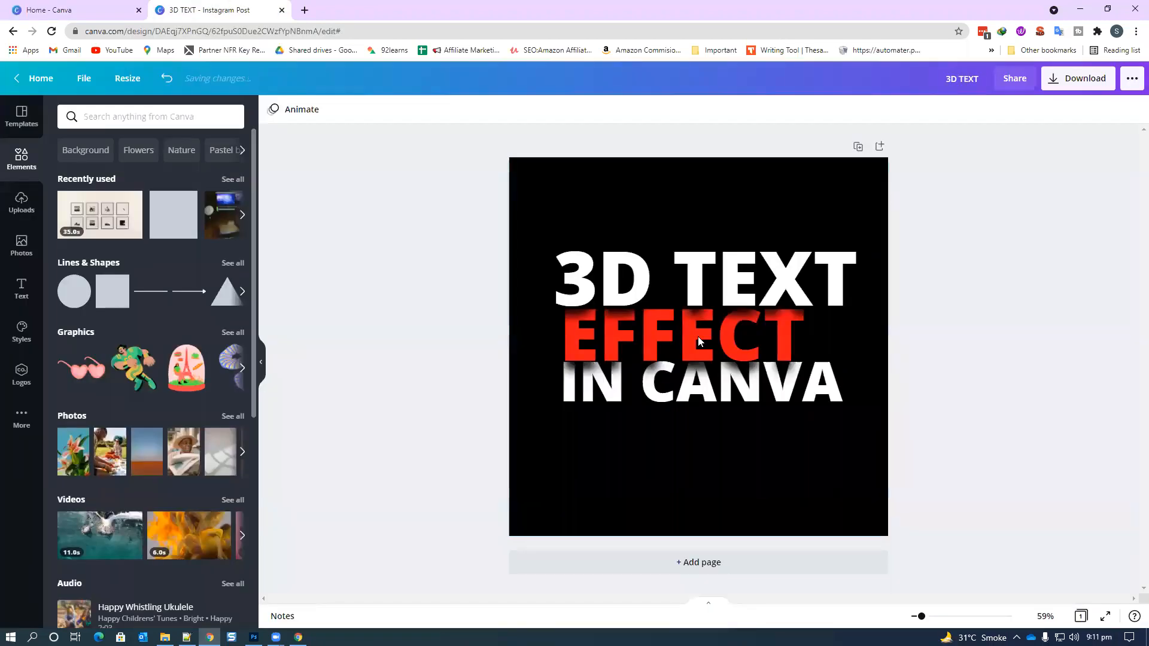
{"action": "left_click", "coordinate": [731, 423]}
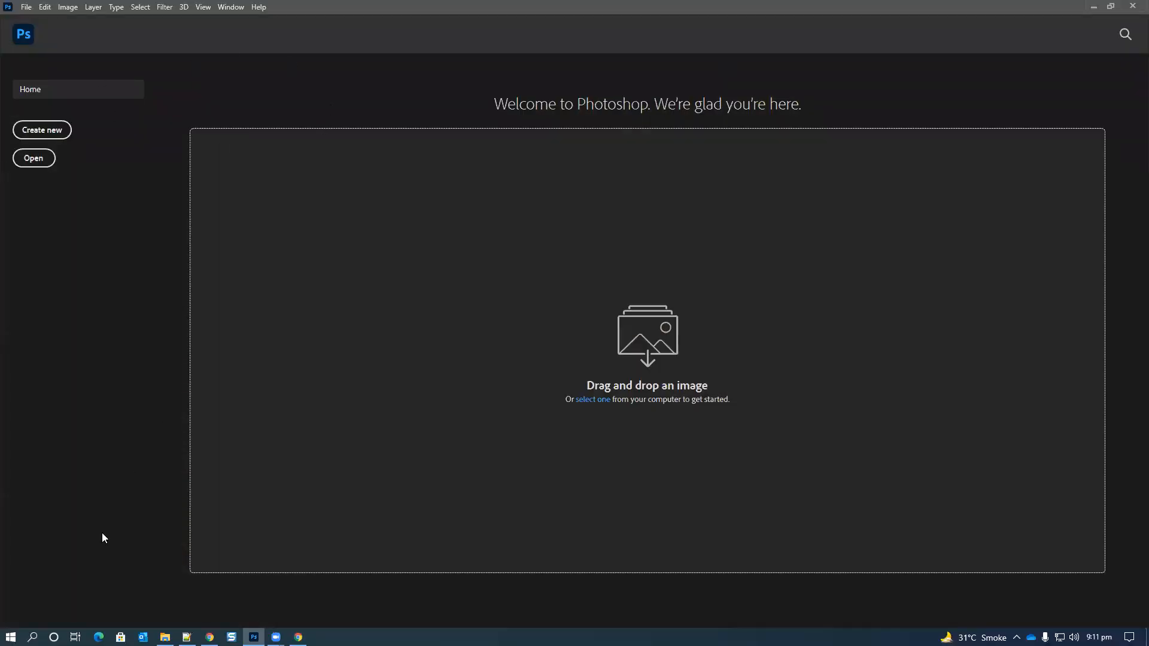
- Launch Adobe Illustrator 2021 by searching 'illustra' in Windows search
{"action": "key", "text": "super"}
{"action": "key", "text": "super+s"}
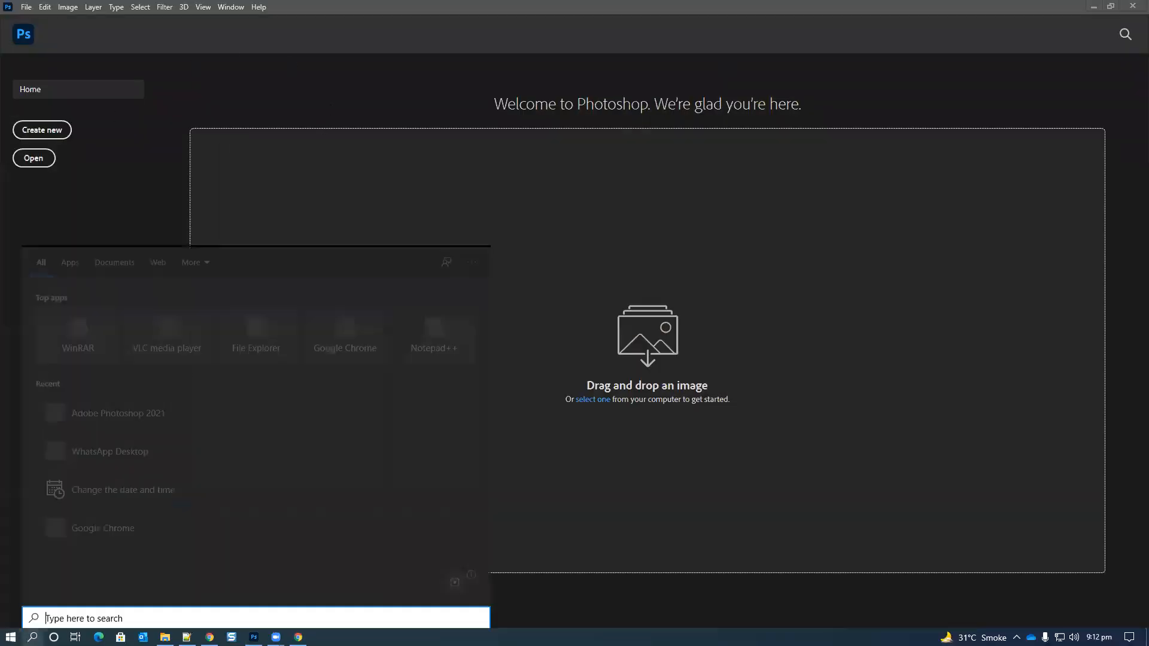
{"action": "type", "text": "illustra"}
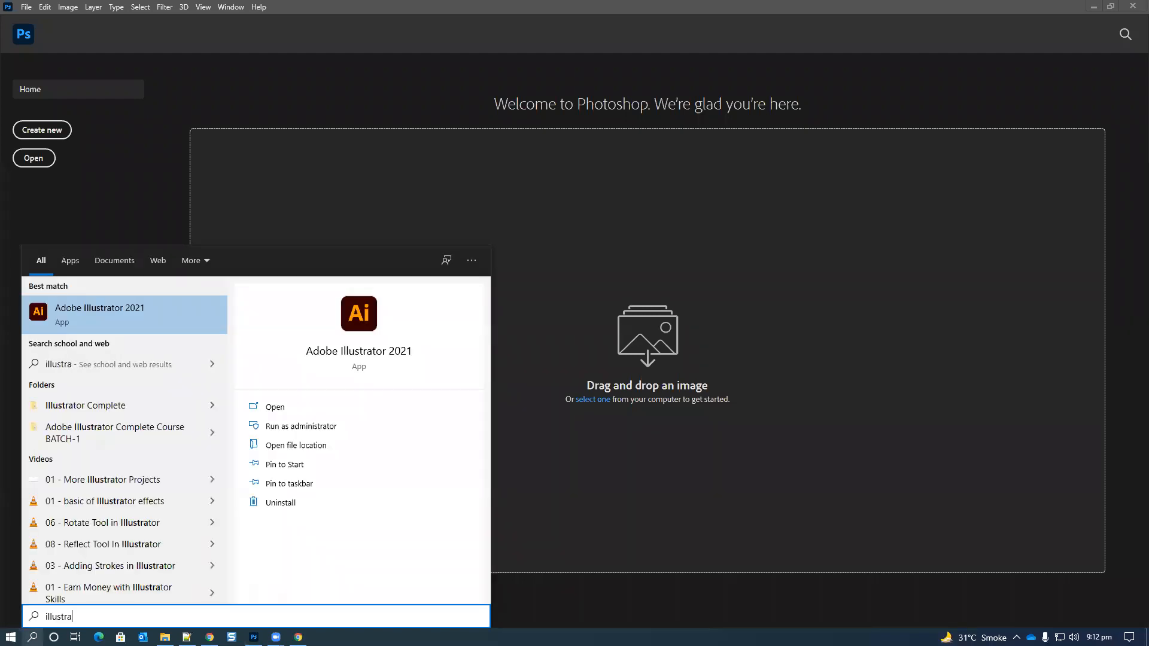
{"action": "key", "text": "Return"}
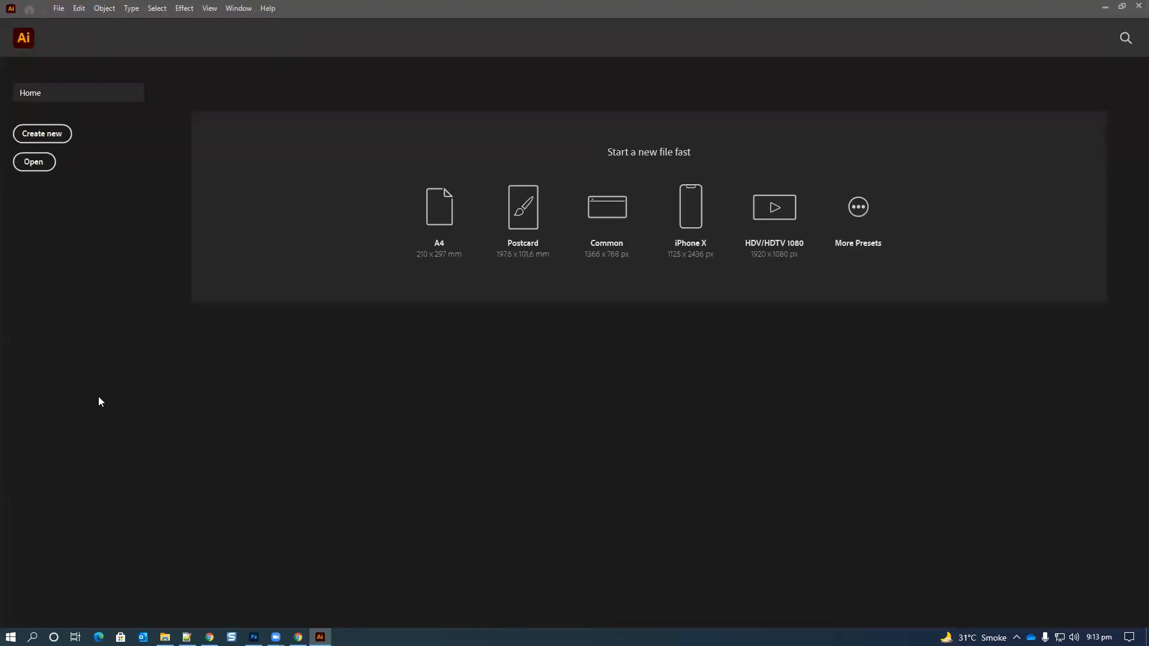
- Start a new A4 Illustrator document with Raster Effects kept at High (300 ppi), then switch to Photoshop
{"action": "left_click", "coordinate": [31, 139]}
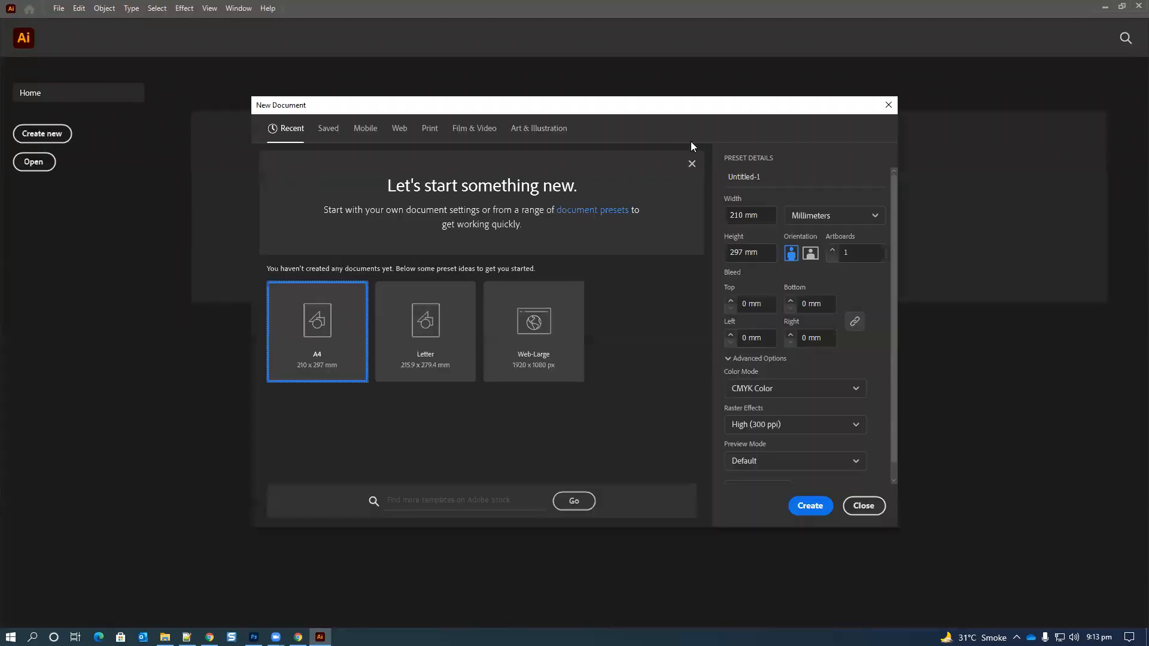
{"action": "scroll", "coordinate": [796, 351], "scroll_direction": "down", "scroll_amount": 1}
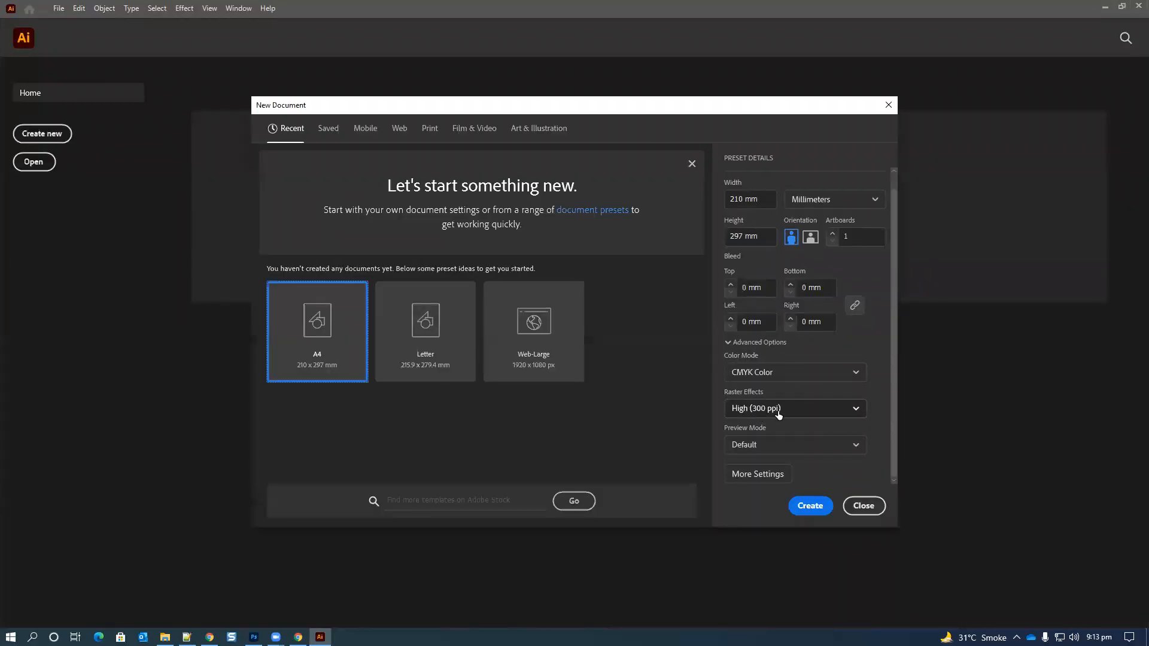
{"action": "left_click", "coordinate": [765, 412]}
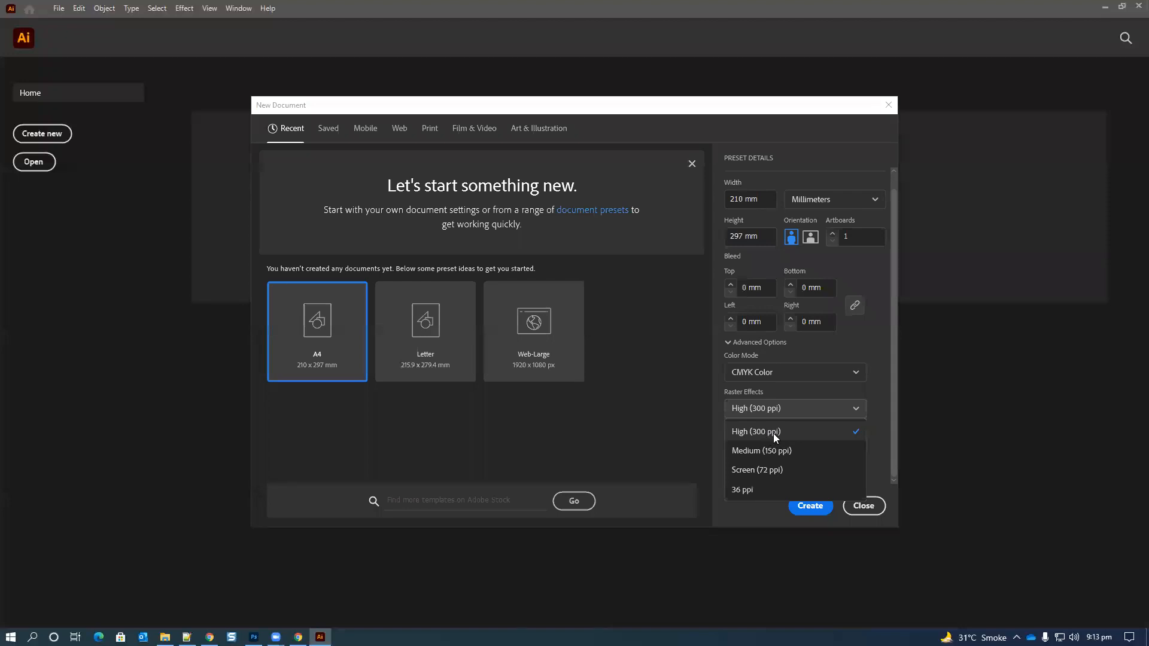
{"action": "left_click", "coordinate": [776, 438]}
{"action": "left_click", "coordinate": [768, 414]}
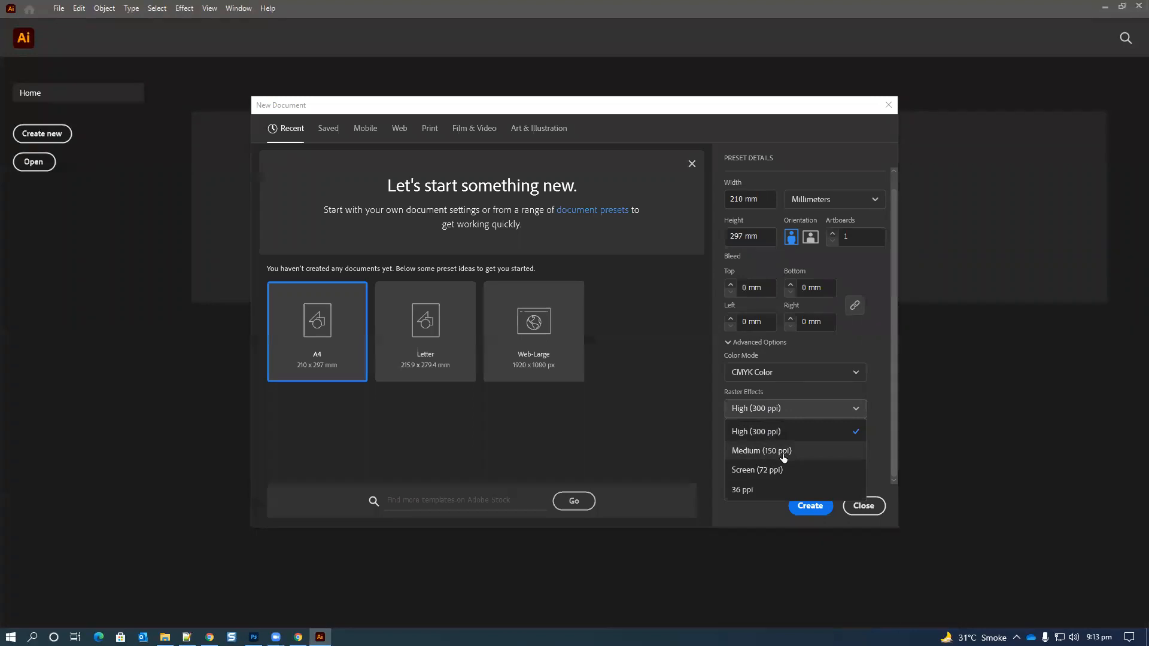
{"action": "left_click", "coordinate": [780, 435]}
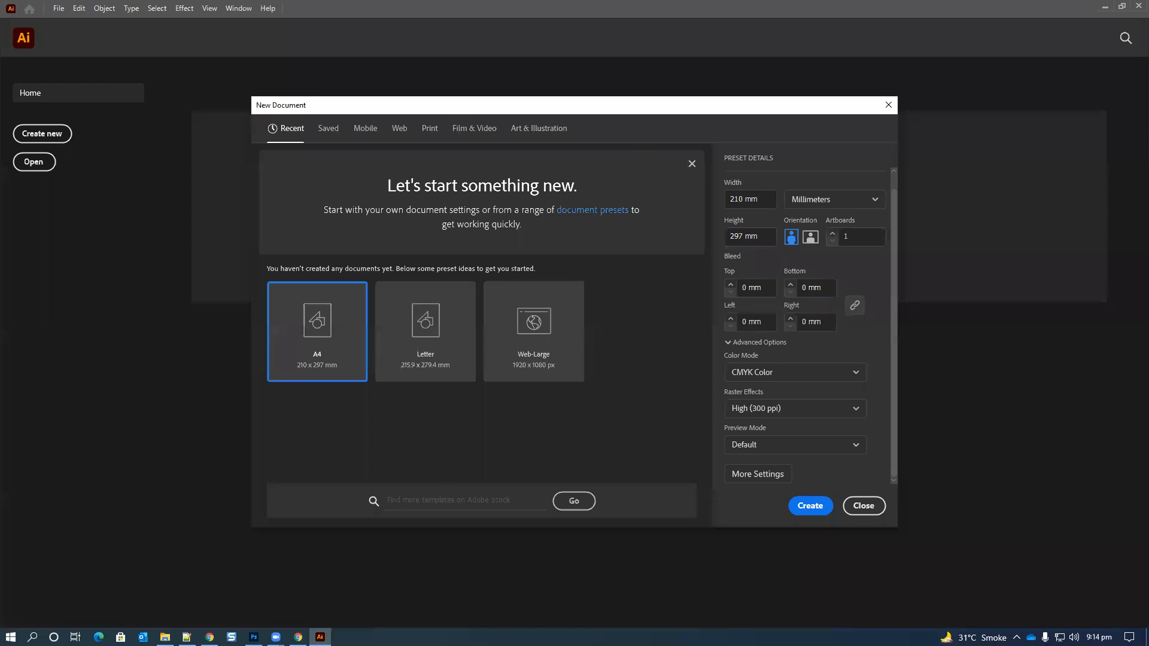
{"action": "left_click", "coordinate": [254, 637]}
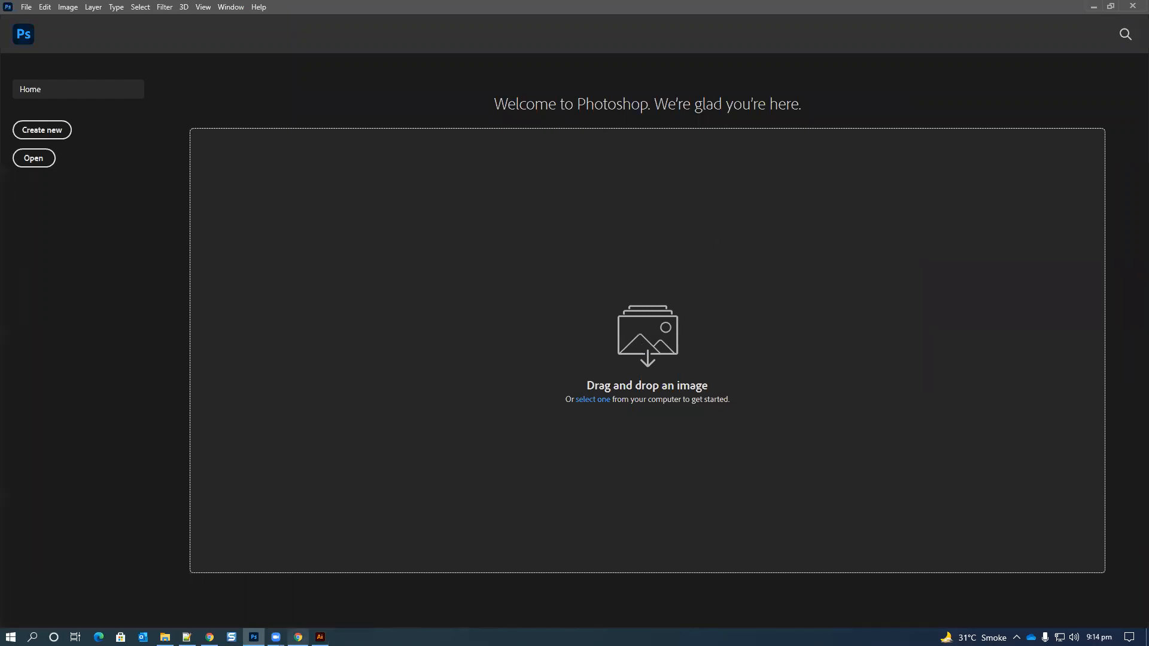
- Search 'raster vs vector' in a new tab and preview a comparison image under Images
{"action": "left_click", "coordinate": [298, 637]}
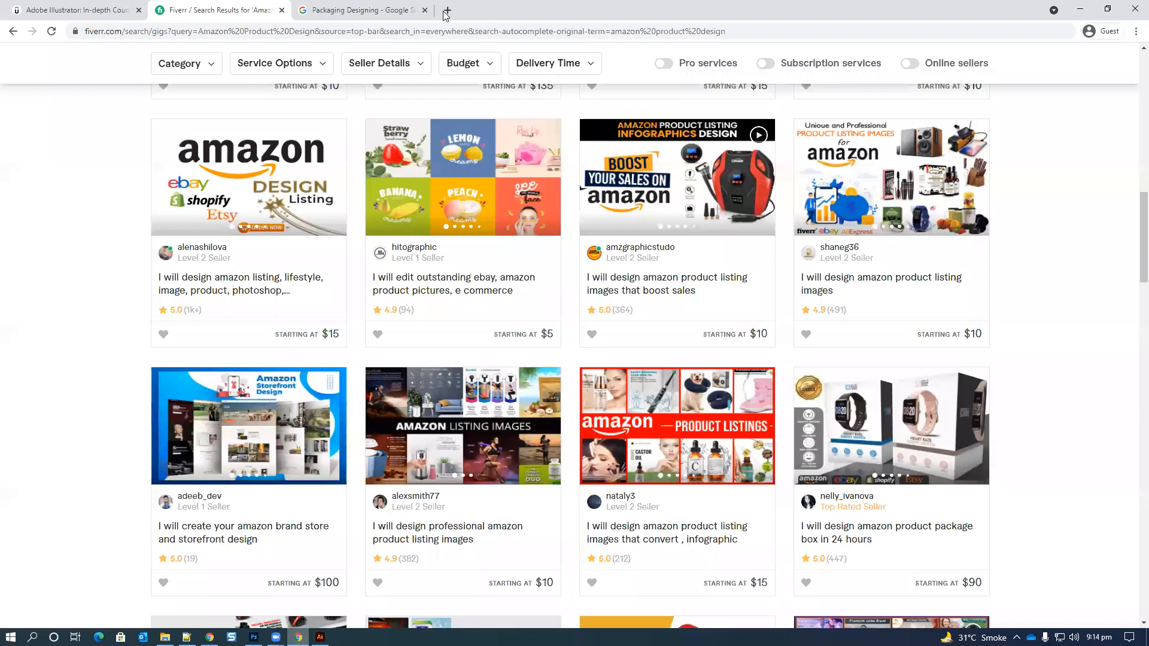
{"action": "left_click", "coordinate": [445, 13]}
{"action": "type", "text": "rester vs vector"}
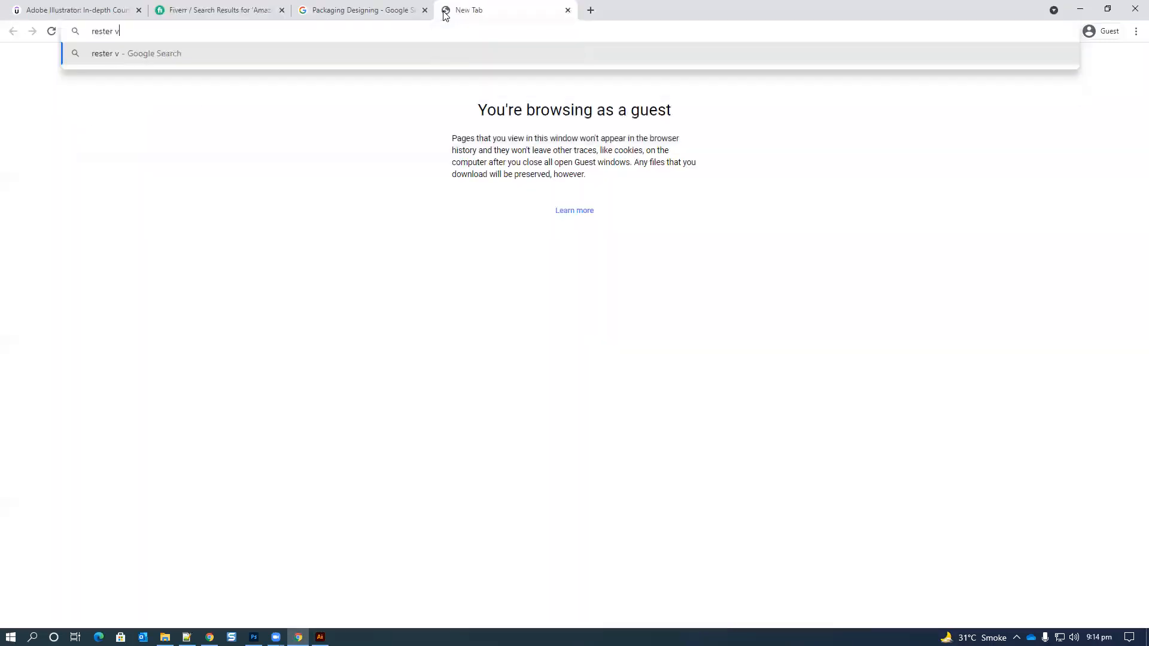
{"action": "key", "text": "Return"}
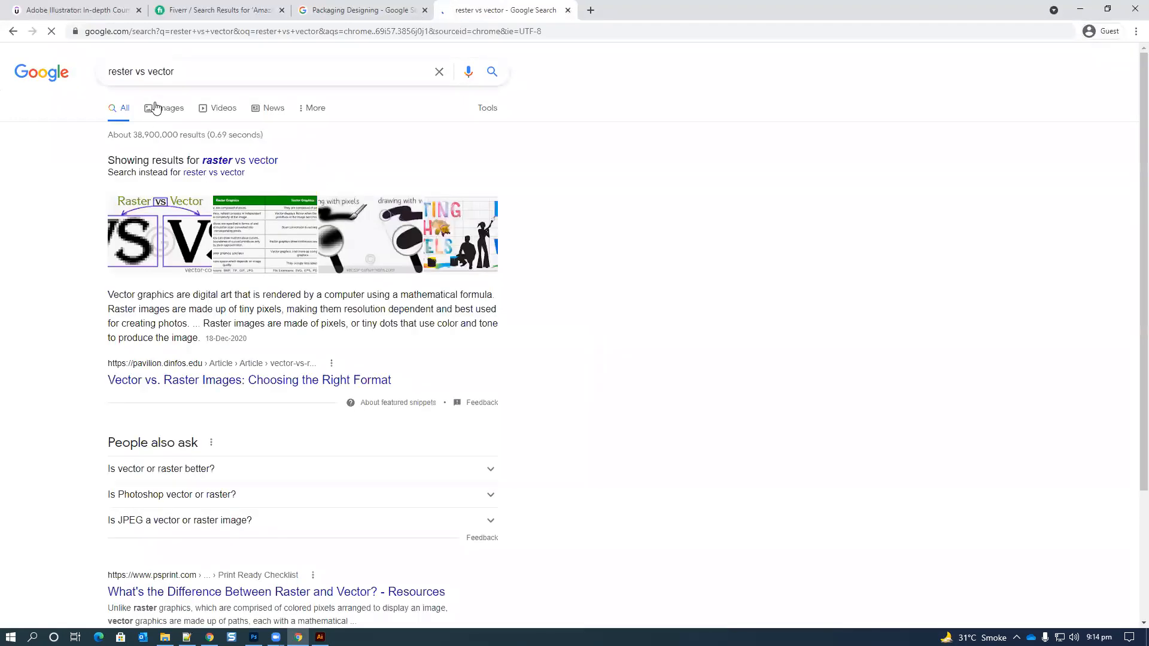
{"action": "left_click", "coordinate": [155, 107]}
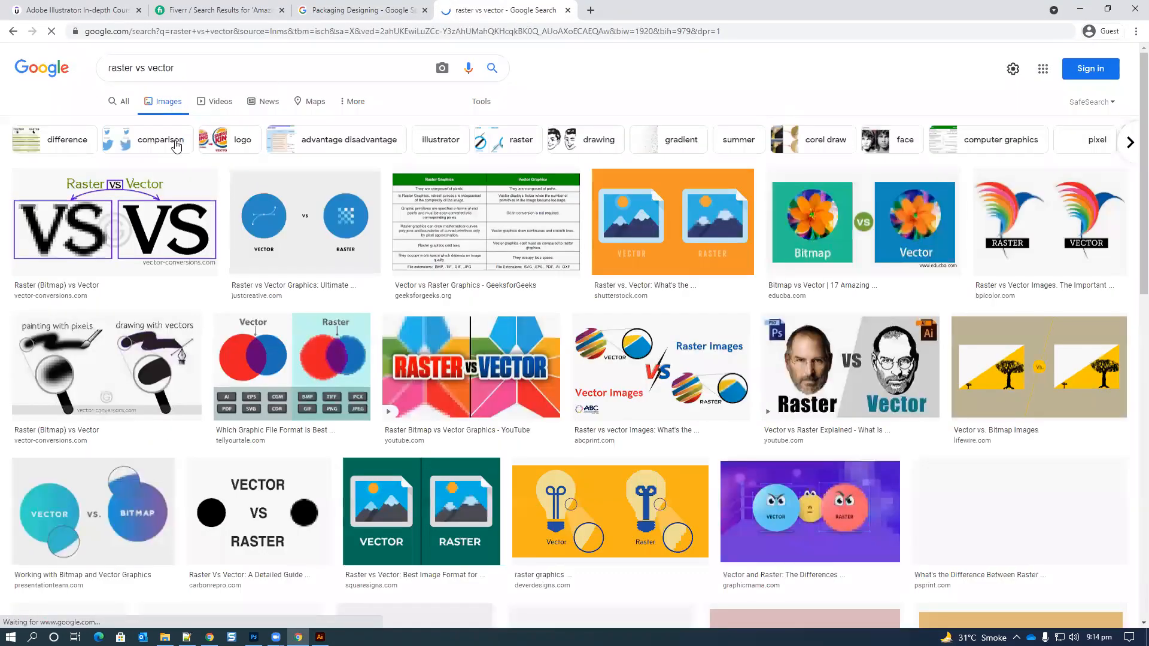
{"action": "left_click", "coordinate": [250, 209]}
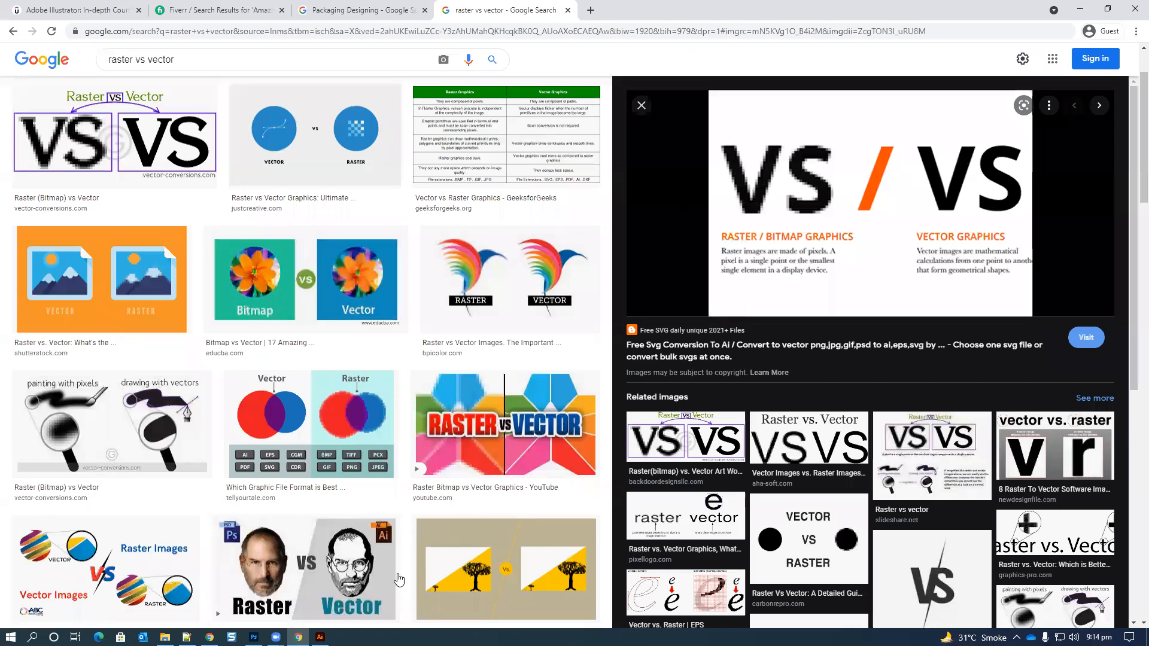
- Return to the browser and switch back to the All results for raster vs vector
{"action": "left_click", "coordinate": [275, 636]}
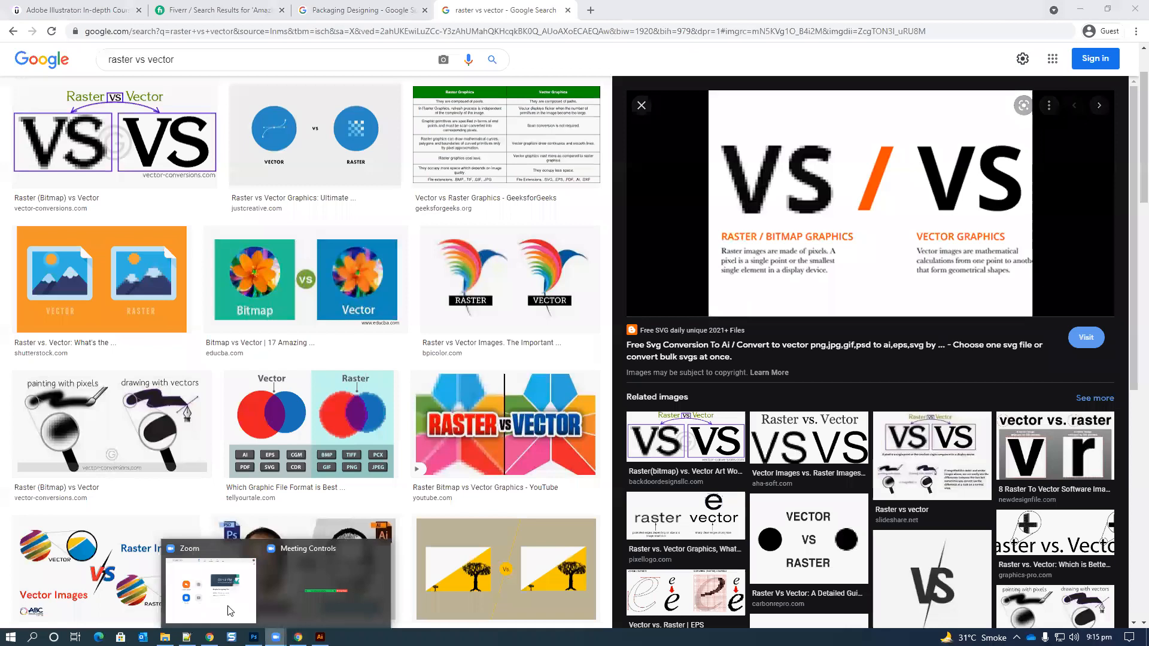
{"action": "left_click", "coordinate": [220, 604]}
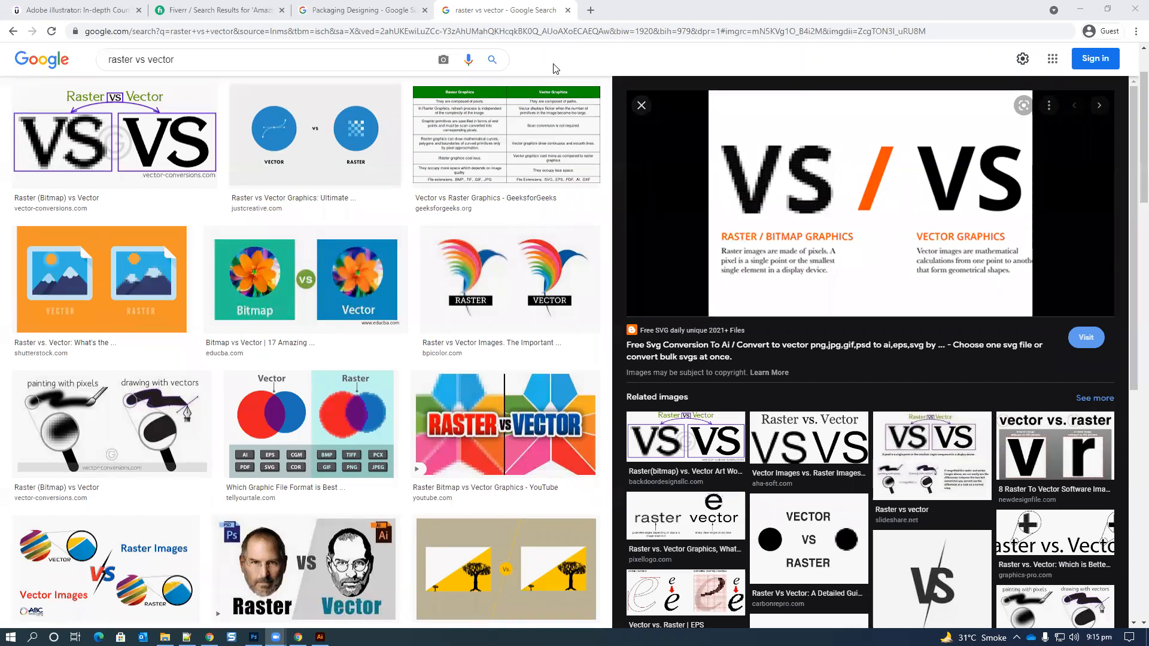
{"action": "left_click", "coordinate": [671, 122]}
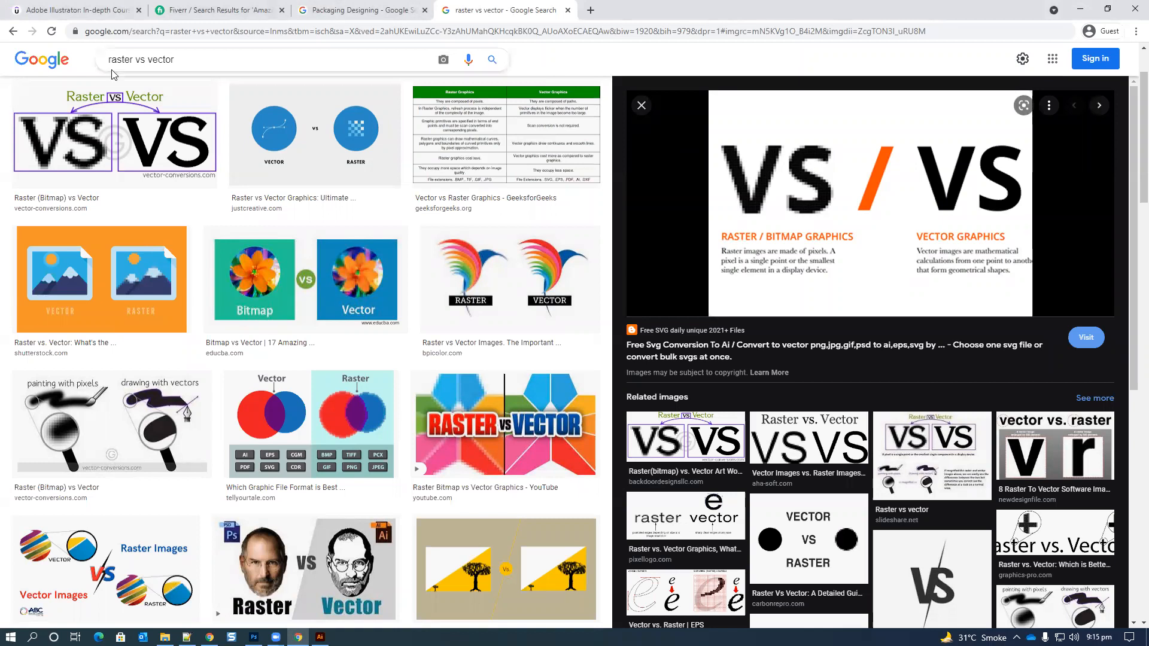
{"action": "scroll", "coordinate": [116, 74], "scroll_direction": "up", "scroll_amount": 2}
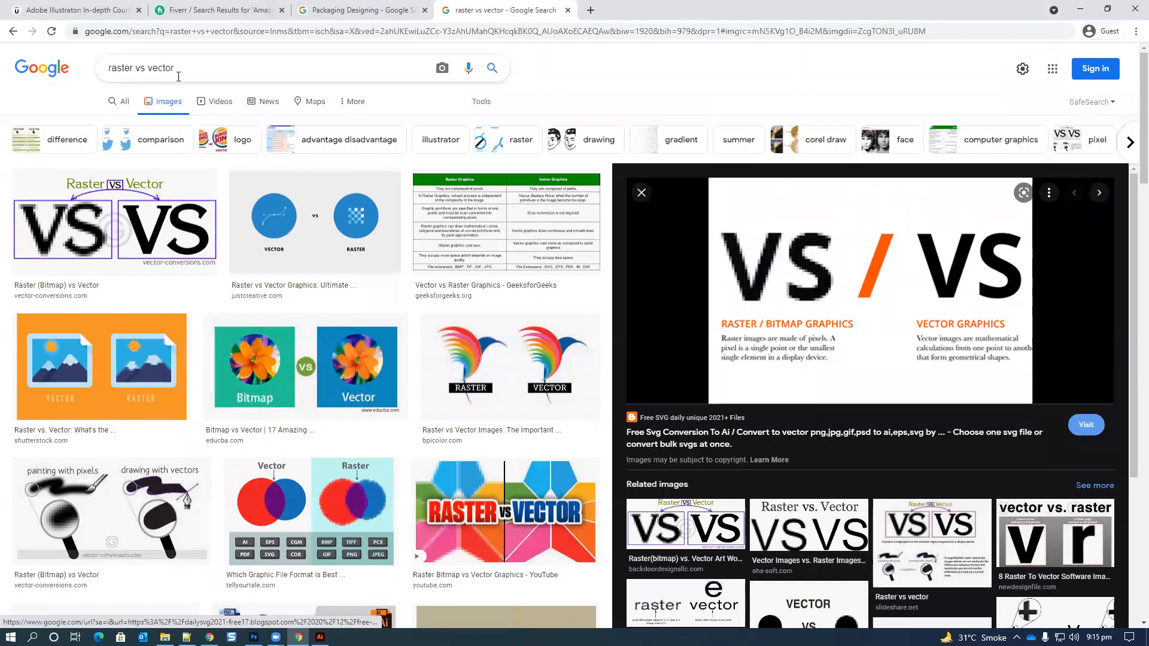
{"action": "left_click", "coordinate": [123, 102]}
- Search for 'adobe indesign' and look over the results panel
{"action": "type", "text": "adobne"}
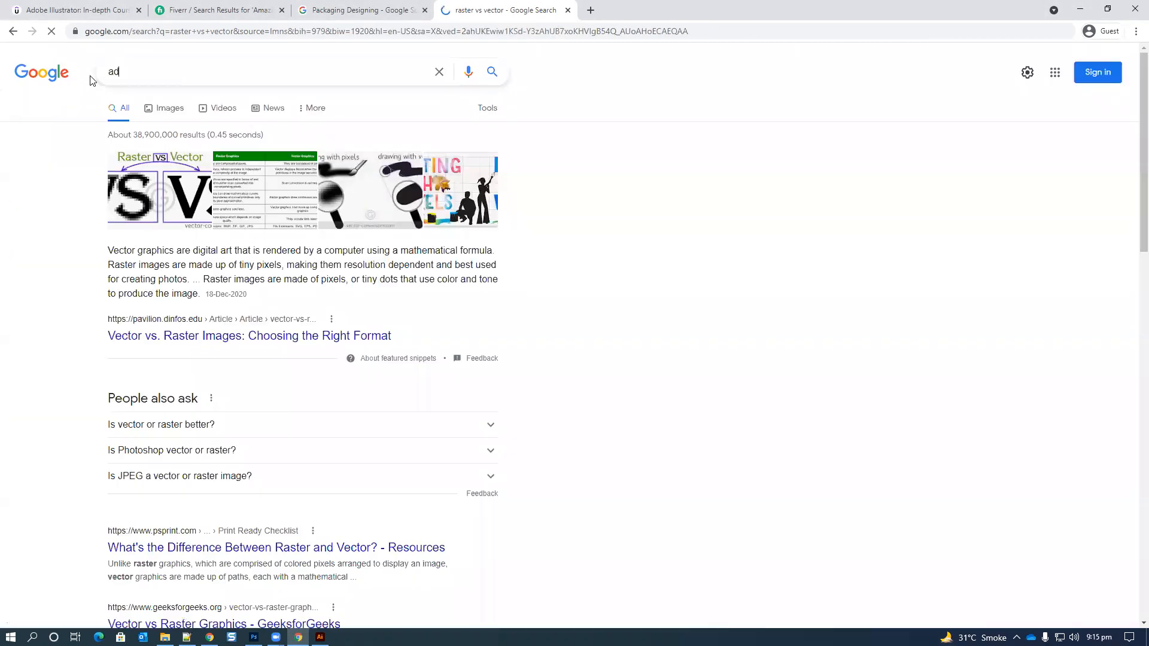
{"action": "key", "text": "BackSpace"}
{"action": "key", "text": "BackSpace"}
{"action": "key", "text": "BackSpace"}
{"action": "key", "text": "BackSpace"}
{"action": "type", "text": "b"}
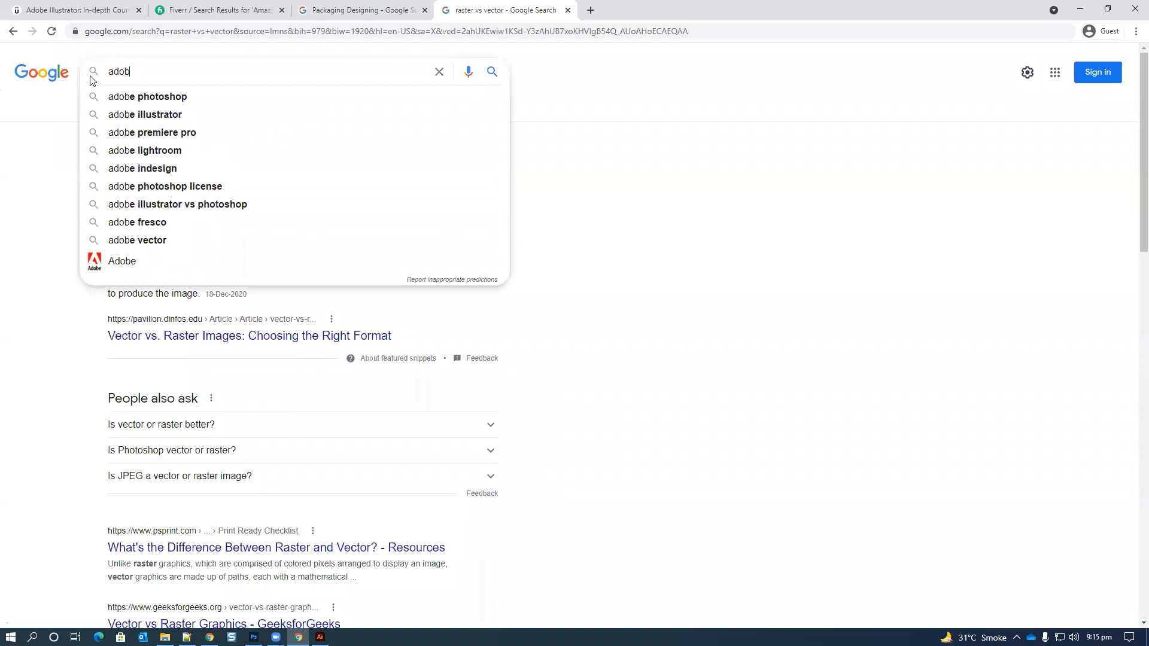
{"action": "type", "text": "e in desdi"}
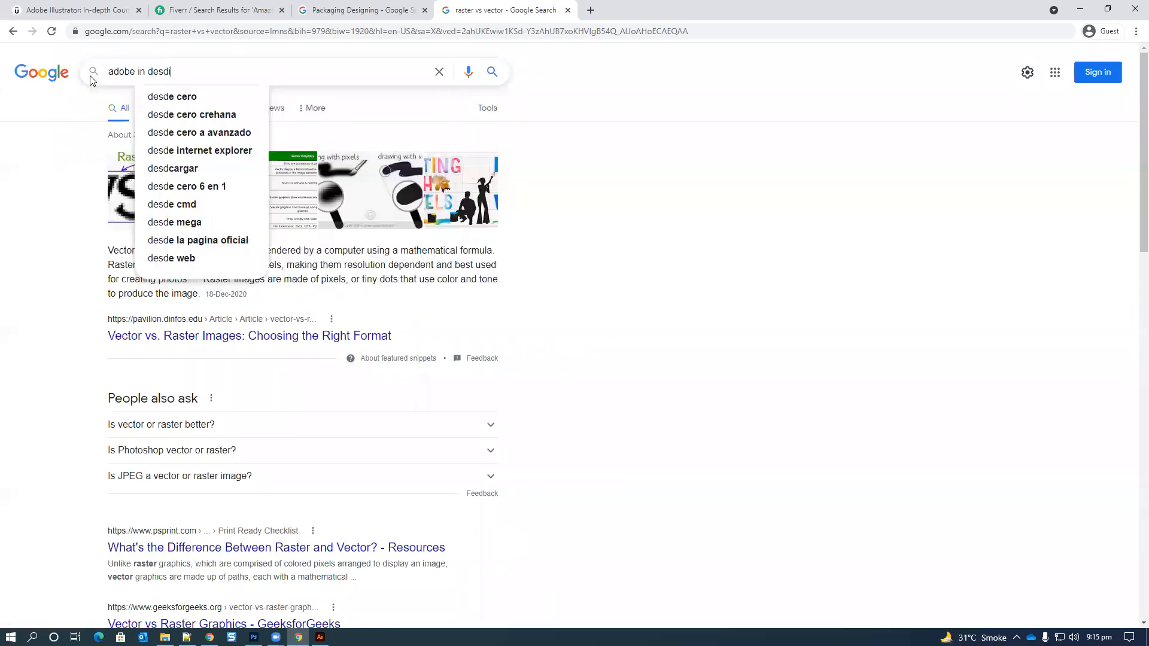
{"action": "key", "text": "Down"}
{"action": "key", "text": "Return"}
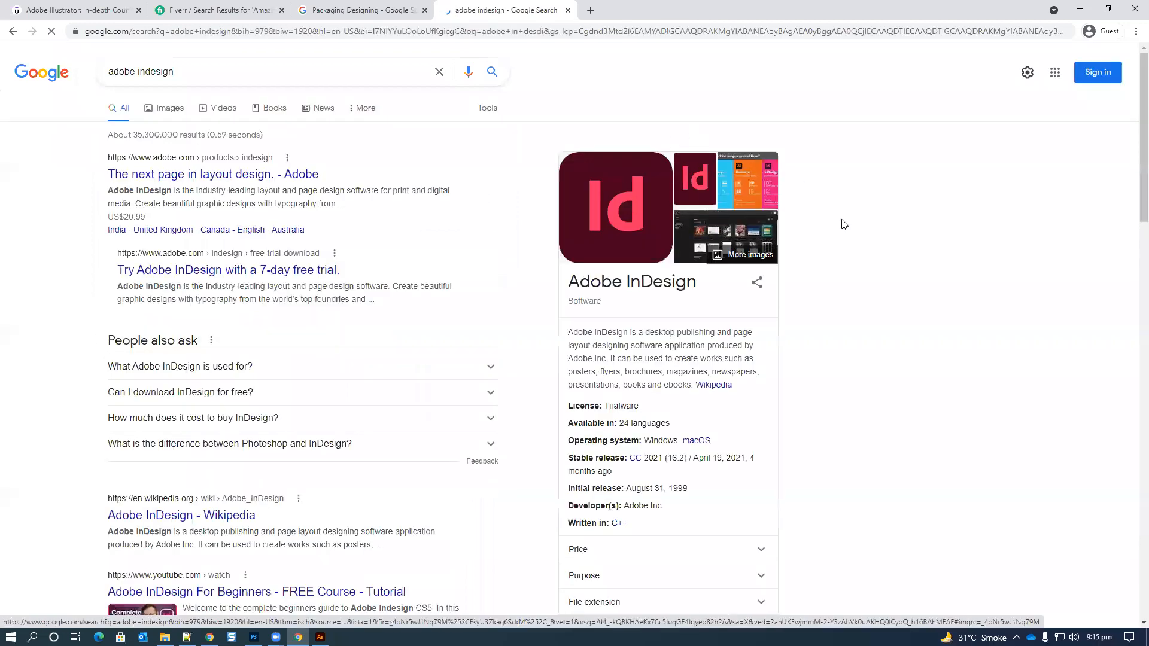
{"action": "right_click", "coordinate": [645, 290]}
{"action": "left_click", "coordinate": [591, 358]}
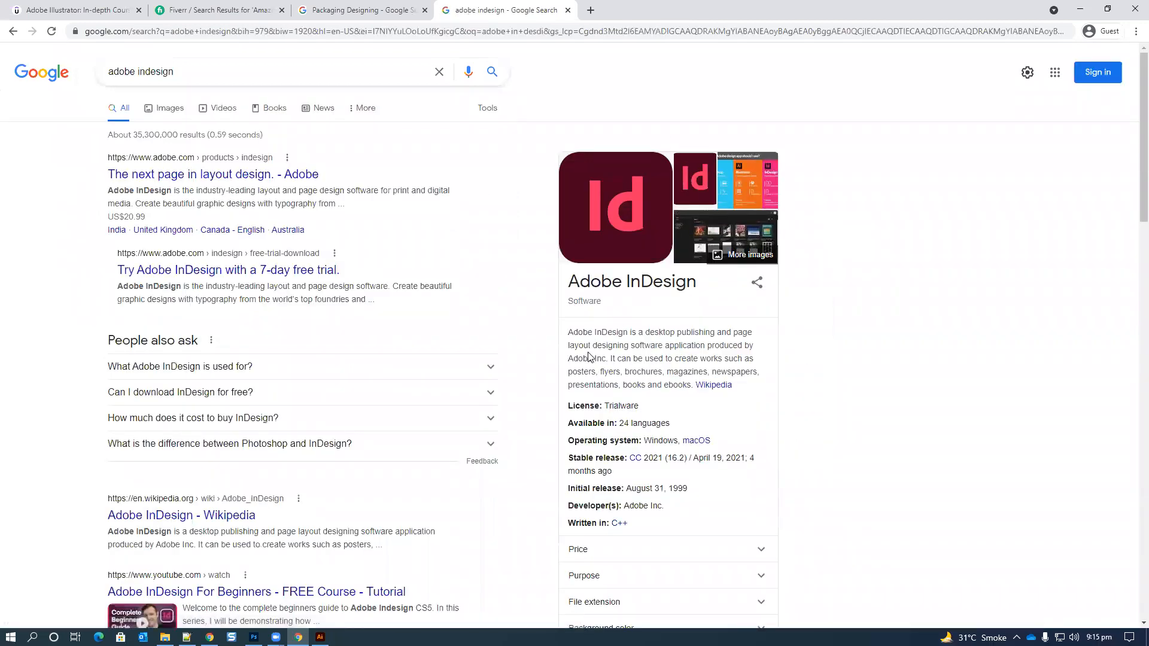
{"action": "scroll", "coordinate": [308, 279], "scroll_direction": "down", "scroll_amount": 6}
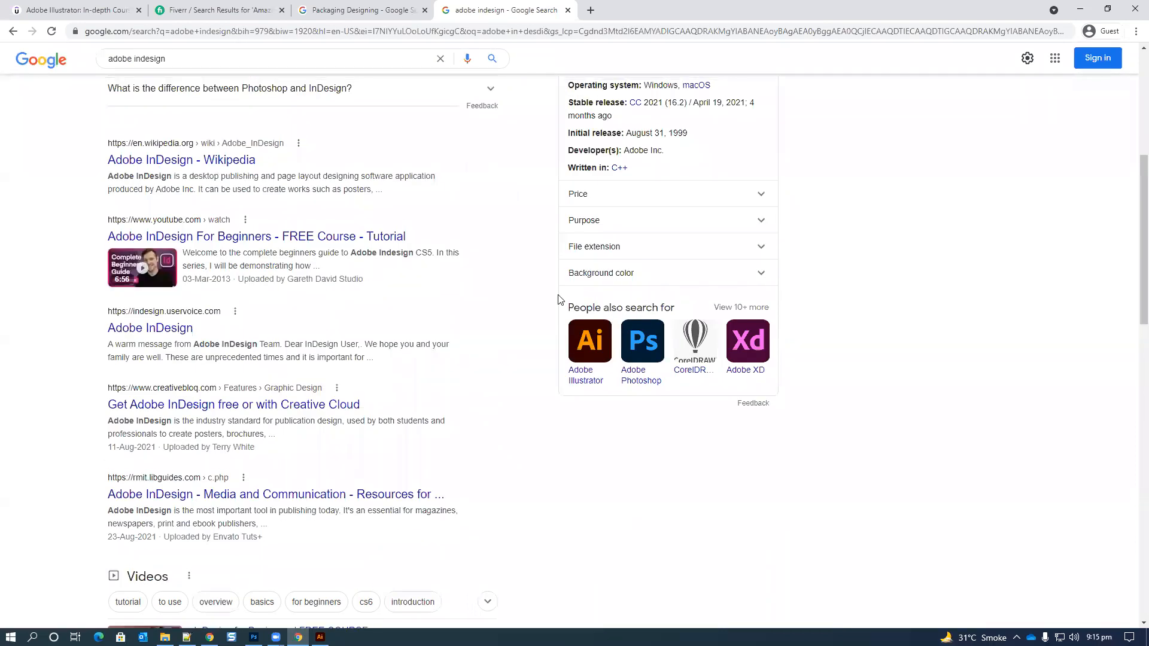
{"action": "scroll", "coordinate": [559, 300], "scroll_direction": "up", "scroll_amount": 5}
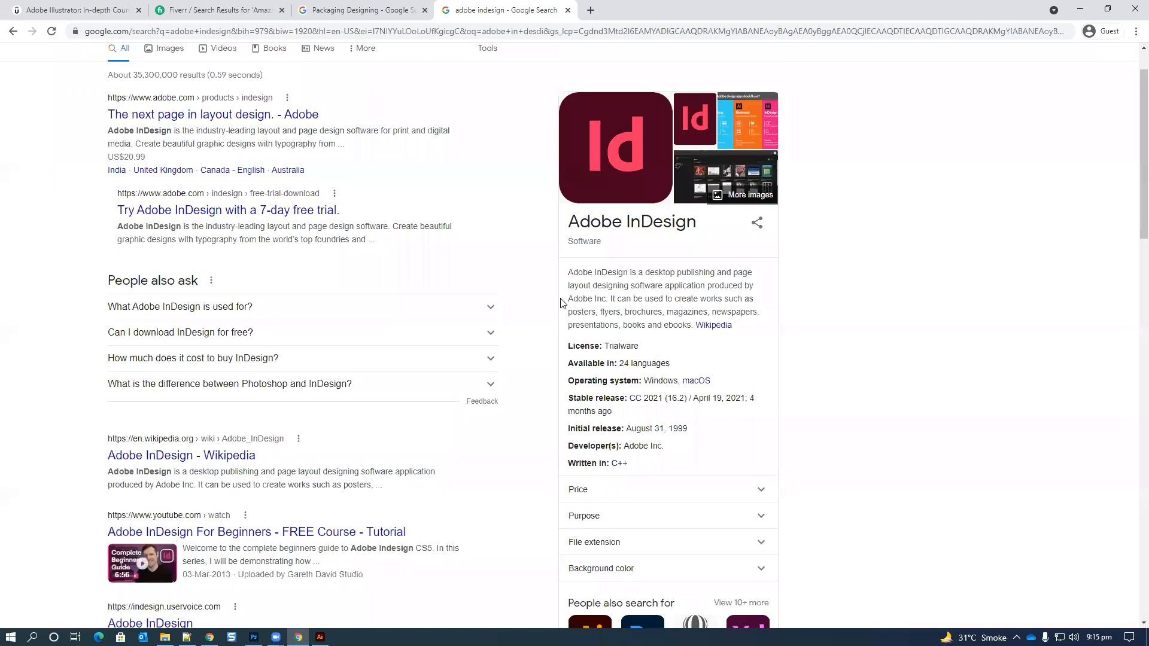
{"action": "double_click", "coordinate": [657, 217]}
{"action": "left_click", "coordinate": [665, 252]}
- Browse Adobe InDesign image results, previewing the Photoshop vs Illustrator vs InDesign chart
{"action": "left_click", "coordinate": [698, 176]}
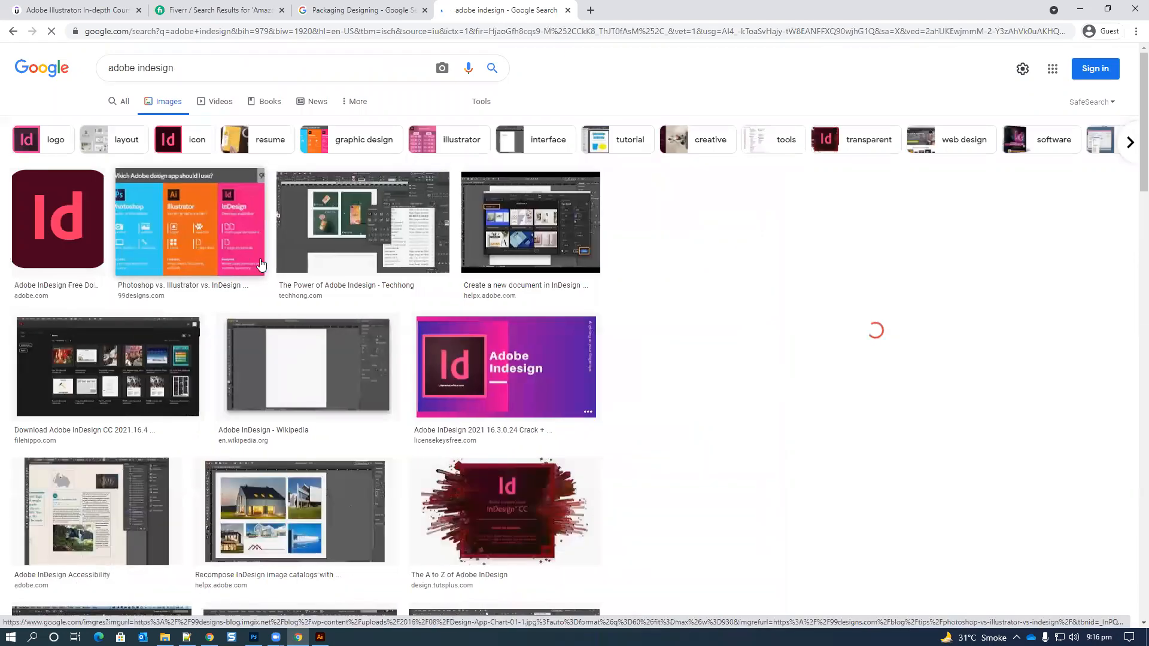
{"action": "left_click", "coordinate": [261, 265]}
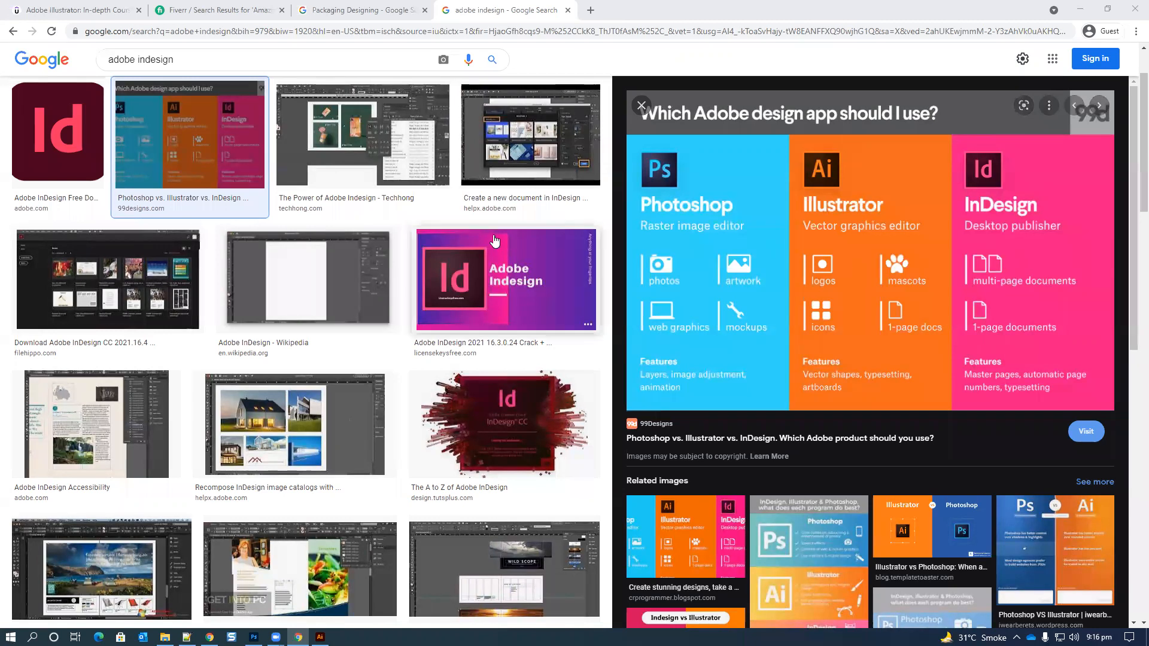
{"action": "scroll", "coordinate": [368, 235], "scroll_direction": "down", "scroll_amount": 1}
{"action": "scroll", "coordinate": [368, 234], "scroll_direction": "down", "scroll_amount": 3}
{"action": "scroll", "coordinate": [66, 98], "scroll_direction": "up", "scroll_amount": 5}
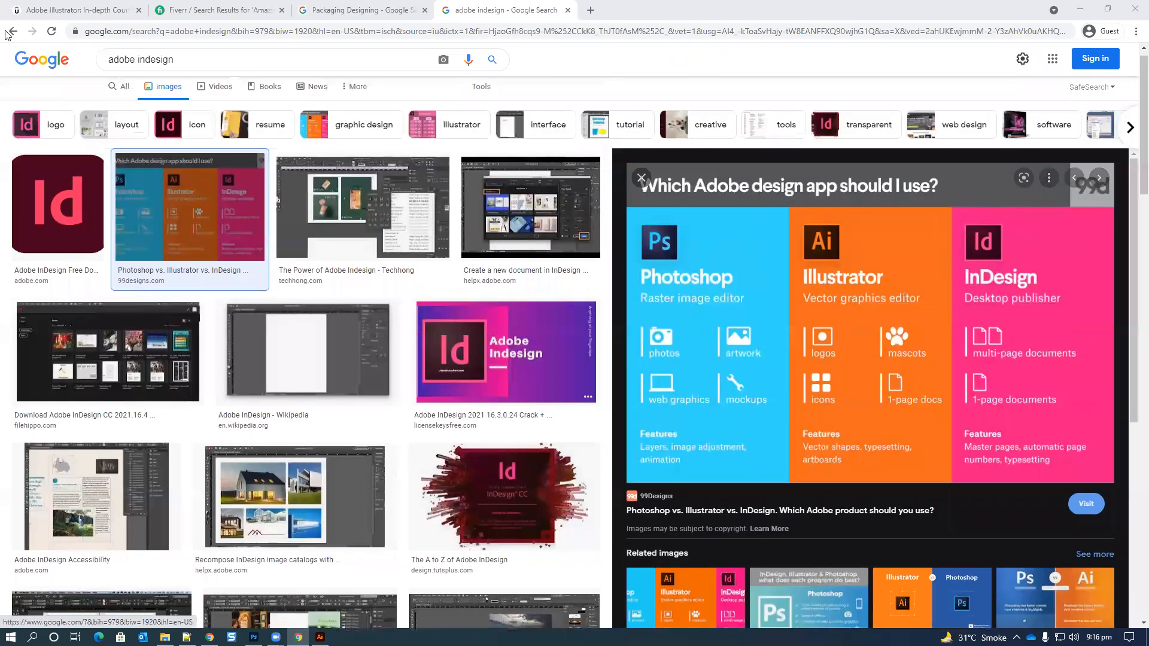
{"action": "left_click", "coordinate": [11, 32]}
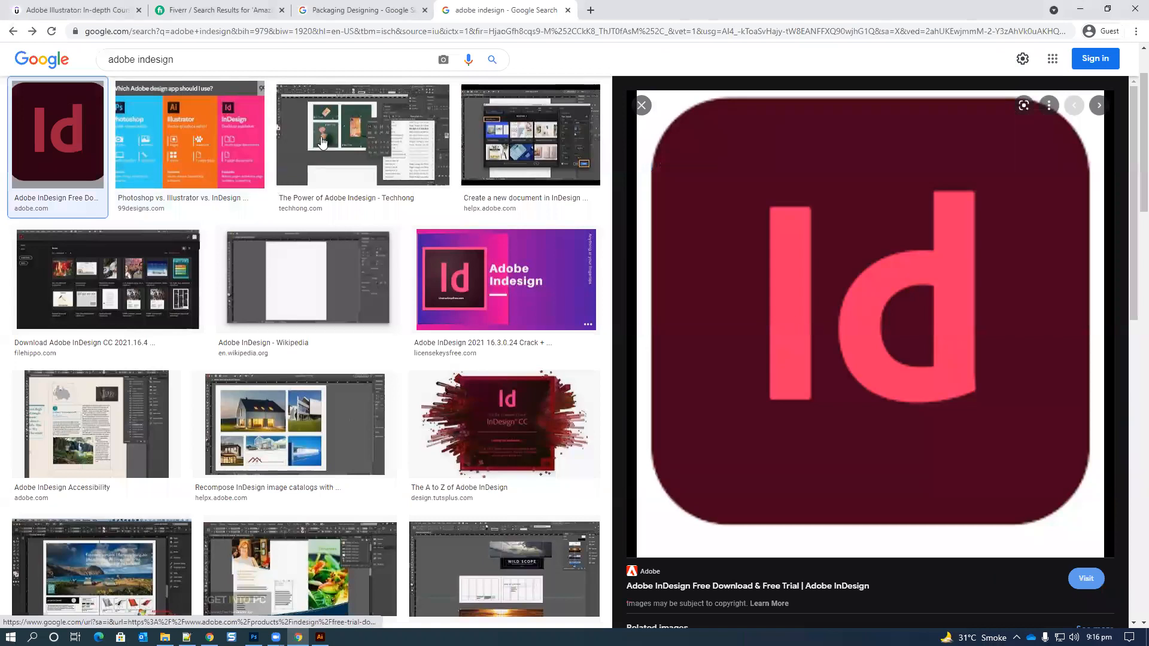
- Change the query from 'adobe indesign' to 'adobe xd' and search again
{"action": "double_click", "coordinate": [142, 62]}
{"action": "key", "text": "BackSpace"}
{"action": "type", "text": "xd"}
{"action": "key", "text": "Return"}
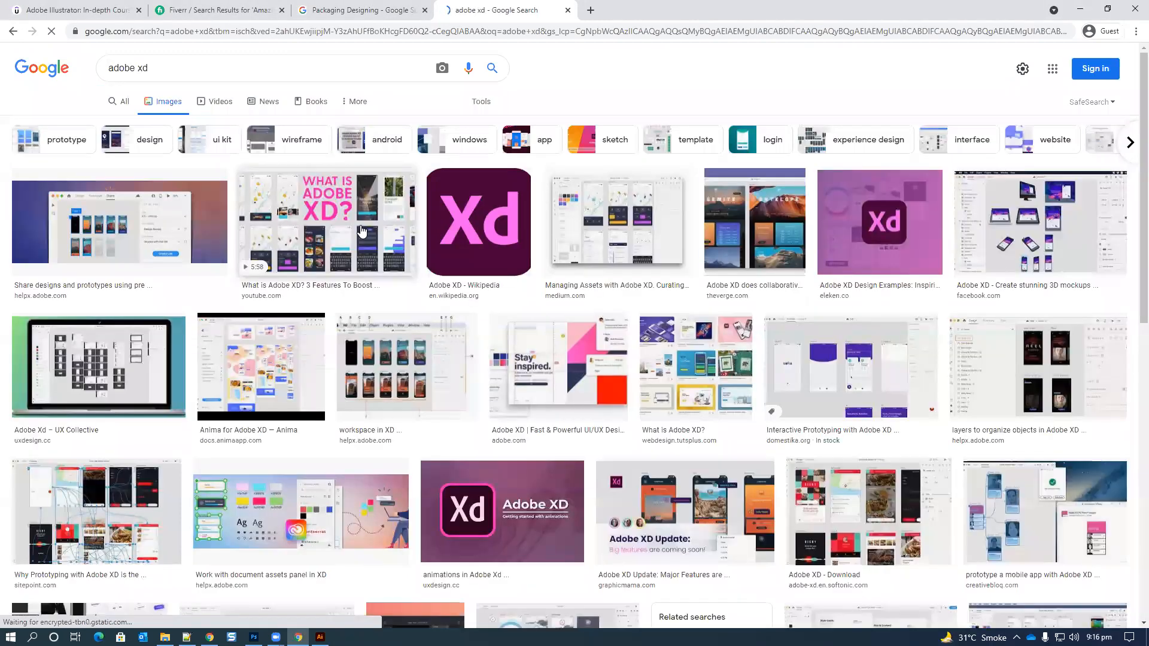
- Preview and close the 'What is Adobe XD?' image, then bring up the Notepad++ outline
{"action": "left_click", "coordinate": [359, 231]}
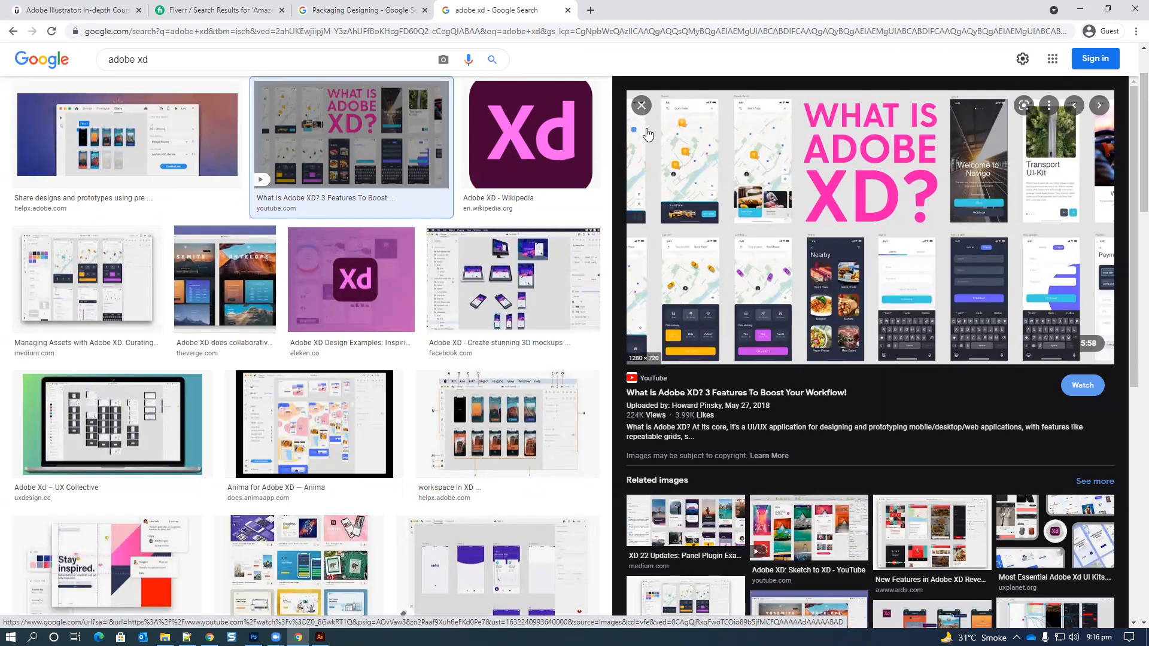
{"action": "left_click", "coordinate": [642, 108]}
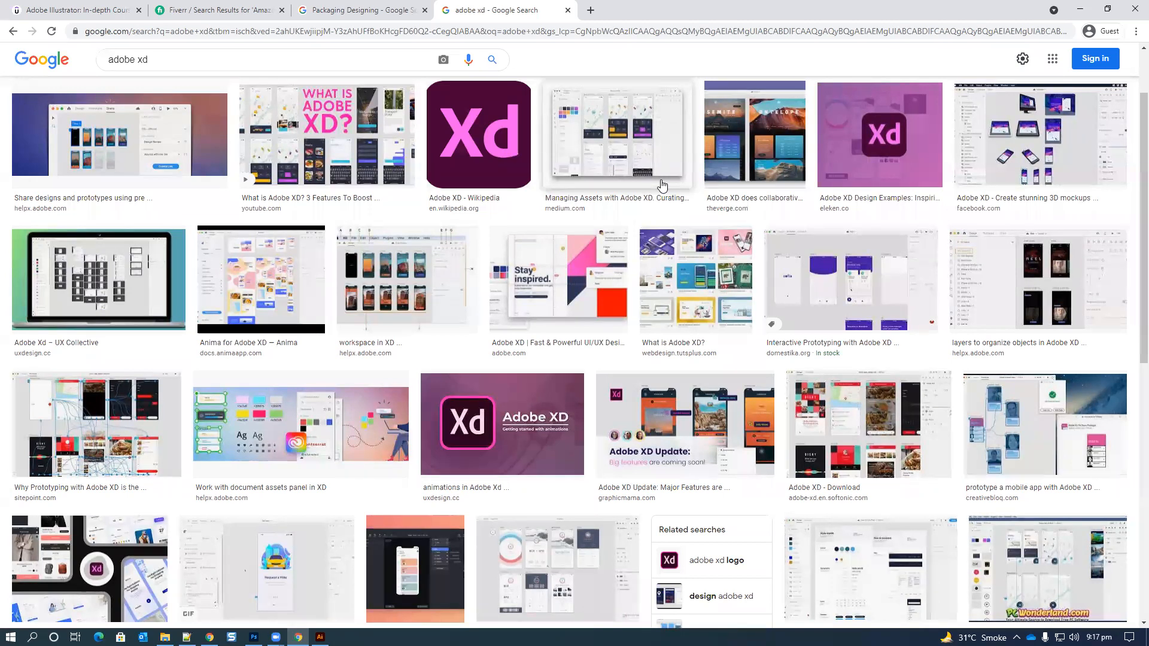
{"action": "left_click", "coordinate": [186, 637]}
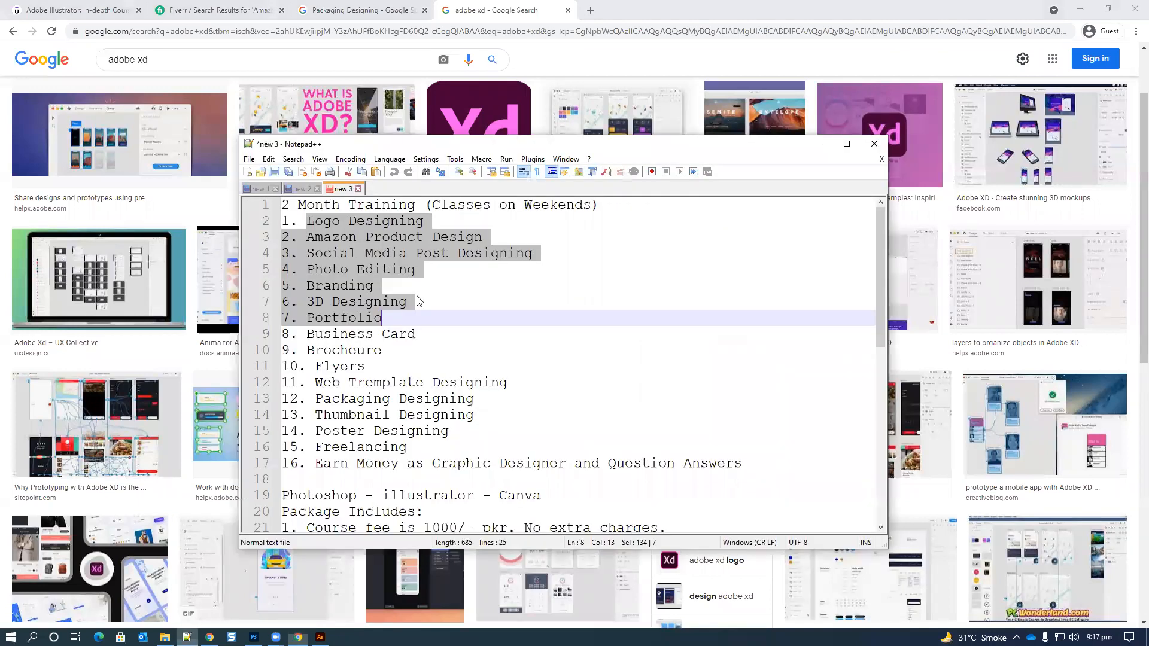
- Highlight 'Social Media Post Designing' on line 4 of the outline, then minimise Notepad++
{"action": "left_click", "coordinate": [370, 270]}
{"action": "mouse_move", "coordinate": [331, 254]}
{"action": "left_mouse_down"}
{"action": "mouse_move", "coordinate": [548, 252]}
{"action": "mouse_move", "coordinate": [310, 260]}
{"action": "left_mouse_up"}
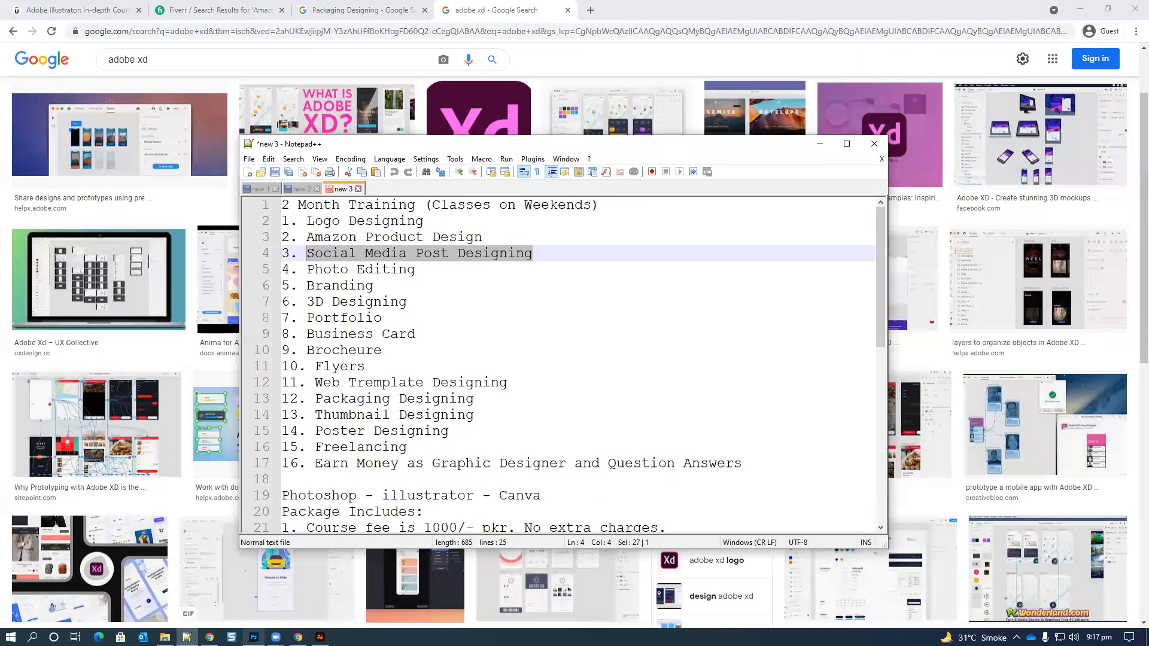
{"action": "left_click", "coordinate": [276, 637]}
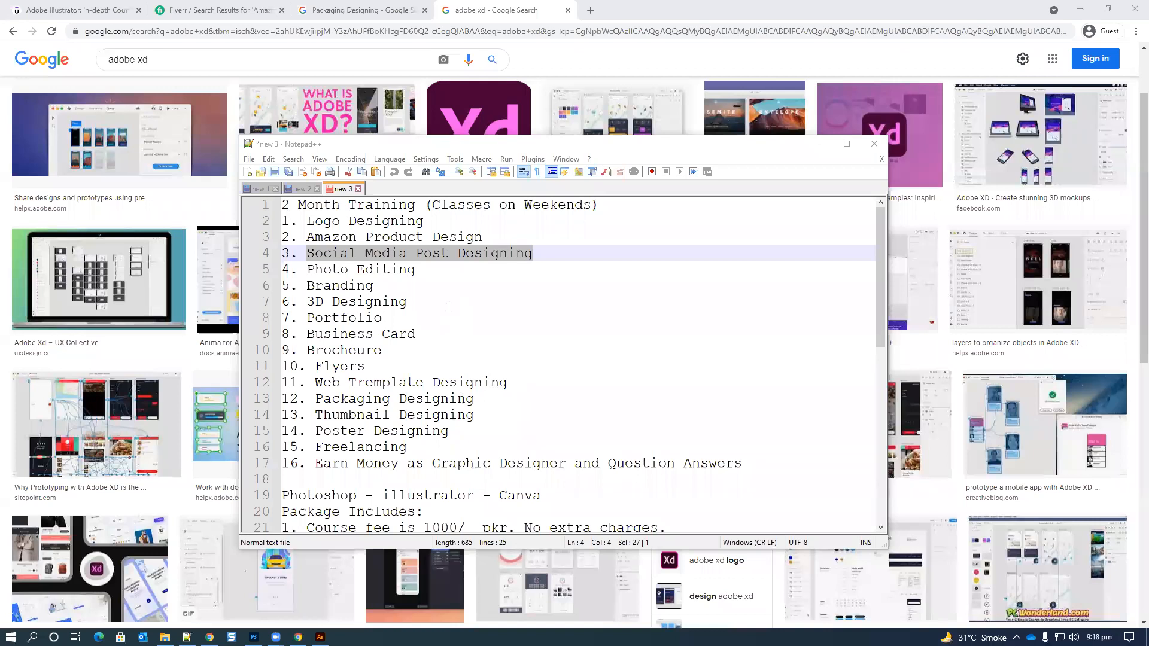
{"action": "left_click", "coordinate": [820, 144]}
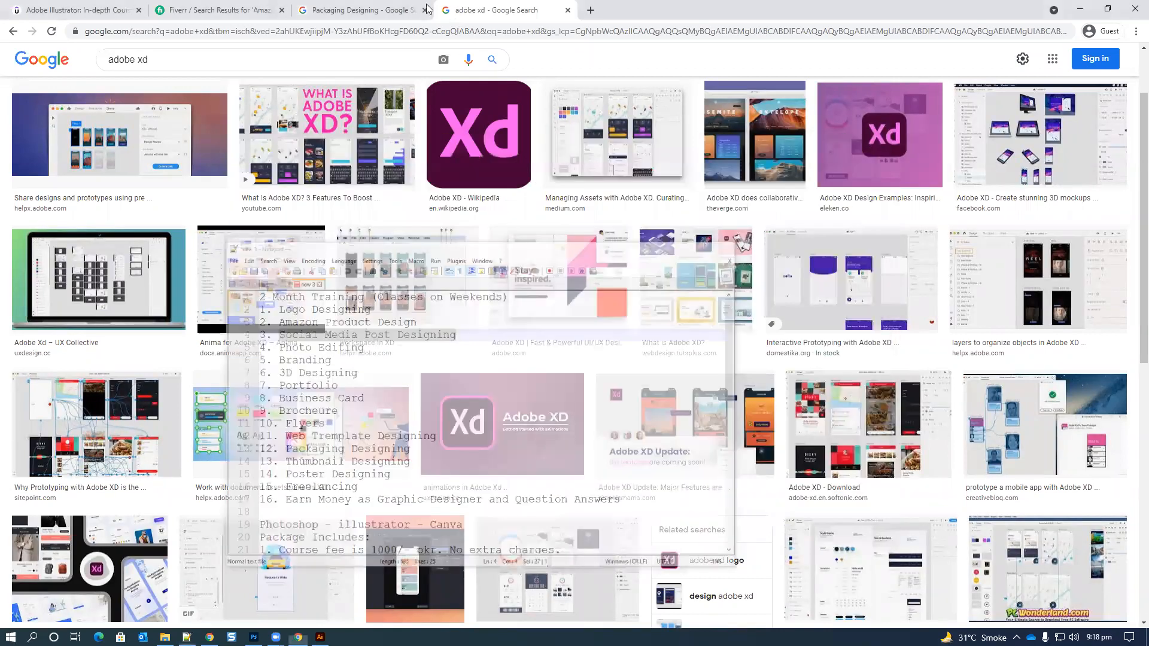
- Close the Google tabs, scroll Fiverr's Amazon Product Design results to the top, switch to Canva
{"action": "key", "text": "ctrl+w"}
{"action": "key", "text": "ctrl+w"}
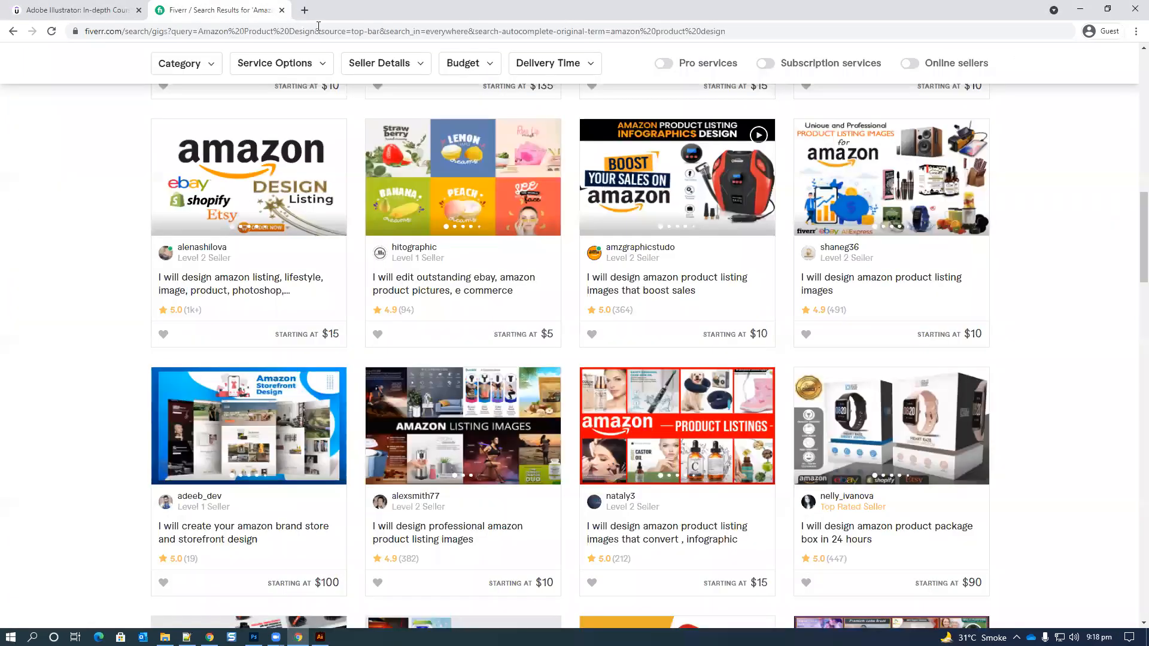
{"action": "scroll", "coordinate": [245, 251], "scroll_direction": "up", "scroll_amount": 7}
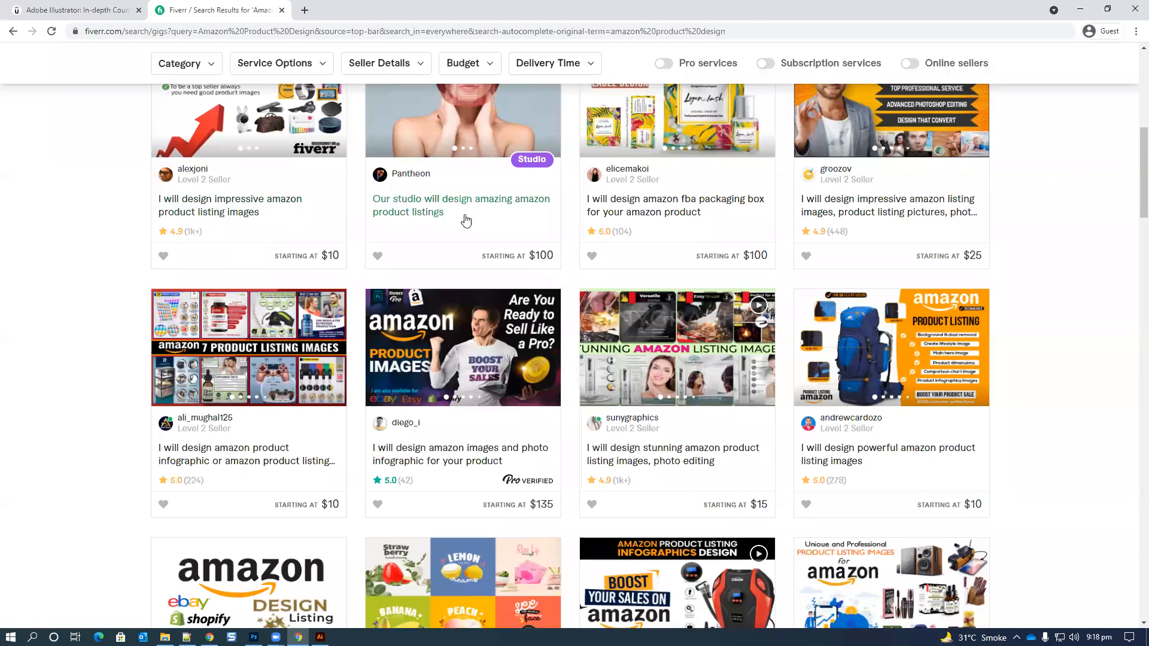
{"action": "scroll", "coordinate": [102, 262], "scroll_direction": "up", "scroll_amount": 4}
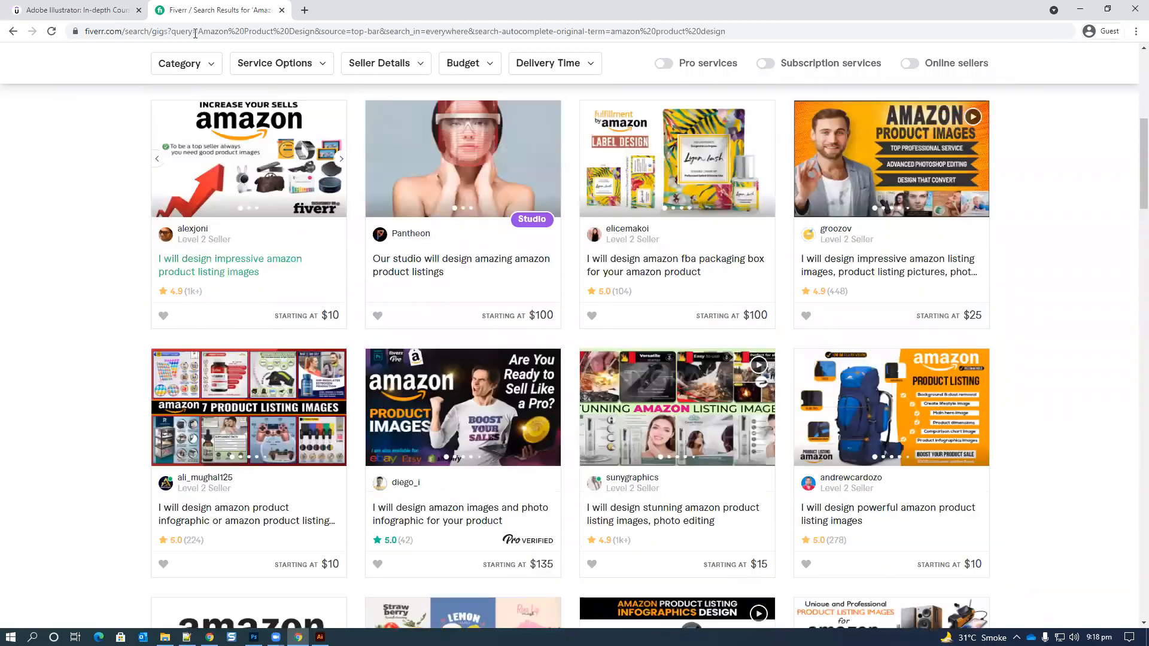
{"action": "scroll", "coordinate": [289, 240], "scroll_direction": "up", "scroll_amount": 4}
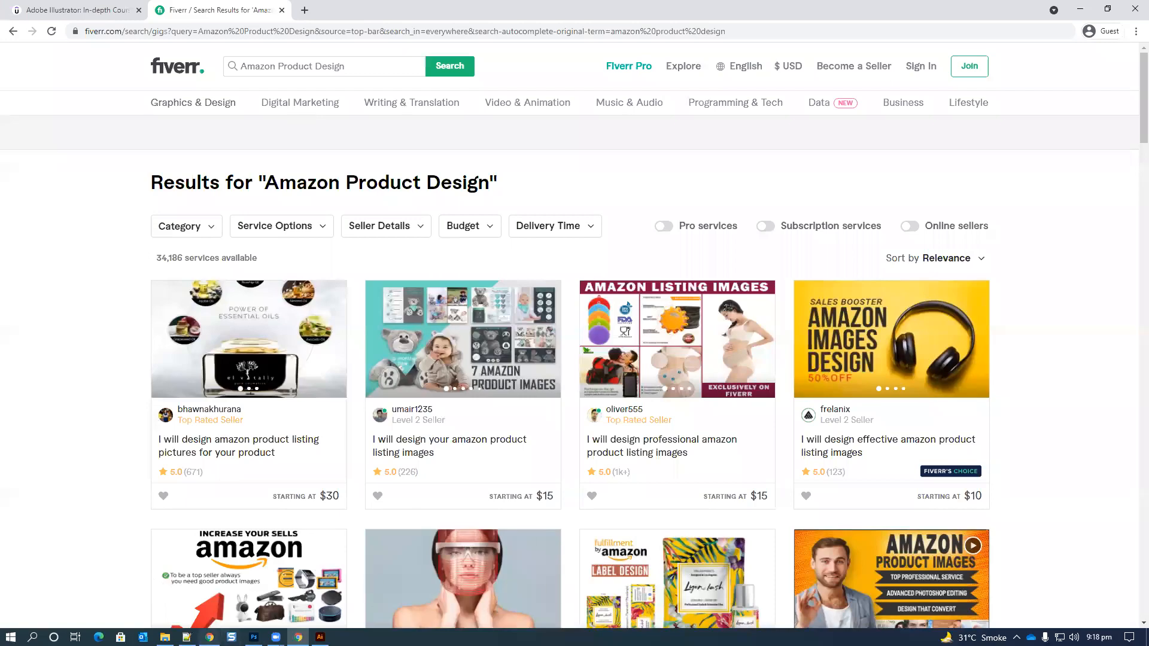
{"action": "left_click", "coordinate": [209, 636]}
{"action": "left_click", "coordinate": [301, 31]}
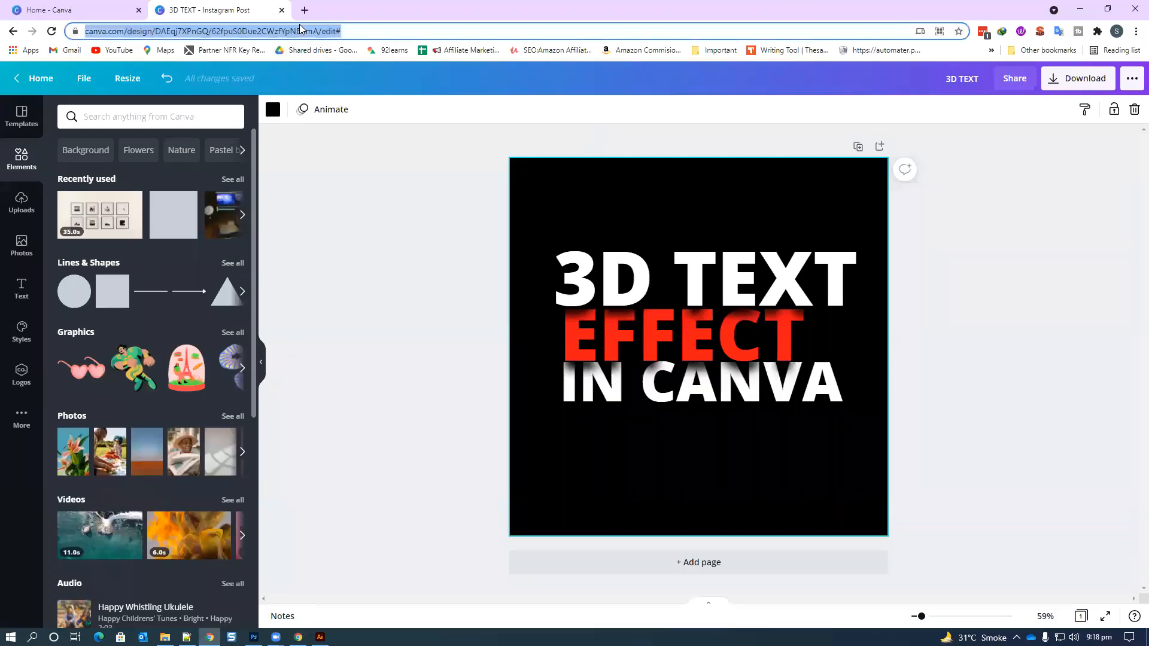
- Deselect the Canva 3D TEXT page, return to the Fiverr window, and open a blank tab
{"action": "left_click", "coordinate": [365, 346]}
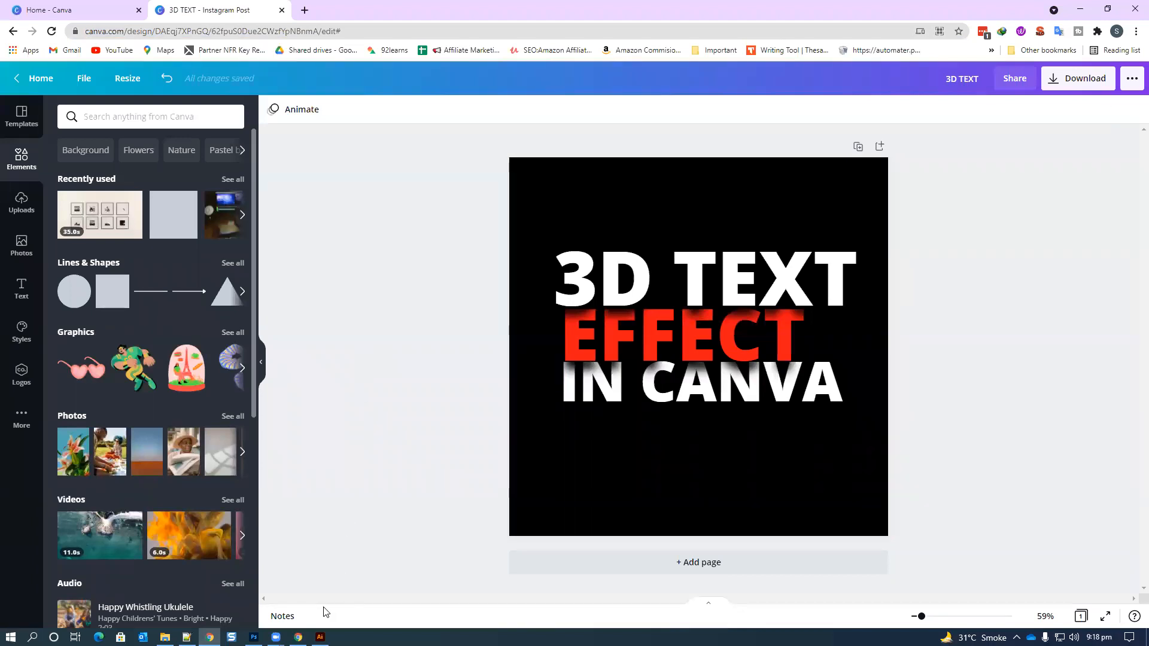
{"action": "left_click", "coordinate": [298, 637]}
{"action": "left_click", "coordinate": [259, 75]}
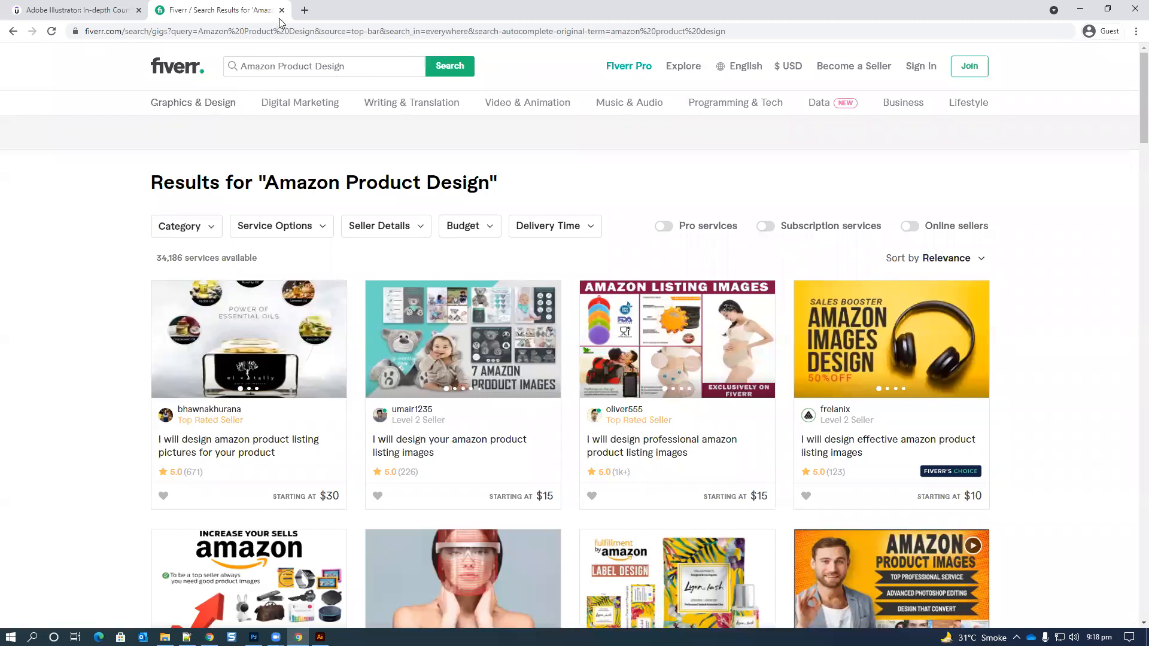
{"action": "left_click", "coordinate": [305, 10]}
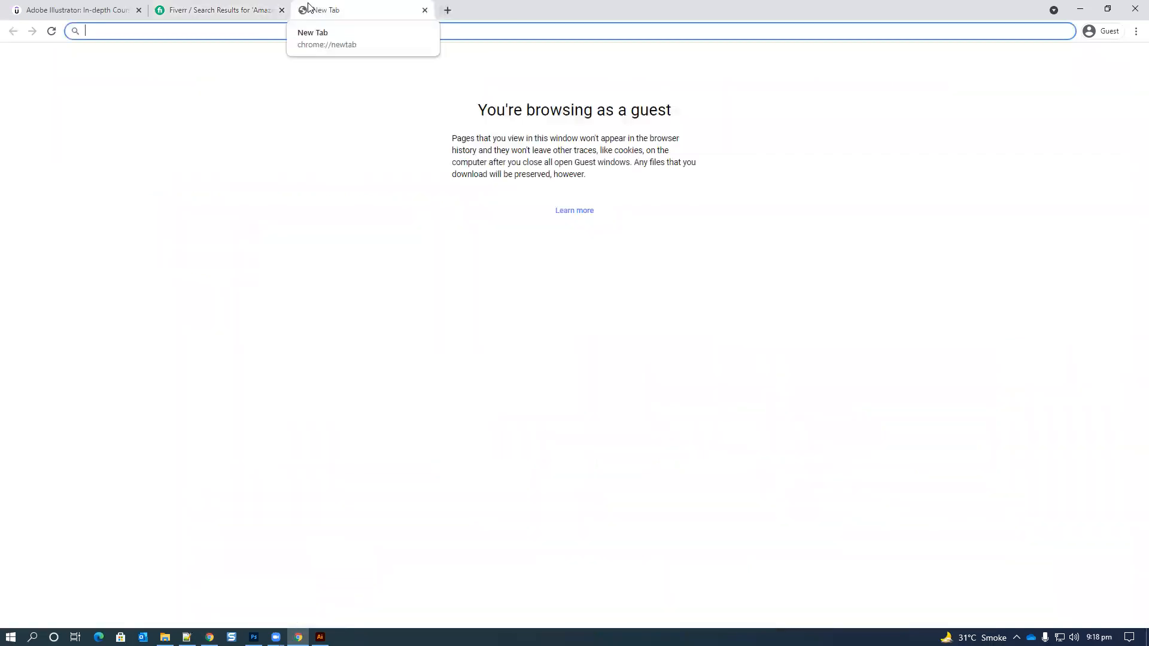
- Open the bit.ly/ytcanvafree link, then close that Canva tab and switch to Photoshop
{"action": "type", "text": "bit"}
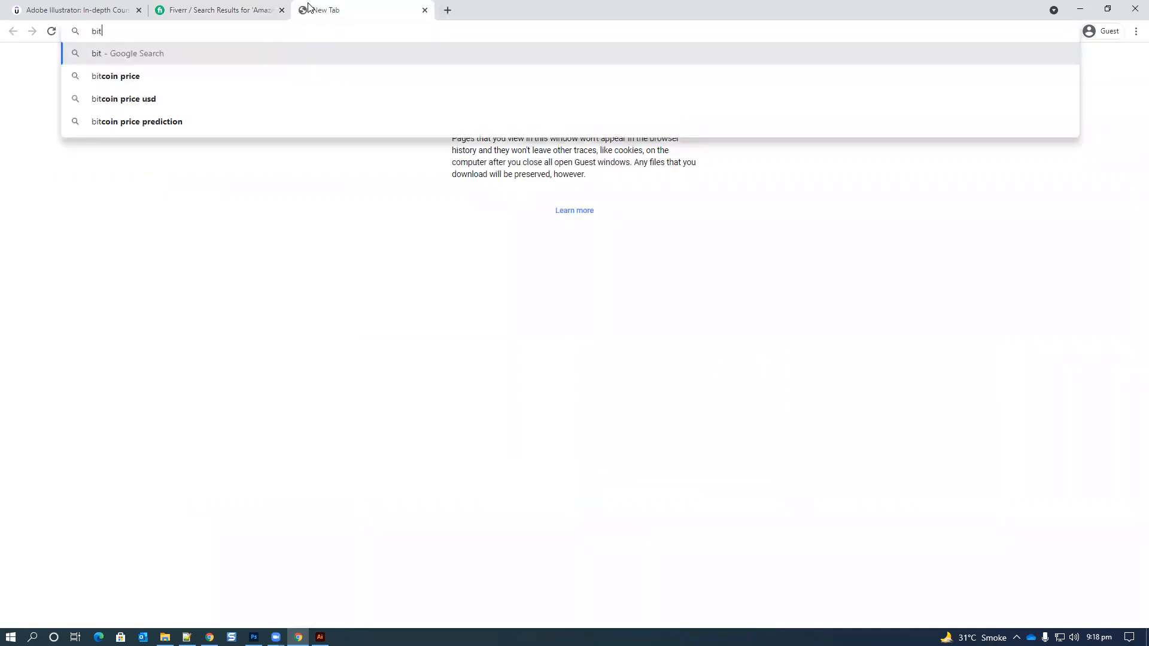
{"action": "type", "text": ".ly/"}
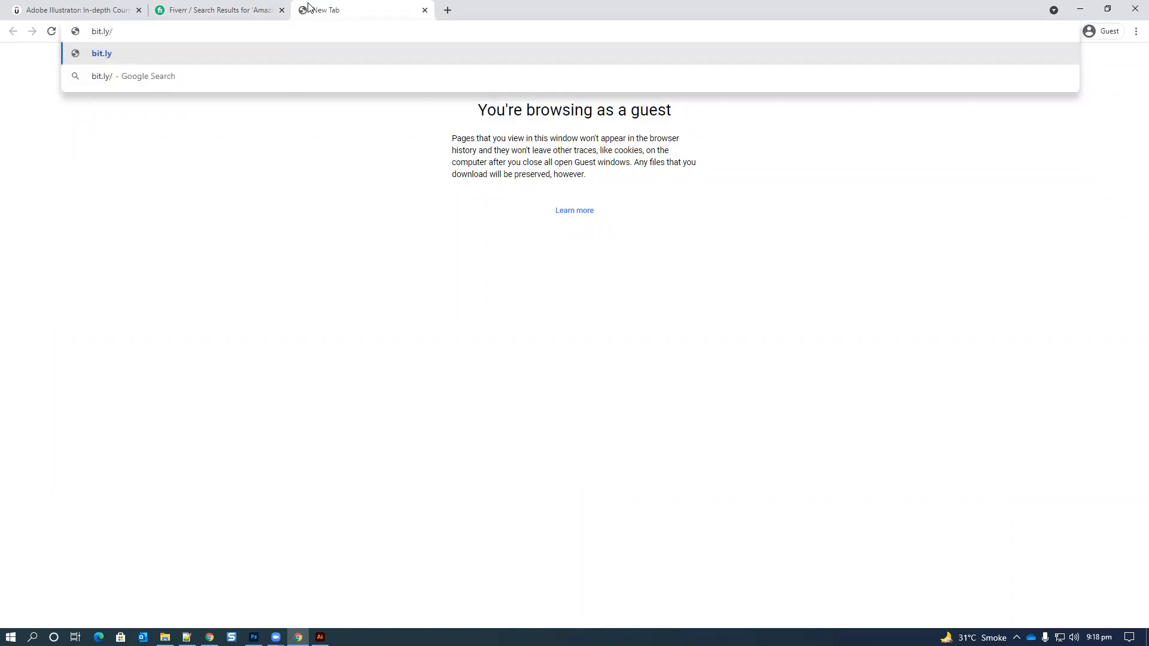
{"action": "type", "text": "ytcanvafree"}
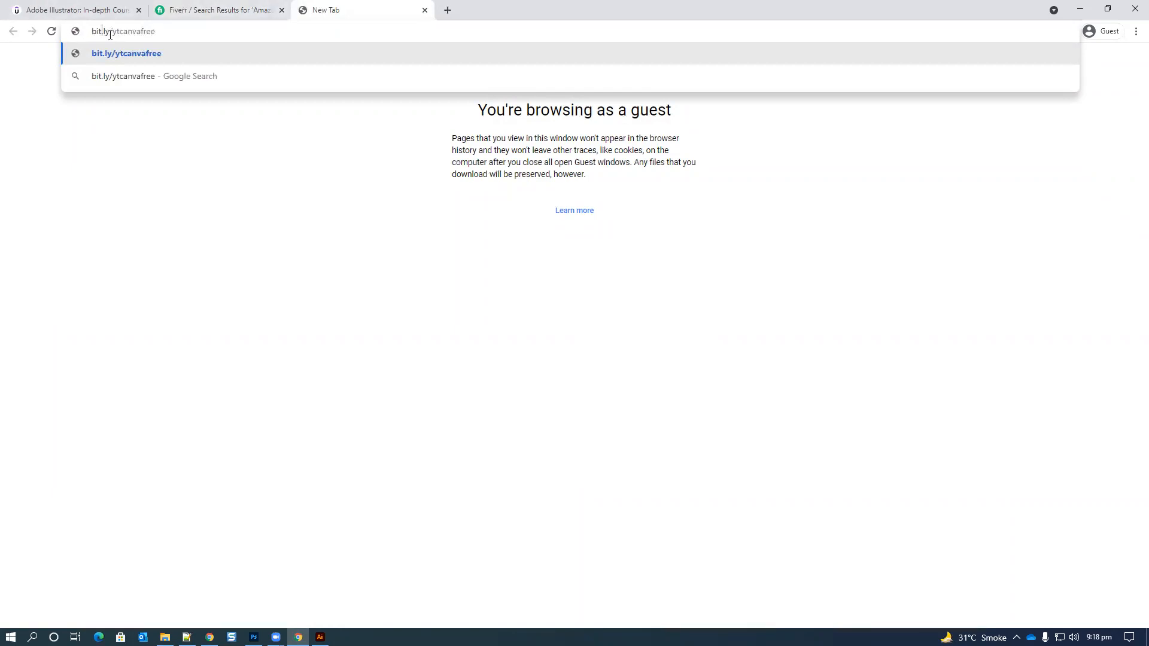
{"action": "left_click_drag", "start_coordinate": [113, 33], "coordinate": [157, 36]}
{"action": "key", "text": "Return"}
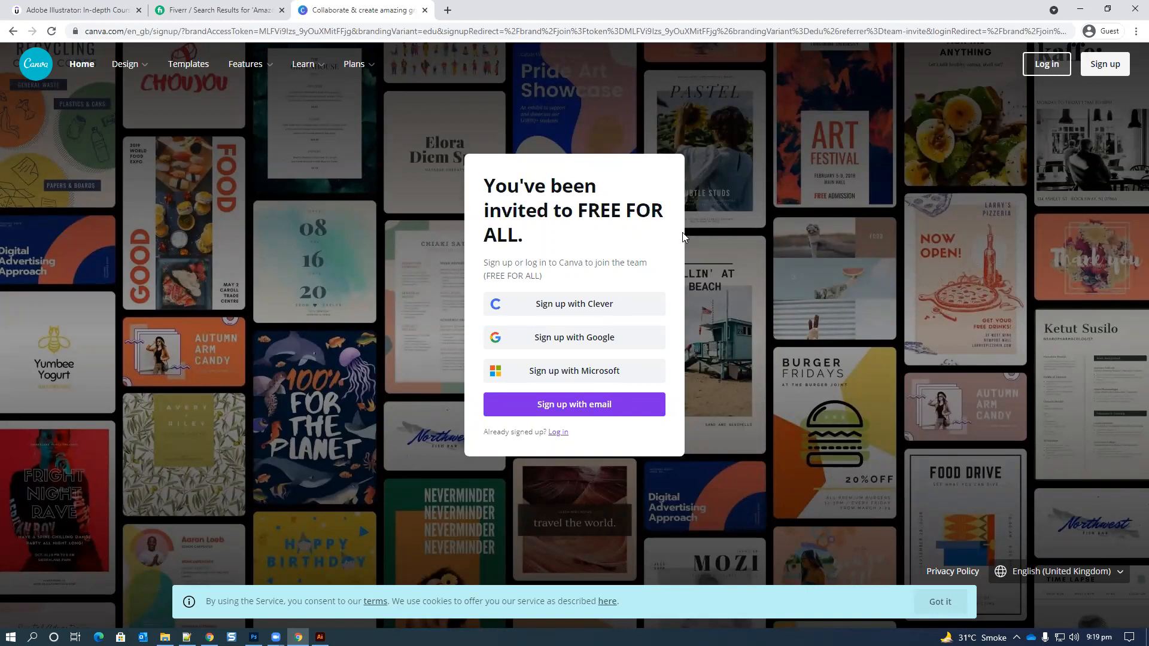
{"action": "left_click", "coordinate": [426, 11]}
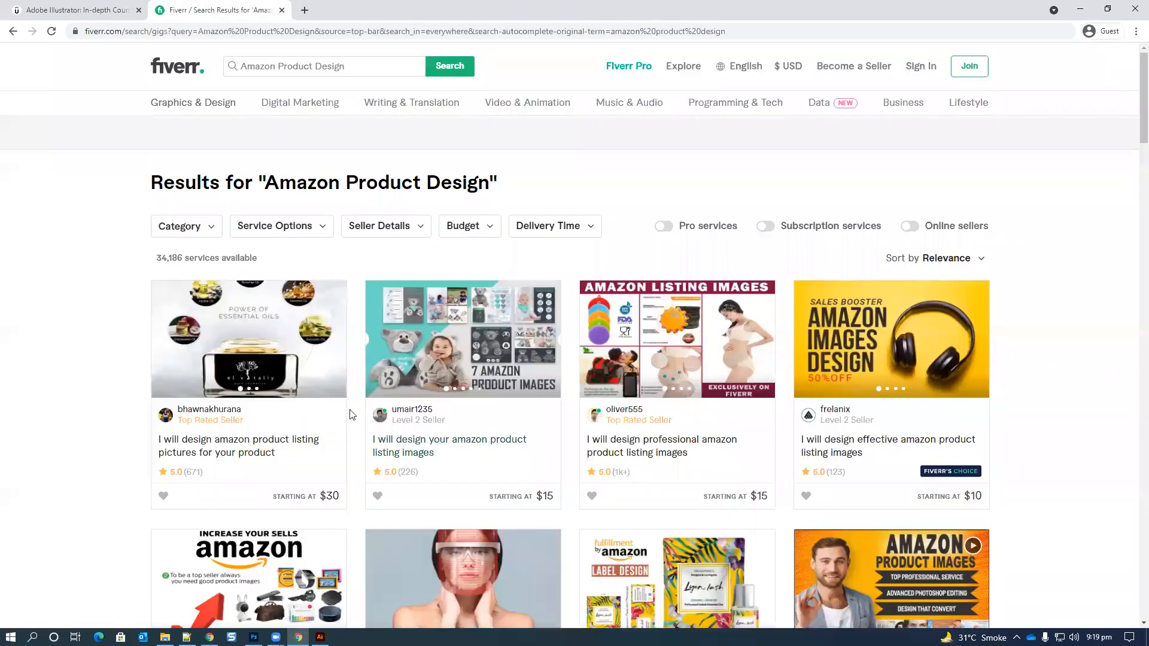
{"action": "left_click", "coordinate": [254, 637]}
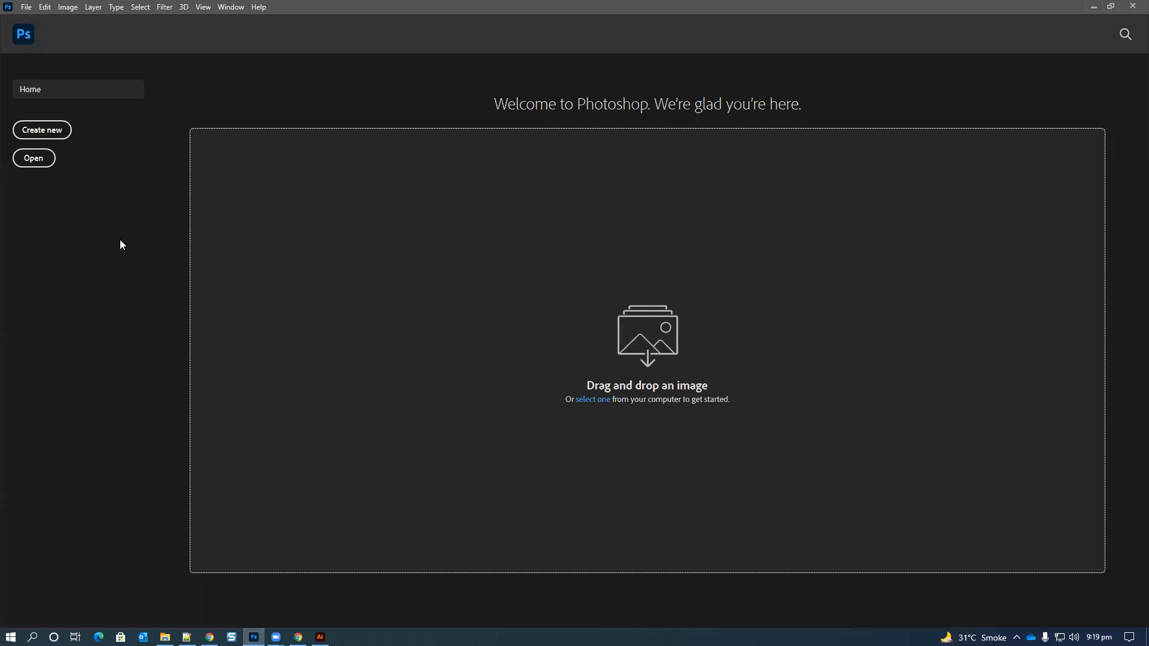
- Create a new white 1890 × 1417 pixel document and turn on rulers with Ctrl+R
{"action": "left_click", "coordinate": [55, 137]}
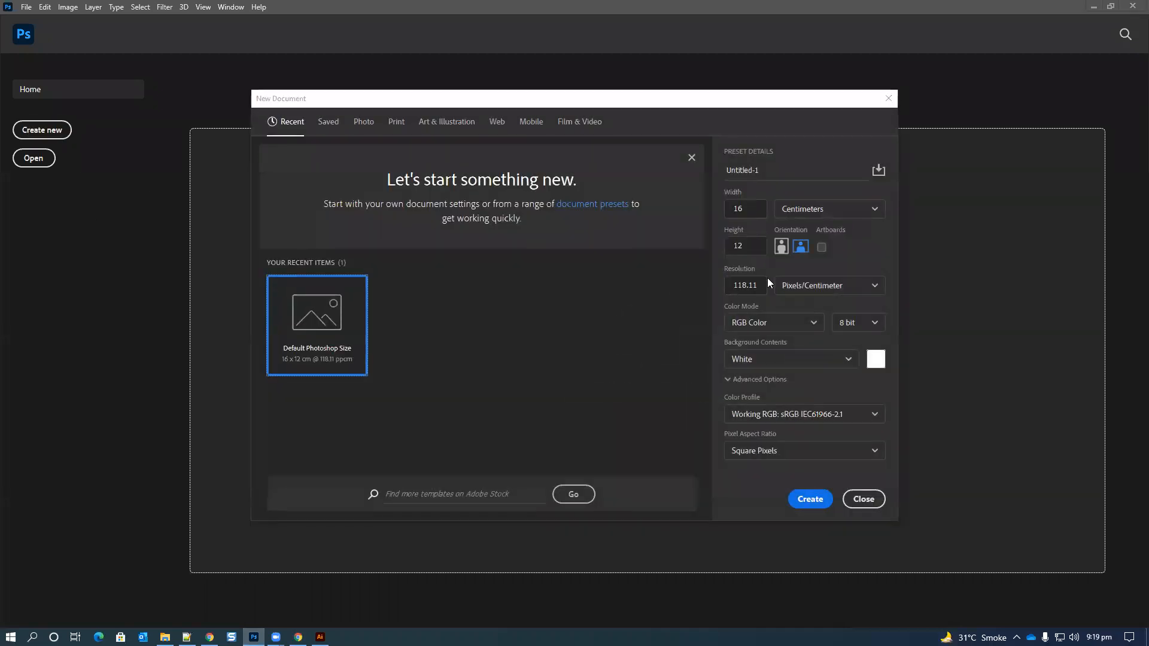
{"action": "left_click", "coordinate": [843, 210]}
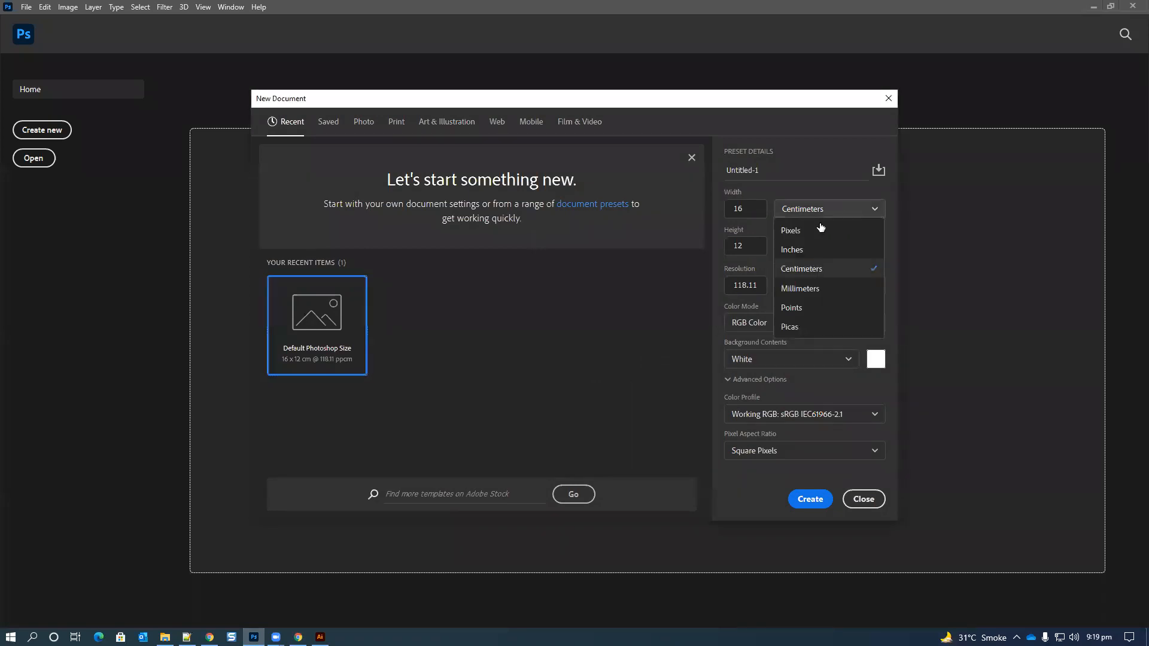
{"action": "left_click", "coordinate": [821, 228]}
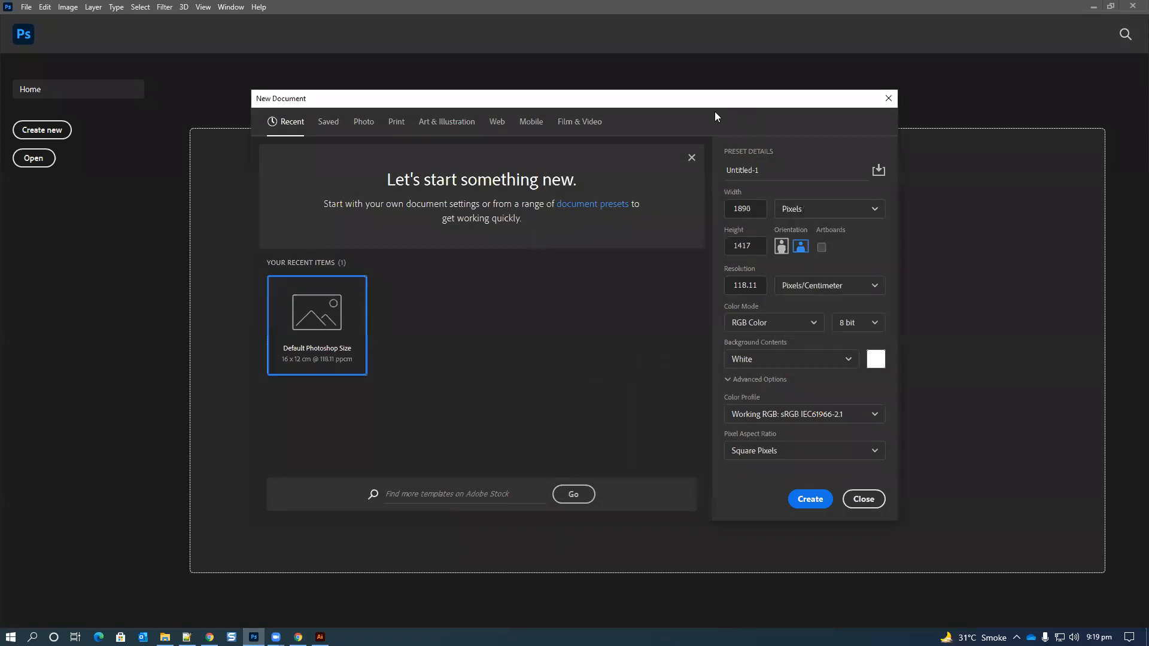
{"action": "left_click", "coordinate": [809, 499]}
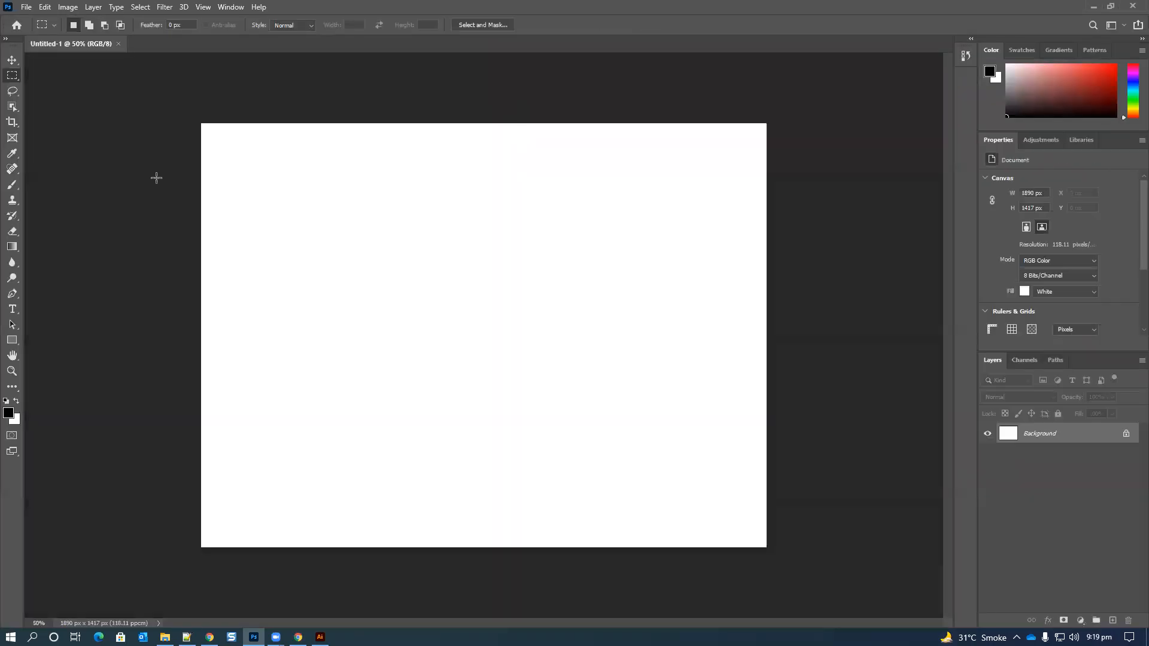
{"action": "key", "text": "ctrl+r"}
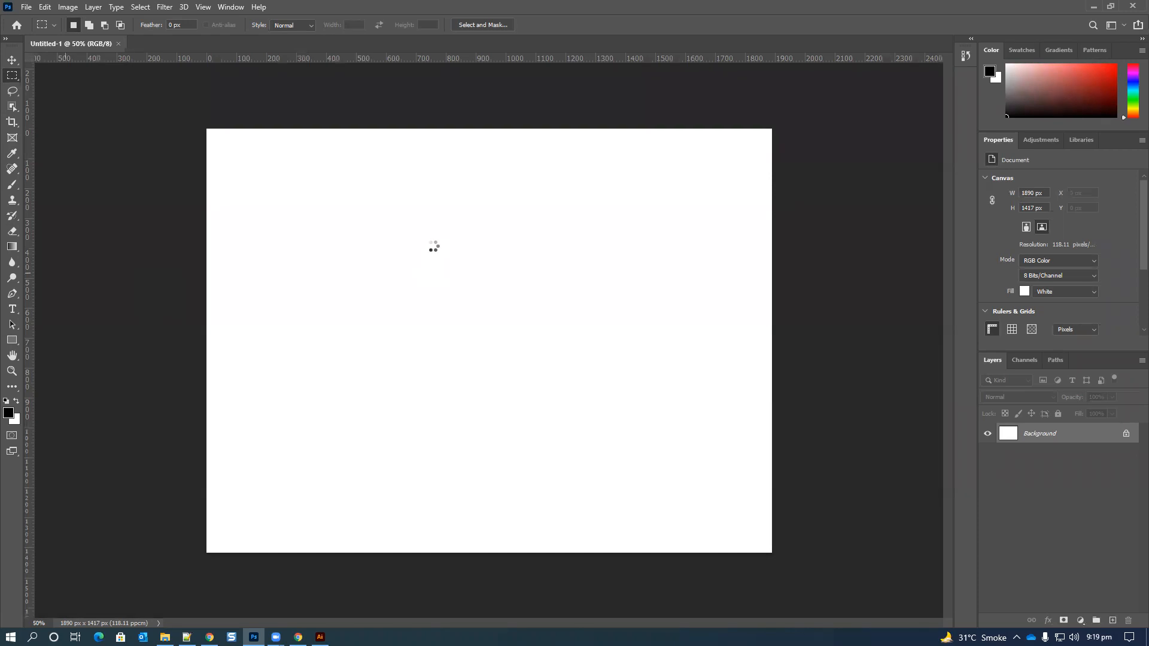
- Add a '3D TEXT' type layer in Myriad Pro Bold Italic
{"action": "key", "text": "t"}
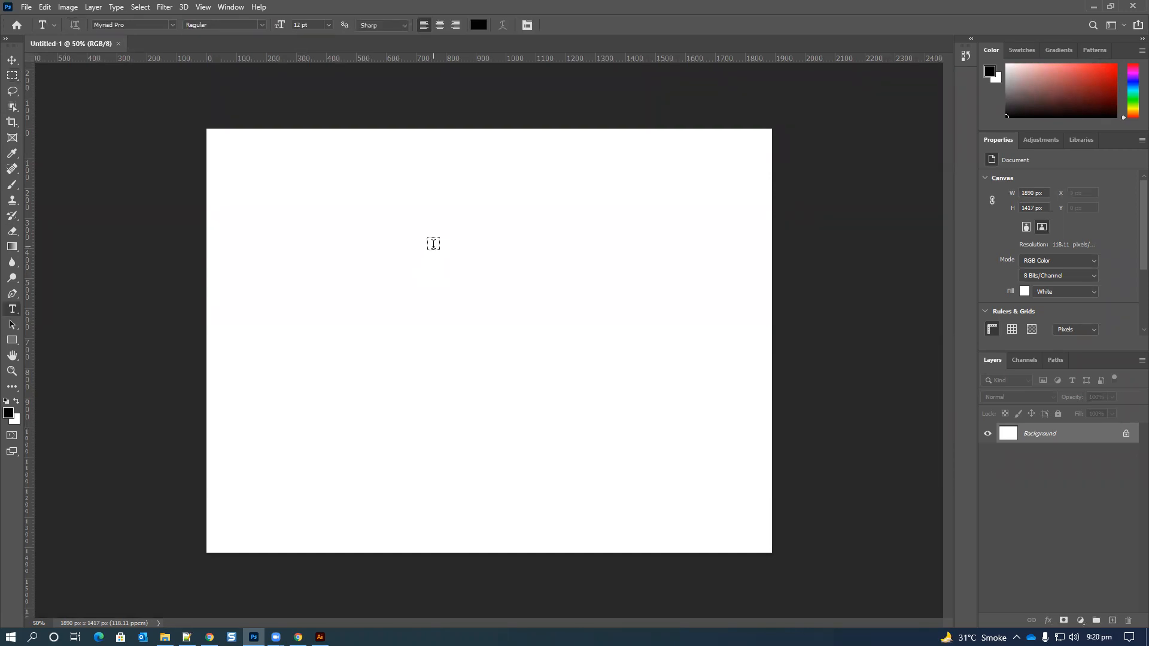
{"action": "left_click", "coordinate": [432, 245]}
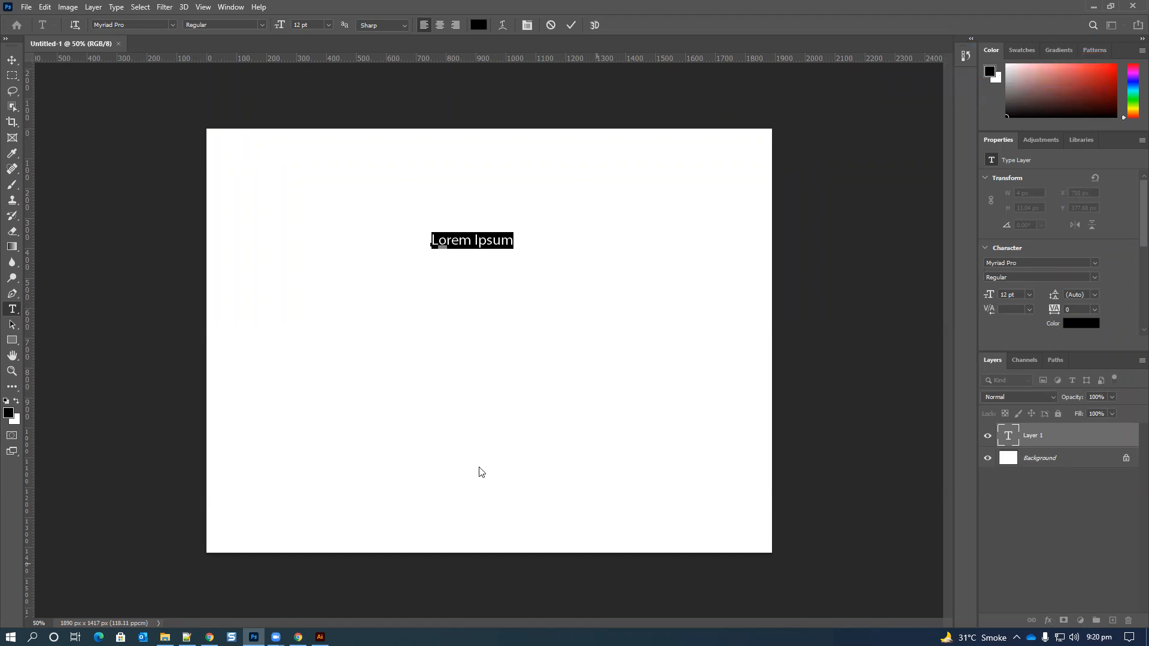
{"action": "type", "text": "3D"}
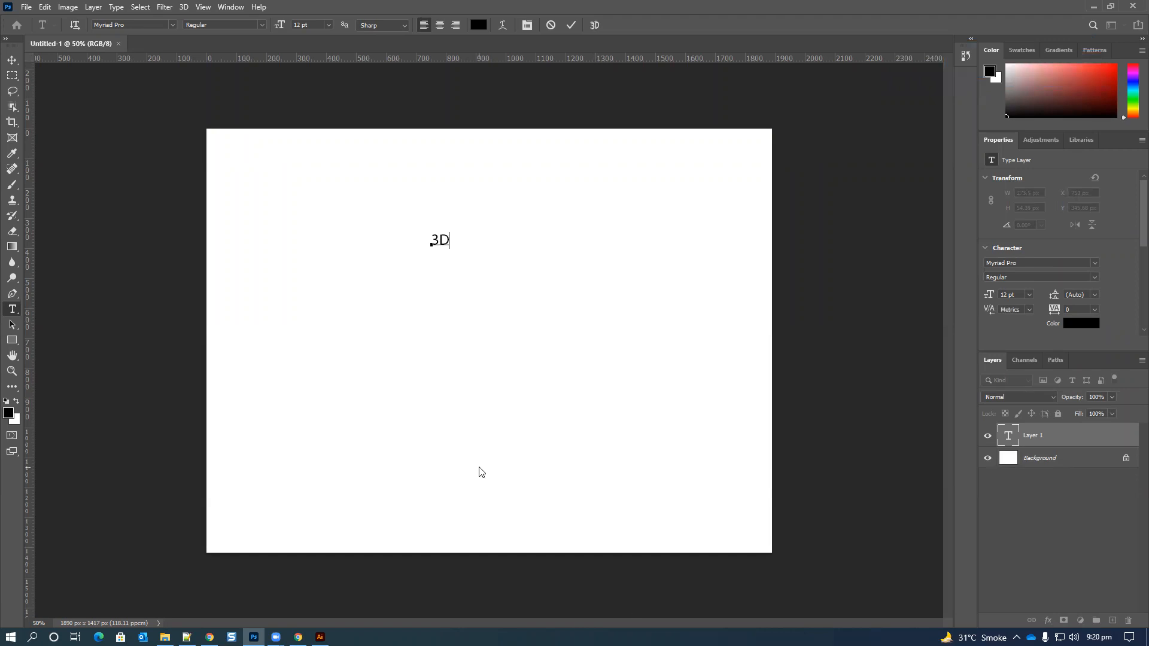
{"action": "type", "text": " TEXT"}
{"action": "key", "text": "ctrl+a"}
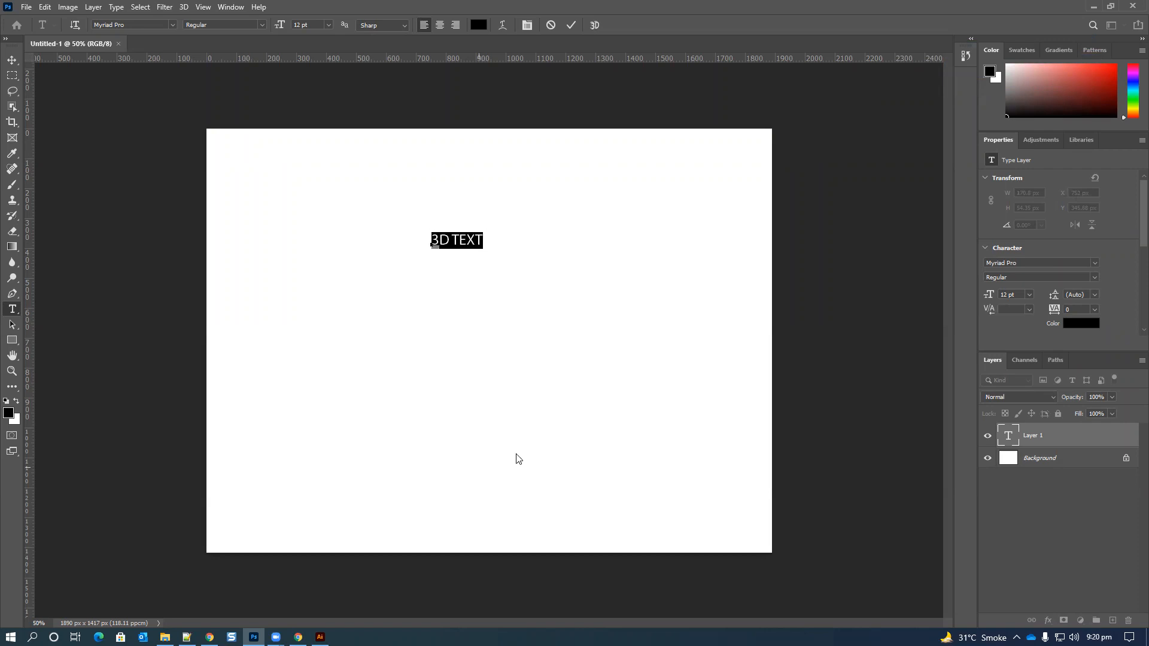
{"action": "left_click", "coordinate": [261, 25]}
{"action": "left_click", "coordinate": [231, 65]}
{"action": "left_click", "coordinate": [12, 64]}
- Enlarge 3D TEXT to span the canvas width and move it lower
{"action": "left_click", "coordinate": [482, 252]}
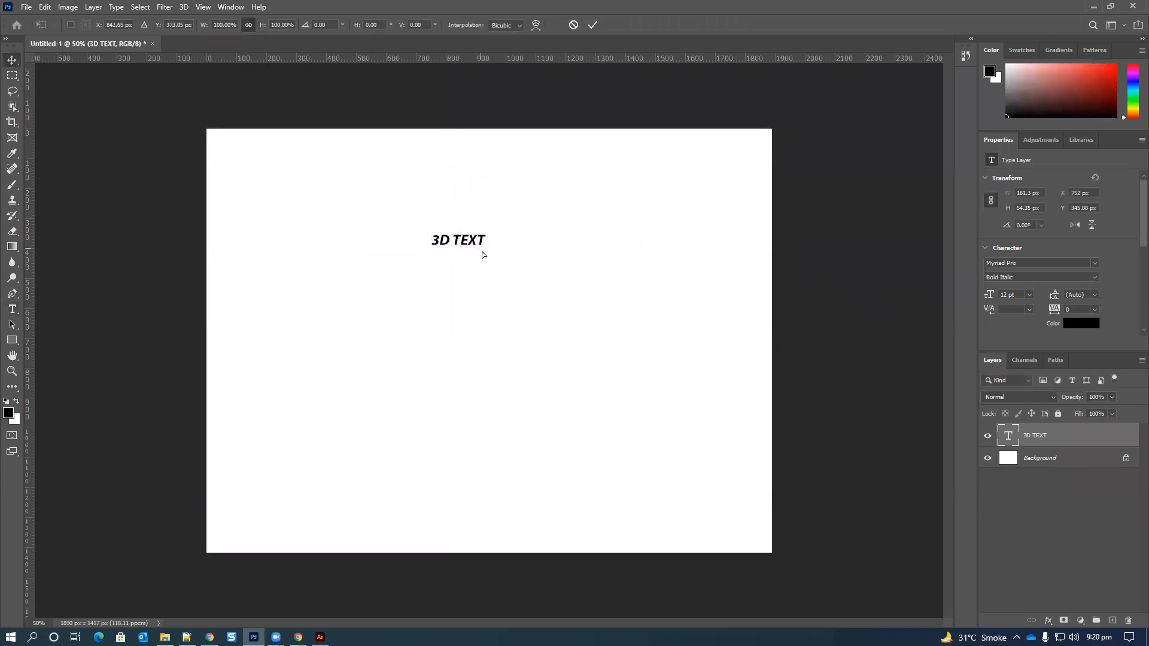
{"action": "left_click_drag", "start_coordinate": [530, 288], "coordinate": [661, 344]}
{"action": "key", "text": "Return"}
{"action": "left_click_drag", "start_coordinate": [615, 251], "coordinate": [616, 477]}
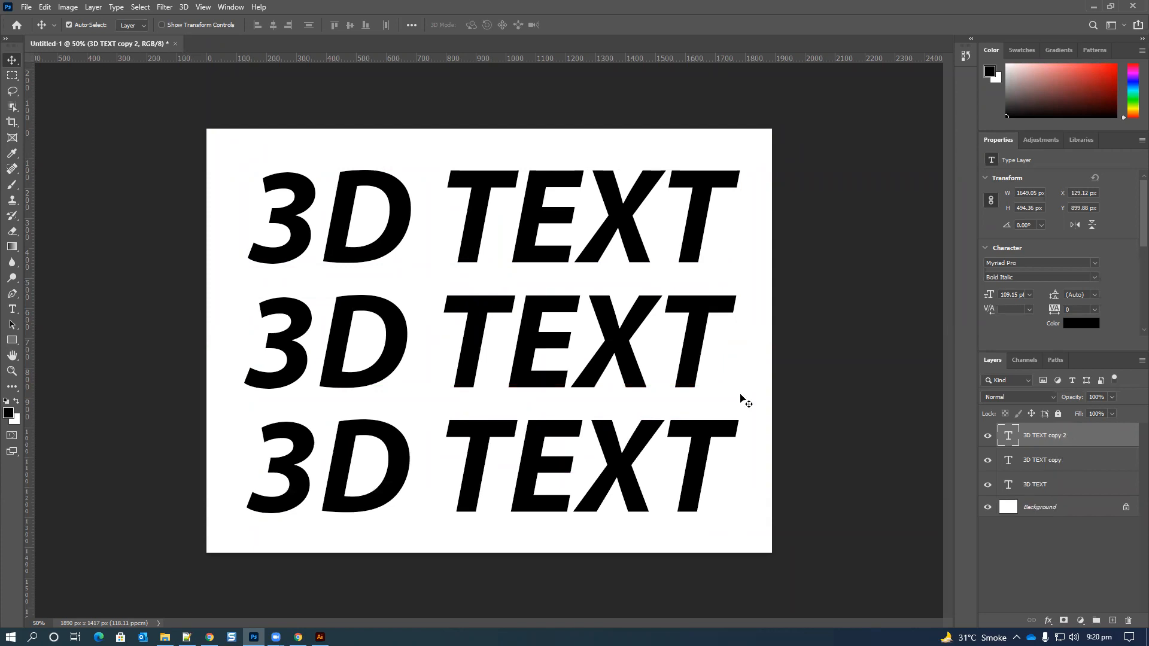
- Retype the middle 3D TEXT line as 'EFFECT'
{"action": "key", "text": "t"}
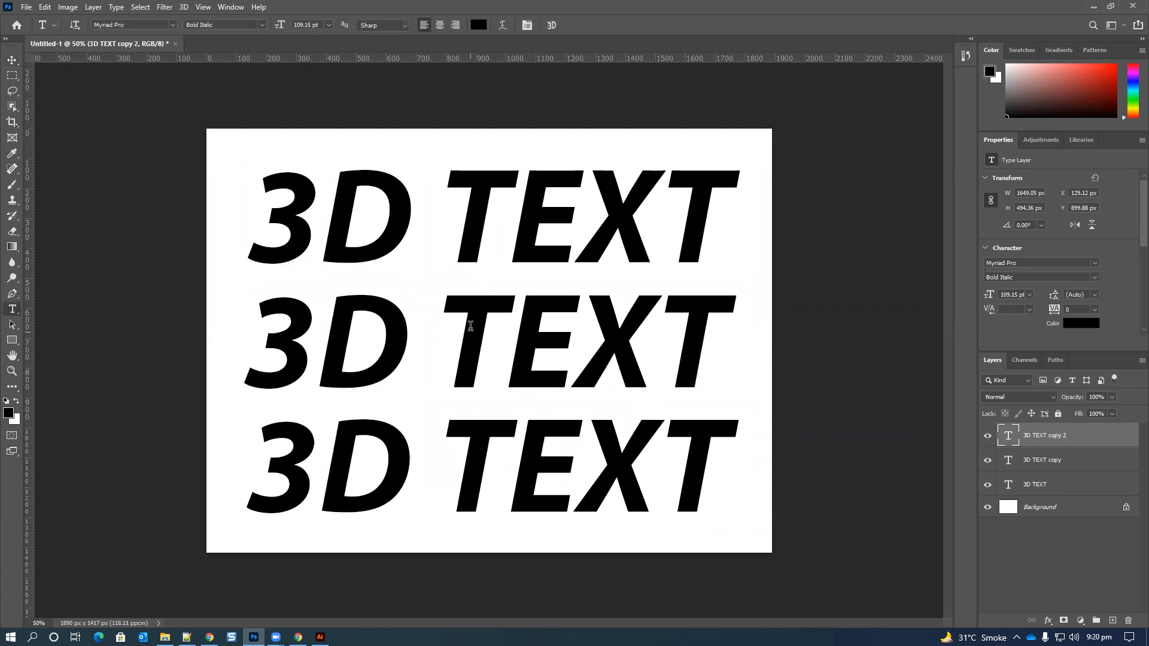
{"action": "left_click", "coordinate": [470, 326]}
{"action": "key", "text": "ctrl+a"}
{"action": "type", "text": "EFG"}
{"action": "key", "text": "BackSpace"}
{"action": "type", "text": "FFECT"}
{"action": "key", "text": "BackSpace"}
{"action": "key", "text": "BackSpace"}
{"action": "key", "text": "BackSpace"}
{"action": "key", "text": "BackSpace"}
{"action": "type", "text": "ECTY"}
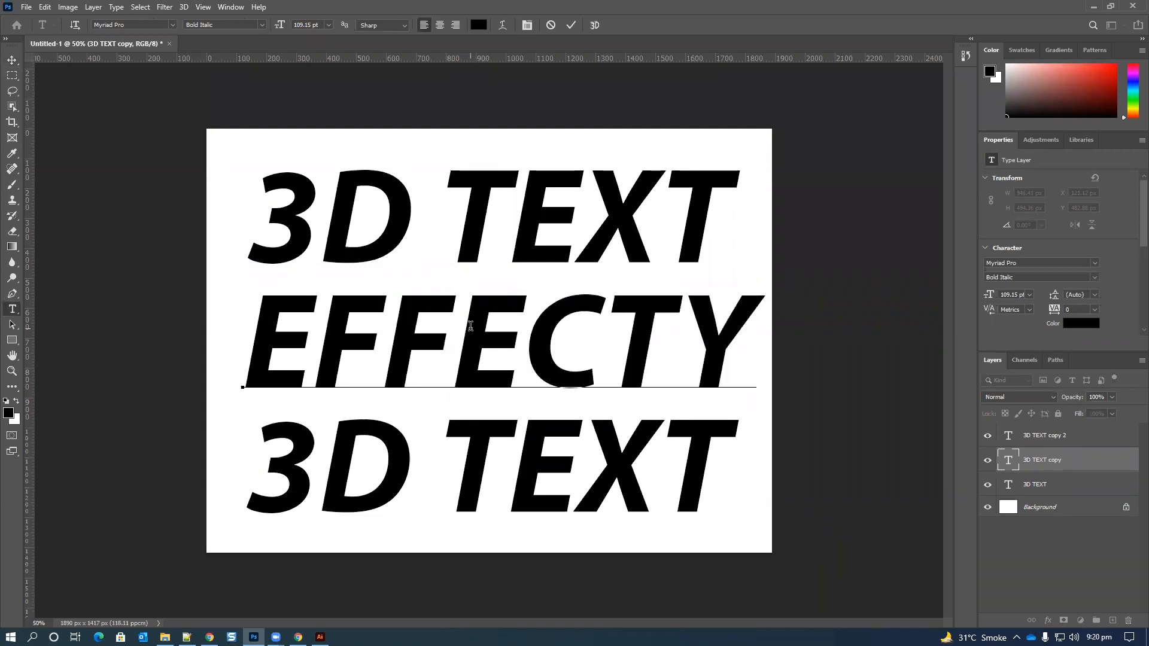
{"action": "key", "text": "BackSpace"}
{"action": "left_click", "coordinate": [98, 99]}
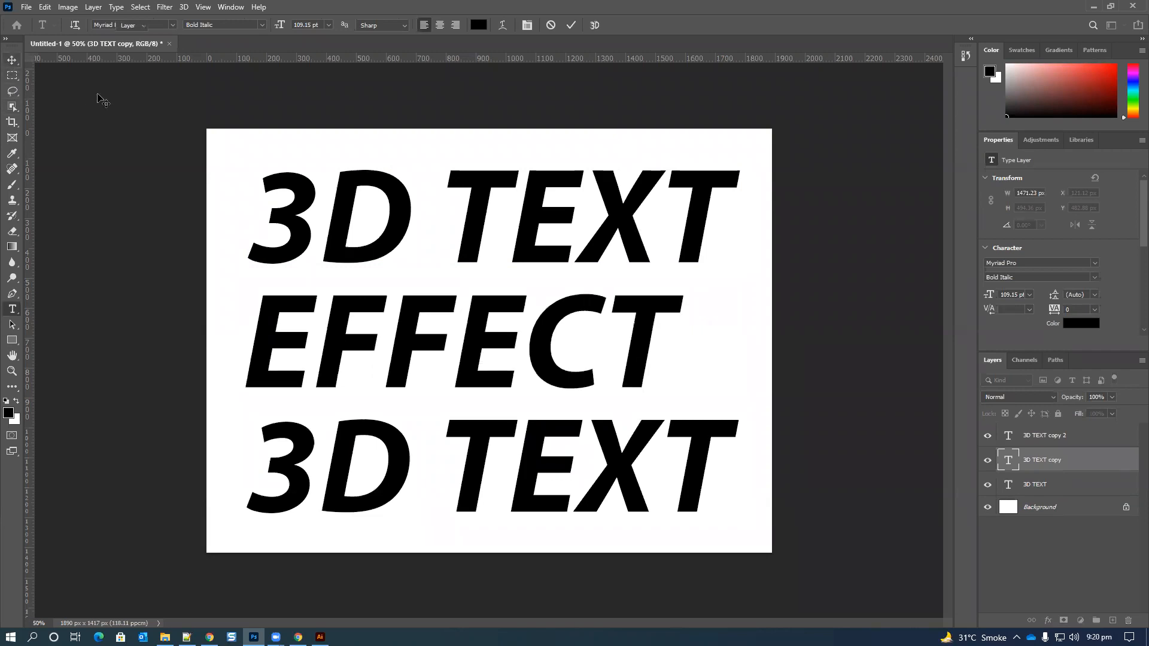
{"action": "key", "text": "v"}
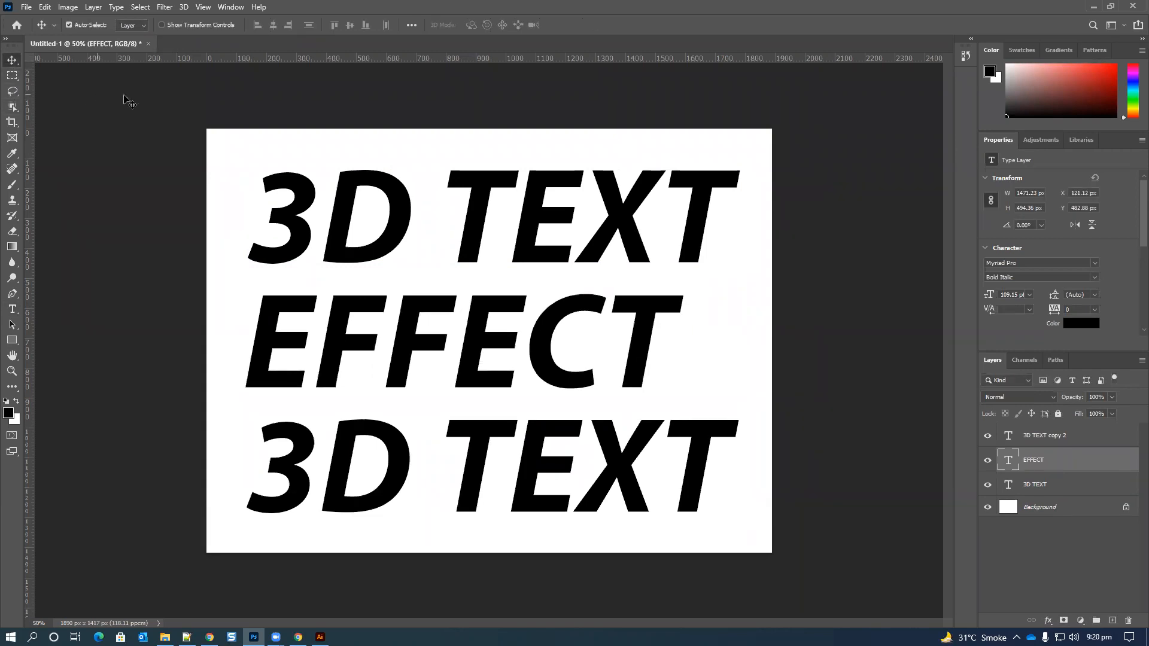
- Replace the bottom line's wording with 'IN PHOTOSHOP'
{"action": "key", "text": "t"}
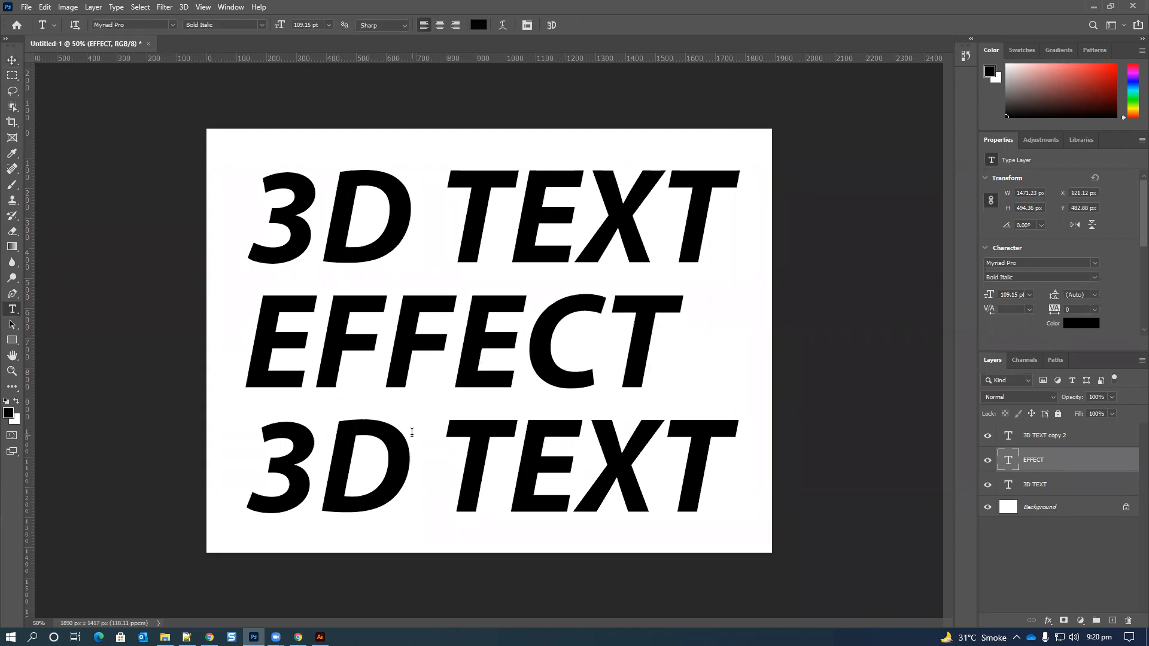
{"action": "triple_click", "coordinate": [412, 432]}
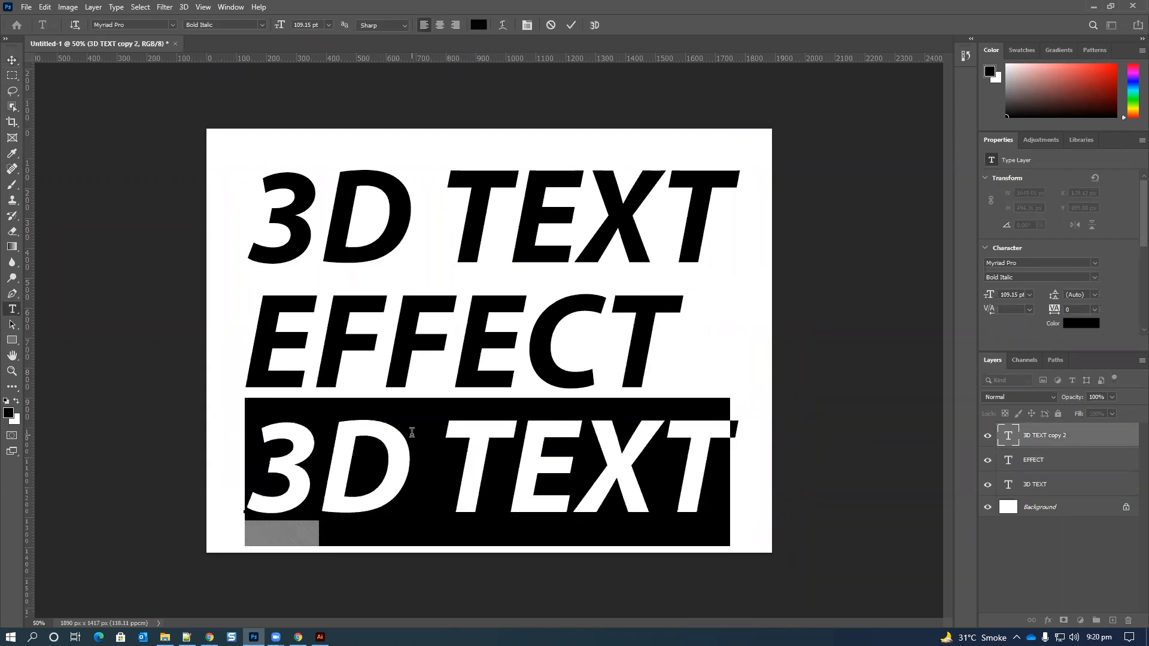
{"action": "type", "text": "IN PH"}
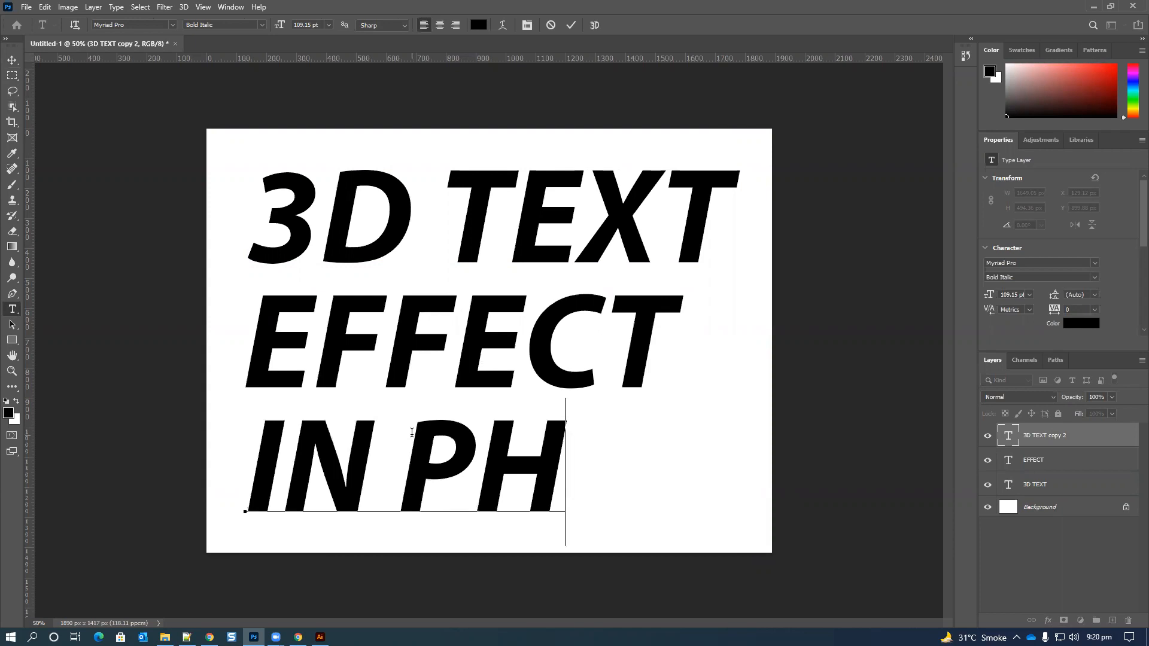
{"action": "type", "text": "OTO"}
{"action": "key", "text": "ctrl+a"}
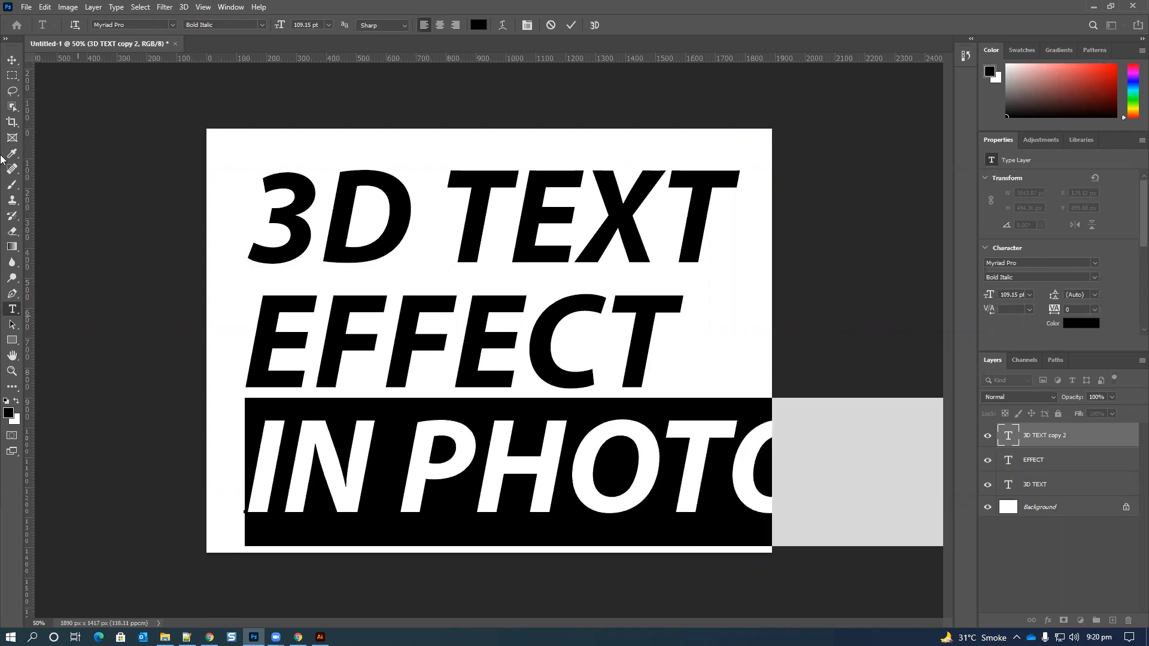
{"action": "key", "text": "ctrl+Return"}
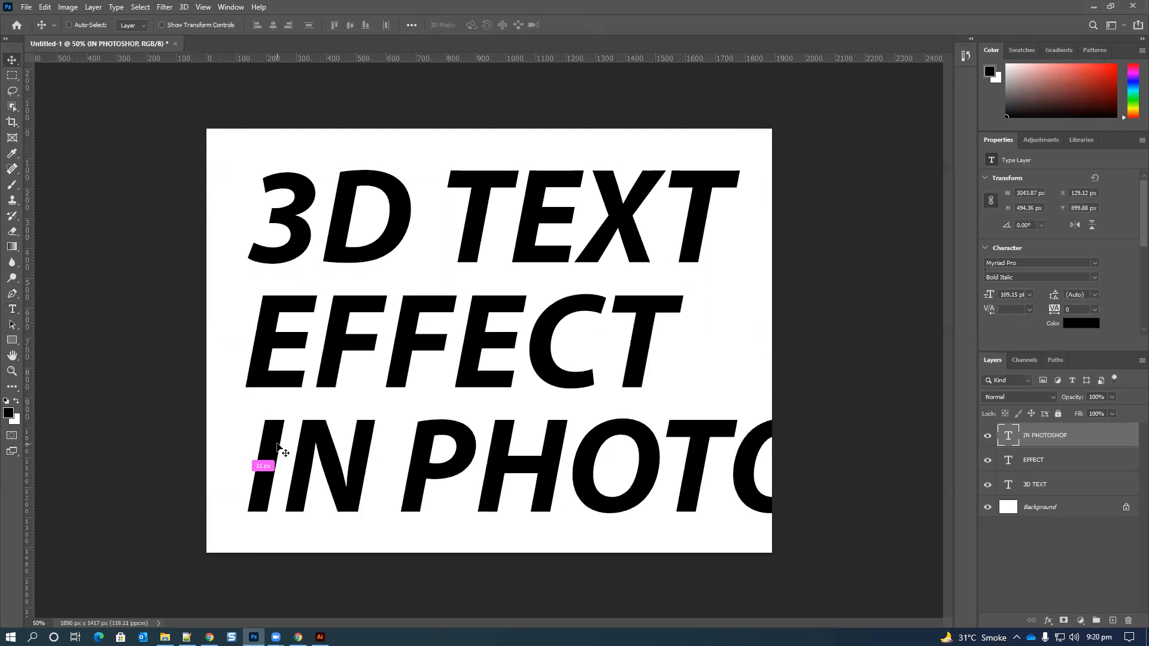
- Shrink the IN PHOTOSHOP line to fit and align it beneath EFFECT
{"action": "key", "text": "ctrl+t"}
{"action": "left_click_drag", "start_coordinate": [245, 397], "coordinate": [392, 423]}
{"action": "left_click_drag", "start_coordinate": [455, 474], "coordinate": [306, 470]}
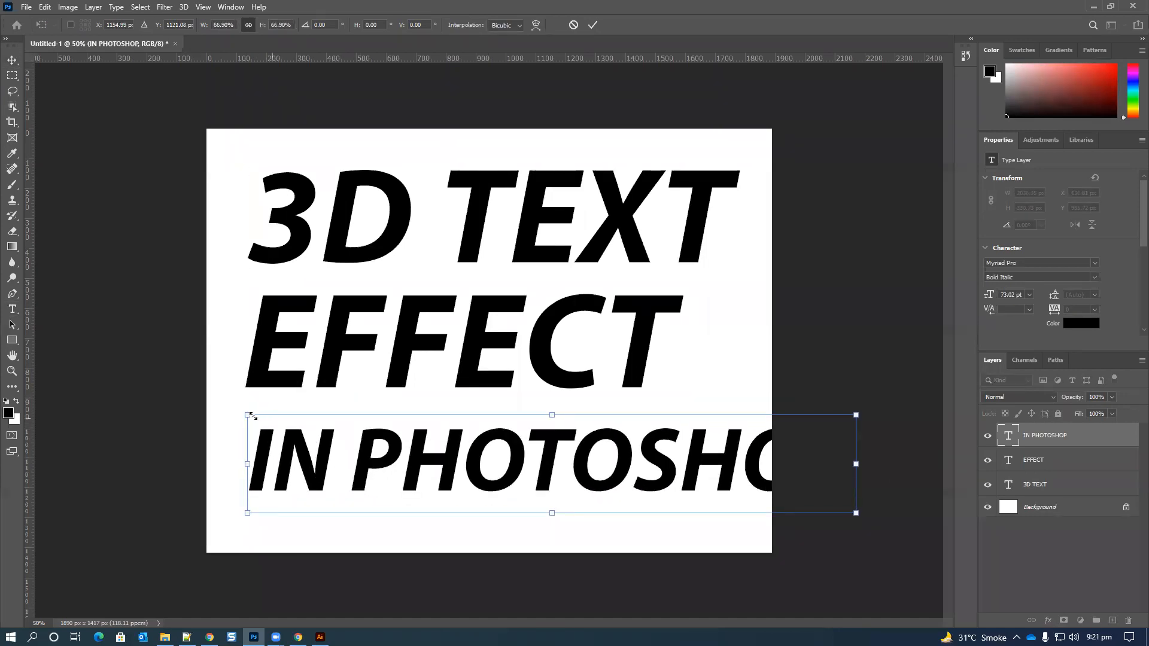
{"action": "left_click_drag", "start_coordinate": [271, 420], "coordinate": [345, 434]}
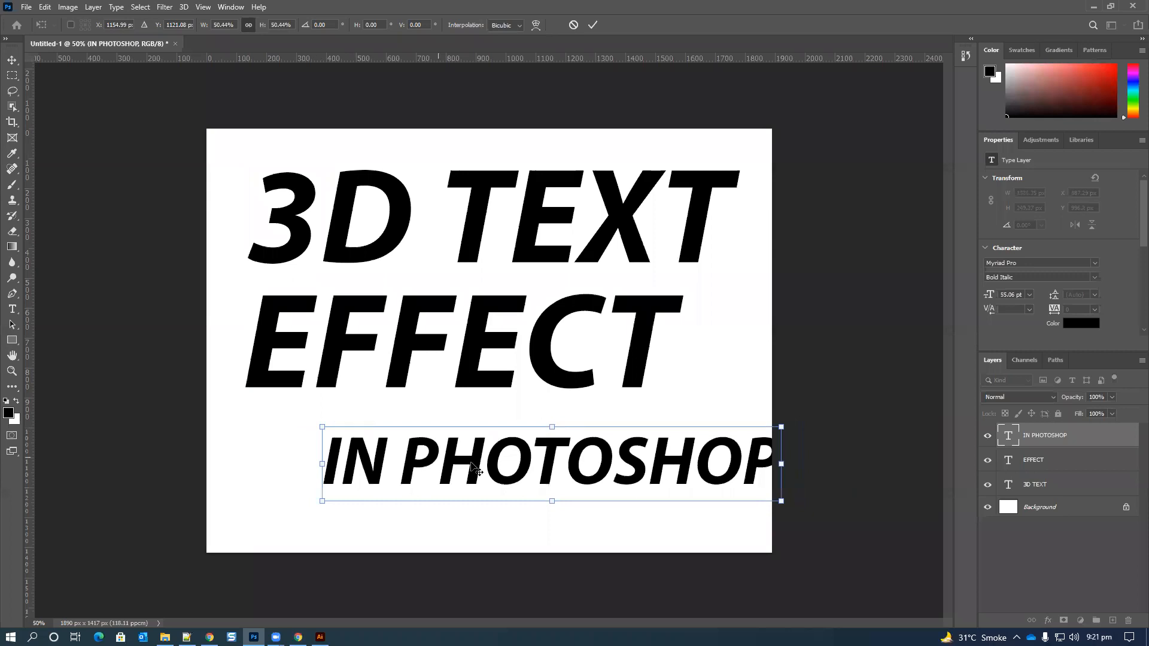
{"action": "key", "text": "Return"}
{"action": "left_click_drag", "start_coordinate": [511, 470], "coordinate": [431, 450]}
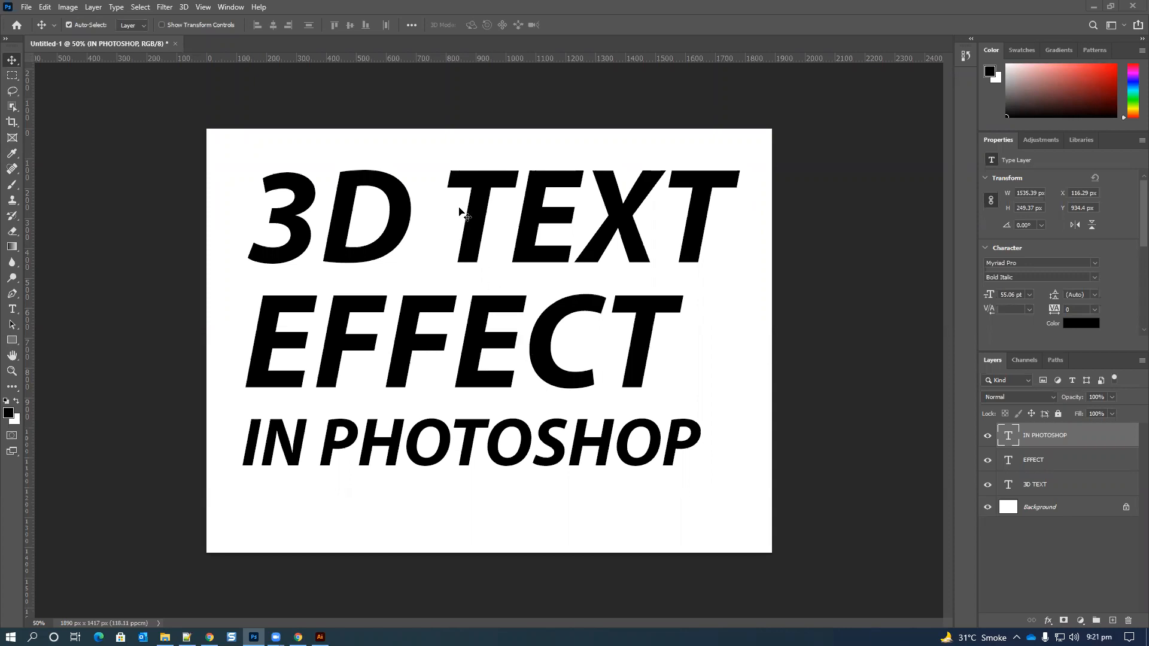
{"action": "left_click", "coordinate": [1059, 507]}
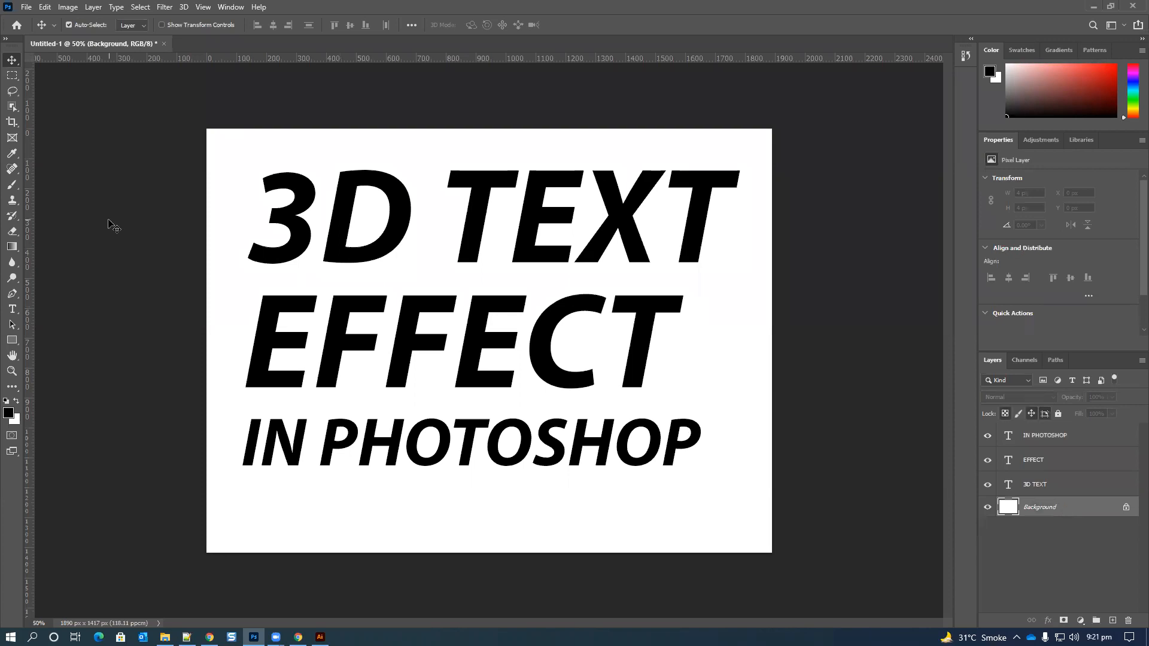
- Fill the background with black and select the 3D TEXT layer
{"action": "key", "text": "x"}
{"action": "key", "text": "ctrl+BackSpace"}
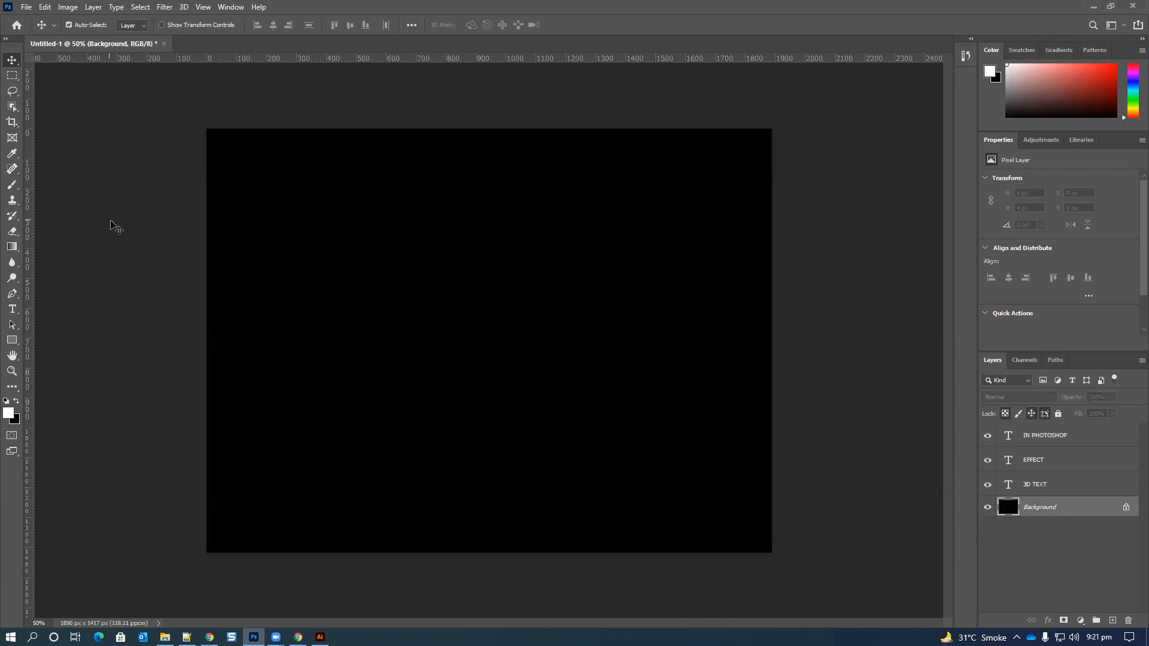
{"action": "left_click", "coordinate": [1067, 442]}
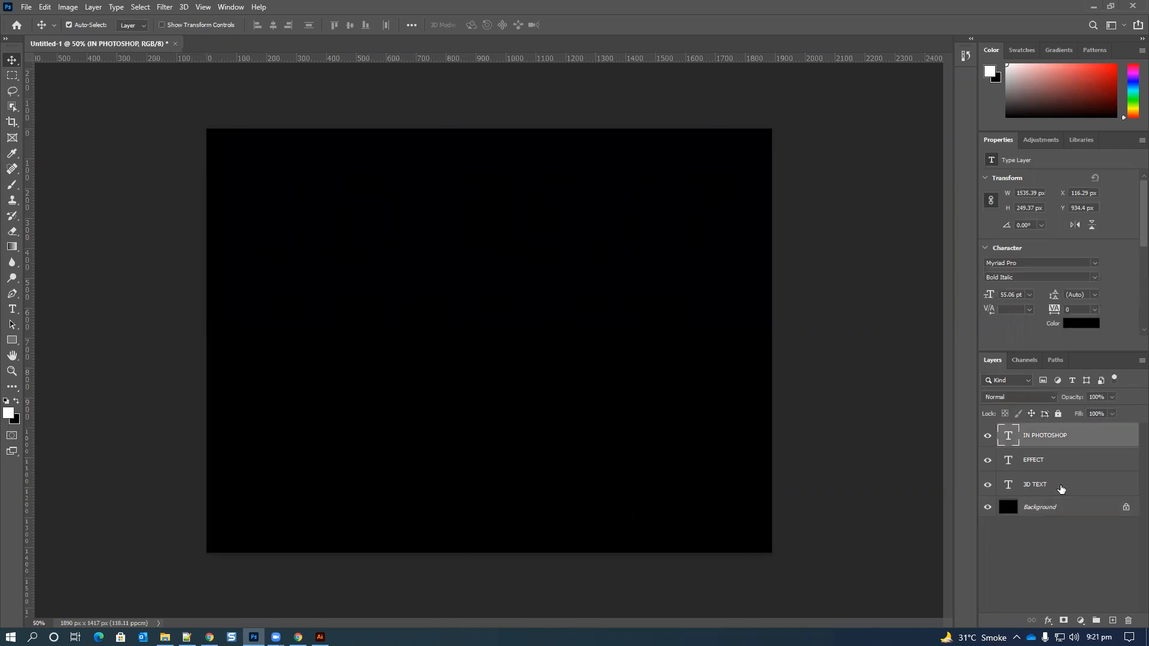
{"action": "left_click", "coordinate": [1060, 485]}
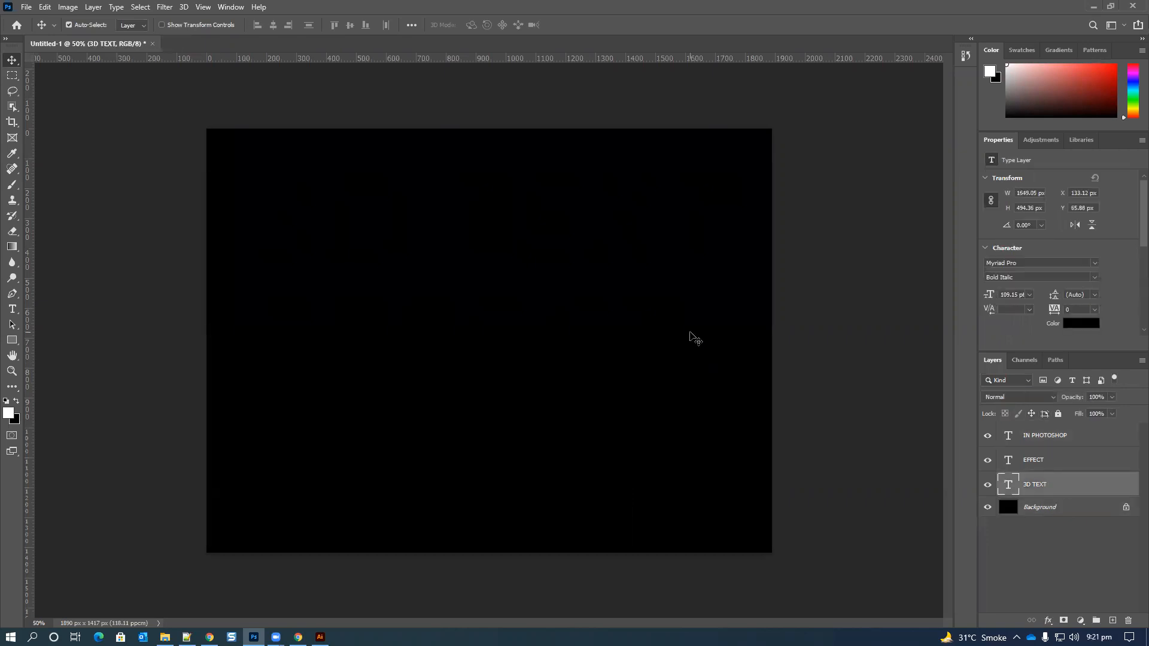
{"action": "key", "text": "ctrl+t"}
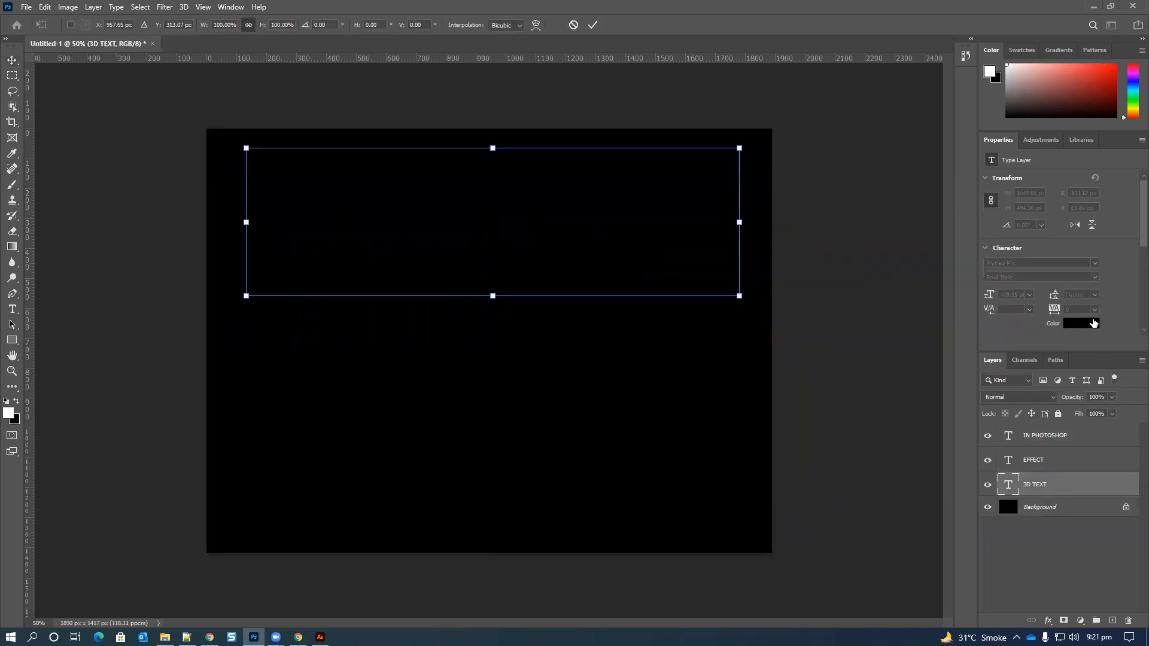
{"action": "key", "text": "Return"}
- Colour 3D TEXT white (ffffff), EFFECT red (ff0000) and IN PHOTOSHOP white
{"action": "left_click", "coordinate": [1098, 325]}
{"action": "type", "text": "ffffff"}
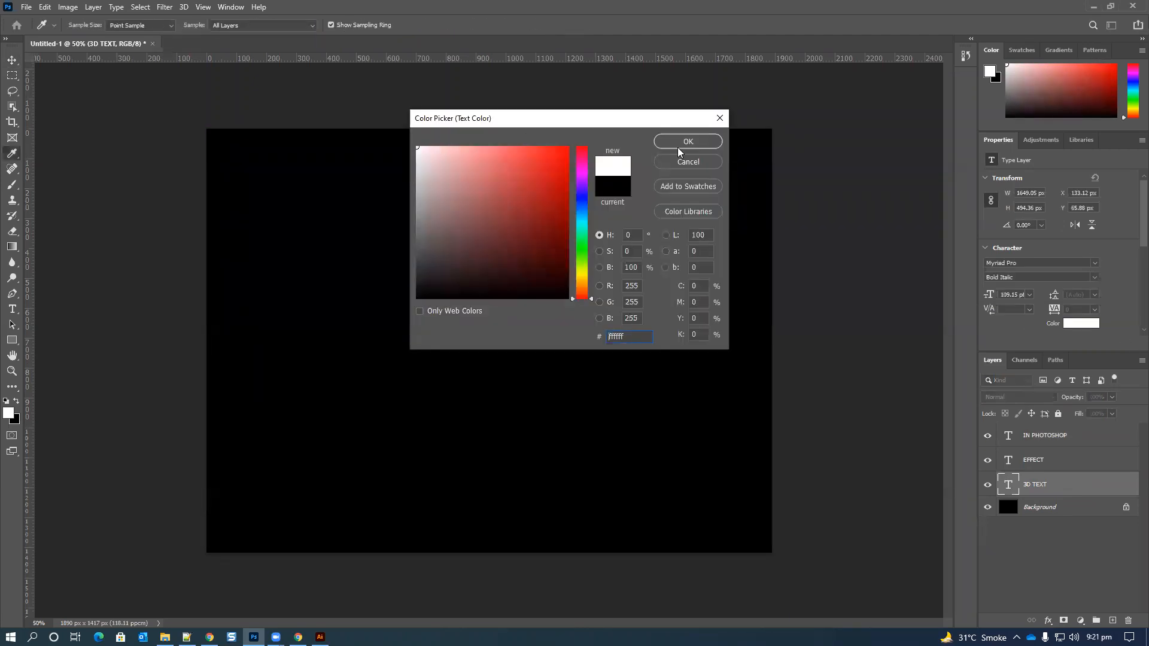
{"action": "left_click", "coordinate": [682, 143]}
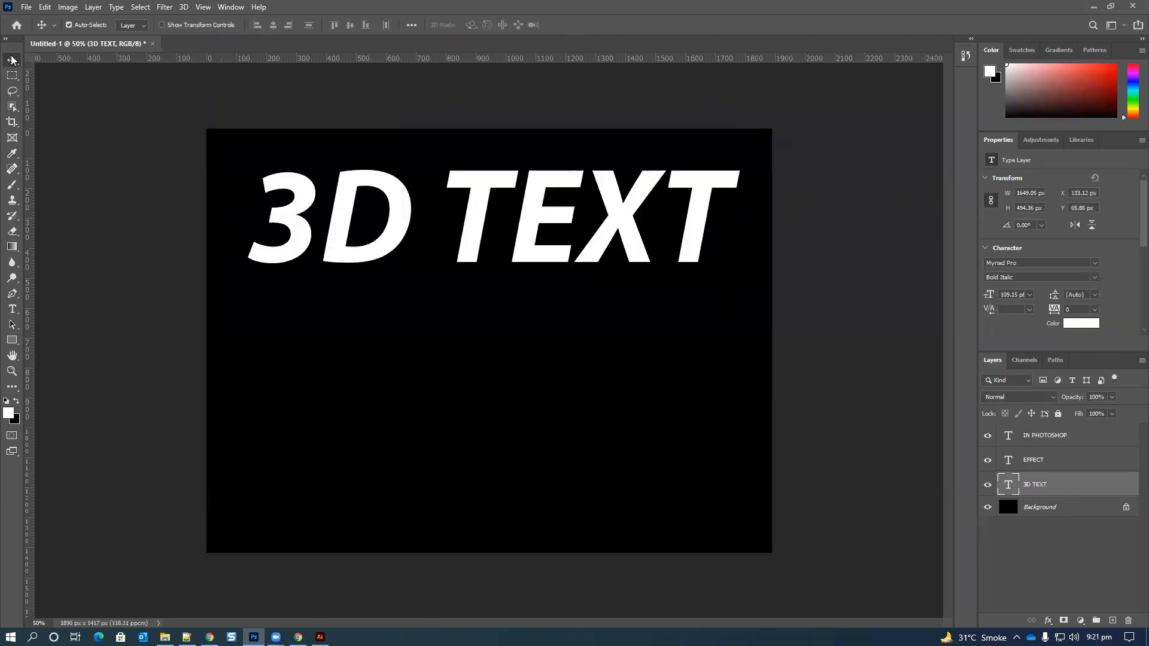
{"action": "left_click", "coordinate": [1074, 466]}
{"action": "left_click", "coordinate": [1080, 324]}
{"action": "type", "text": "ff0000"}
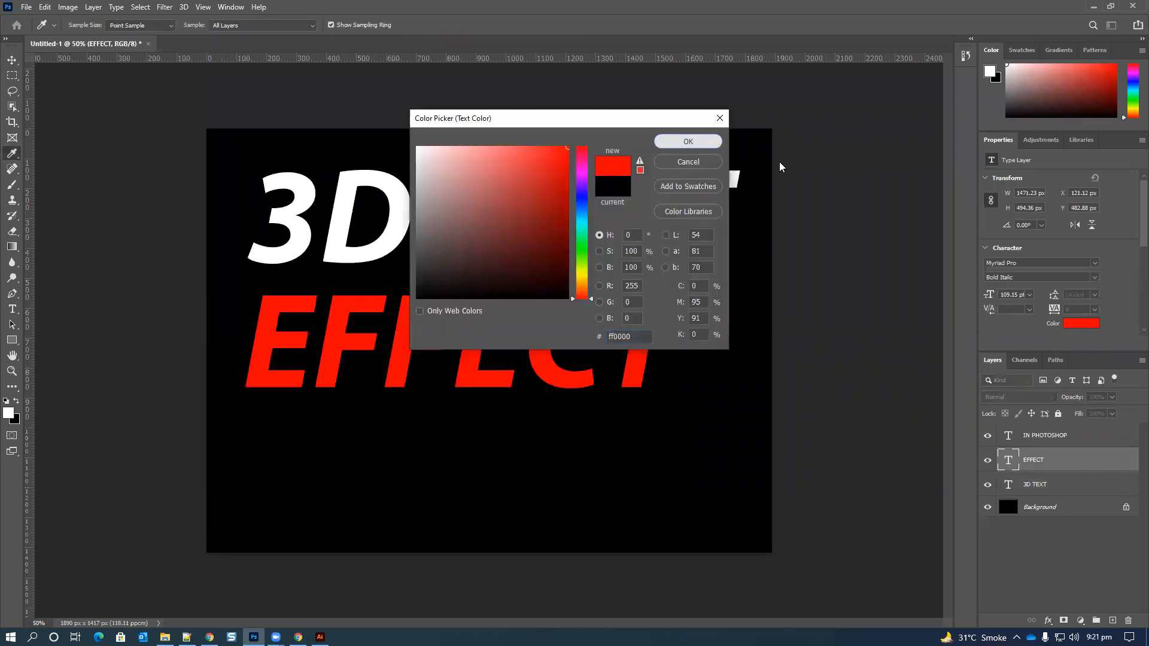
{"action": "key", "text": "Return"}
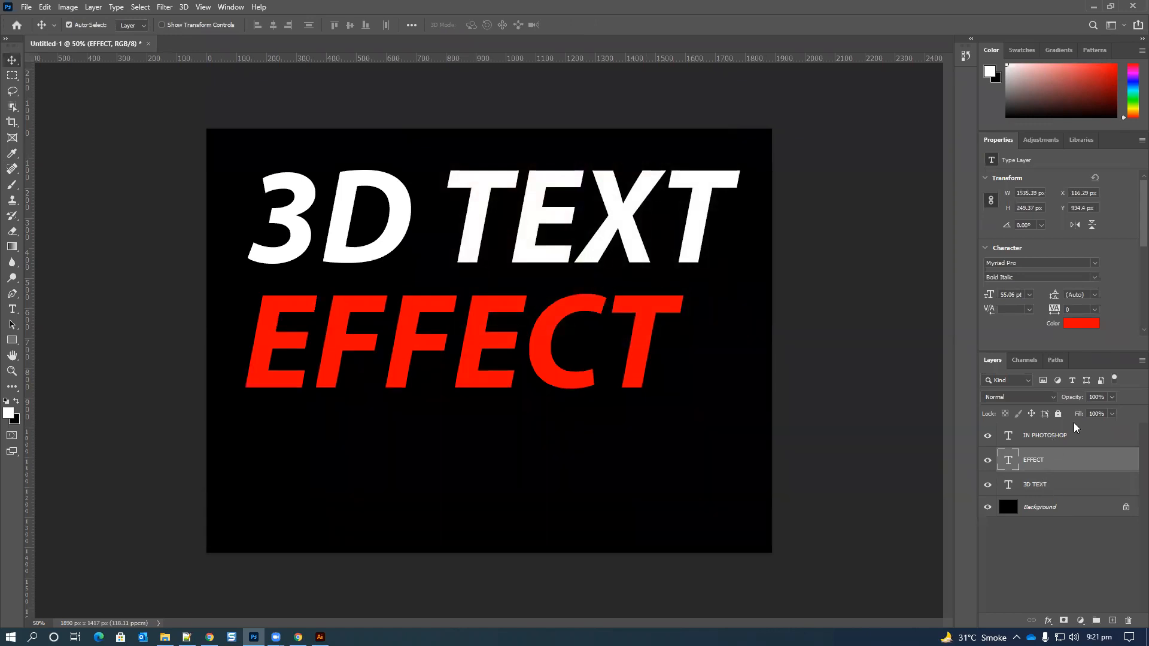
{"action": "left_click", "coordinate": [1075, 435]}
{"action": "left_click", "coordinate": [1081, 323]}
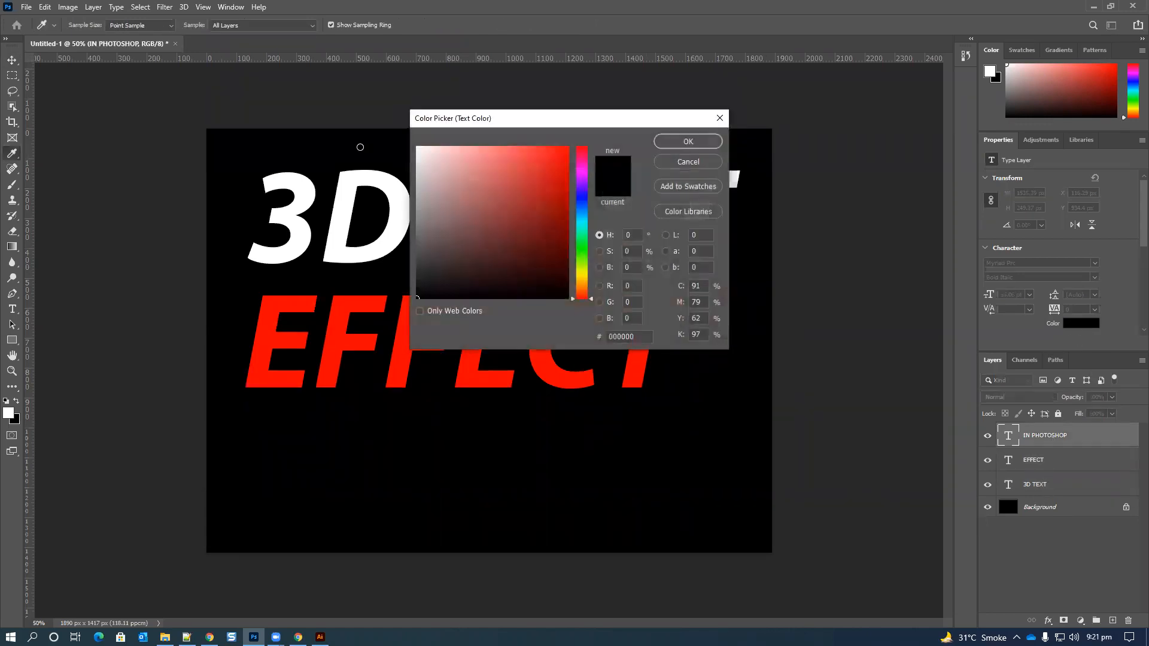
{"action": "left_click", "coordinate": [417, 148]}
{"action": "left_click", "coordinate": [667, 141]}
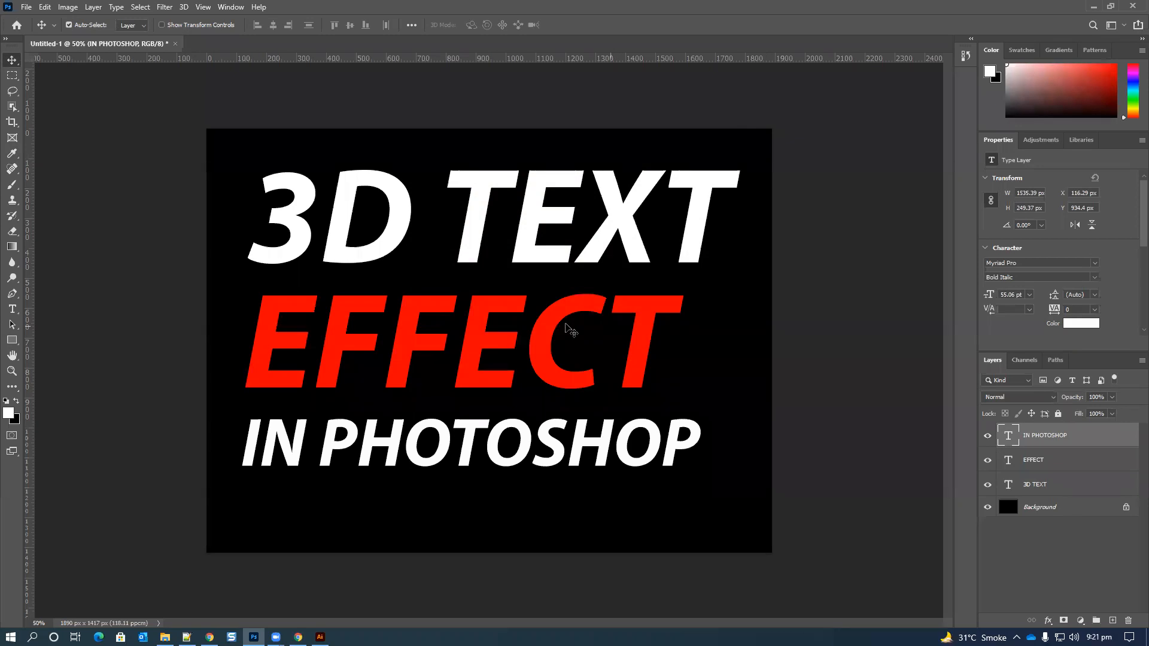
- Stack the three lines tightly and move the 3D TEXT layer to the top
{"action": "left_click_drag", "start_coordinate": [402, 197], "coordinate": [403, 244]}
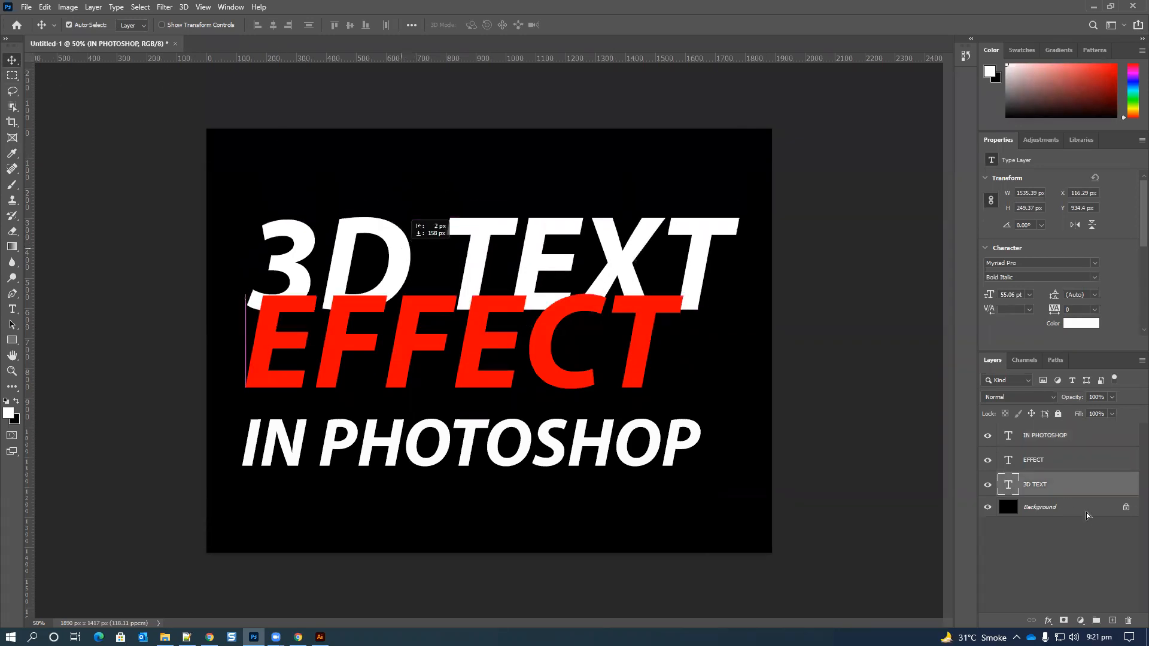
{"action": "left_click_drag", "start_coordinate": [1089, 486], "coordinate": [1076, 428]}
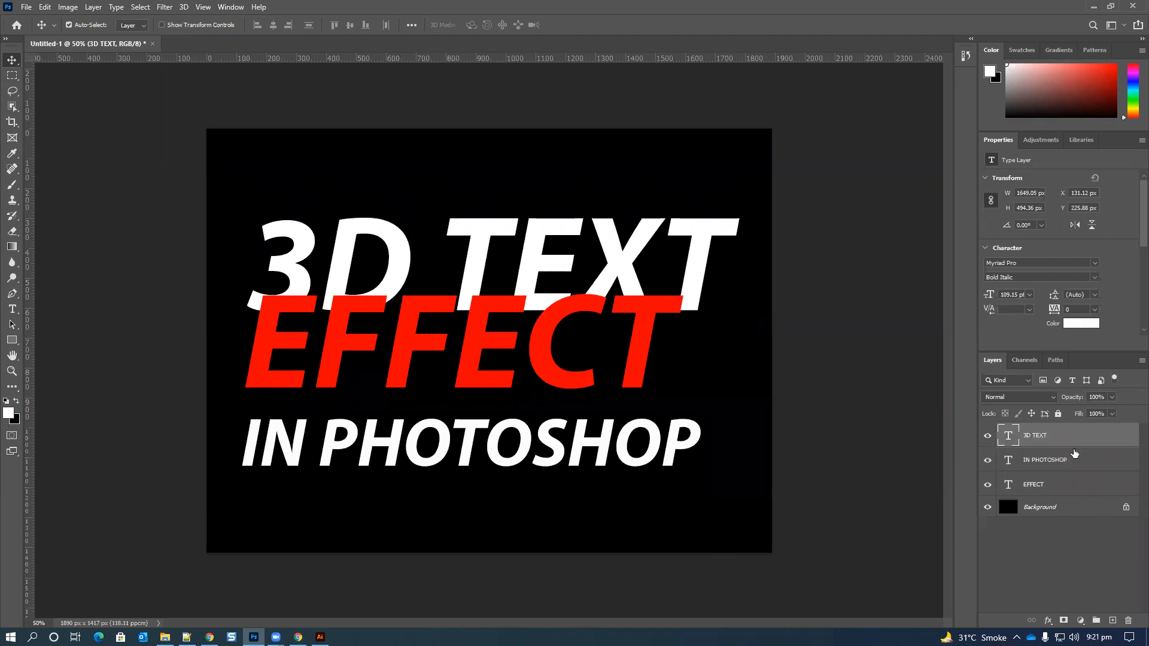
{"action": "left_click_drag", "start_coordinate": [563, 386], "coordinate": [554, 420]}
{"action": "left_click_drag", "start_coordinate": [1087, 463], "coordinate": [1081, 489]}
{"action": "mouse_move", "coordinate": [552, 437]}
{"action": "left_mouse_down"}
{"action": "mouse_move", "coordinate": [536, 441]}
{"action": "mouse_move", "coordinate": [563, 450]}
{"action": "mouse_move", "coordinate": [544, 447]}
{"action": "left_mouse_up"}
{"action": "left_click", "coordinate": [631, 272]}
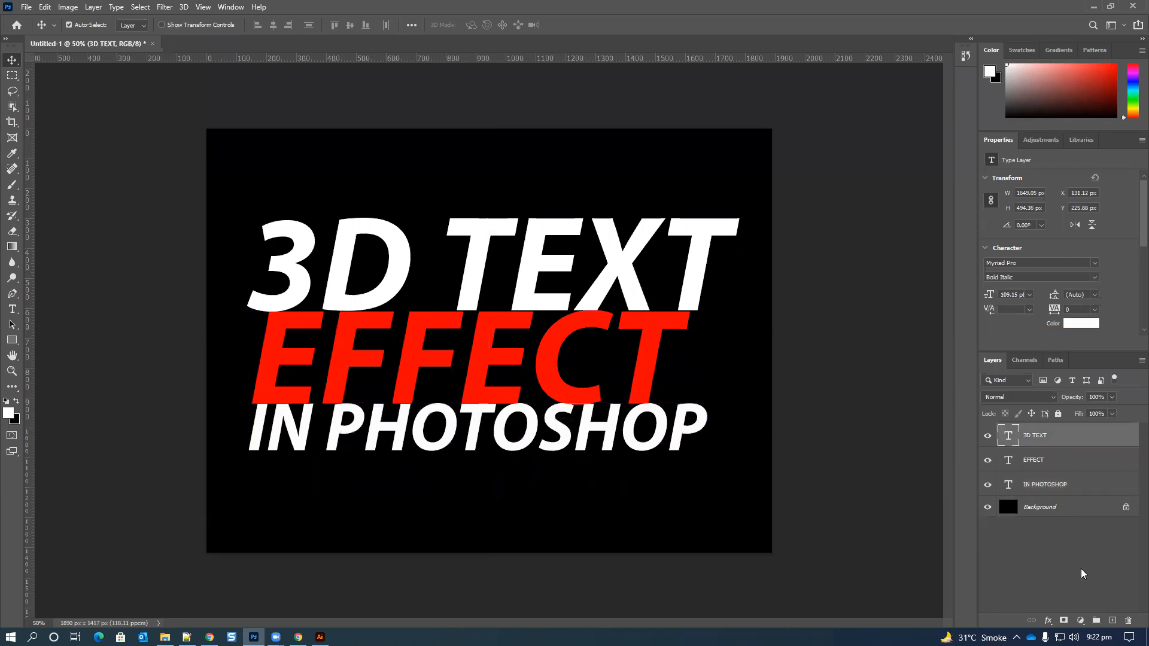
{"action": "left_click", "coordinate": [1048, 620]}
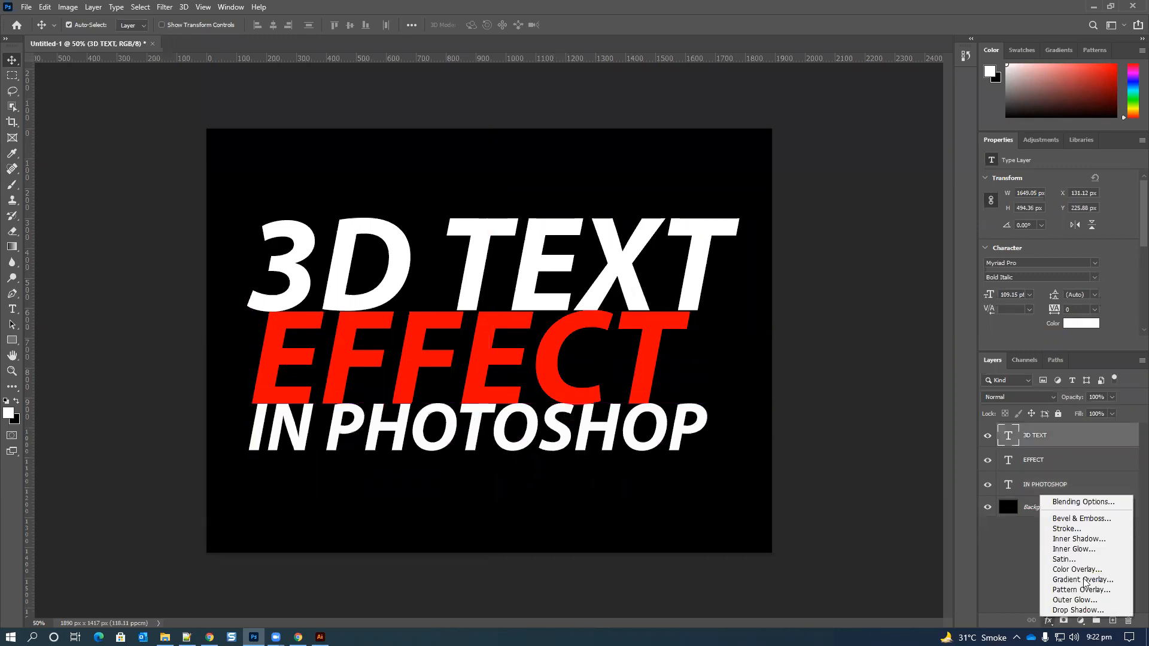
- Give 3D TEXT a drop shadow with opacity 100, distance 19, spread 17, size 25
{"action": "left_click", "coordinate": [1073, 610]}
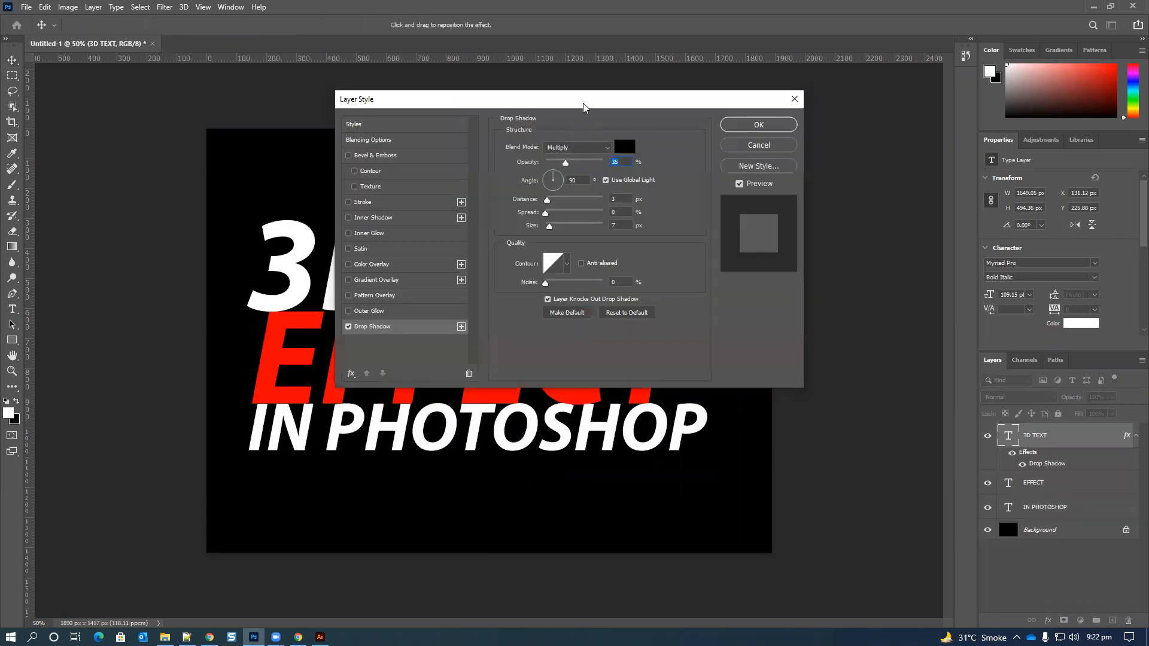
{"action": "left_click_drag", "start_coordinate": [584, 107], "coordinate": [790, 70]}
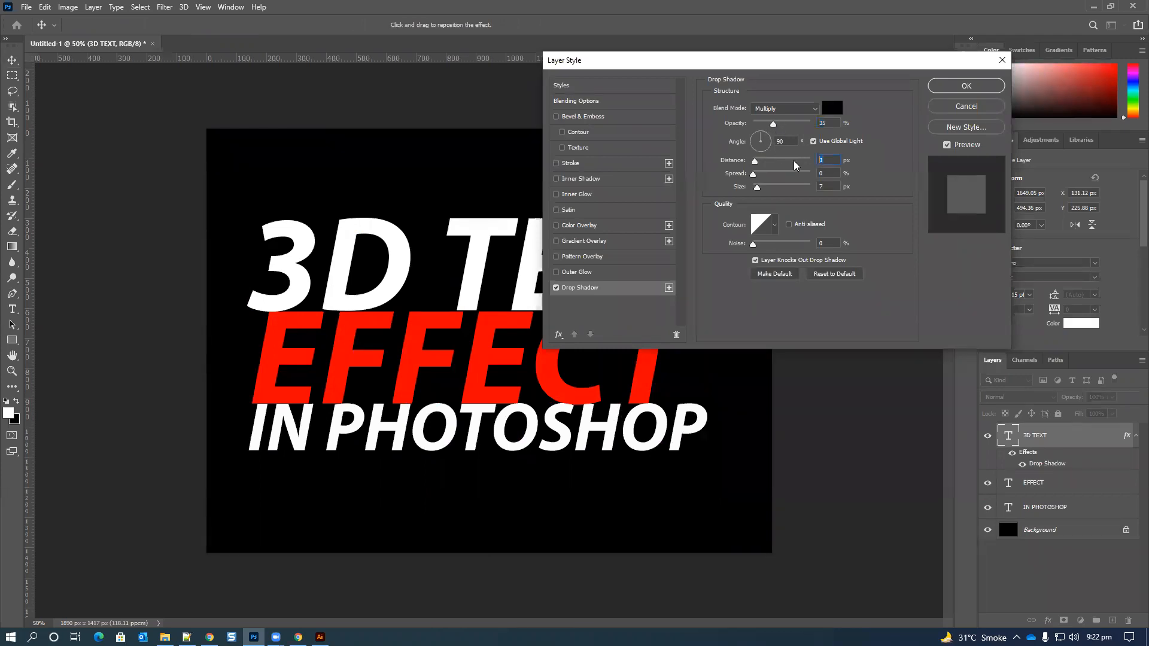
{"action": "type", "text": "0"}
{"action": "key", "text": "Tab"}
{"action": "key", "text": "Tab"}
{"action": "type", "text": "0"}
{"action": "left_click_drag", "start_coordinate": [792, 124], "coordinate": [815, 123]}
{"action": "left_click_drag", "start_coordinate": [753, 164], "coordinate": [767, 189]}
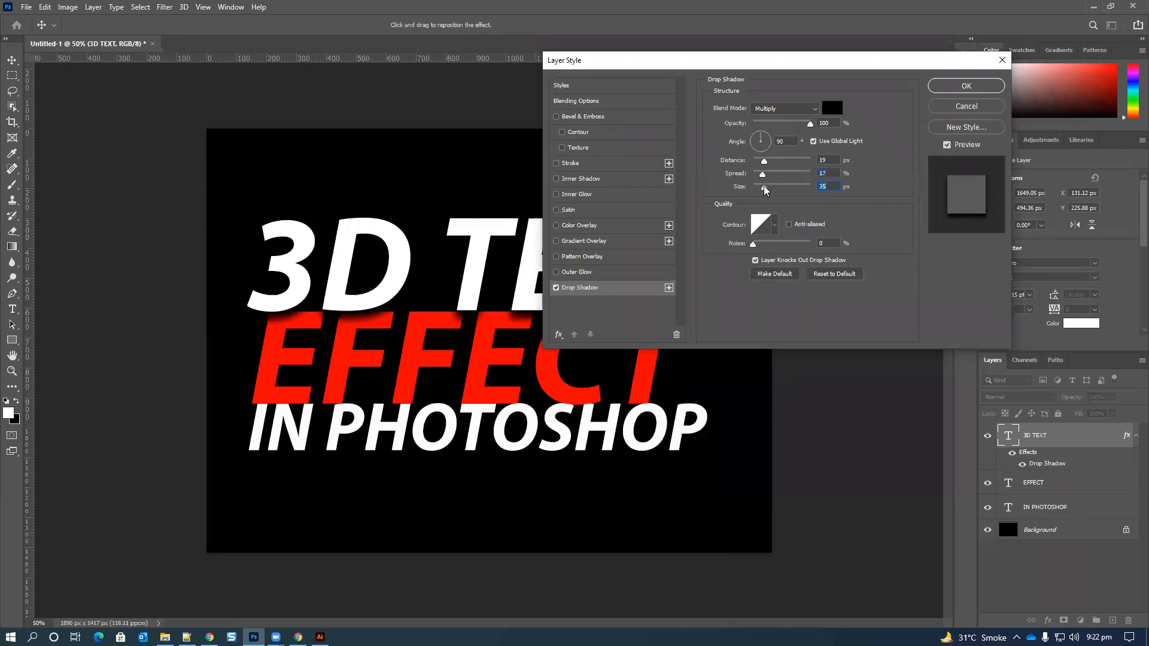
{"action": "left_click", "coordinate": [775, 225]}
{"action": "left_click", "coordinate": [809, 244]}
{"action": "left_click", "coordinate": [966, 86]}
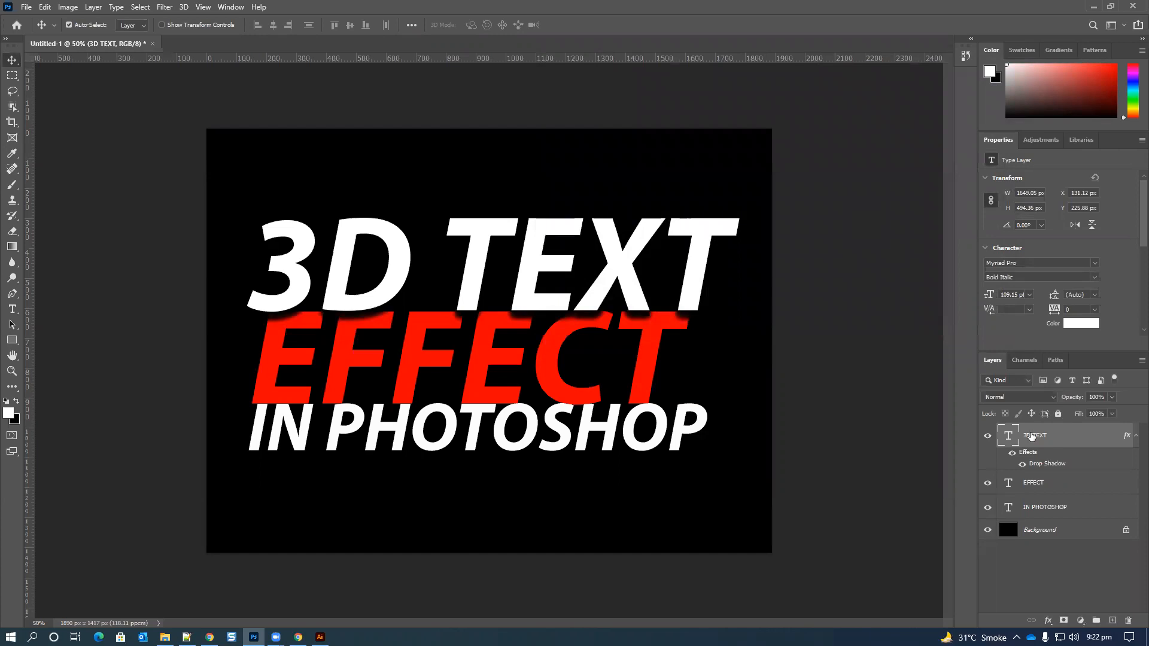
- Paste the 3D TEXT layer style onto EFFECT and IN PHOTOSHOP, then return to Canva
{"action": "right_click", "coordinate": [1016, 441]}
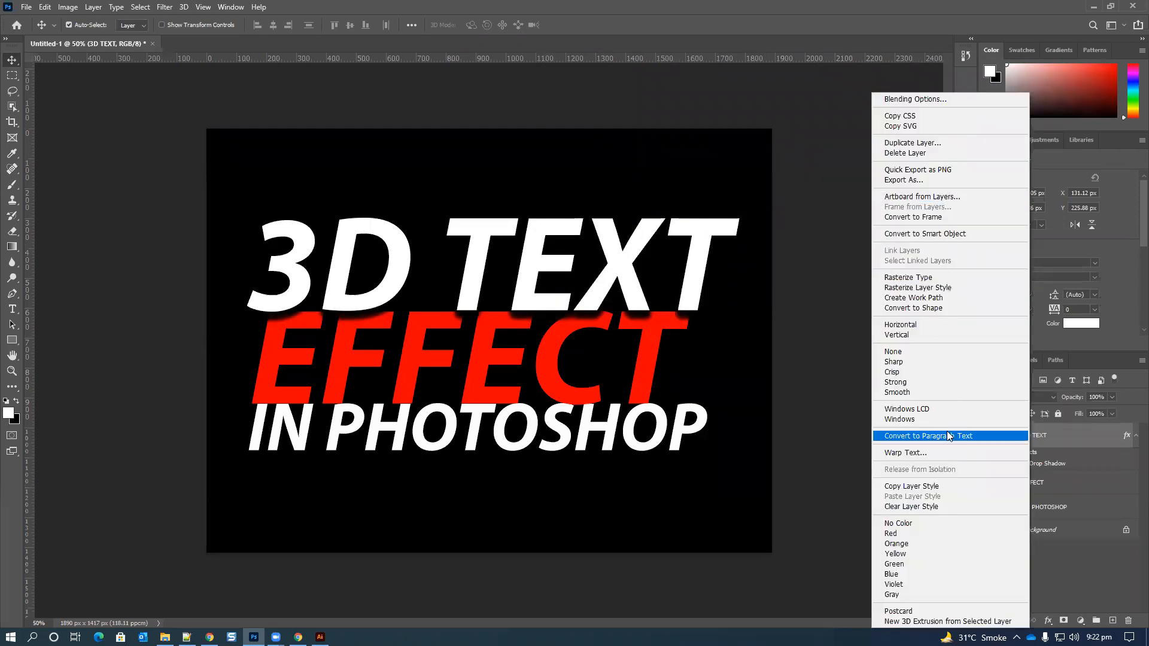
{"action": "left_click", "coordinate": [954, 487]}
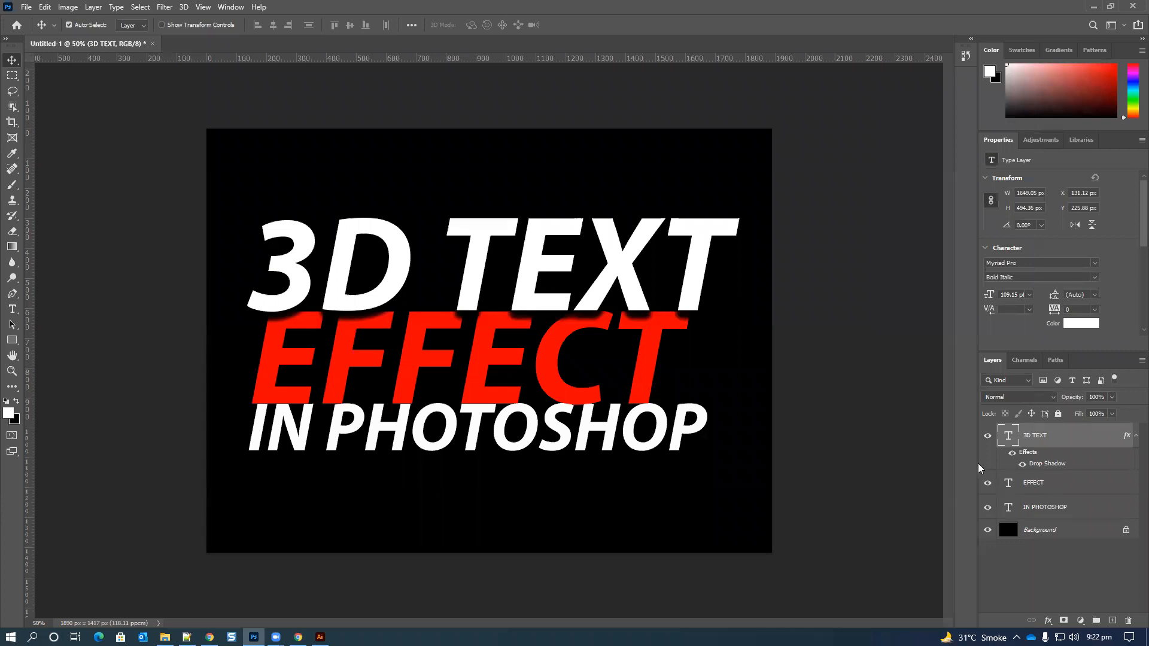
{"action": "right_click", "coordinate": [1051, 487]}
{"action": "left_click", "coordinate": [1044, 500]}
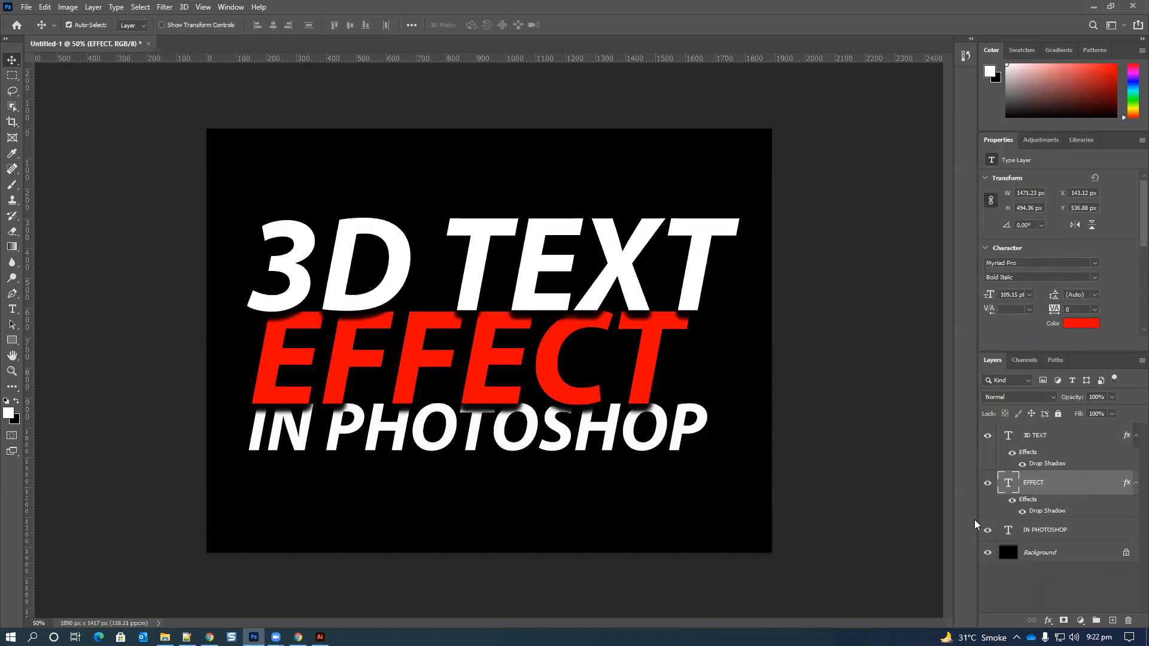
{"action": "right_click", "coordinate": [1007, 534]}
{"action": "left_click", "coordinate": [1005, 496]}
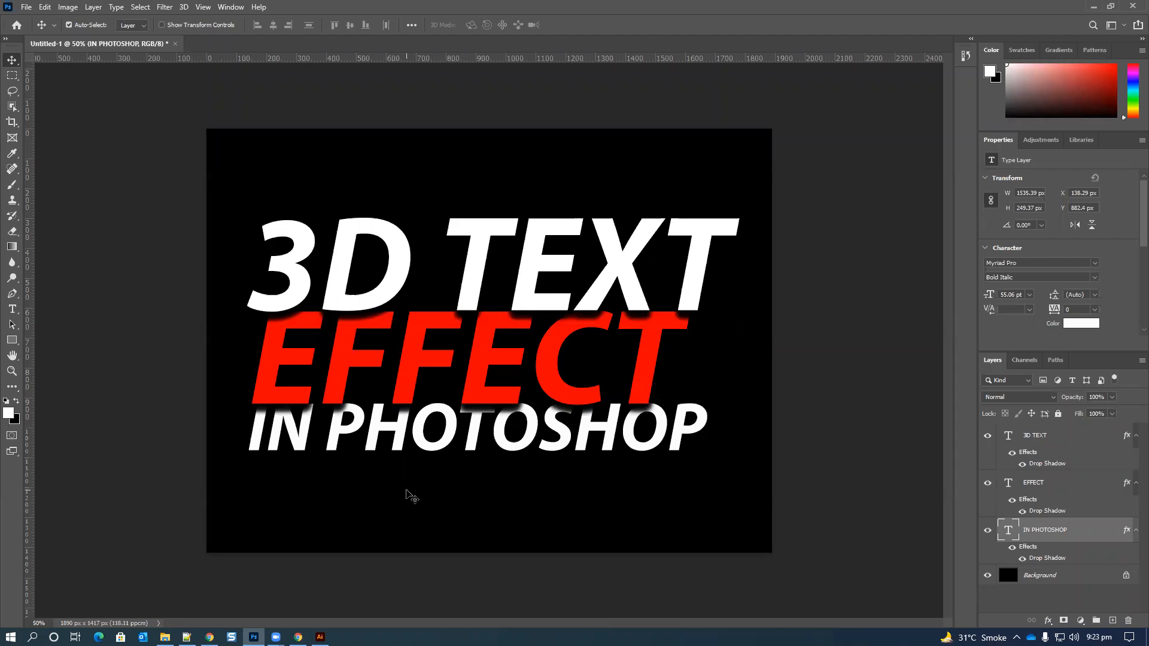
{"action": "left_click", "coordinate": [210, 637]}
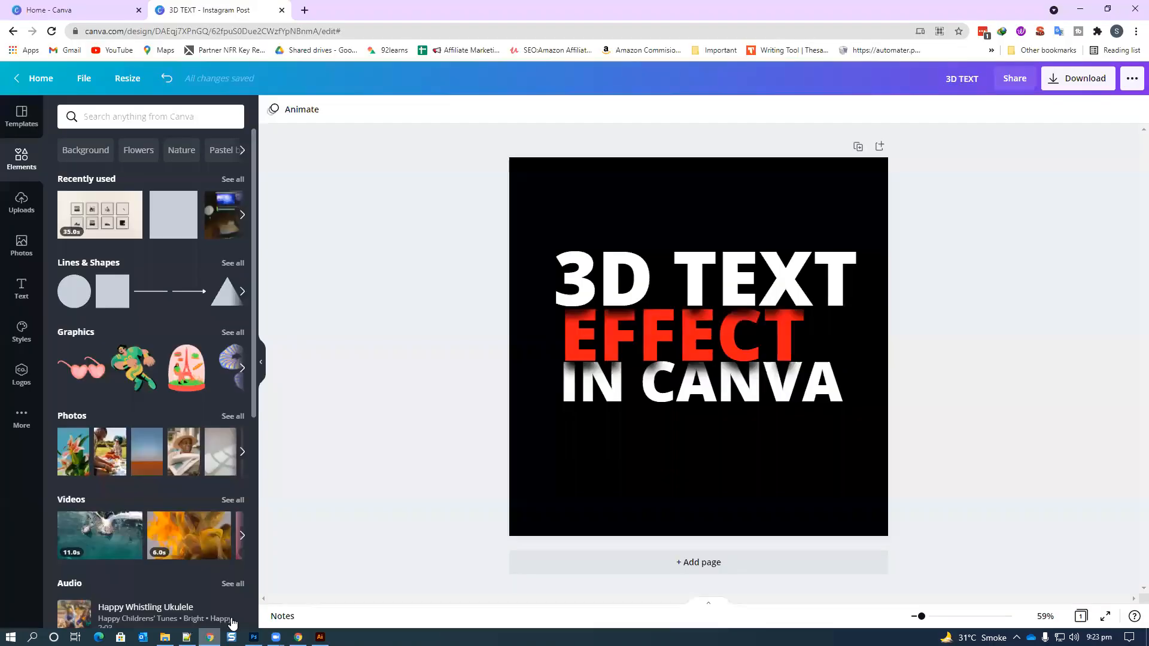
- Close the 3D TEXT tab and create a new Instagram Post design by searching 'post'
{"action": "left_click", "coordinate": [282, 10]}
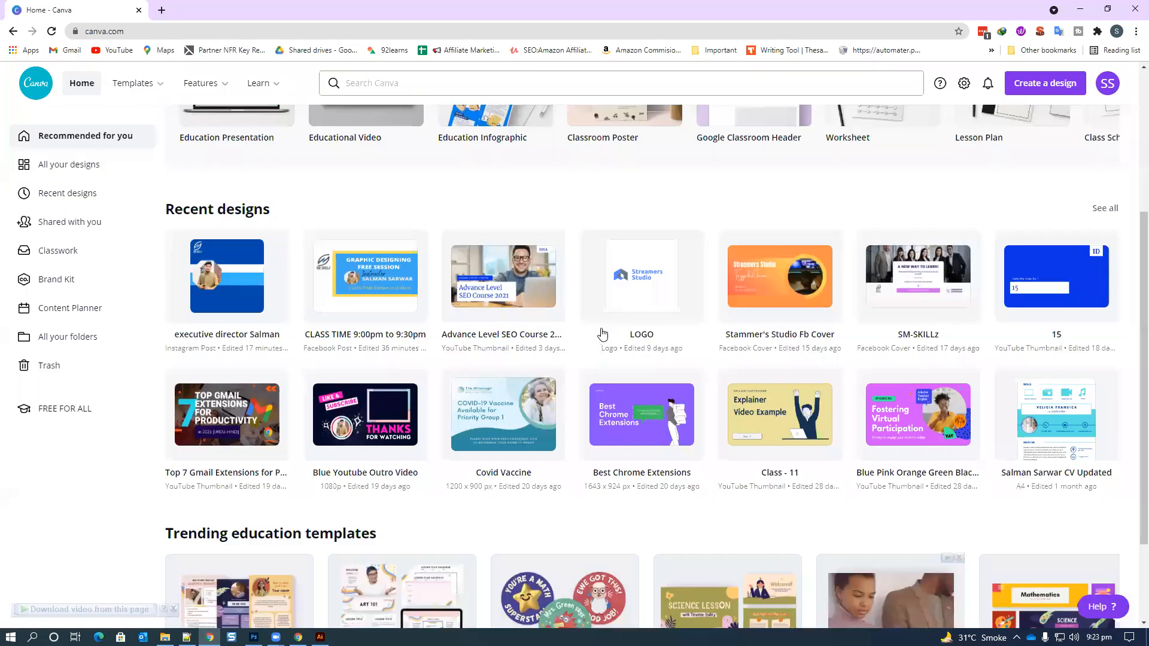
{"action": "scroll", "coordinate": [603, 334], "scroll_direction": "up", "scroll_amount": 4}
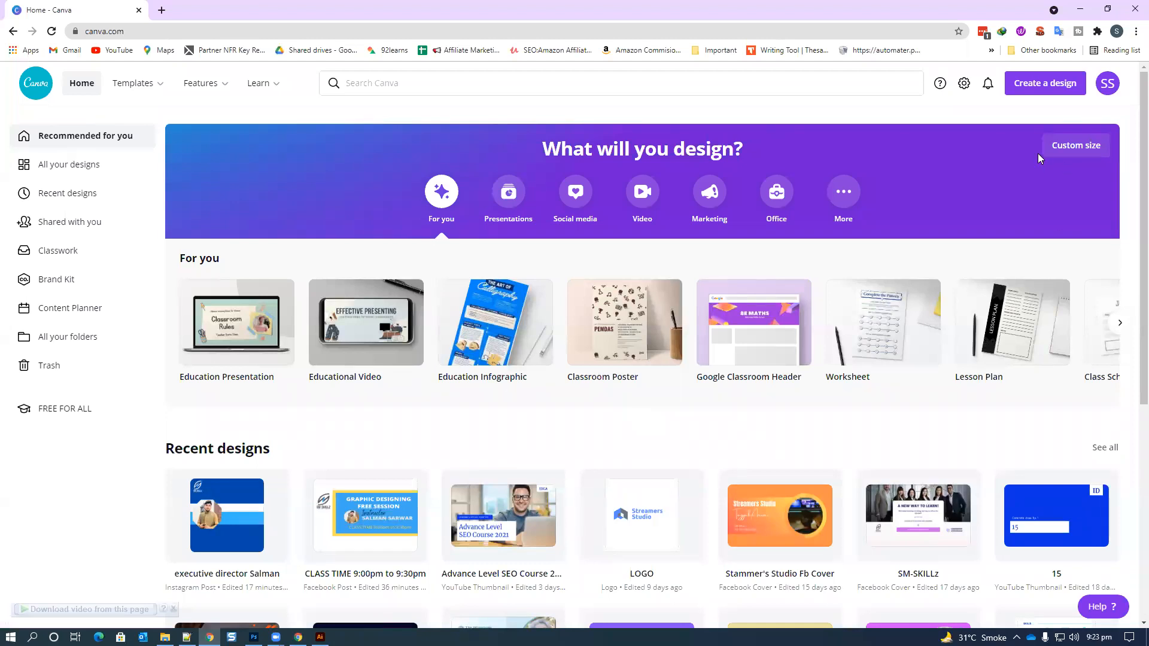
{"action": "mouse_move", "coordinate": [200, 83]}
{"action": "type", "text": "post"}
{"action": "left_click", "coordinate": [953, 246]}
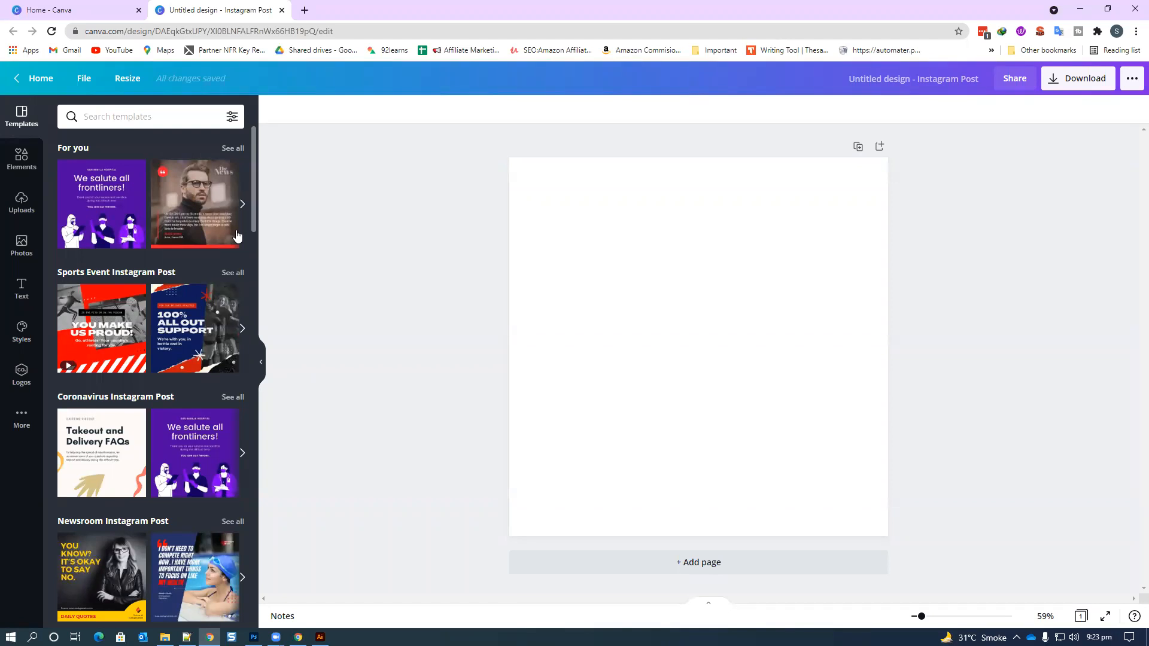
{"action": "left_click", "coordinate": [28, 342]}
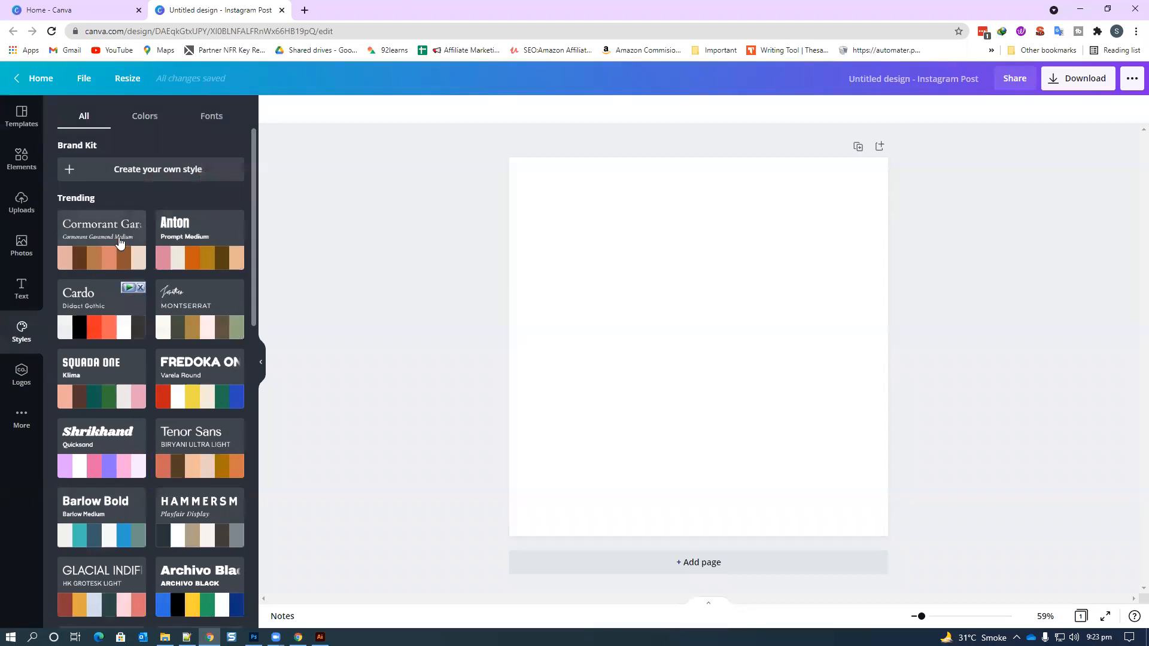
{"action": "scroll", "coordinate": [160, 298], "scroll_direction": "down", "scroll_amount": 5}
{"action": "scroll", "coordinate": [161, 298], "scroll_direction": "down", "scroll_amount": 7}
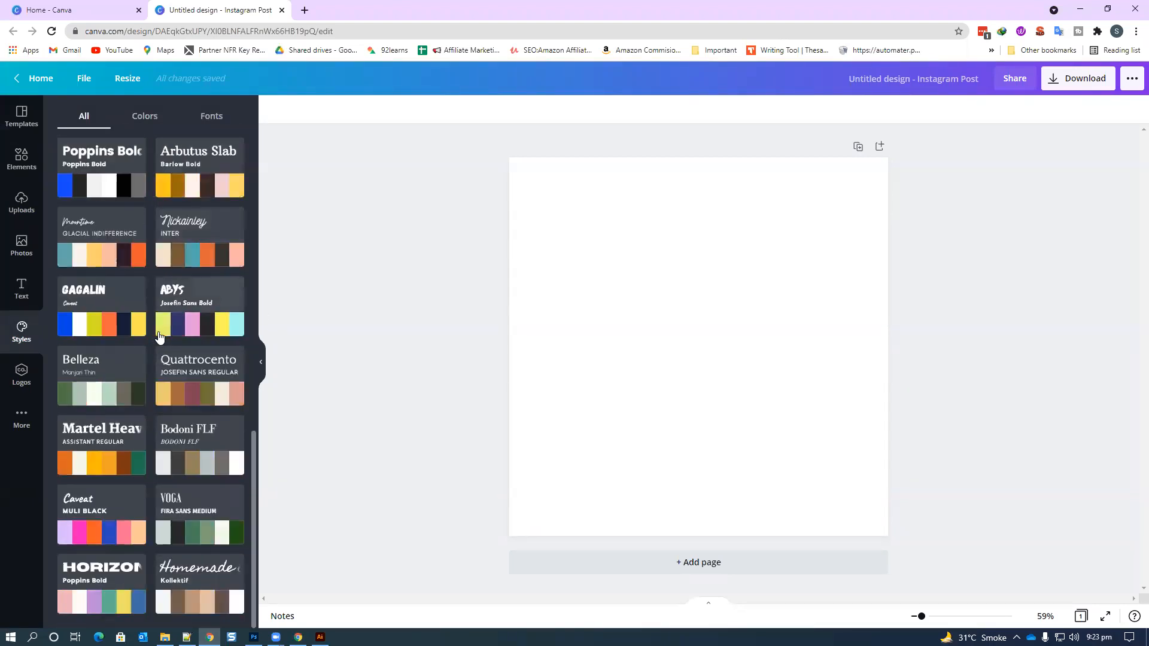
{"action": "left_click", "coordinate": [95, 298]}
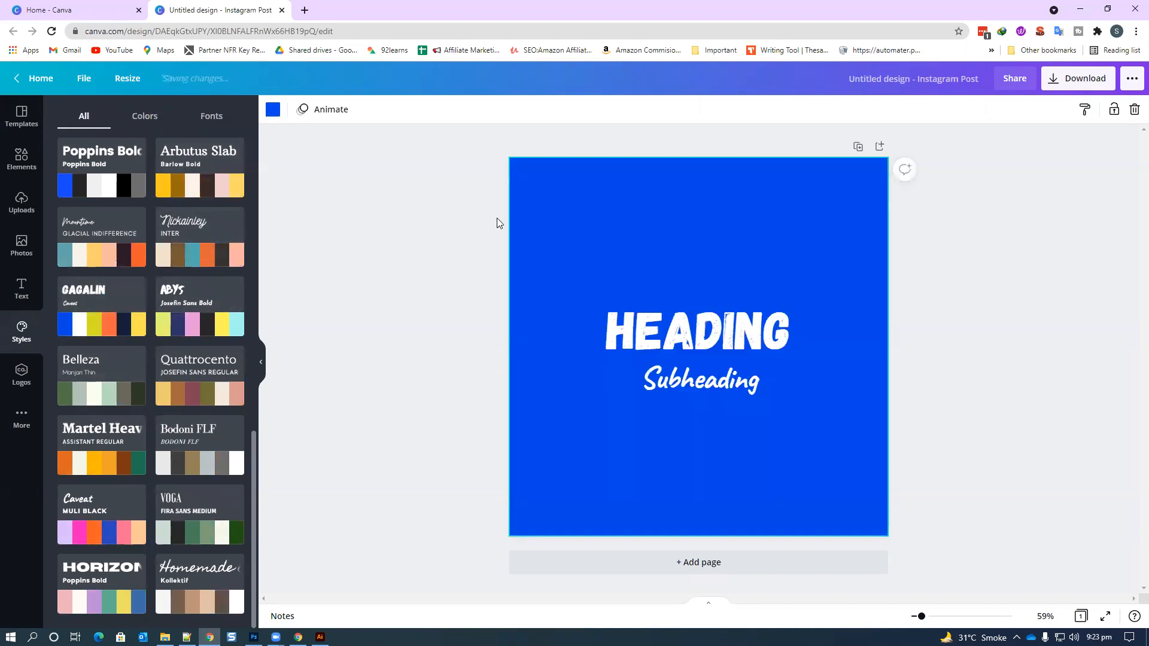
{"action": "left_click", "coordinate": [641, 328]}
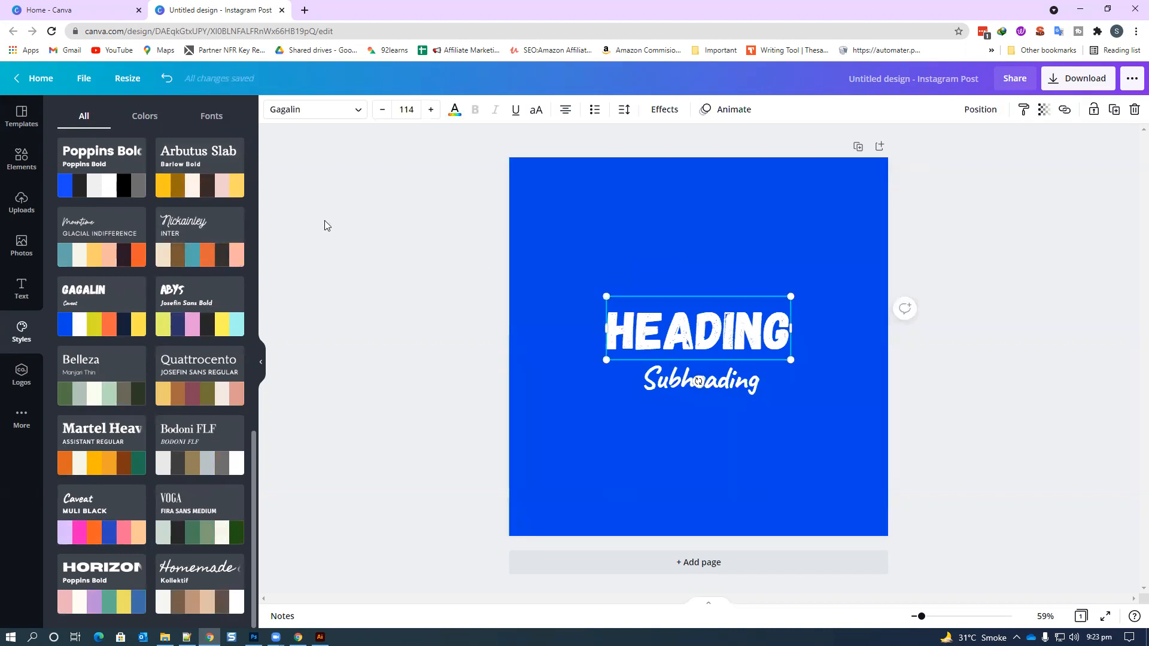
{"action": "key", "text": "ctrl+z"}
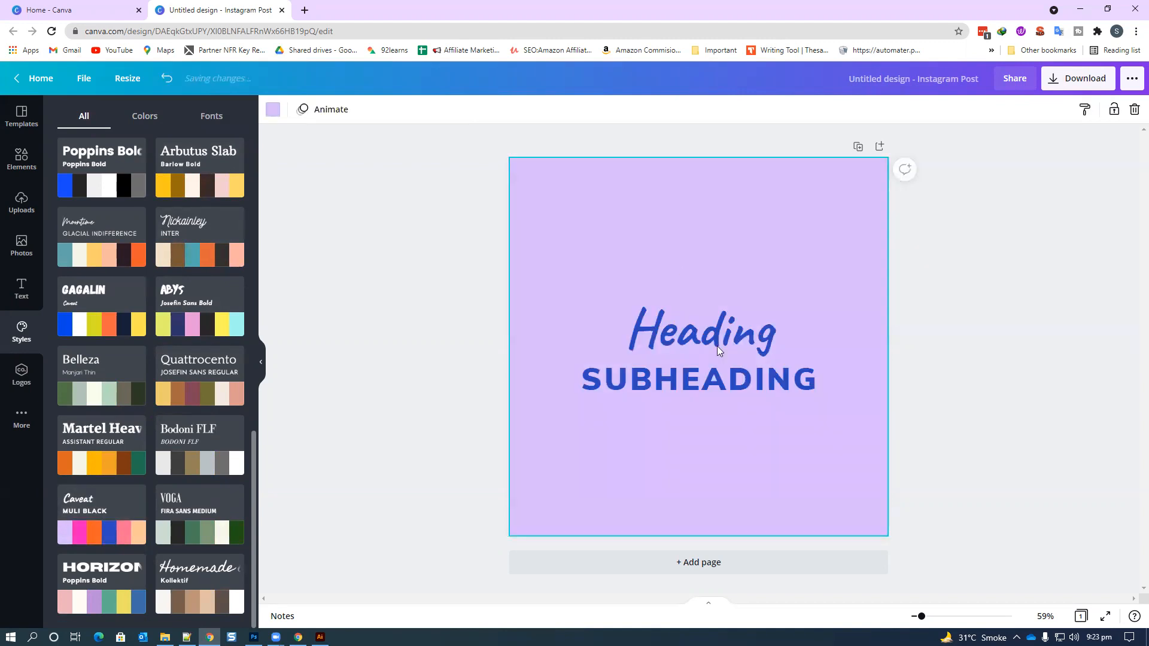
{"action": "key", "text": "ctrl+z"}
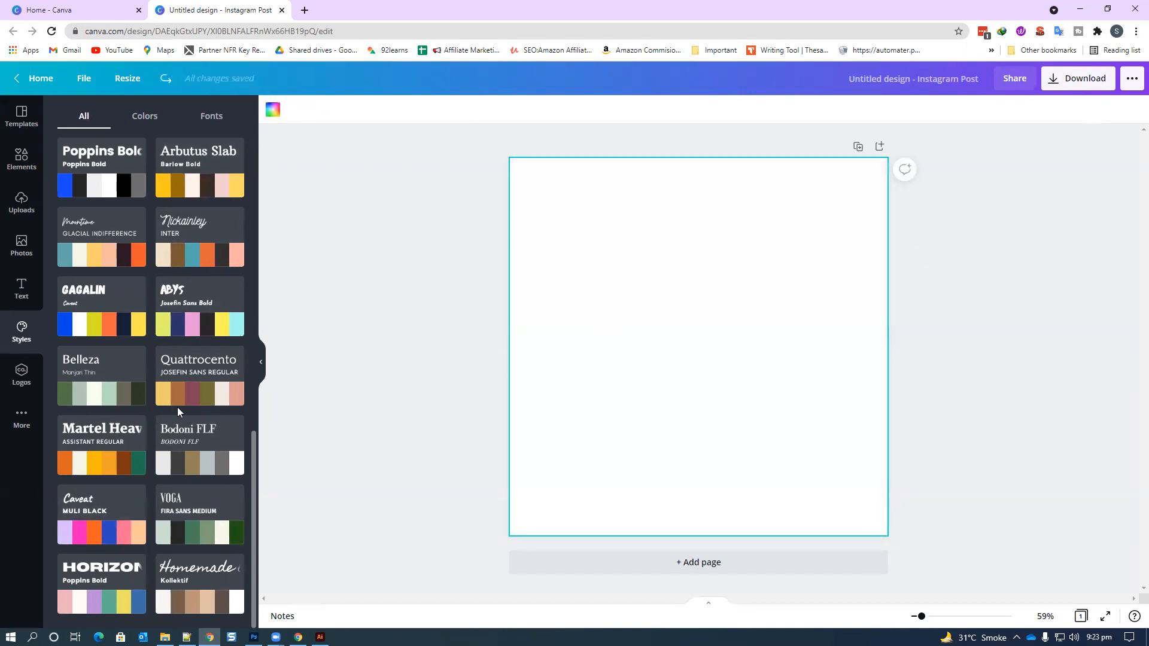
{"action": "scroll", "coordinate": [113, 313], "scroll_direction": "up", "scroll_amount": 15}
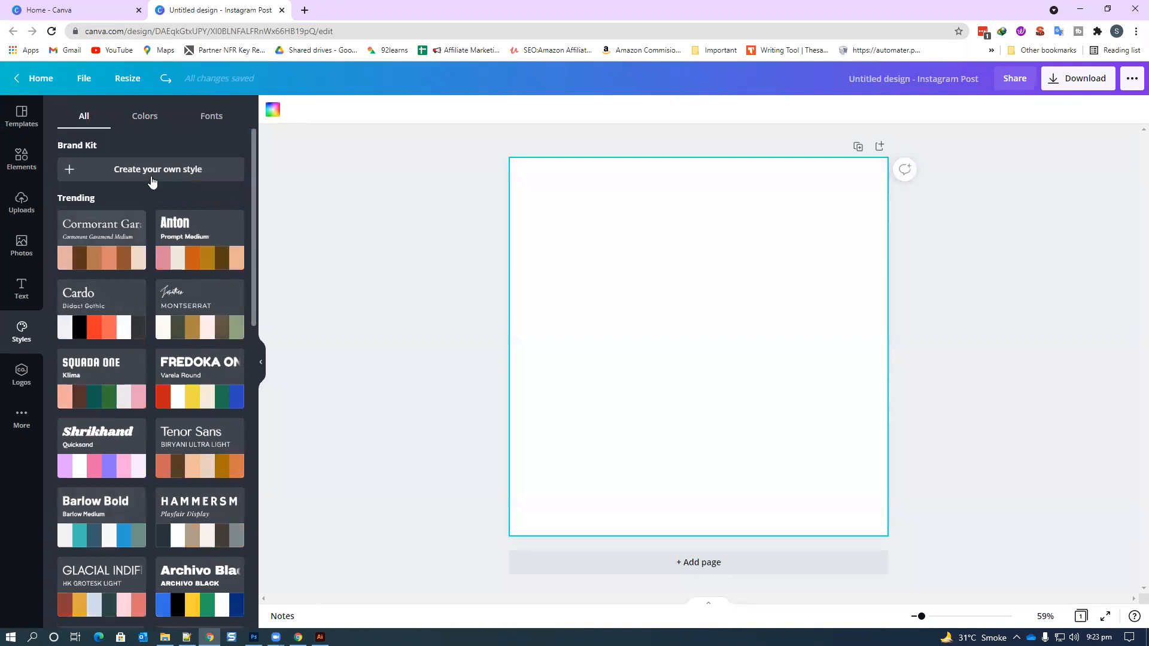
{"action": "left_click", "coordinate": [149, 170]}
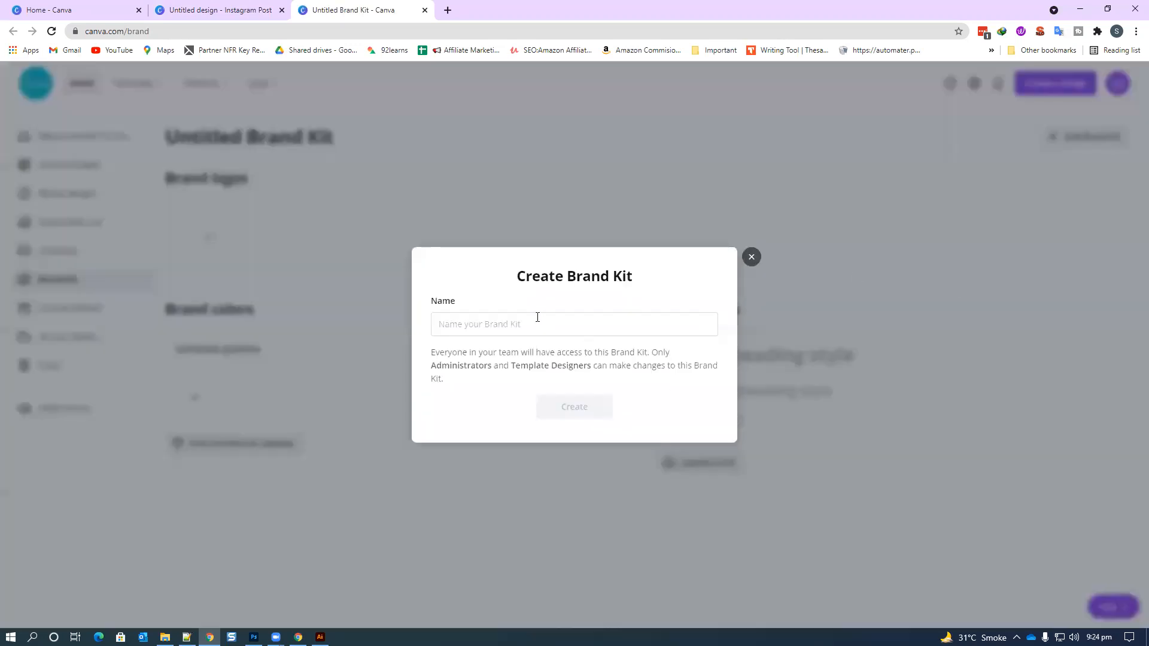
{"action": "left_click", "coordinate": [537, 318]}
{"action": "left_click", "coordinate": [751, 257]}
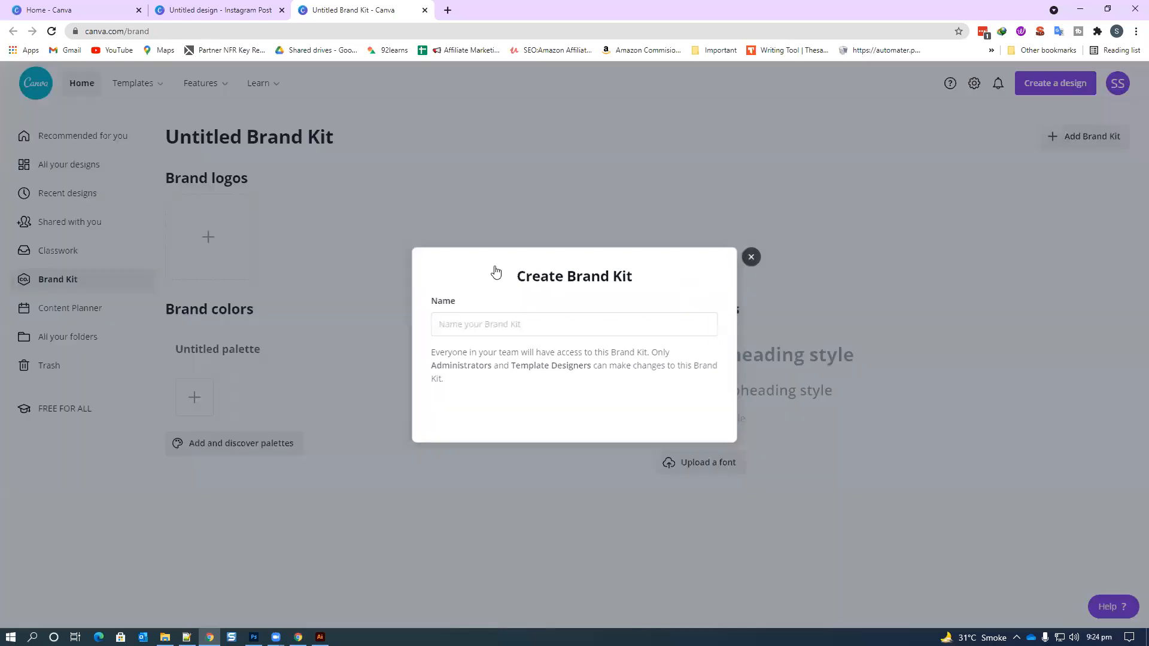
{"action": "key", "text": "ctrl+w"}
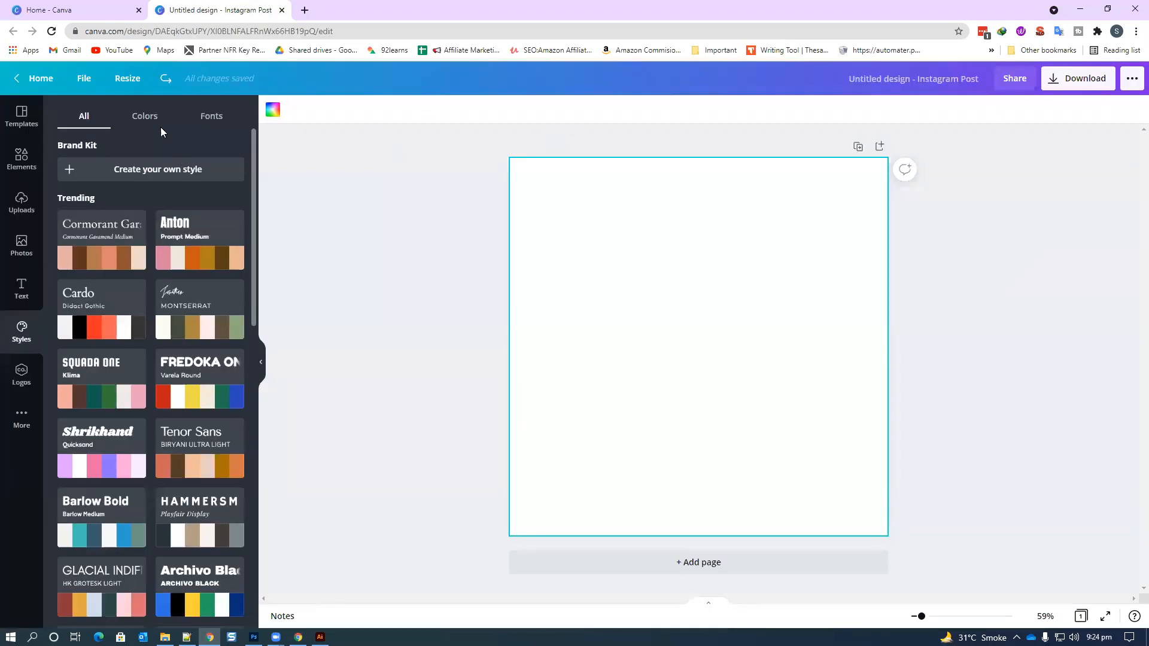
{"action": "left_click", "coordinate": [150, 120]}
{"action": "scroll", "coordinate": [108, 248], "scroll_direction": "down", "scroll_amount": 7}
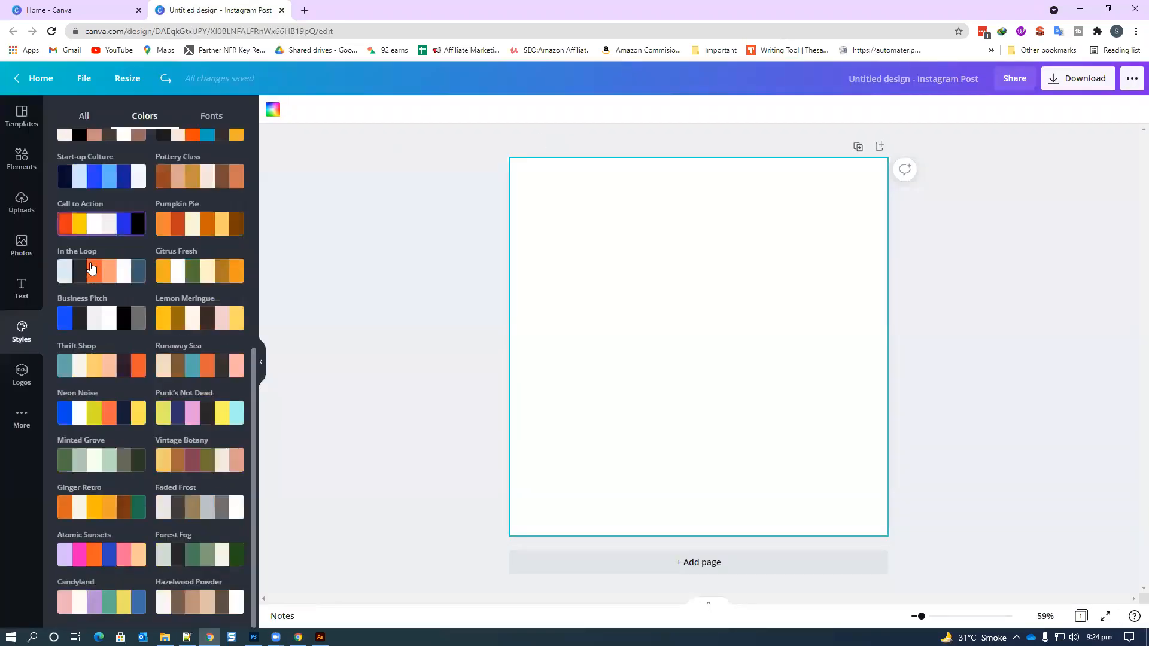
{"action": "scroll", "coordinate": [91, 267], "scroll_direction": "up", "scroll_amount": 7}
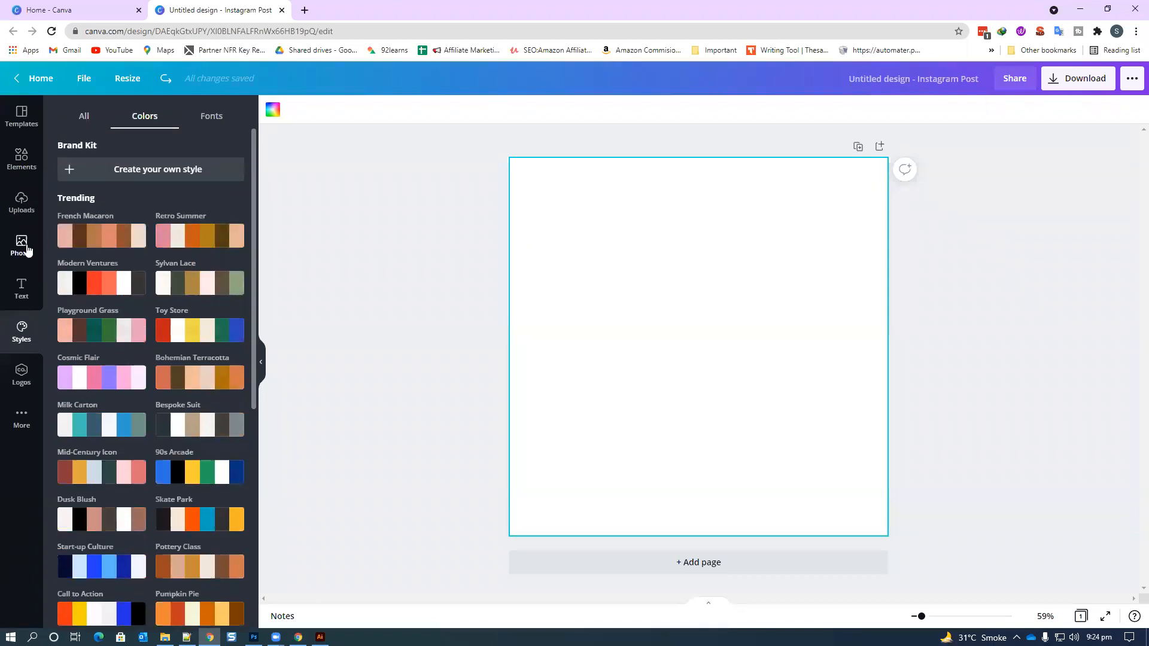
{"action": "left_click", "coordinate": [27, 250]}
{"action": "left_click", "coordinate": [22, 202]}
{"action": "left_click", "coordinate": [22, 115]}
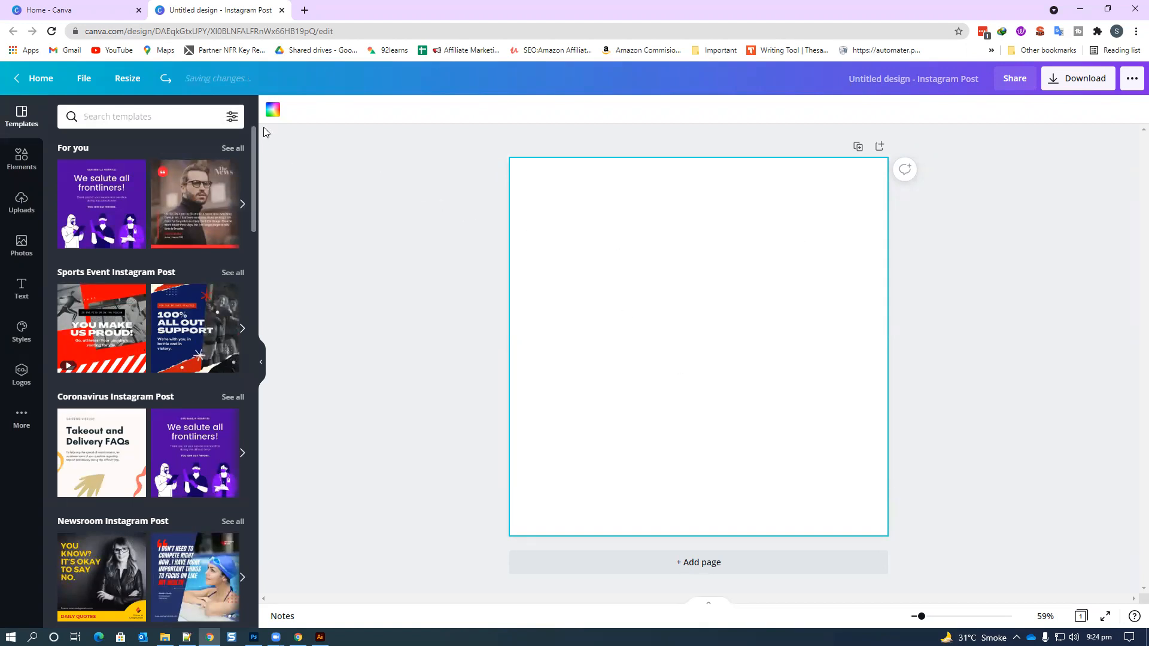
- Make the page background black
{"action": "left_click", "coordinate": [272, 110]}
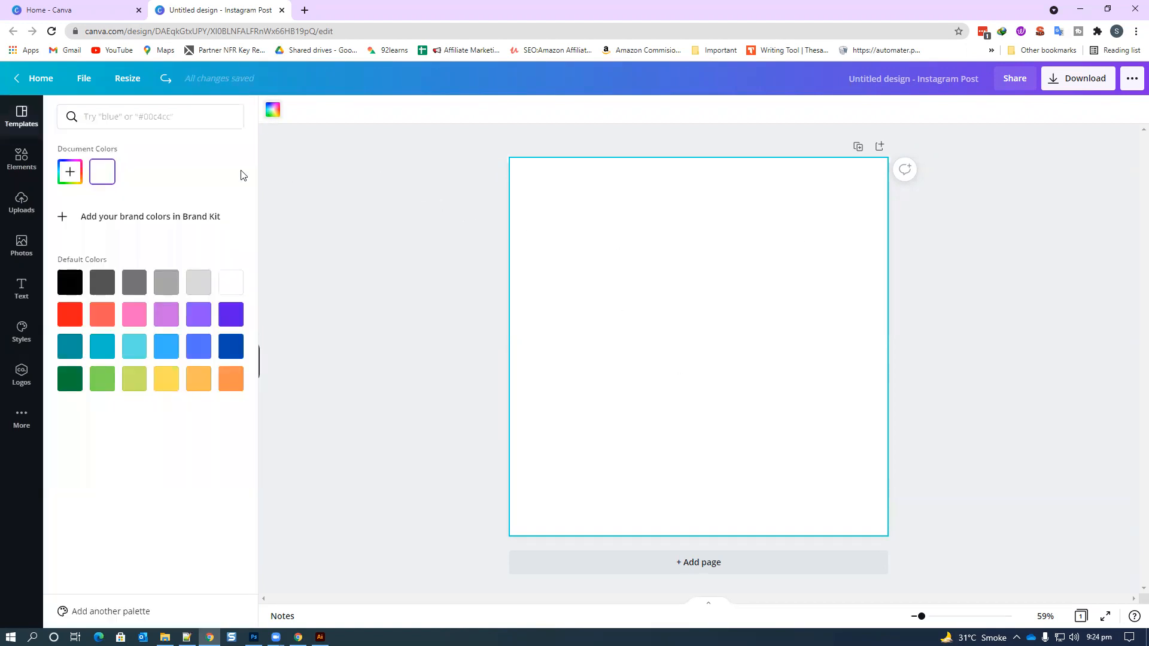
{"action": "left_click", "coordinate": [59, 290]}
{"action": "left_click", "coordinate": [429, 256]}
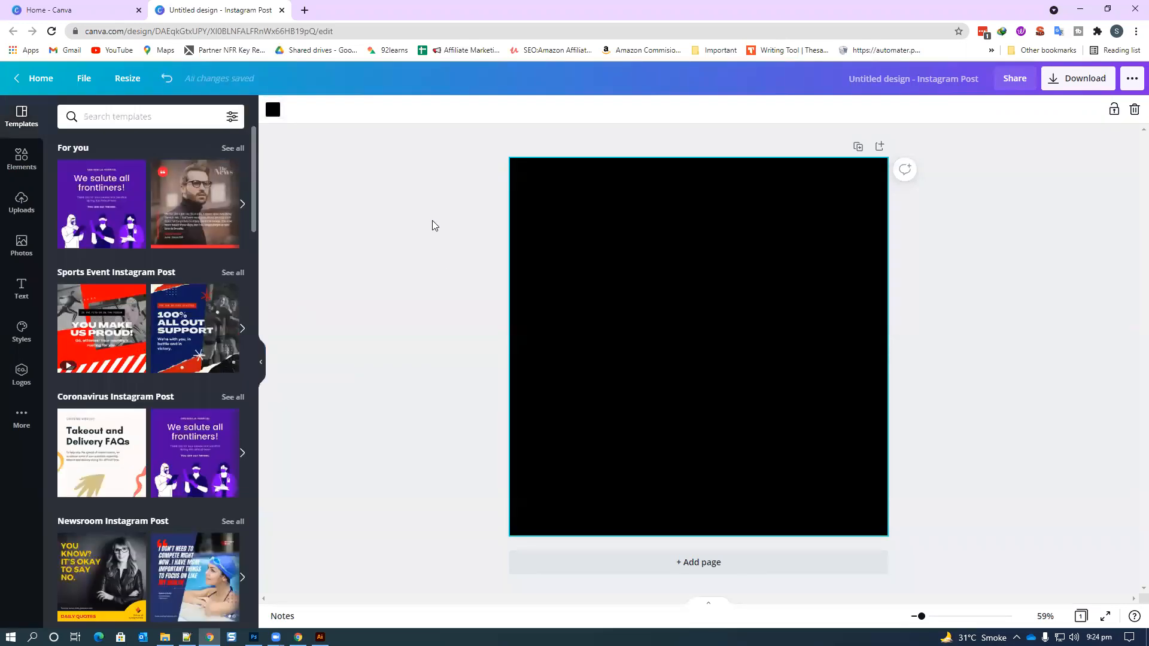
{"action": "left_click", "coordinate": [427, 244]}
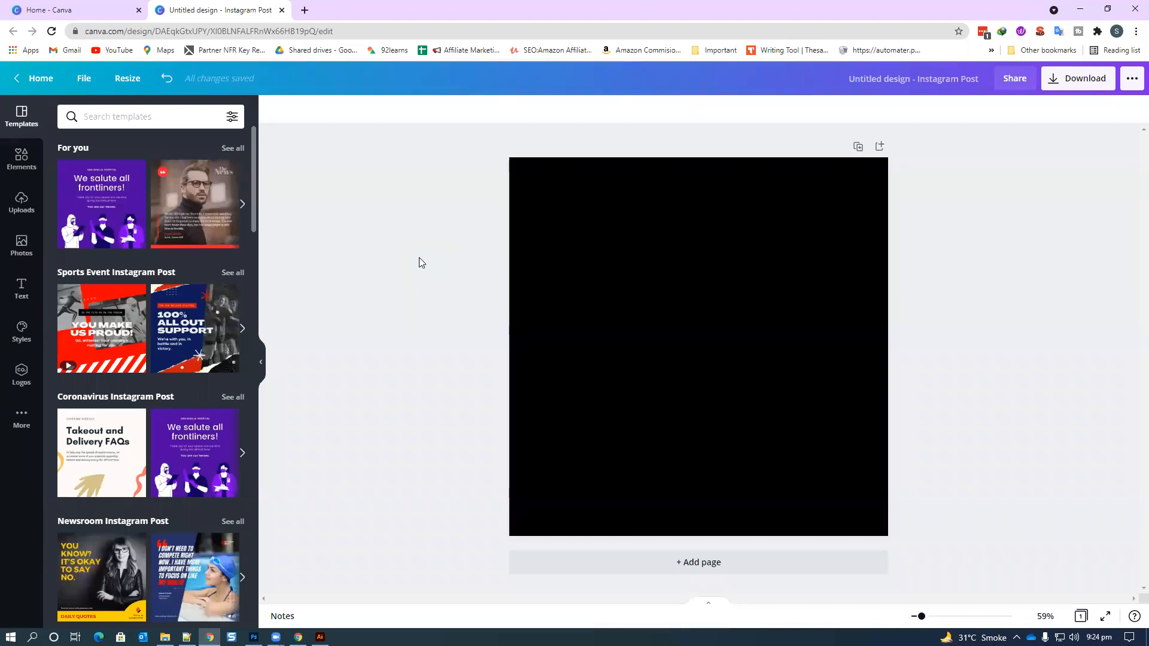
- Add a heading text box reading '3D TEXT'
{"action": "left_click", "coordinate": [21, 289]}
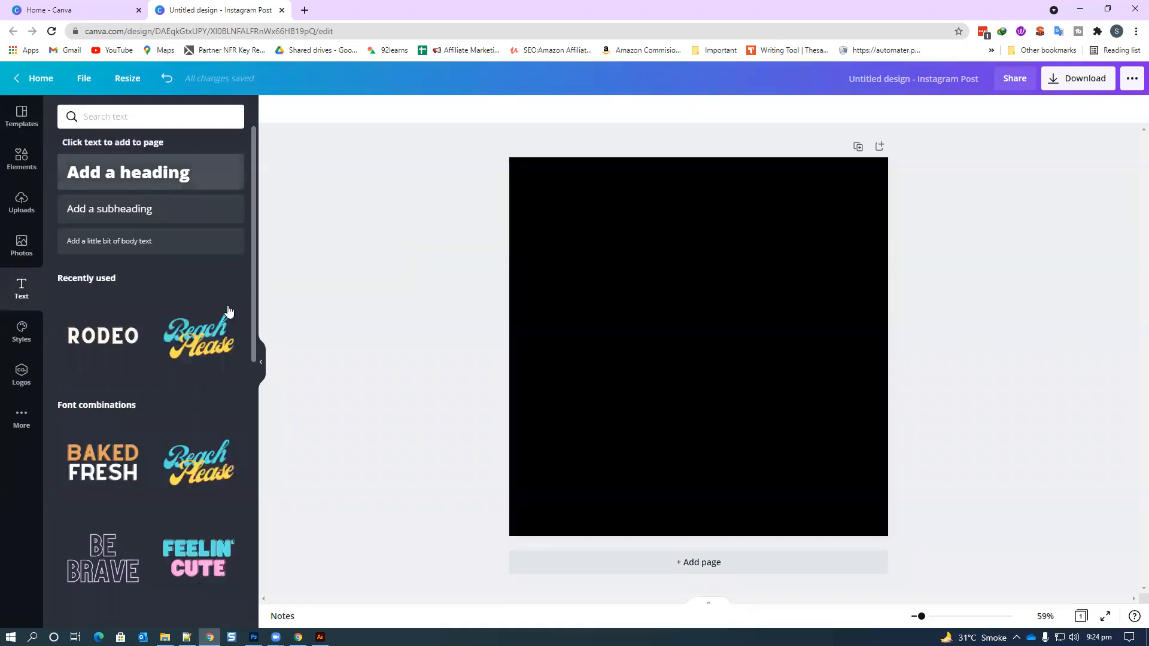
{"action": "left_click", "coordinate": [156, 183]}
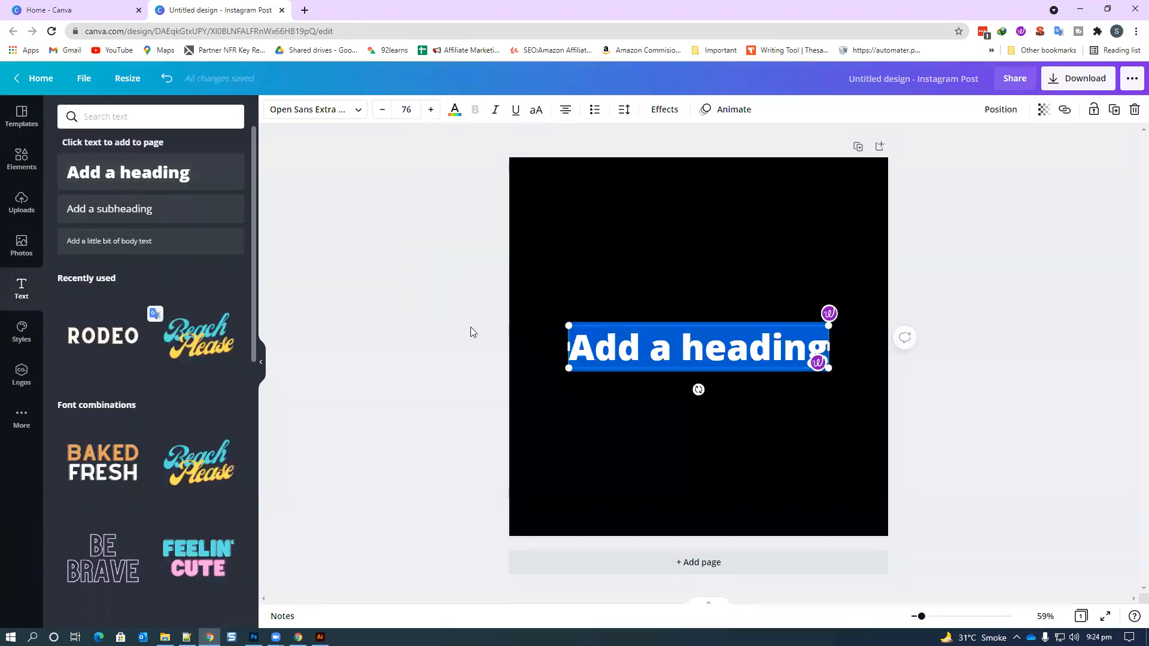
{"action": "type", "text": "3D Text"}
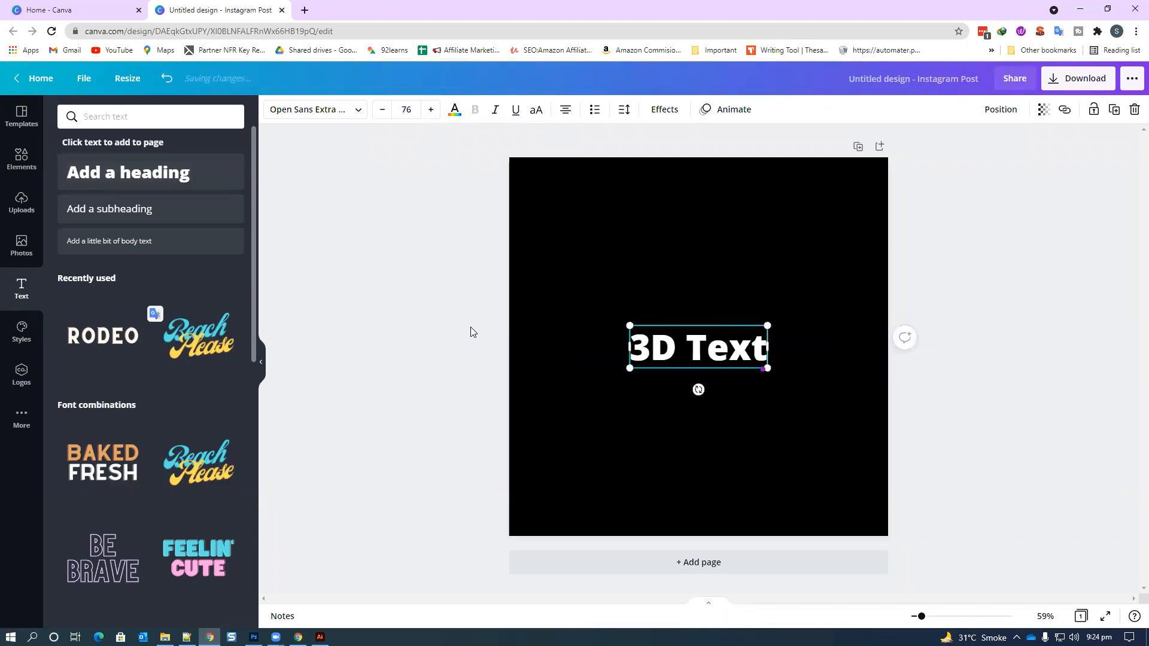
{"action": "key", "text": "BackSpace"}
{"action": "key", "text": "BackSpace"}
{"action": "key", "text": "BackSpace"}
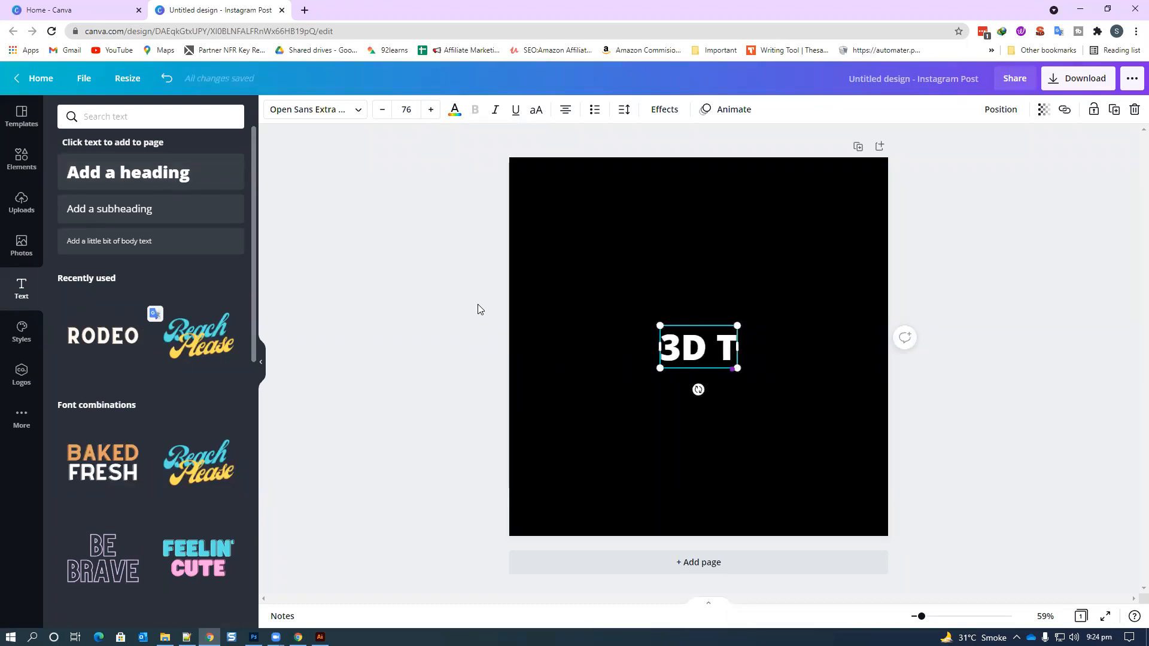
{"action": "type", "text": "TE"}
{"action": "key", "text": "BackSpace"}
{"action": "key", "text": "BackSpace"}
{"action": "type", "text": "EXCT"}
{"action": "key", "text": "BackSpace"}
{"action": "key", "text": "BackSpace"}
{"action": "type", "text": "T"}
- Enlarge the 3D TEXT heading to about double size and move it into the upper half
{"action": "left_click", "coordinate": [612, 451]}
{"action": "left_click", "coordinate": [629, 365]}
{"action": "left_click_drag", "start_coordinate": [628, 367], "coordinate": [489, 413]}
{"action": "left_click_drag", "start_coordinate": [666, 345], "coordinate": [734, 278]}
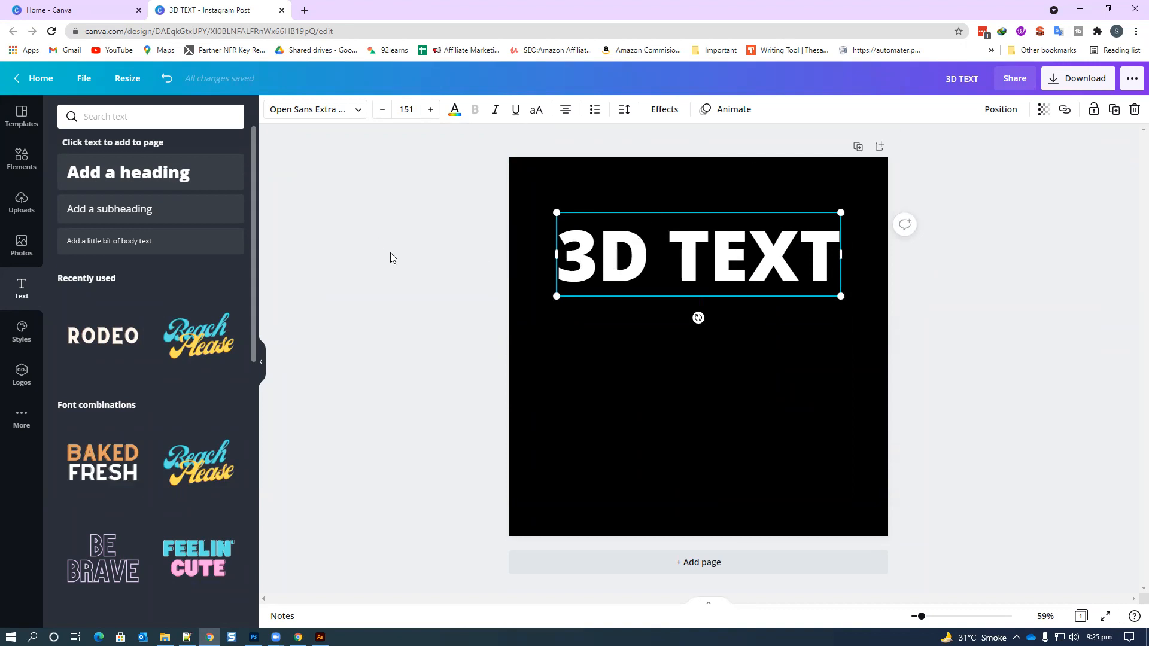
- Try the Archivo Black and Intro Rust fonts on the heading
{"action": "left_click", "coordinate": [358, 113]}
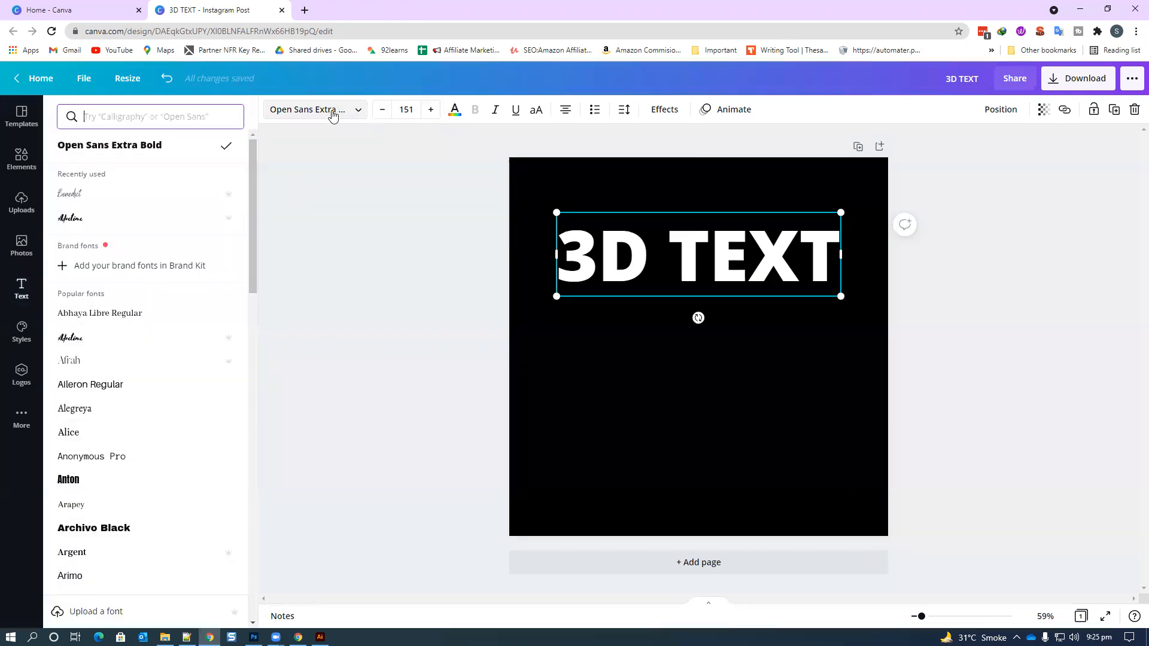
{"action": "scroll", "coordinate": [197, 251], "scroll_direction": "down", "scroll_amount": 6}
{"action": "left_click", "coordinate": [168, 170]}
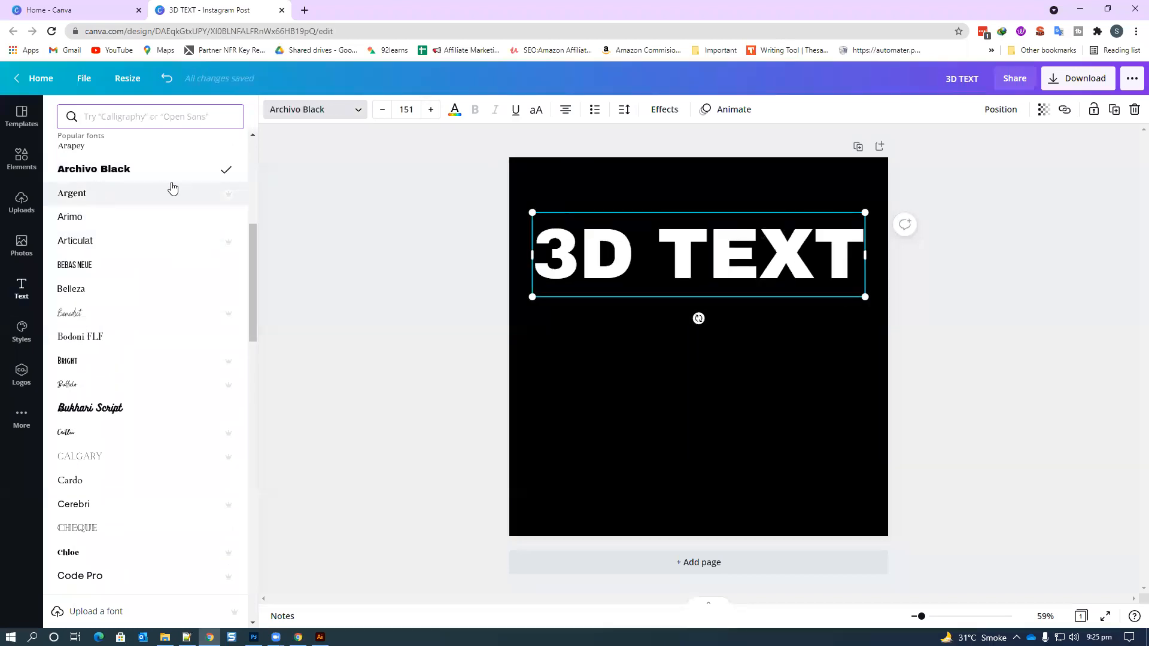
{"action": "scroll", "coordinate": [202, 293], "scroll_direction": "down", "scroll_amount": 11}
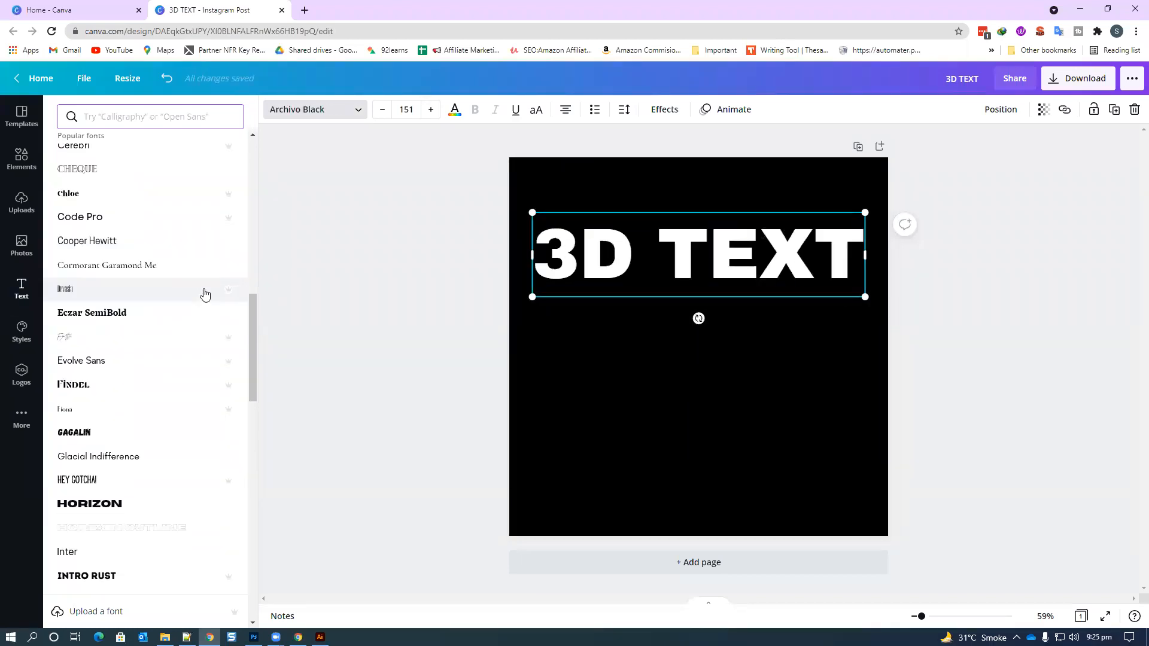
{"action": "left_click", "coordinate": [144, 337]}
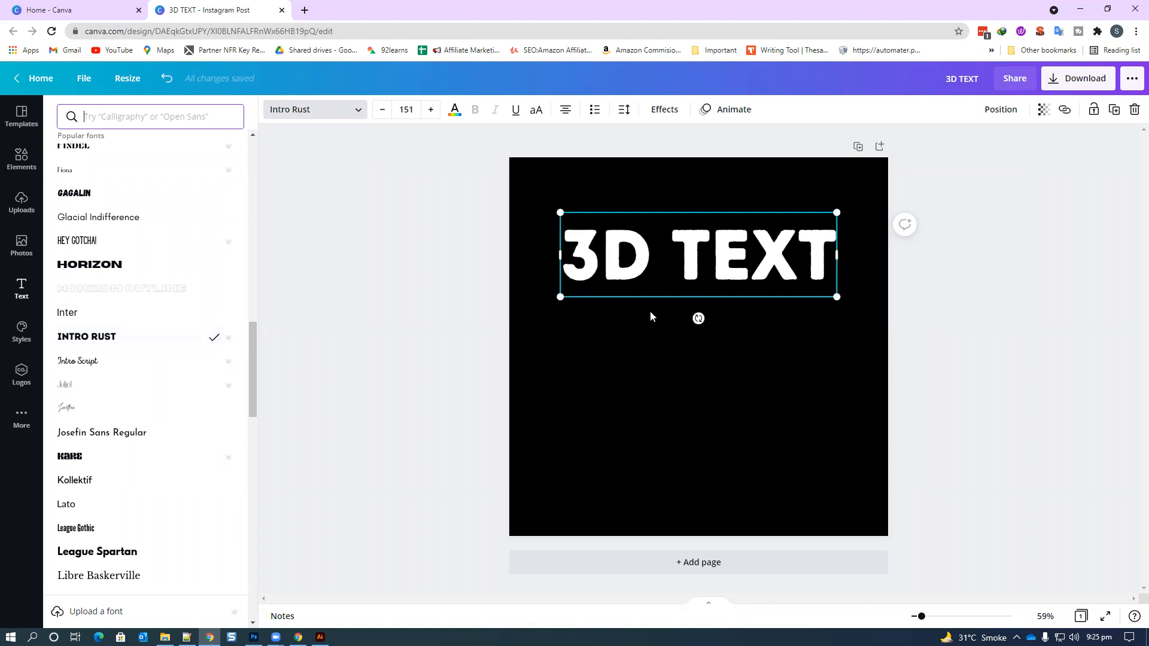
{"action": "scroll", "coordinate": [172, 371], "scroll_direction": "up", "scroll_amount": 4}
- Search the fonts for 'IMPACT' and set the heading in Anton
{"action": "left_click", "coordinate": [144, 116]}
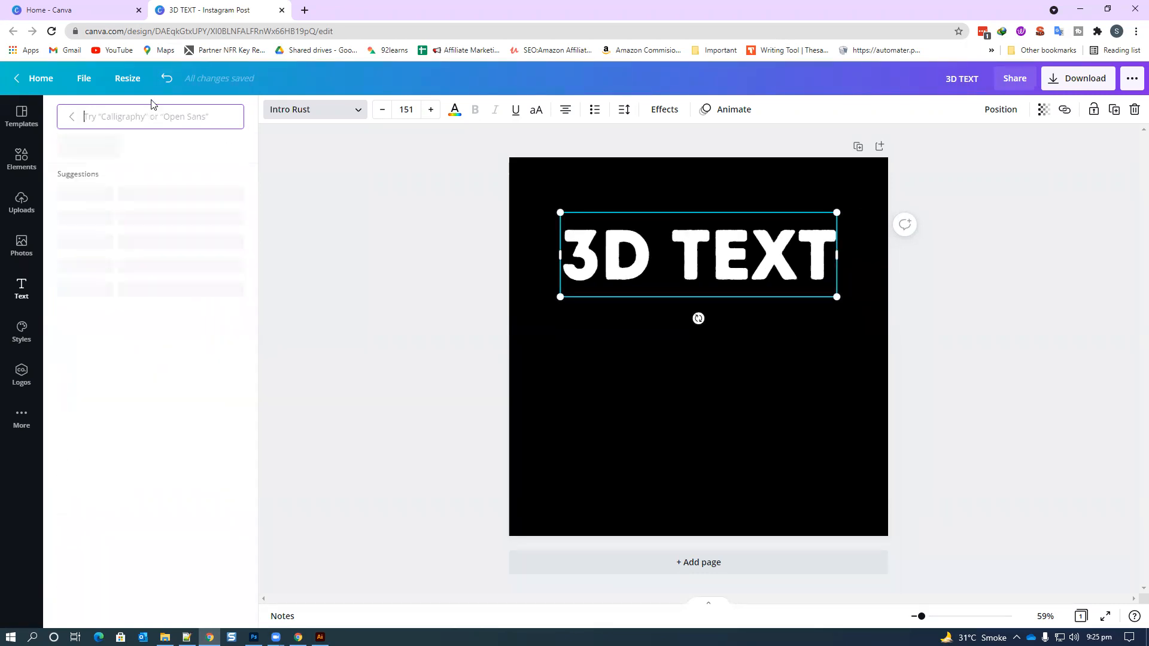
{"action": "type", "text": "IMPACT"}
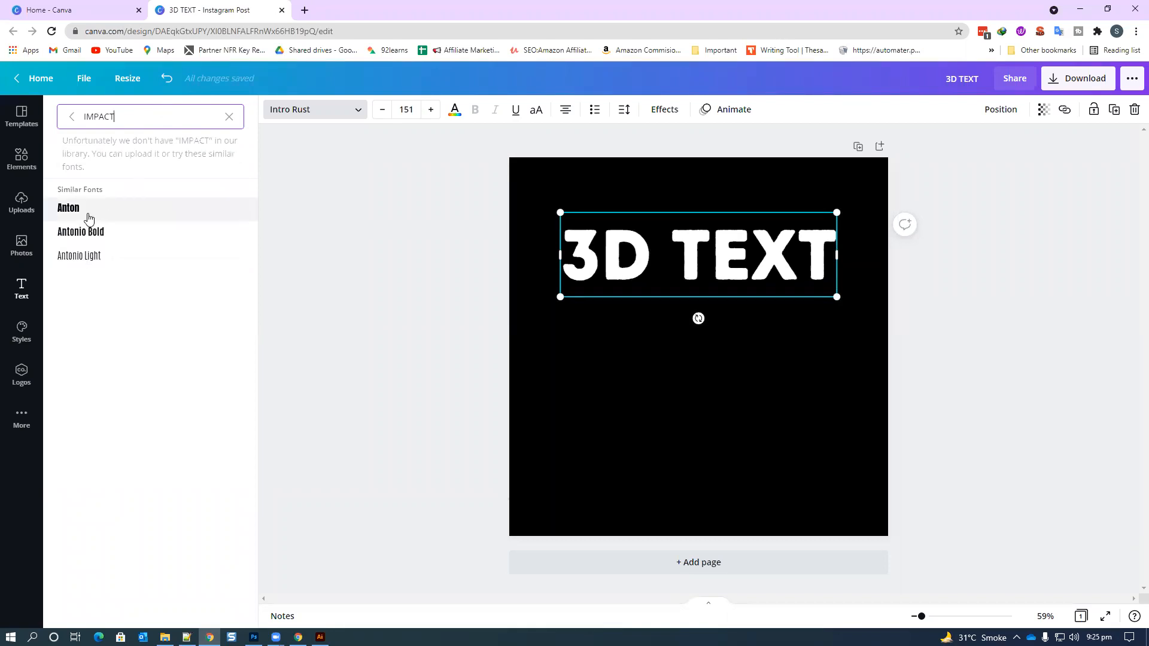
{"action": "left_click", "coordinate": [86, 217]}
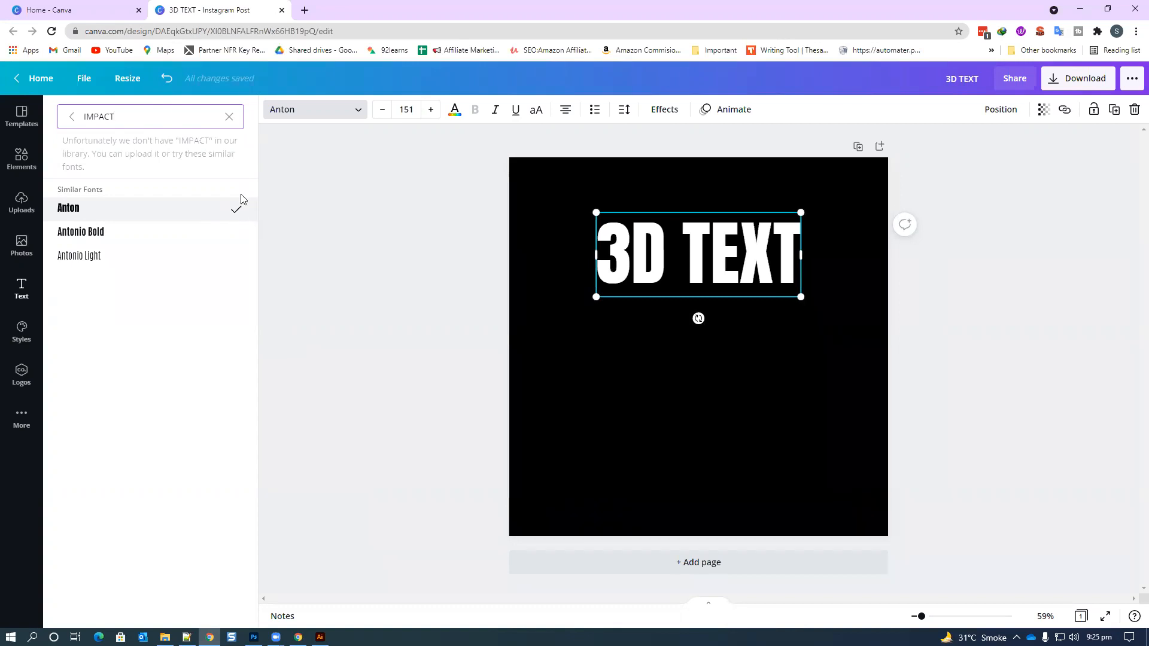
{"action": "left_click", "coordinate": [228, 119]}
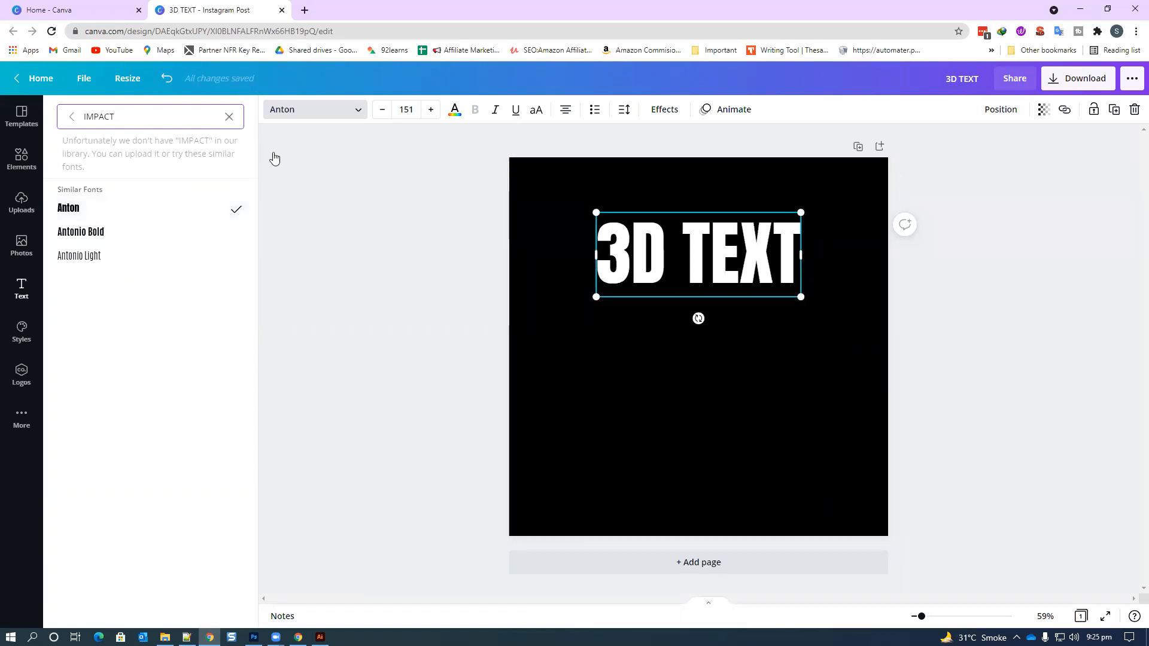
{"action": "left_click", "coordinate": [369, 200]}
{"action": "left_click", "coordinate": [660, 243]}
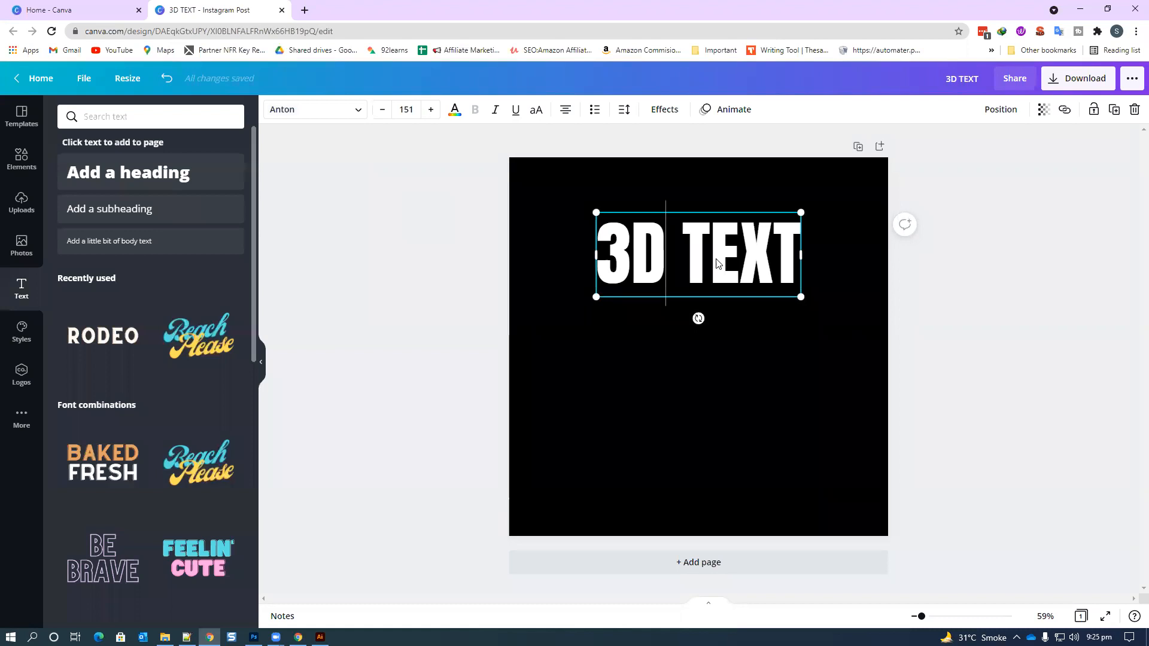
{"action": "left_click", "coordinate": [915, 344]}
{"action": "left_click", "coordinate": [731, 253]}
- Add a Shadow effect to 3D TEXT with direction 0
{"action": "left_click", "coordinate": [663, 111]}
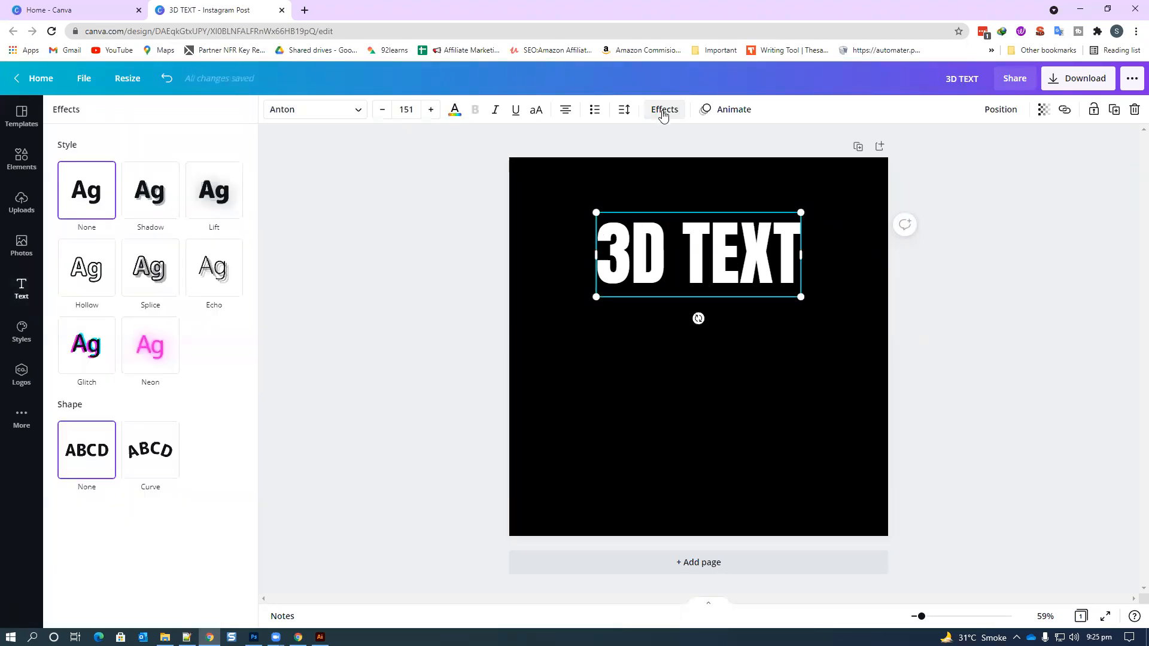
{"action": "left_click", "coordinate": [154, 209]}
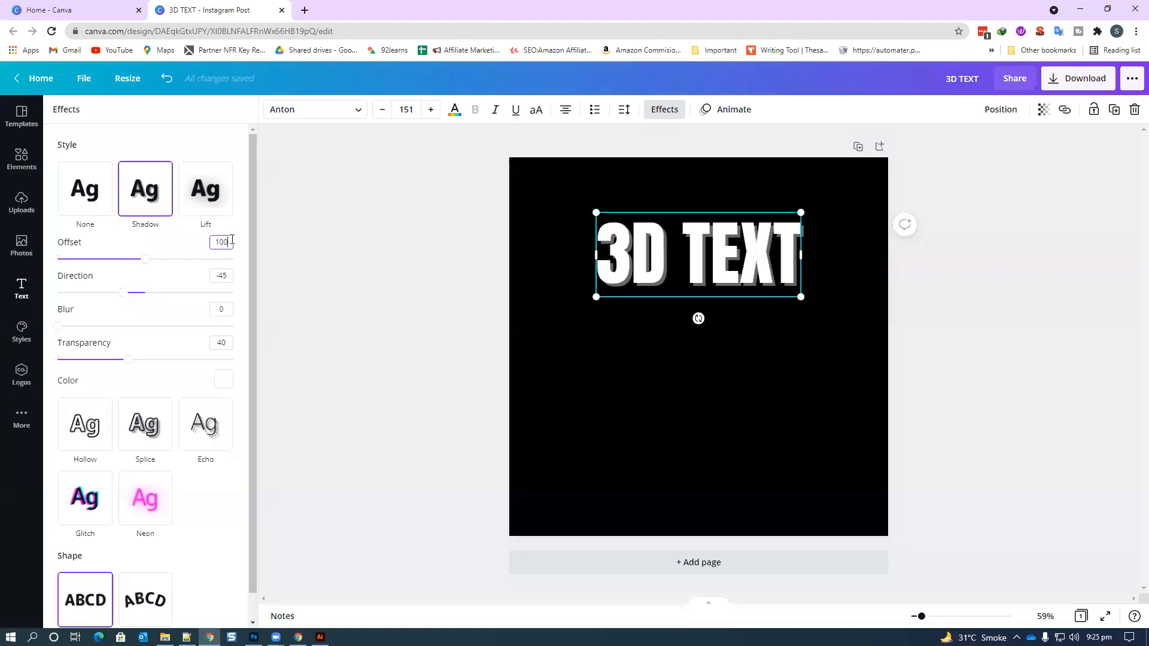
{"action": "left_click_drag", "start_coordinate": [122, 293], "coordinate": [144, 293]}
{"action": "left_click", "coordinate": [222, 276]}
{"action": "type", "text": "0"}
{"action": "key", "text": "Tab"}
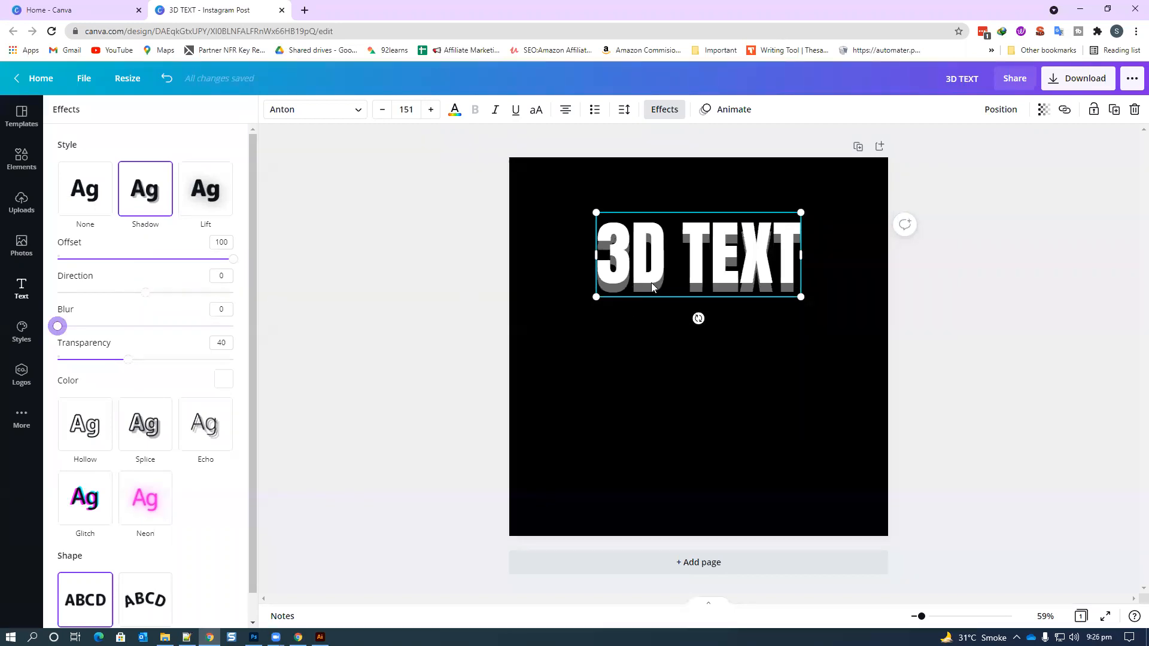
{"action": "left_click_drag", "start_coordinate": [152, 301], "coordinate": [283, 265]}
{"action": "left_click", "coordinate": [225, 277]}
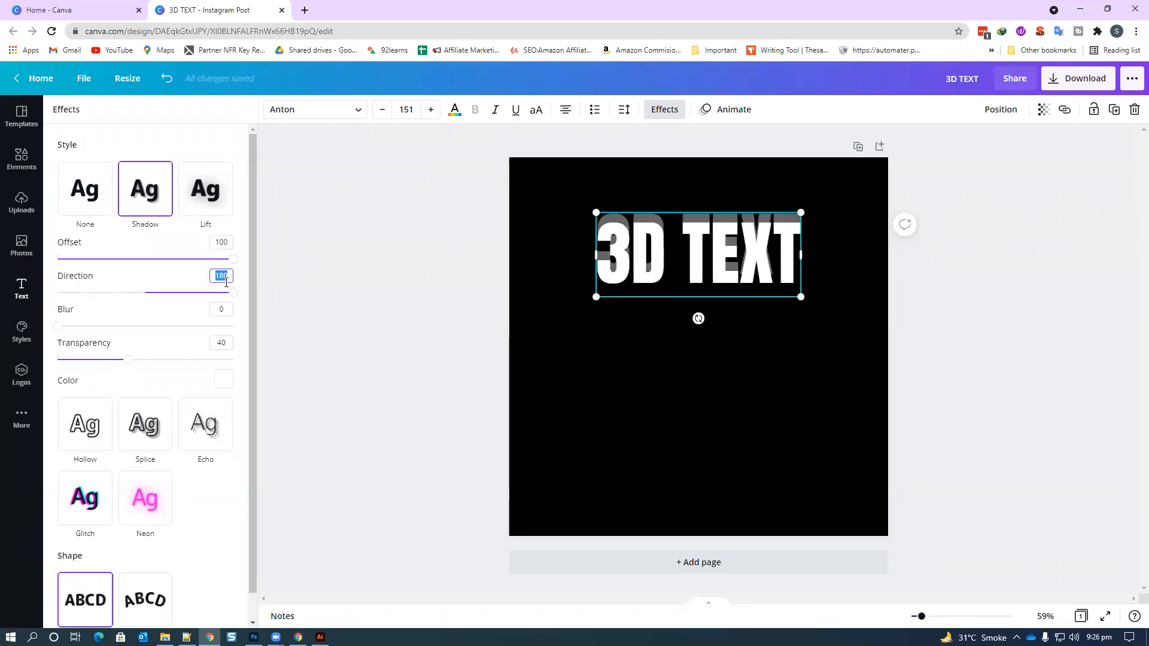
{"action": "type", "text": "0"}
- Set the shadow blur to 100, transparency to 100 and colour to black
{"action": "left_click", "coordinate": [217, 310]}
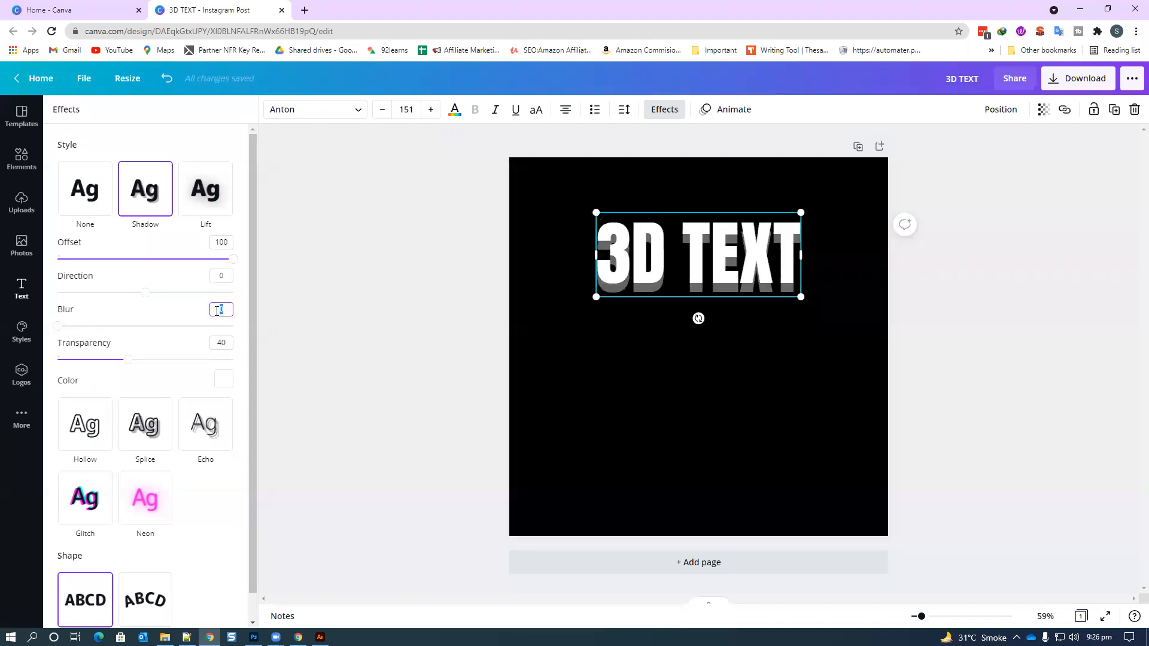
{"action": "key", "text": "Tab"}
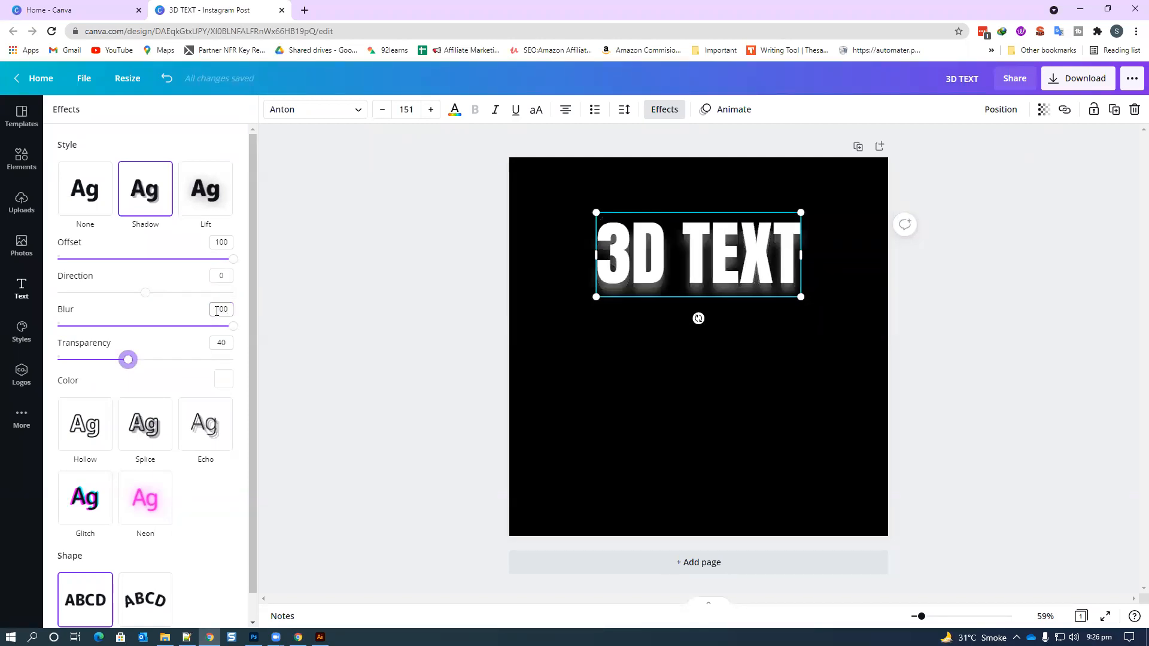
{"action": "left_click", "coordinate": [211, 348]}
{"action": "left_click", "coordinate": [218, 309]}
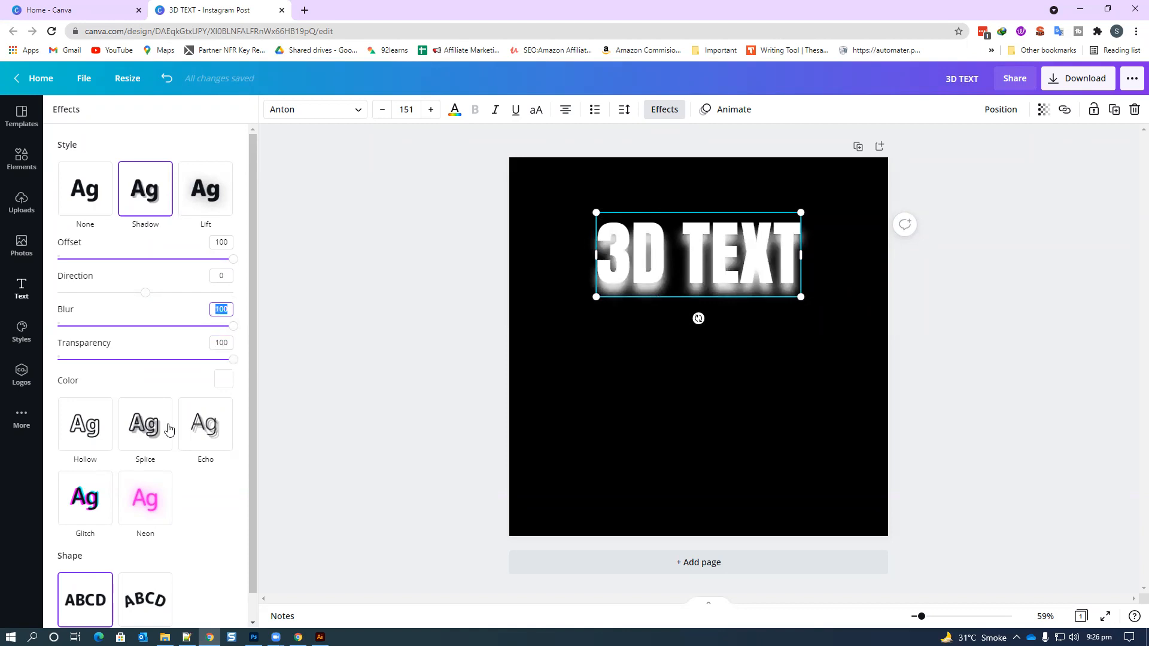
{"action": "left_click", "coordinate": [223, 379]}
{"action": "left_click", "coordinate": [94, 430]}
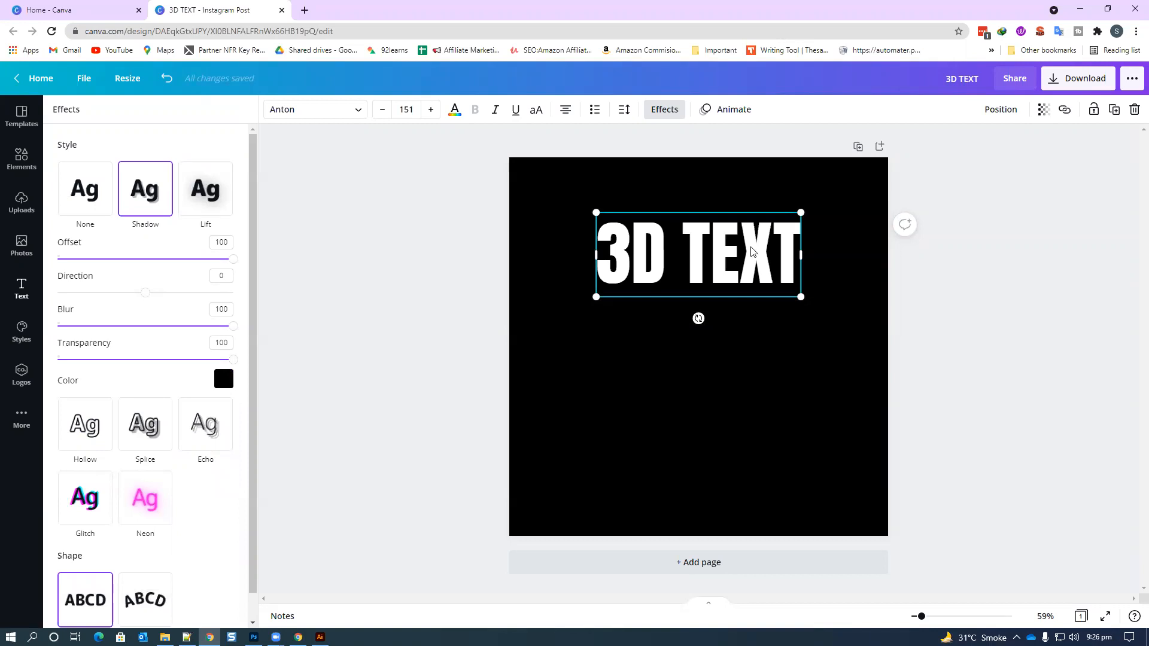
{"action": "left_click", "coordinate": [932, 288]}
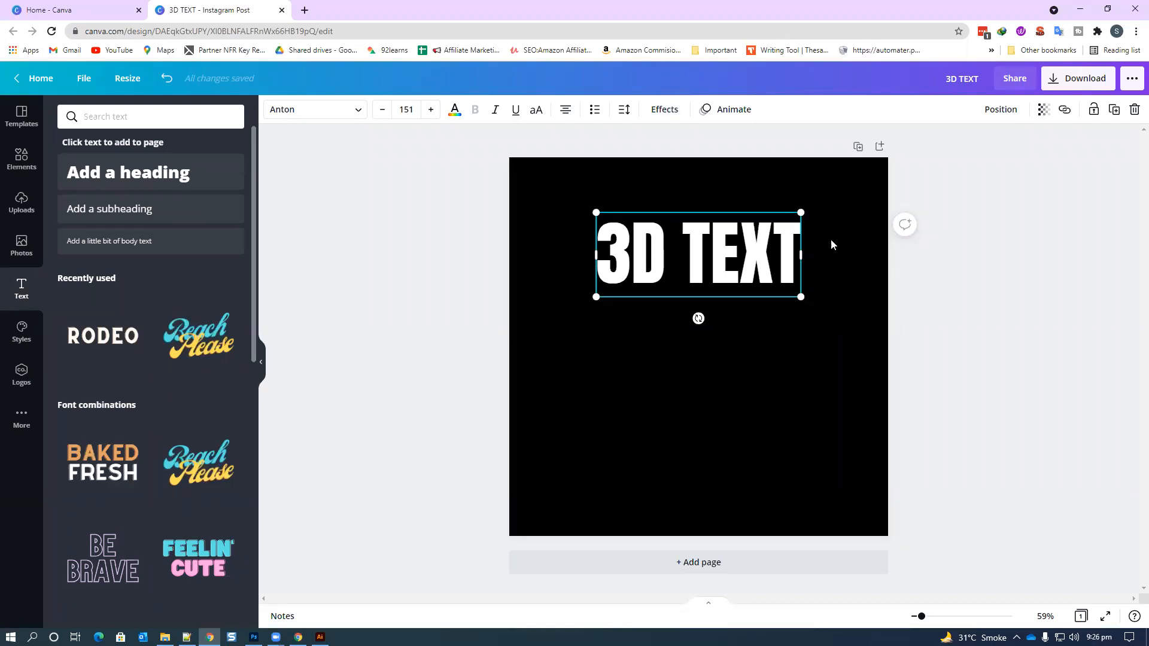
- Duplicate 3D TEXT twice, stacking the copies below the original
{"action": "key", "text": "alt"}
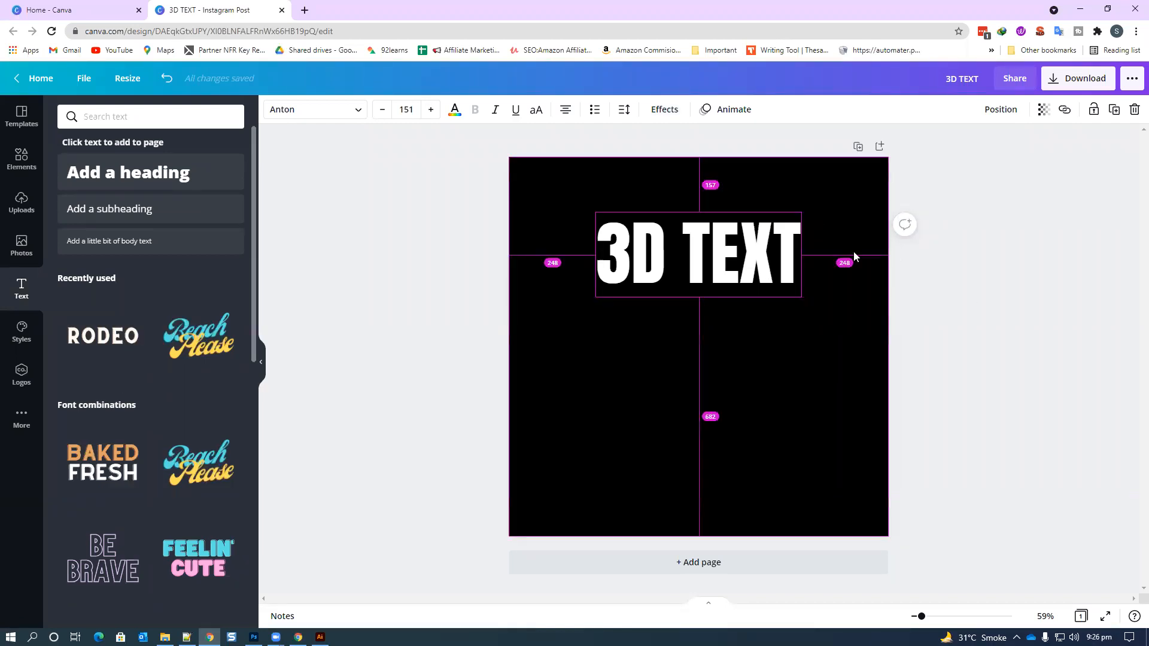
{"action": "key", "text": "alt"}
{"action": "left_click_drag", "start_coordinate": [749, 256], "coordinate": [749, 348], "text": "alt"}
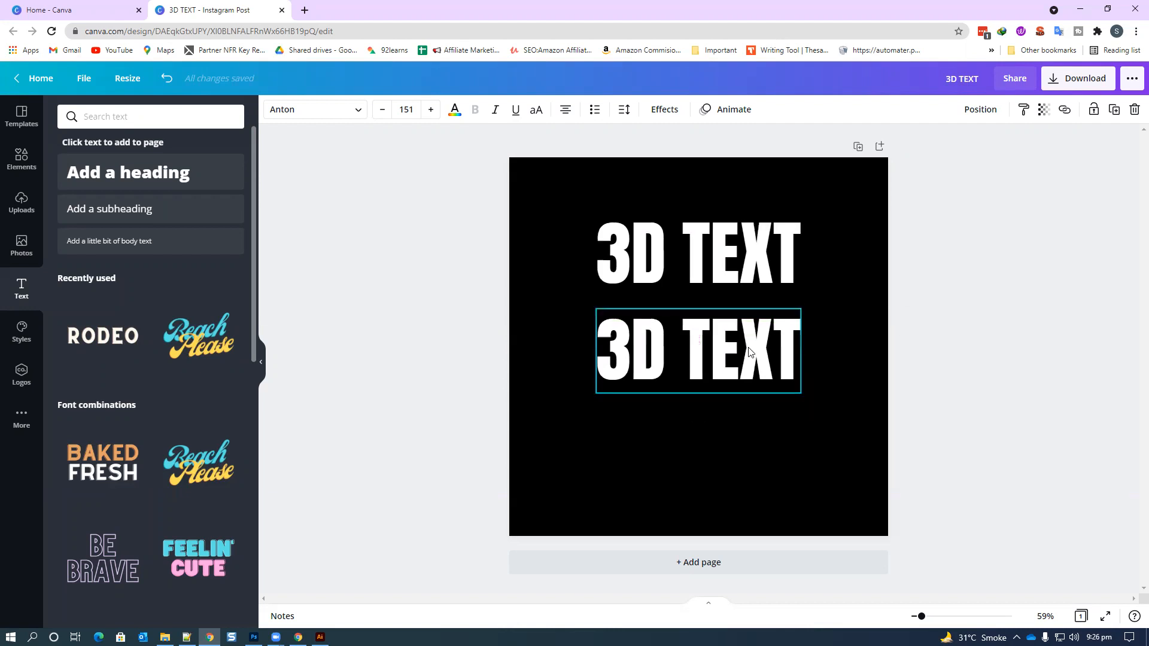
{"action": "left_click_drag", "start_coordinate": [748, 390], "coordinate": [747, 435], "text": "alt"}
- Turn the middle copy red and retype it as 'EFFECT'
{"action": "left_click", "coordinate": [738, 333]}
{"action": "left_click", "coordinate": [455, 109]}
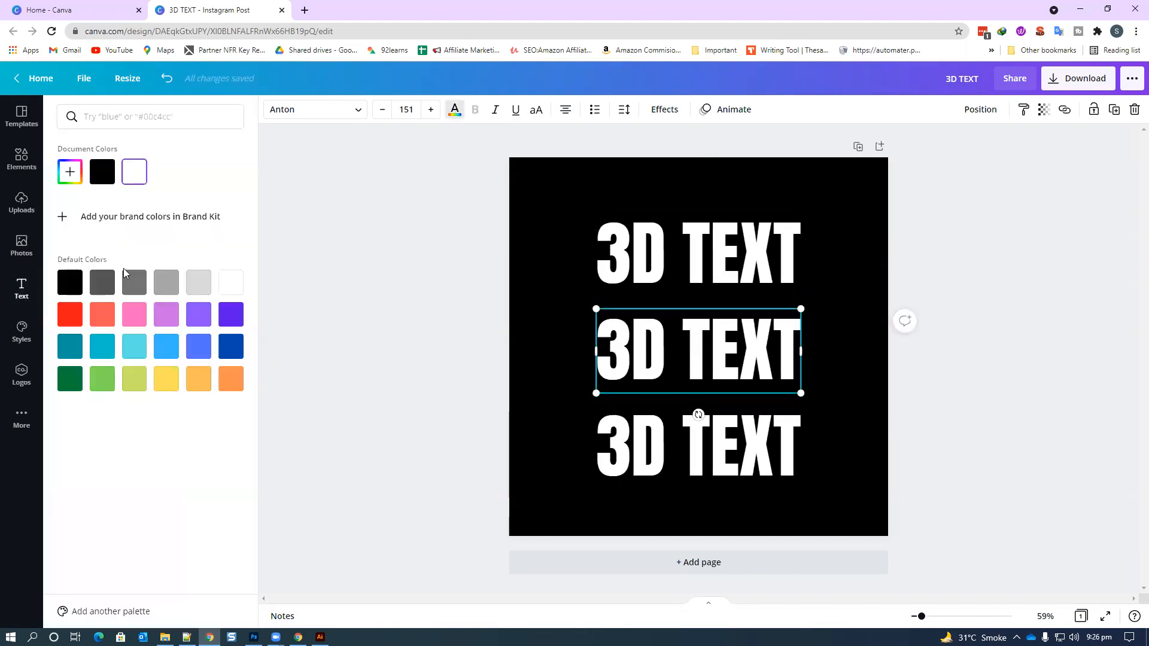
{"action": "left_click", "coordinate": [70, 314]}
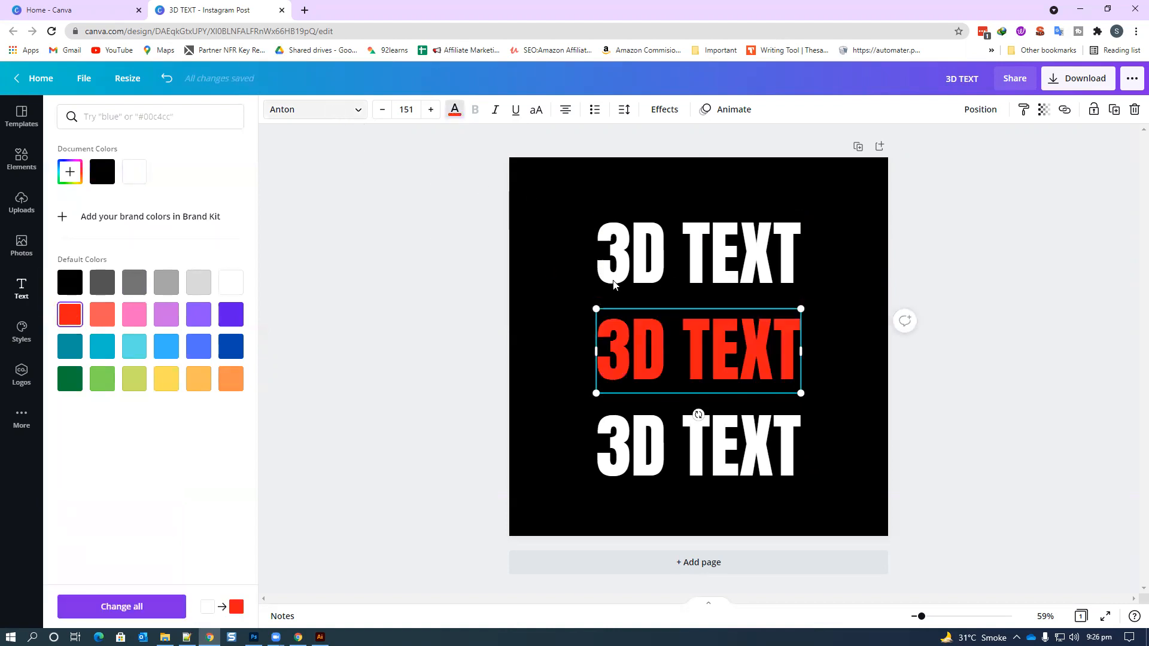
{"action": "double_click", "coordinate": [628, 337]}
{"action": "key", "text": "ctrl+a"}
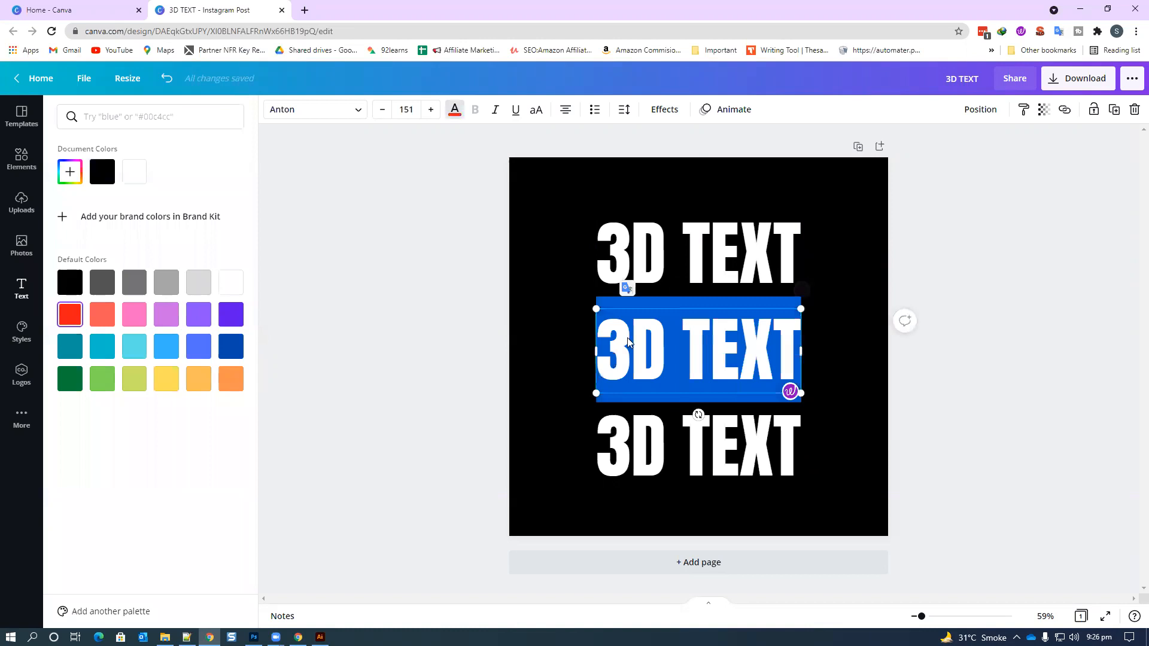
{"action": "type", "text": "e"}
{"action": "key", "text": "BackSpace"}
{"action": "type", "text": "EFF"}
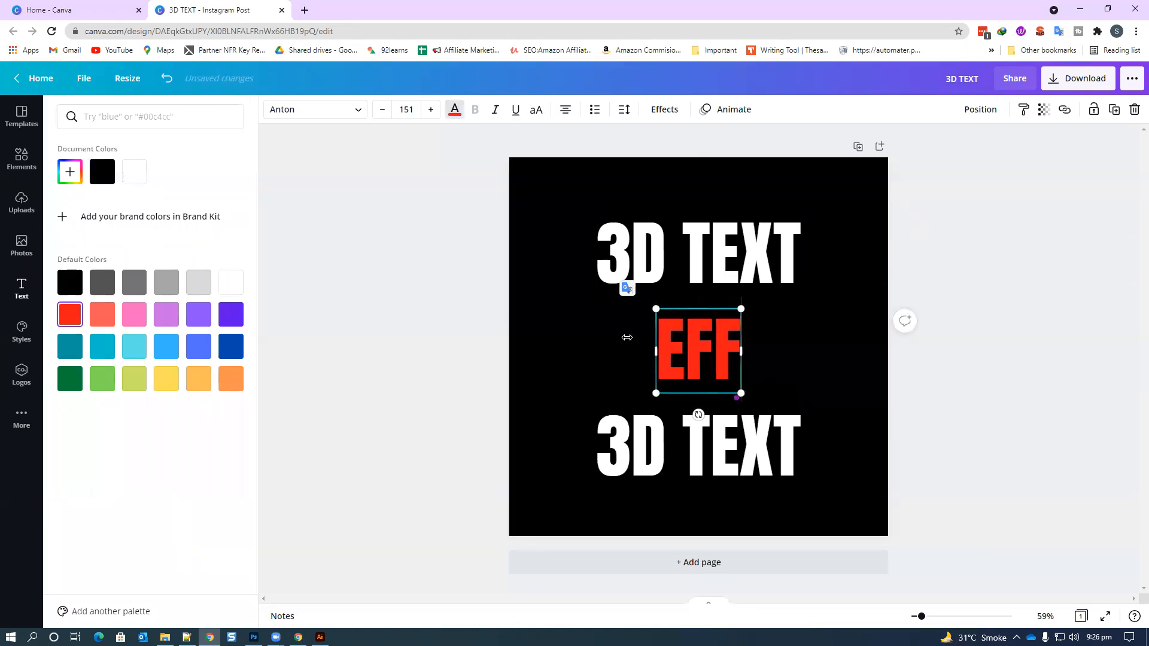
{"action": "type", "text": "ECT"}
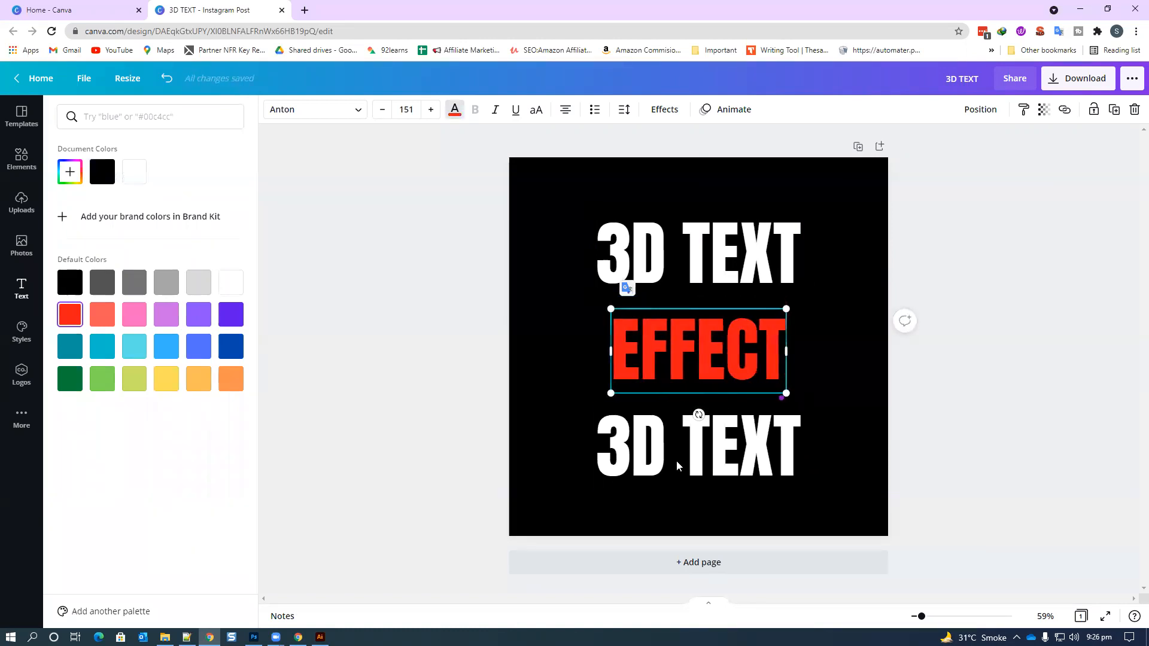
- Retype the bottom copy as 'IN CANVA'
{"action": "left_click", "coordinate": [668, 445]}
{"action": "left_click", "coordinate": [669, 444]}
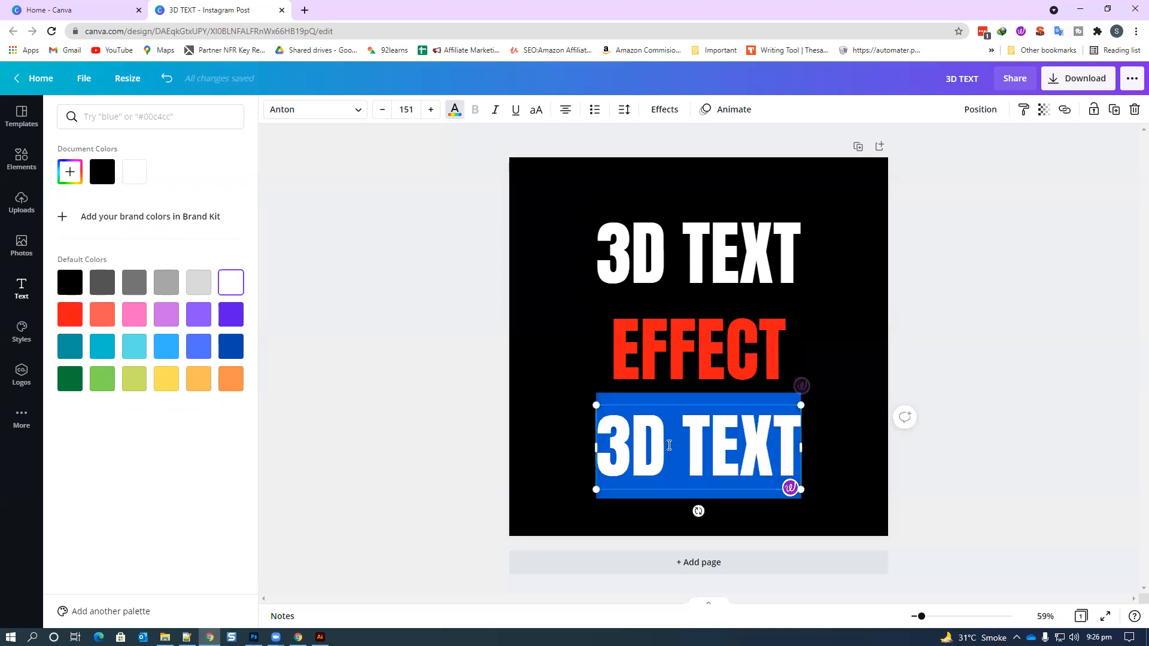
{"action": "type", "text": "IN CANV"}
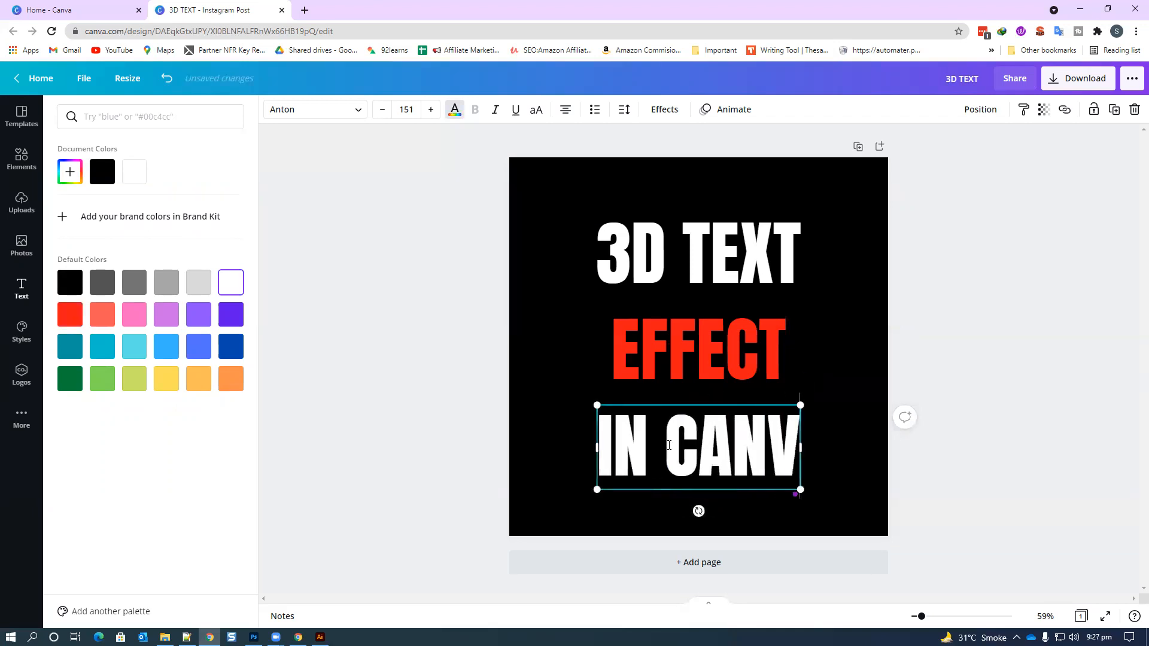
{"action": "type", "text": "A"}
{"action": "left_click", "coordinate": [1020, 395]}
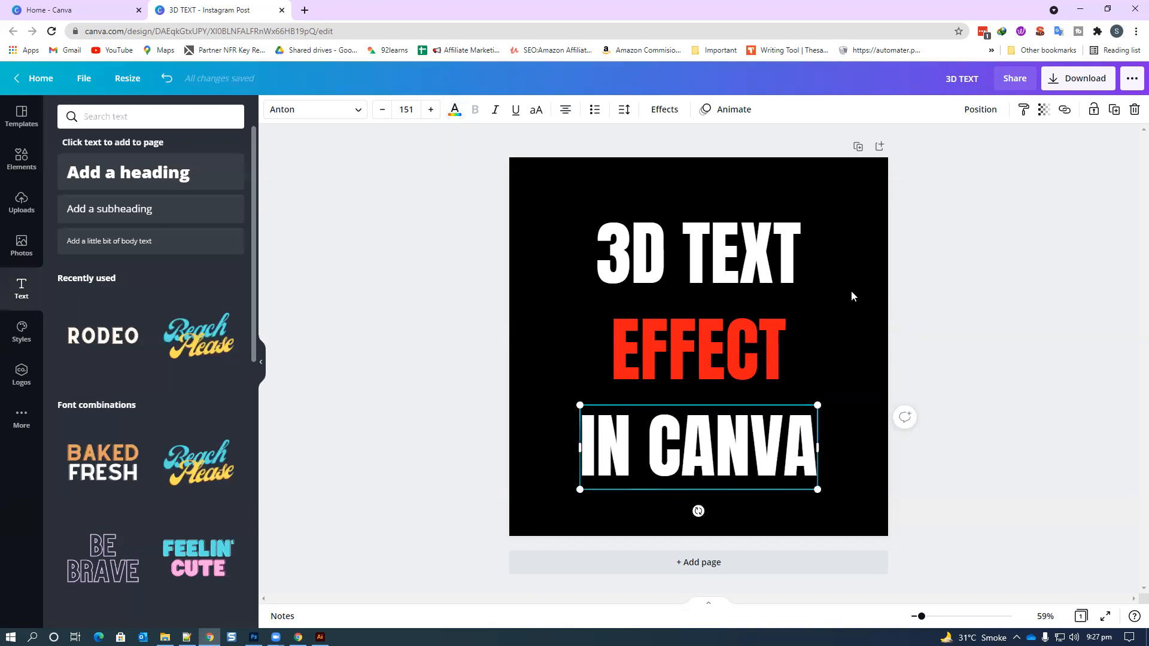
{"action": "left_click", "coordinate": [756, 268]}
- Widen 3D TEXT and IN CANVA to the page width, with EFFECT and IN CANVA packed beneath
{"action": "left_click_drag", "start_coordinate": [713, 257], "coordinate": [678, 229]}
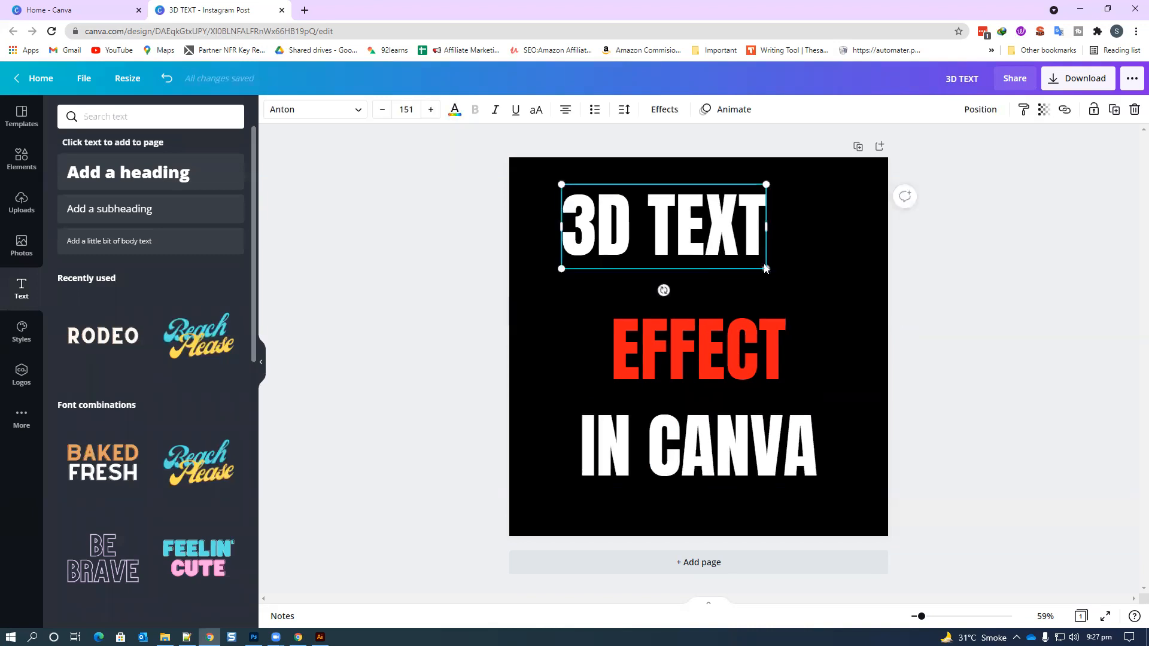
{"action": "left_click_drag", "start_coordinate": [794, 278], "coordinate": [881, 325]}
{"action": "left_click_drag", "start_coordinate": [761, 373], "coordinate": [824, 410]}
{"action": "left_click_drag", "start_coordinate": [723, 459], "coordinate": [706, 429]}
{"action": "left_click_drag", "start_coordinate": [813, 461], "coordinate": [885, 507]}
{"action": "left_click_drag", "start_coordinate": [844, 461], "coordinate": [845, 458]}
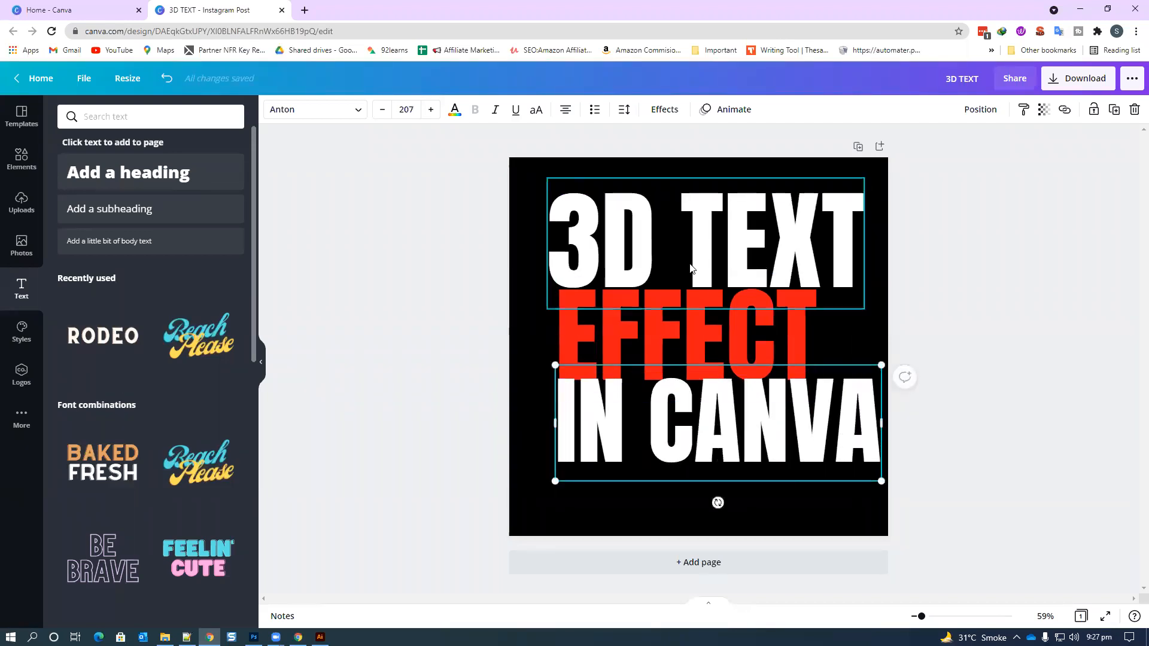
- Select EFFECT and IN CANVA and look over the layer order options
{"action": "left_click", "coordinate": [784, 316]}
{"action": "left_click", "coordinate": [766, 418], "text": "shift"}
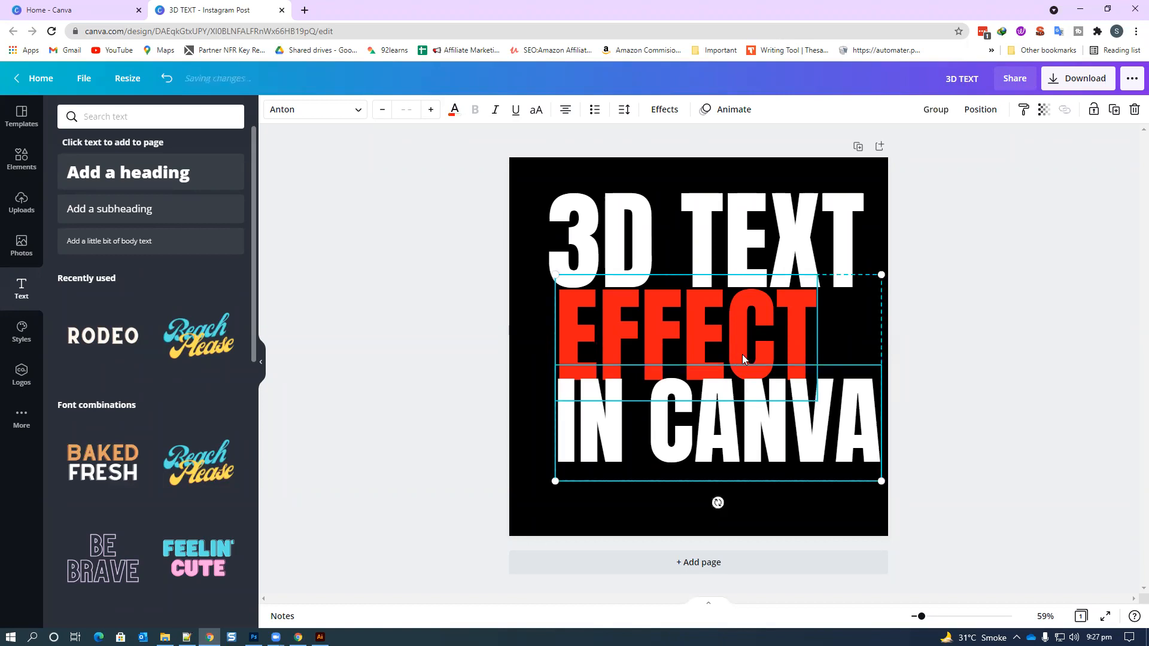
{"action": "left_click", "coordinate": [978, 115]}
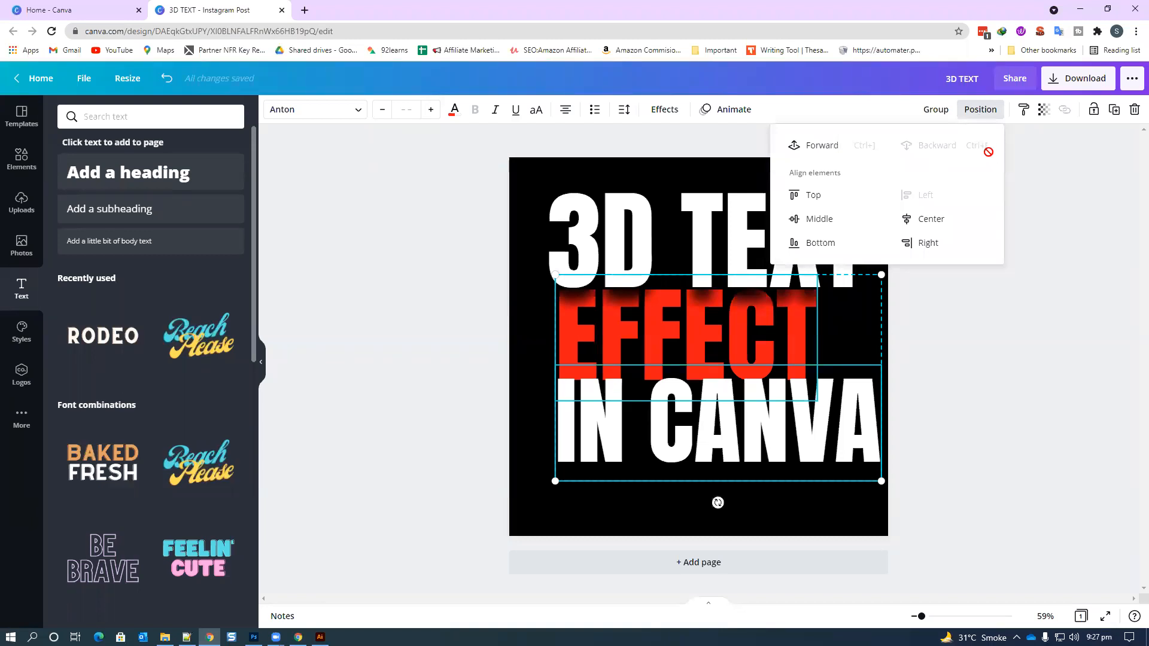
{"action": "left_click", "coordinate": [1012, 355]}
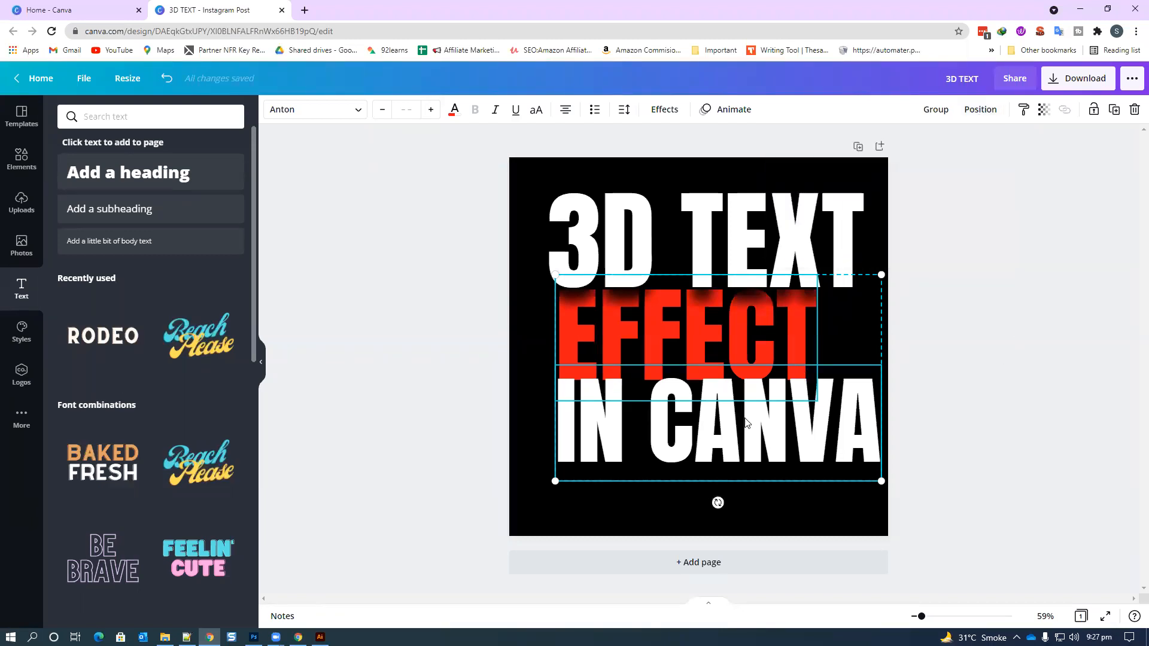
{"action": "left_click", "coordinate": [1036, 385]}
{"action": "left_click", "coordinate": [747, 456]}
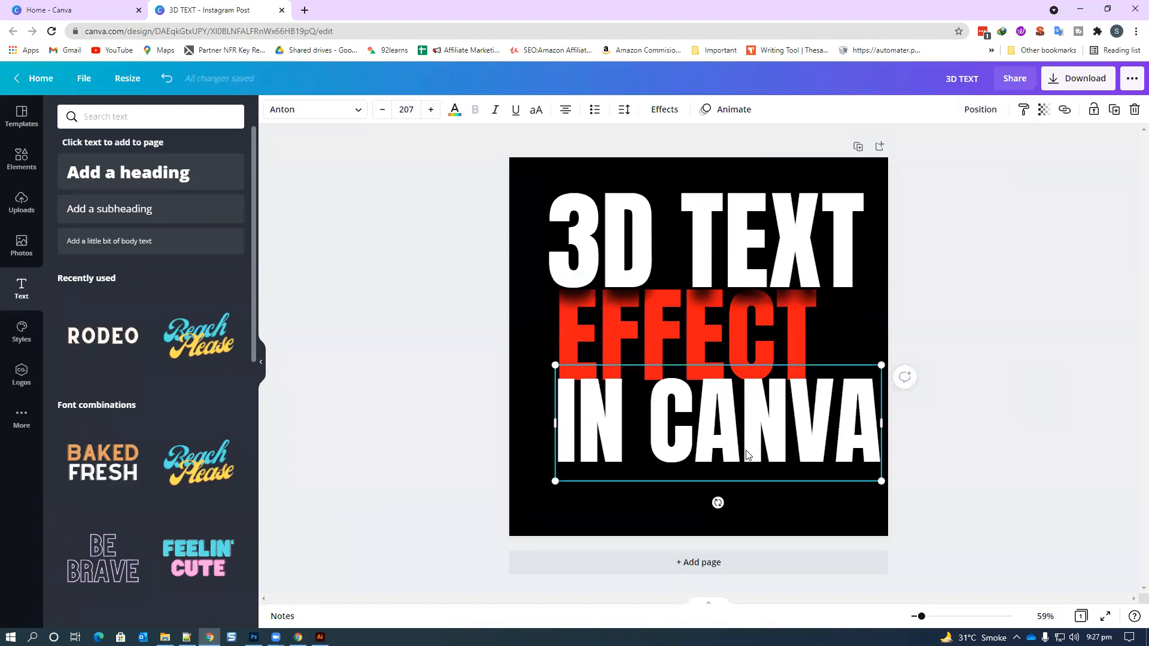
{"action": "left_click", "coordinate": [964, 295]}
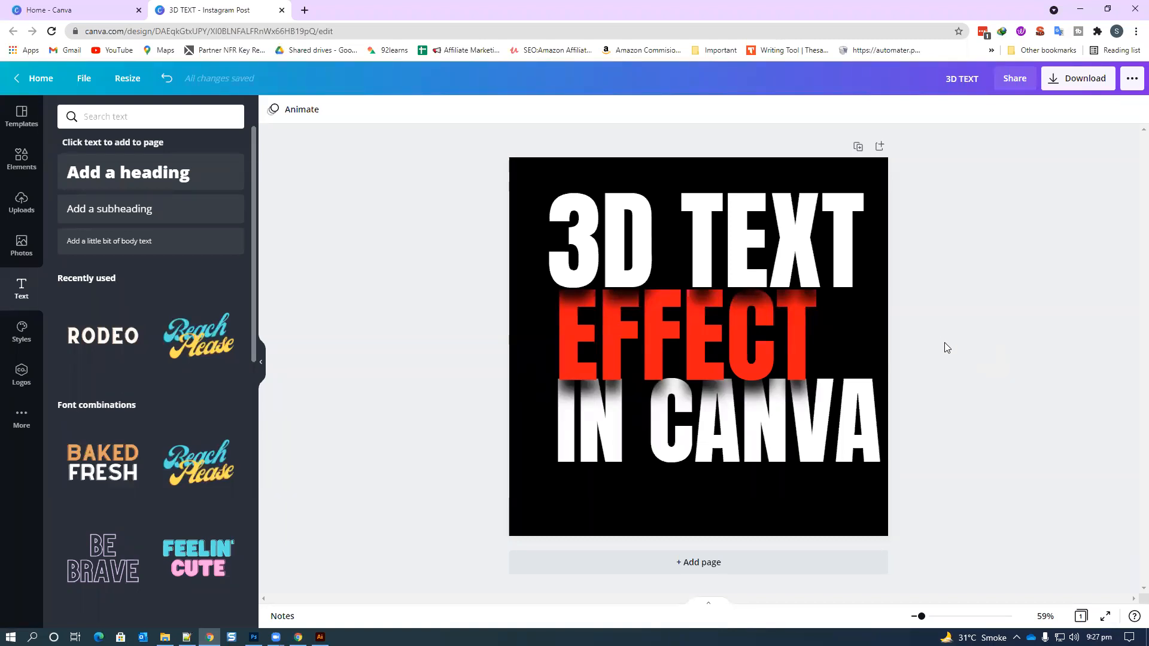
- Set EFFECT's transparency to about 71 and return to the Canva home page
{"action": "left_click", "coordinate": [753, 376]}
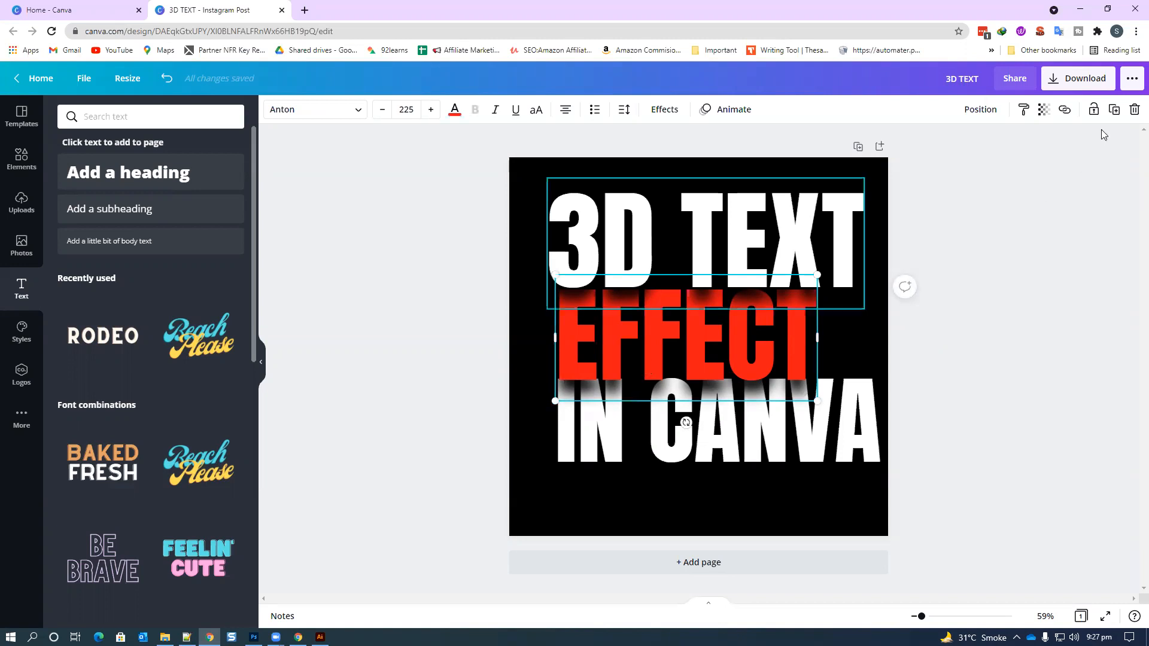
{"action": "left_click", "coordinate": [1044, 109]}
{"action": "mouse_move", "coordinate": [997, 147]}
{"action": "left_mouse_down"}
{"action": "mouse_move", "coordinate": [970, 147]}
{"action": "mouse_move", "coordinate": [982, 150]}
{"action": "left_mouse_up"}
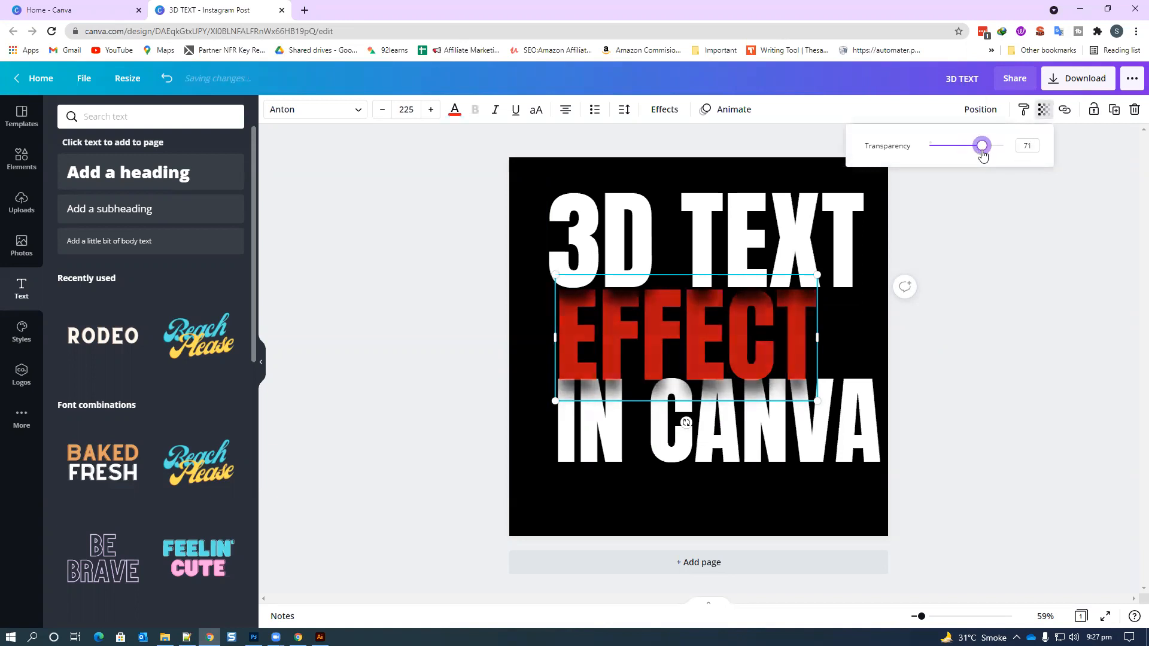
{"action": "left_click", "coordinate": [992, 382]}
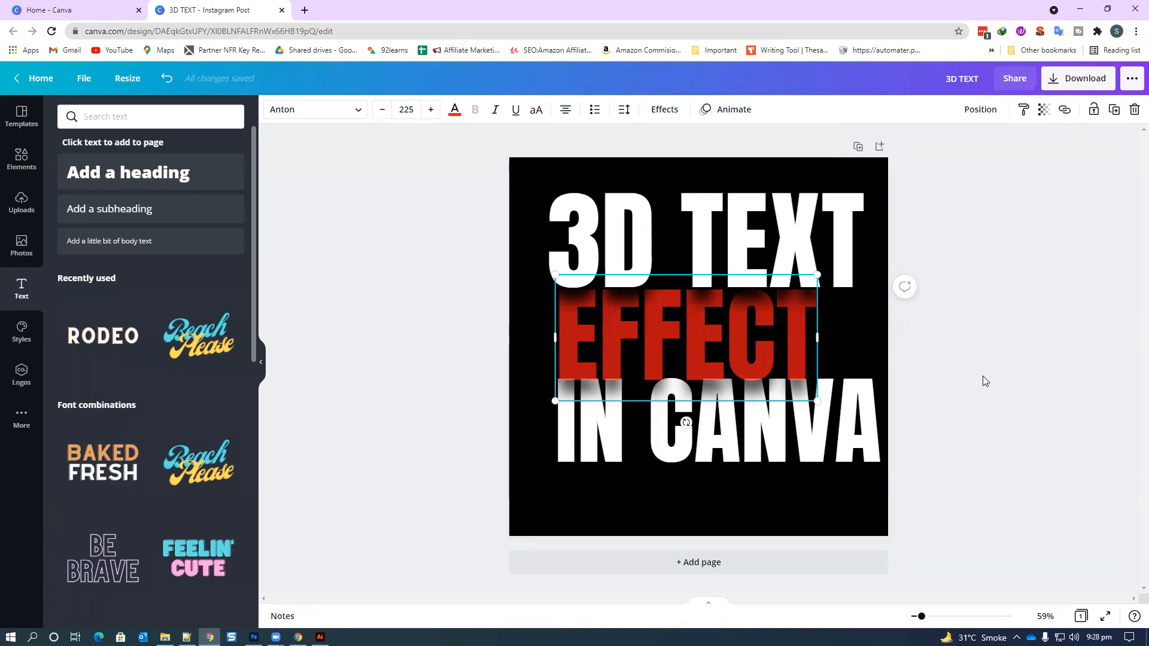
{"action": "left_click", "coordinate": [38, 87]}
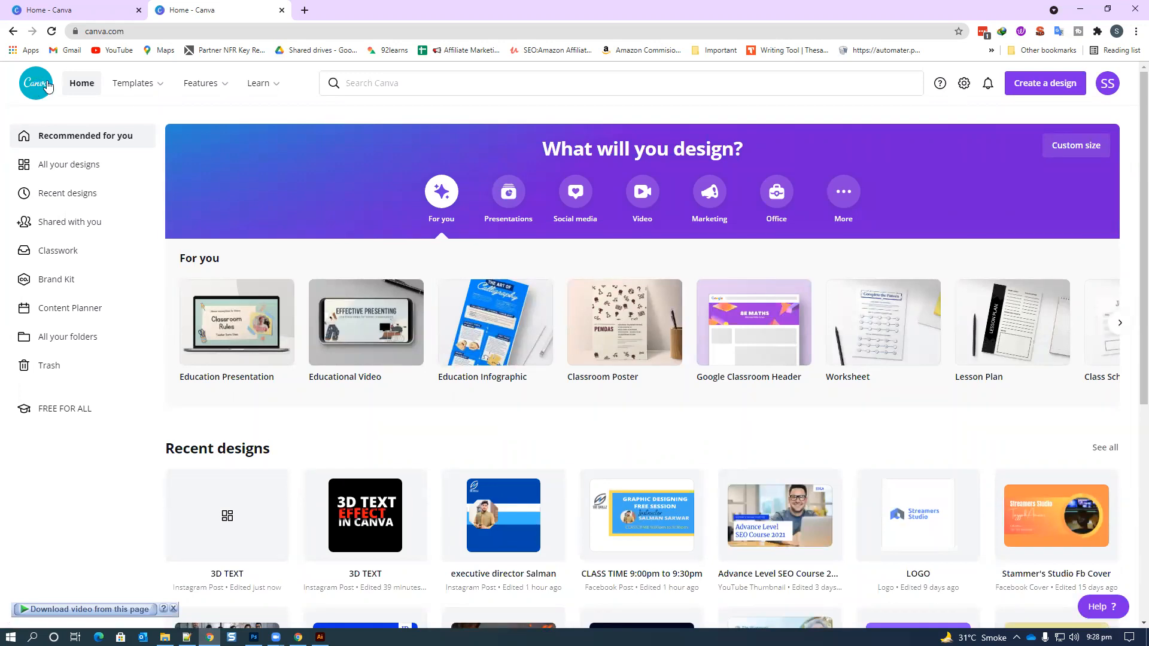
{"action": "scroll", "coordinate": [63, 96], "scroll_direction": "down", "scroll_amount": 4}
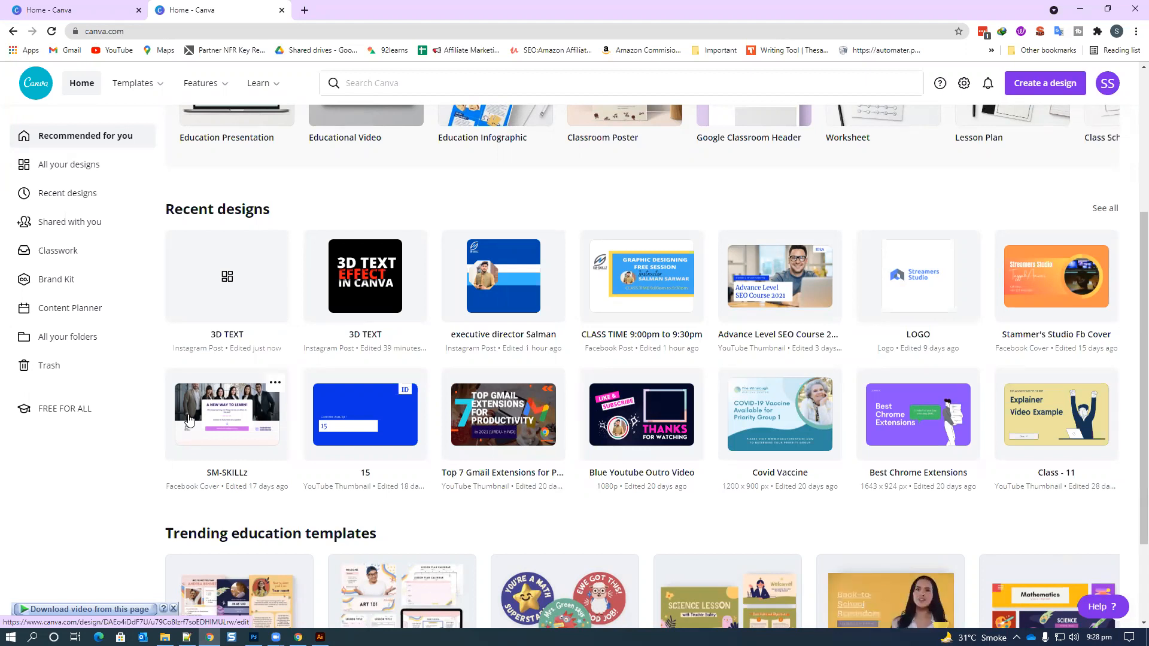
{"action": "scroll", "coordinate": [264, 326], "scroll_direction": "up", "scroll_amount": 4}
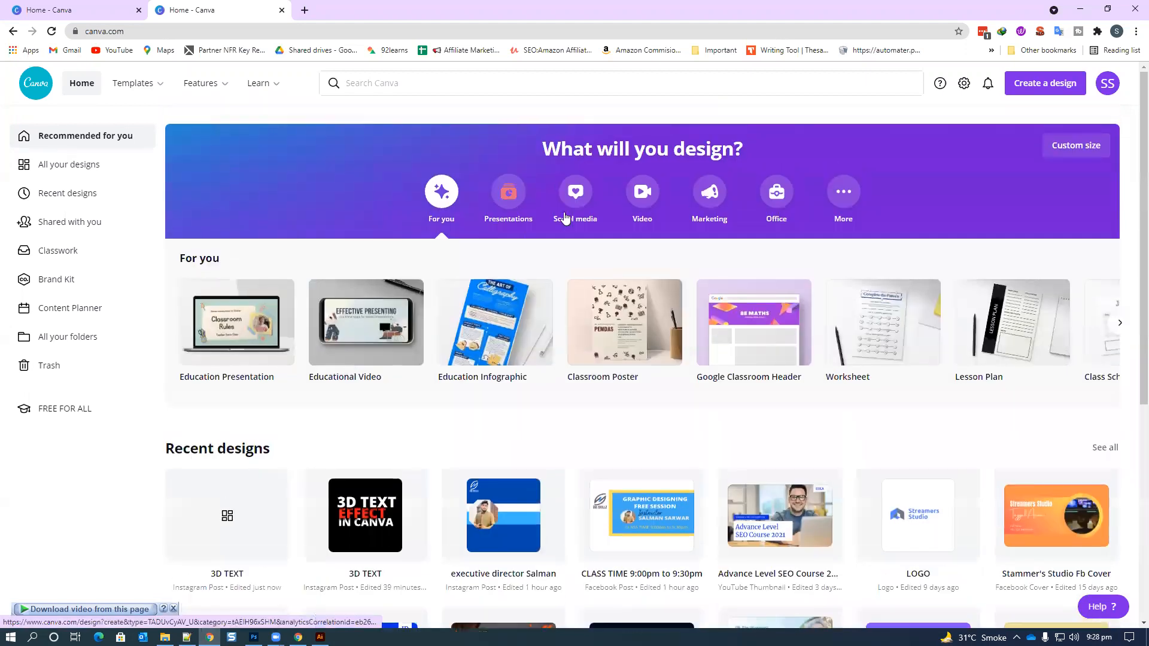
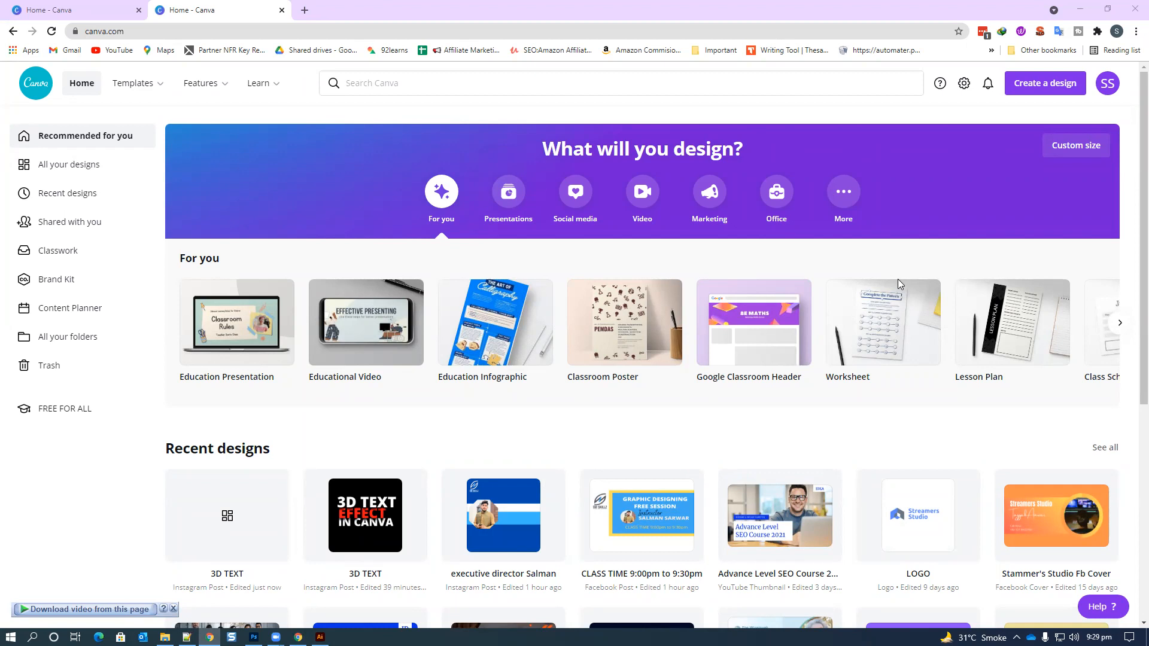
- Choose Instagram Post from the Create a design list to open a blank square post
{"action": "mouse_move", "coordinate": [133, 84]}
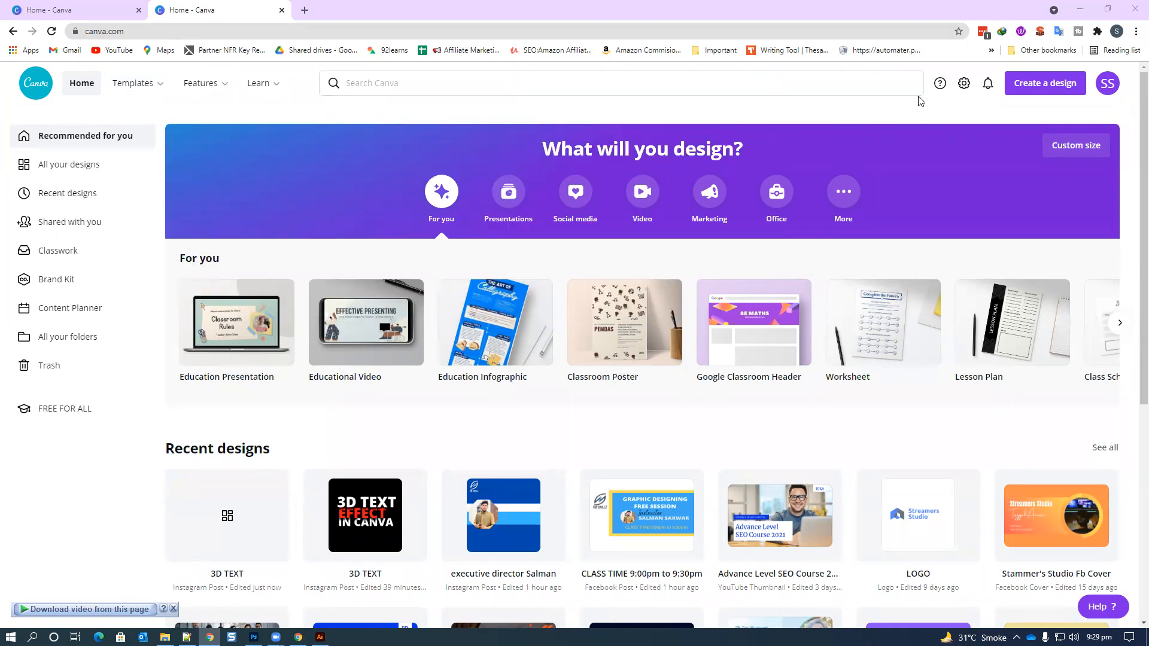
{"action": "left_click", "coordinate": [1031, 89]}
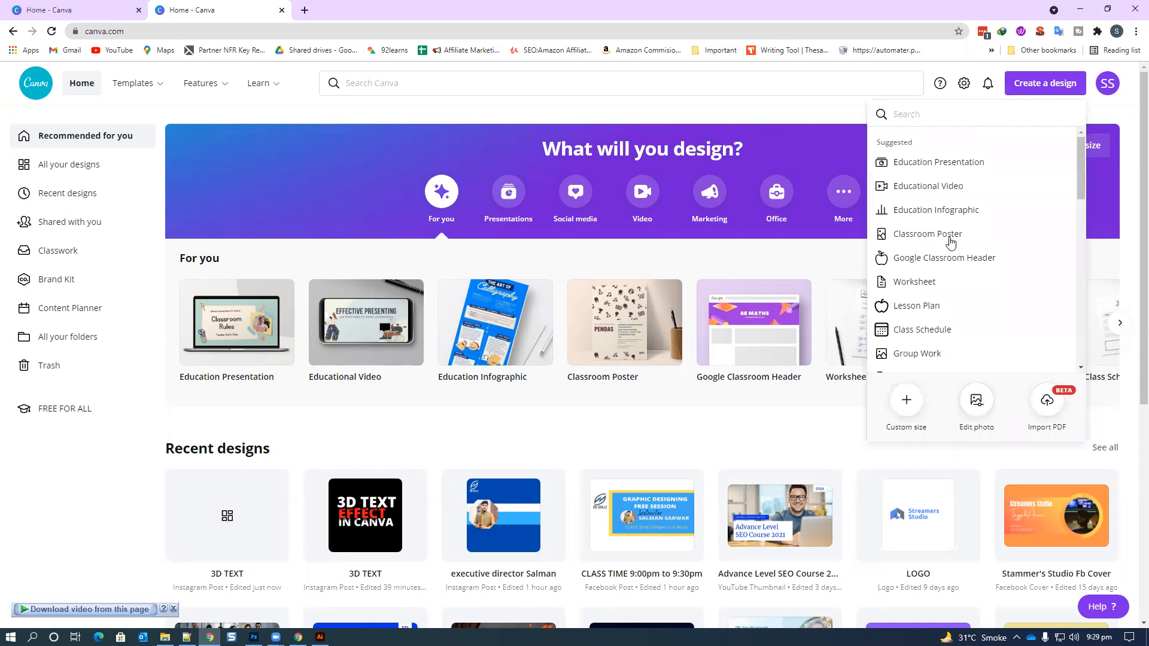
{"action": "scroll", "coordinate": [946, 335], "scroll_direction": "down", "scroll_amount": 5}
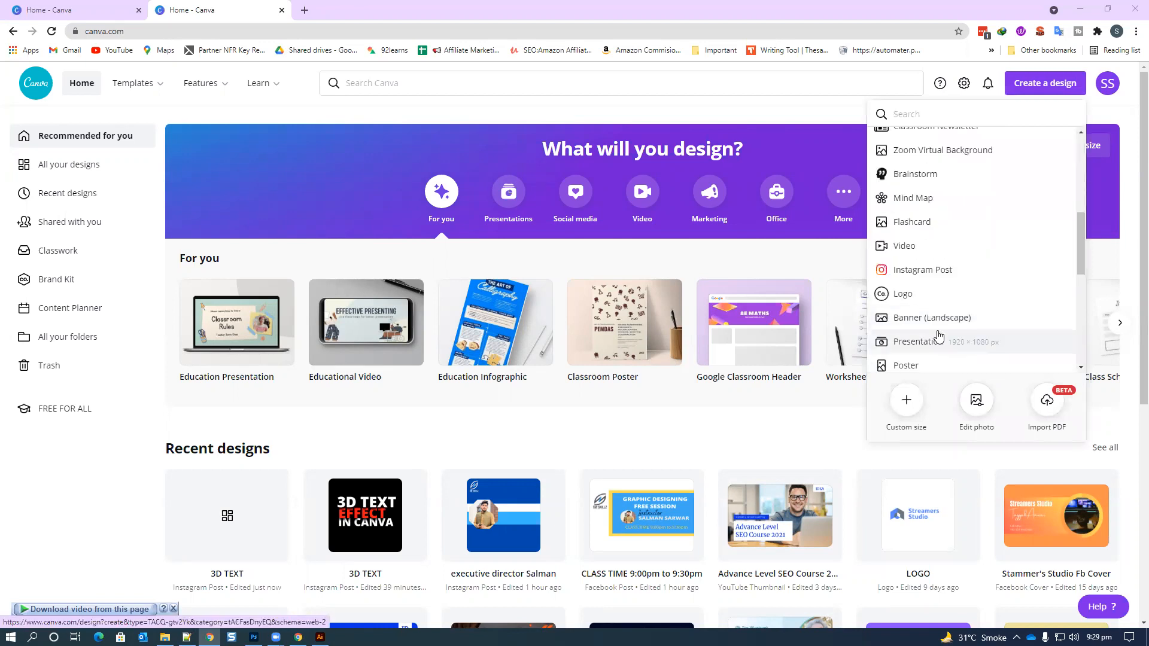
{"action": "left_click", "coordinate": [949, 270]}
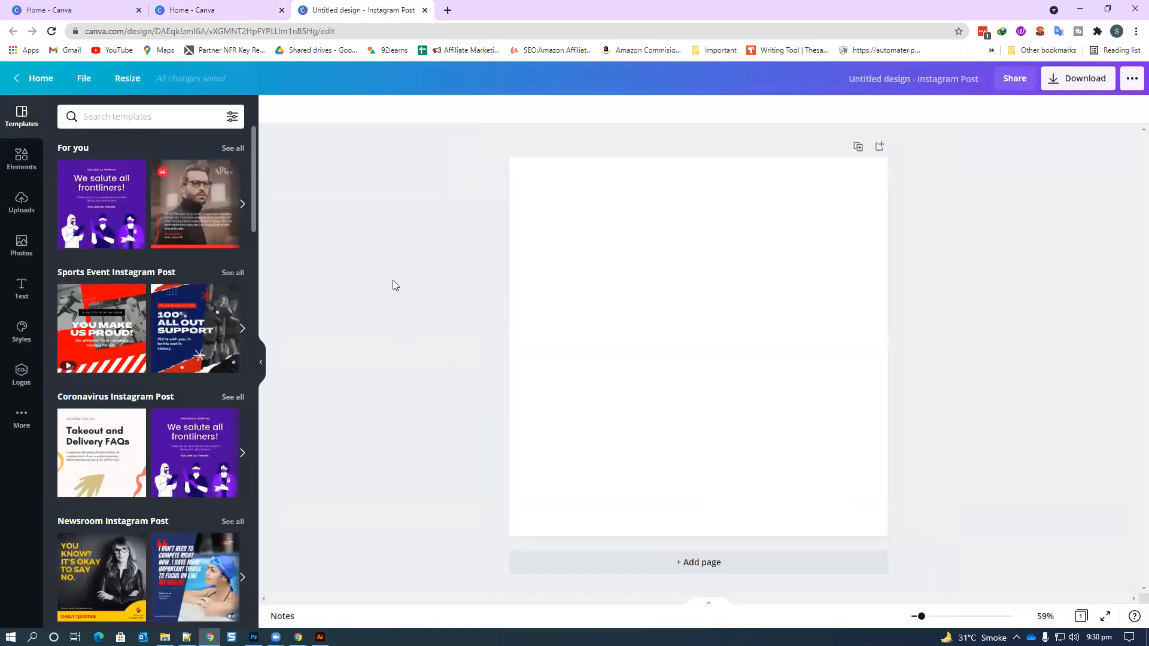
{"action": "scroll", "coordinate": [169, 322], "scroll_direction": "down", "scroll_amount": 9}
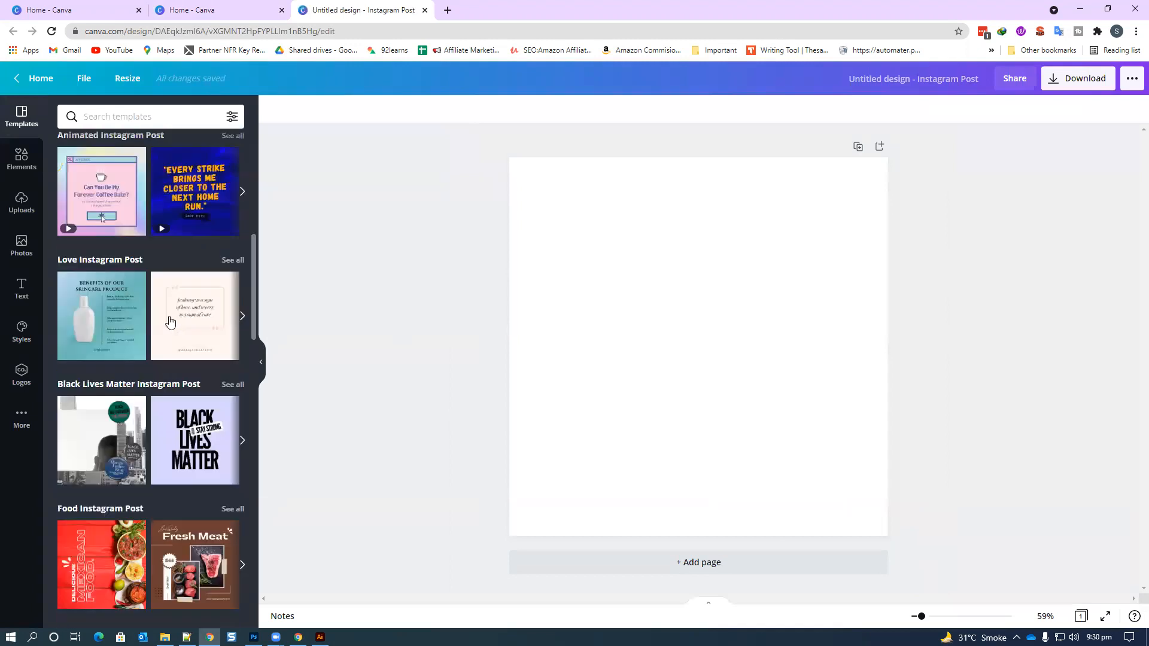
{"action": "scroll", "coordinate": [169, 321], "scroll_direction": "up", "scroll_amount": 5}
{"action": "scroll", "coordinate": [169, 322], "scroll_direction": "up", "scroll_amount": 3}
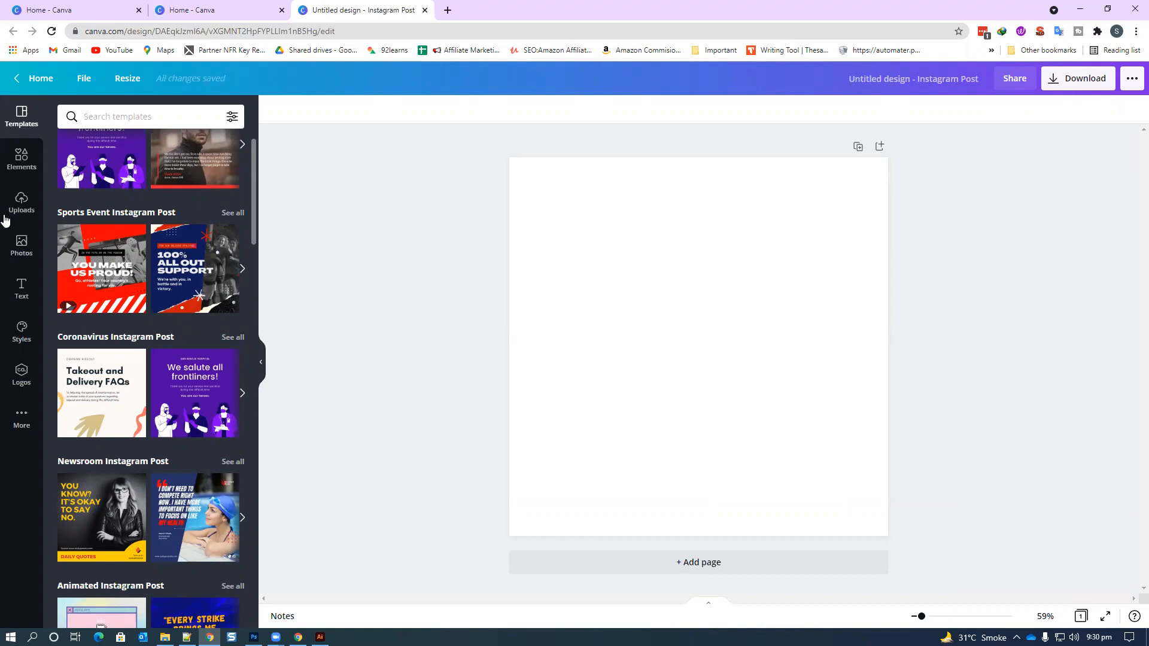
- Search stock photos for GIRL and add the long-haired girl's portrait to the post
{"action": "left_click", "coordinate": [23, 242]}
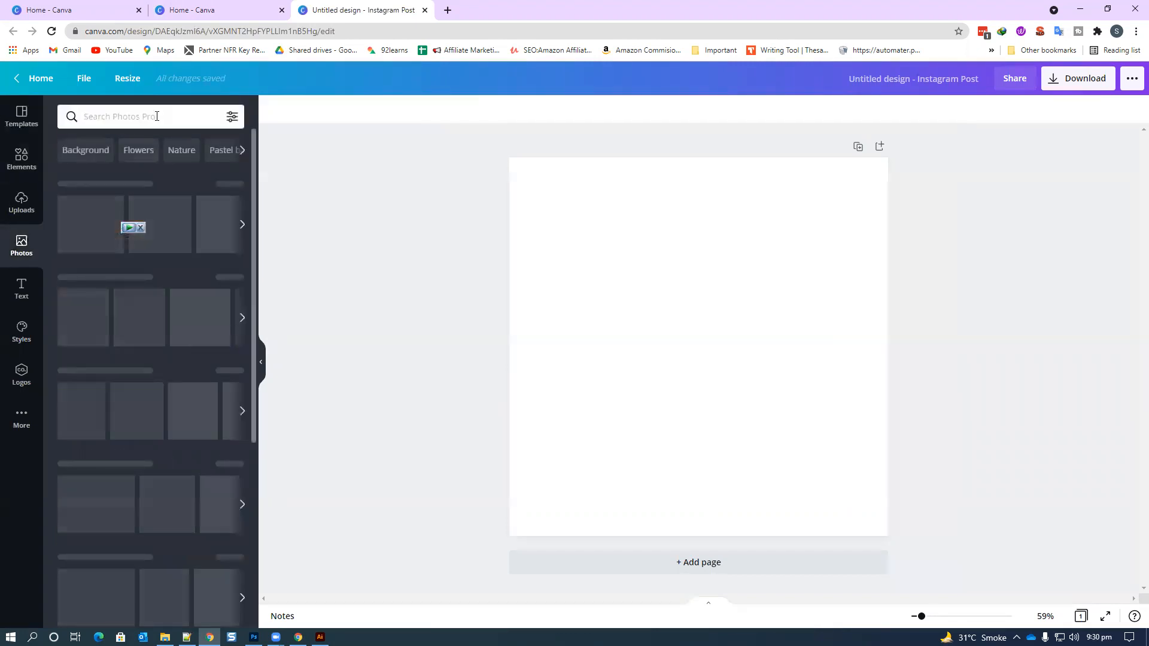
{"action": "left_click", "coordinate": [157, 116]}
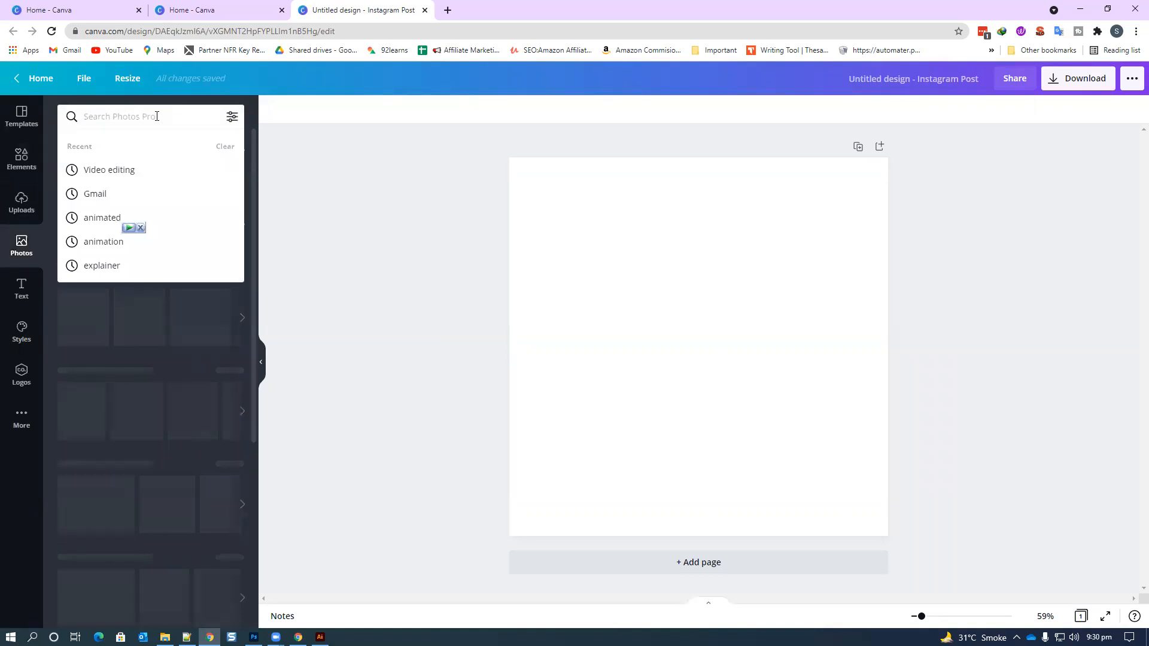
{"action": "type", "text": "GIRL"}
{"action": "key", "text": "Return"}
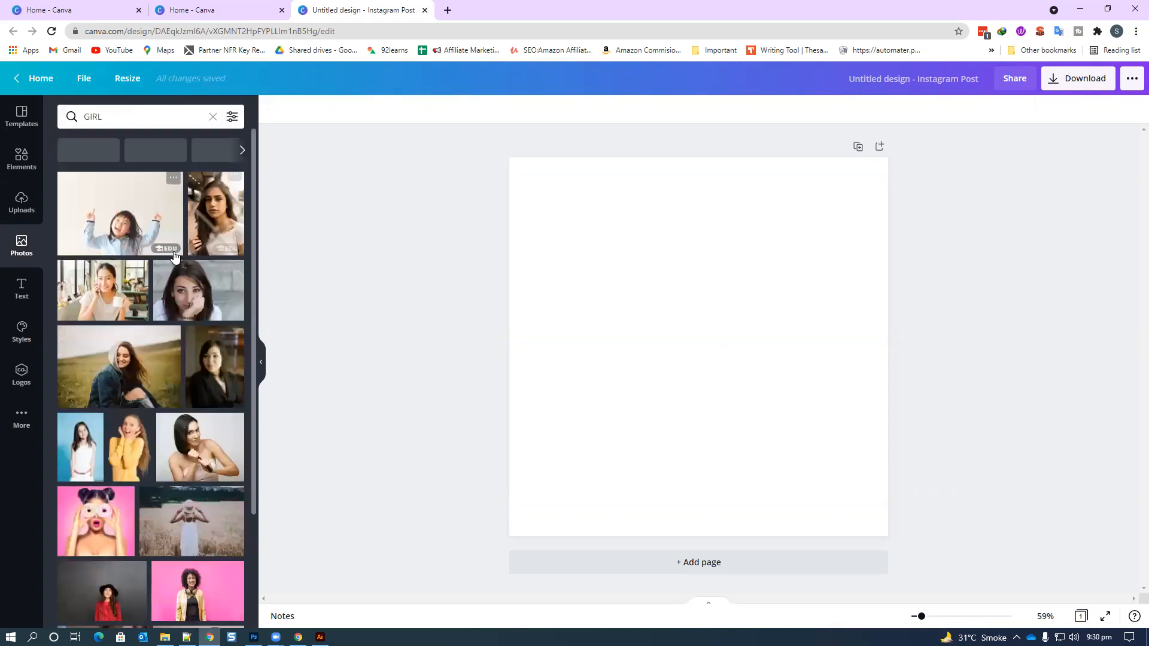
{"action": "left_click", "coordinate": [221, 182]}
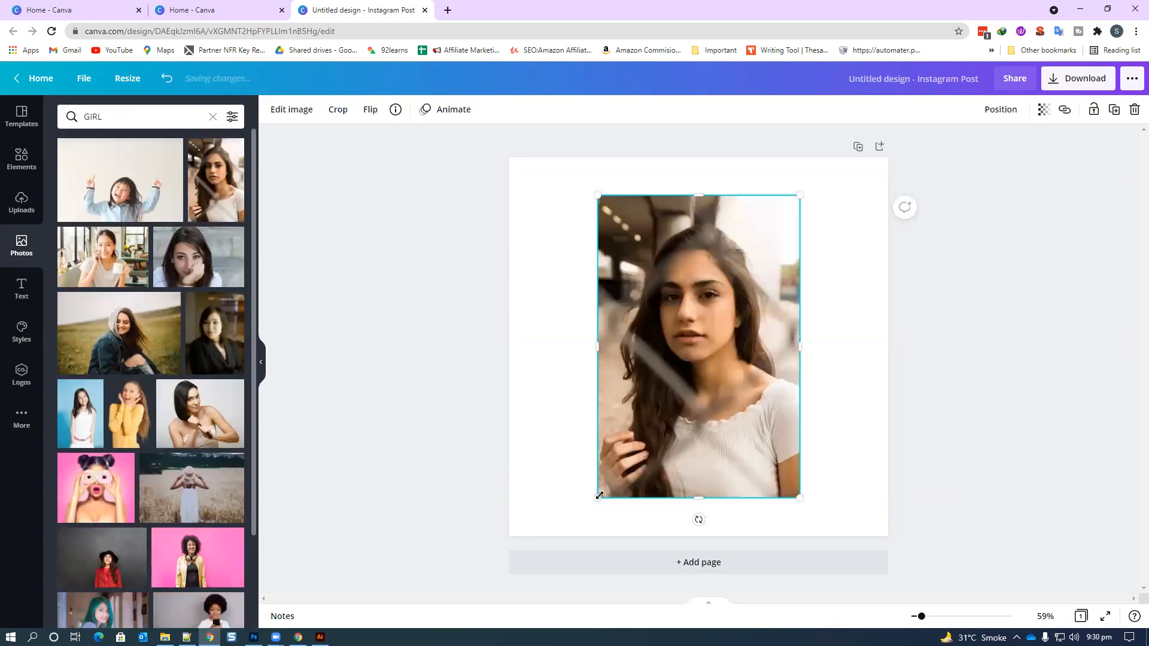
- Enlarge and centre the portrait so it covers the whole square page
{"action": "left_click_drag", "start_coordinate": [598, 496], "coordinate": [364, 601]}
{"action": "left_click_drag", "start_coordinate": [596, 474], "coordinate": [767, 372]}
{"action": "scroll", "coordinate": [544, 221], "scroll_direction": "down", "scroll_amount": 1}
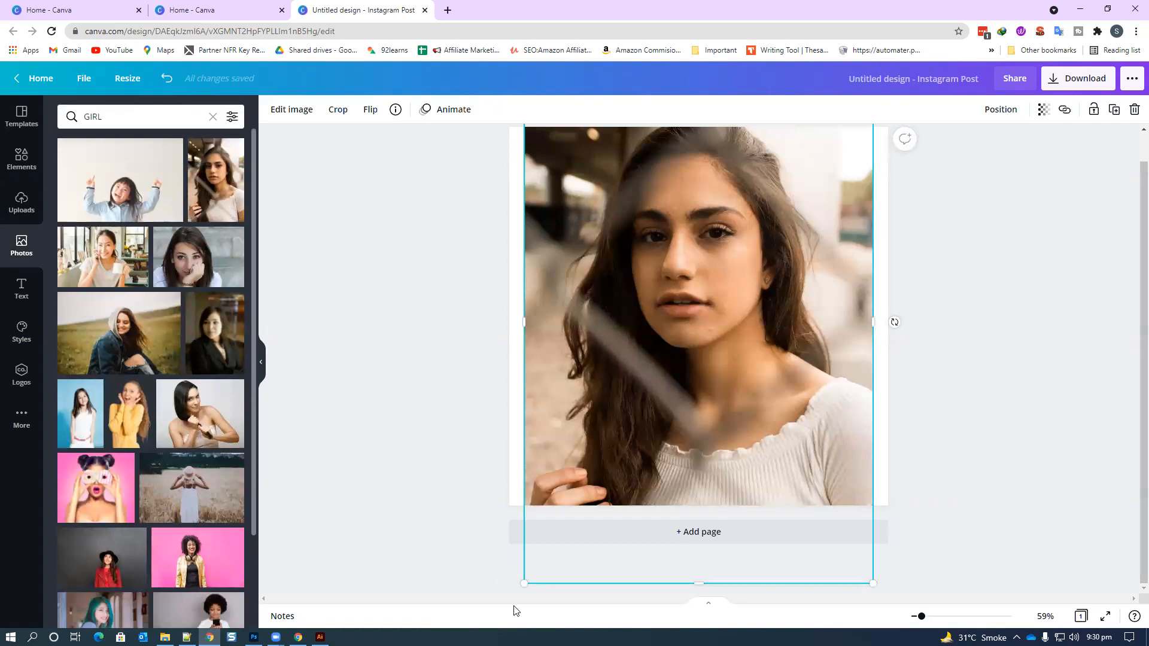
{"action": "left_click_drag", "start_coordinate": [523, 583], "coordinate": [489, 608]}
{"action": "mouse_move", "coordinate": [702, 454]}
{"action": "left_mouse_down"}
{"action": "mouse_move", "coordinate": [714, 421]}
{"action": "mouse_move", "coordinate": [714, 443]}
{"action": "left_mouse_up"}
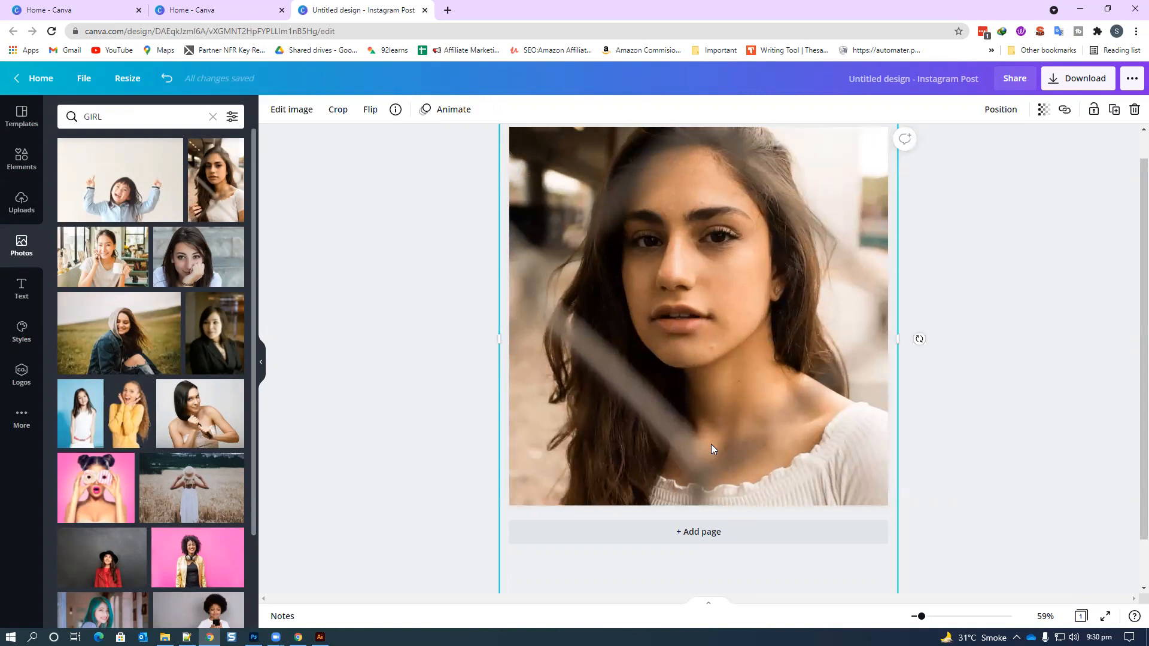
- Search the Elements panel for 'RIPPED PAPER' graphics
{"action": "left_click", "coordinate": [22, 159]}
{"action": "left_click", "coordinate": [130, 118]}
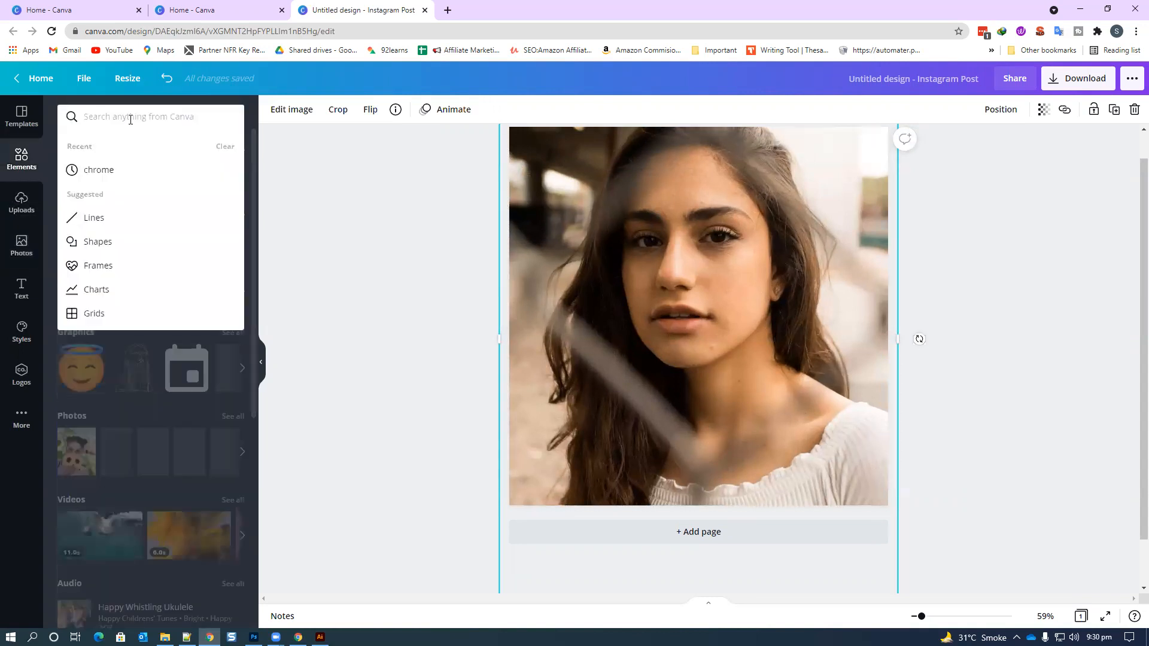
{"action": "type", "text": "rIPPE"}
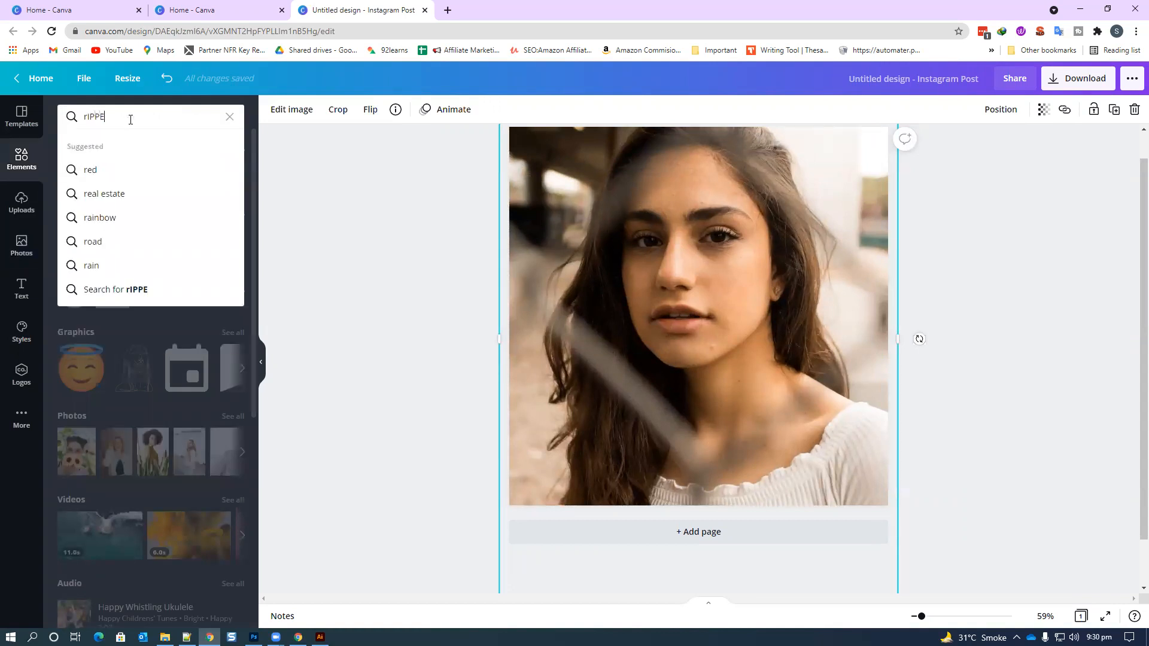
{"action": "key", "text": "BackSpace"}
{"action": "key", "text": "BackSpace"}
{"action": "key", "text": "BackSpace"}
{"action": "key", "text": "BackSpace"}
{"action": "key", "text": "BackSpace"}
{"action": "type", "text": "RIPPED PA"}
{"action": "left_click", "coordinate": [148, 169]}
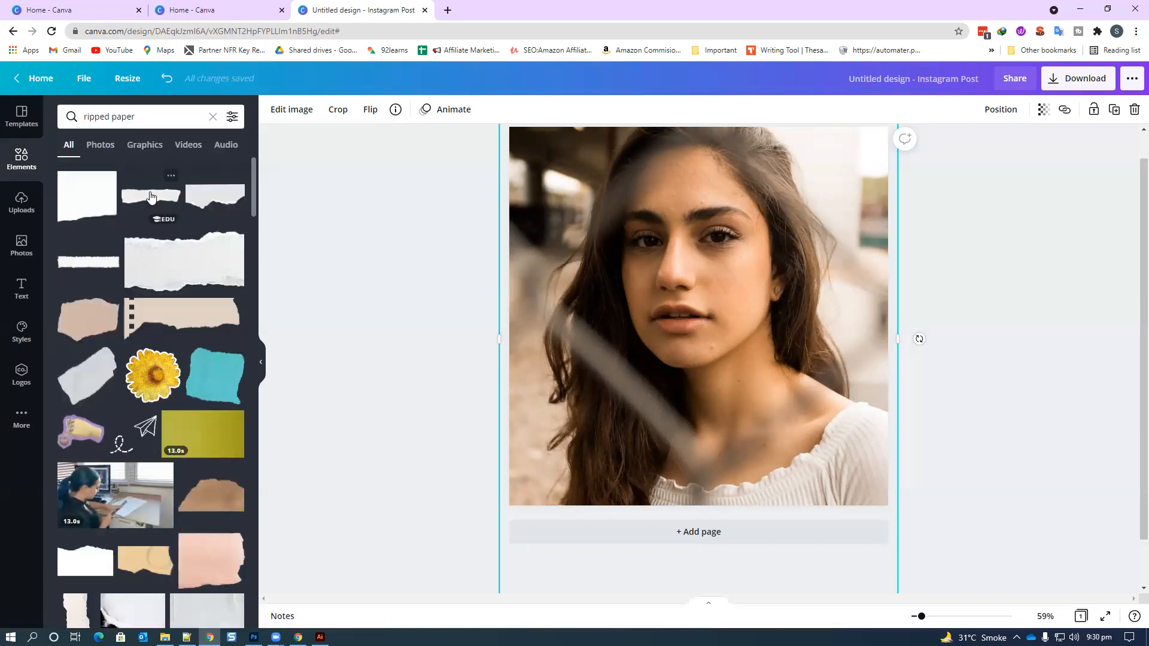
- Try a ripped paper strip across the face, delete it, and browse the results
{"action": "left_click_drag", "start_coordinate": [151, 197], "coordinate": [677, 307]}
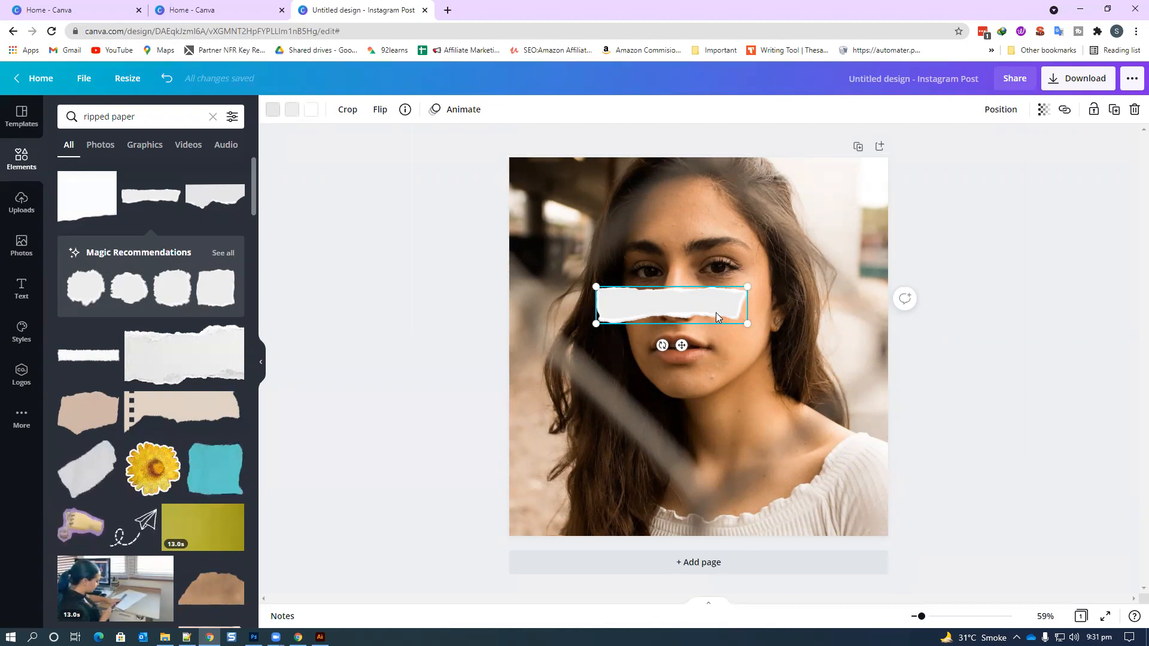
{"action": "left_click_drag", "start_coordinate": [694, 309], "coordinate": [634, 321]}
{"action": "key", "text": "Delete"}
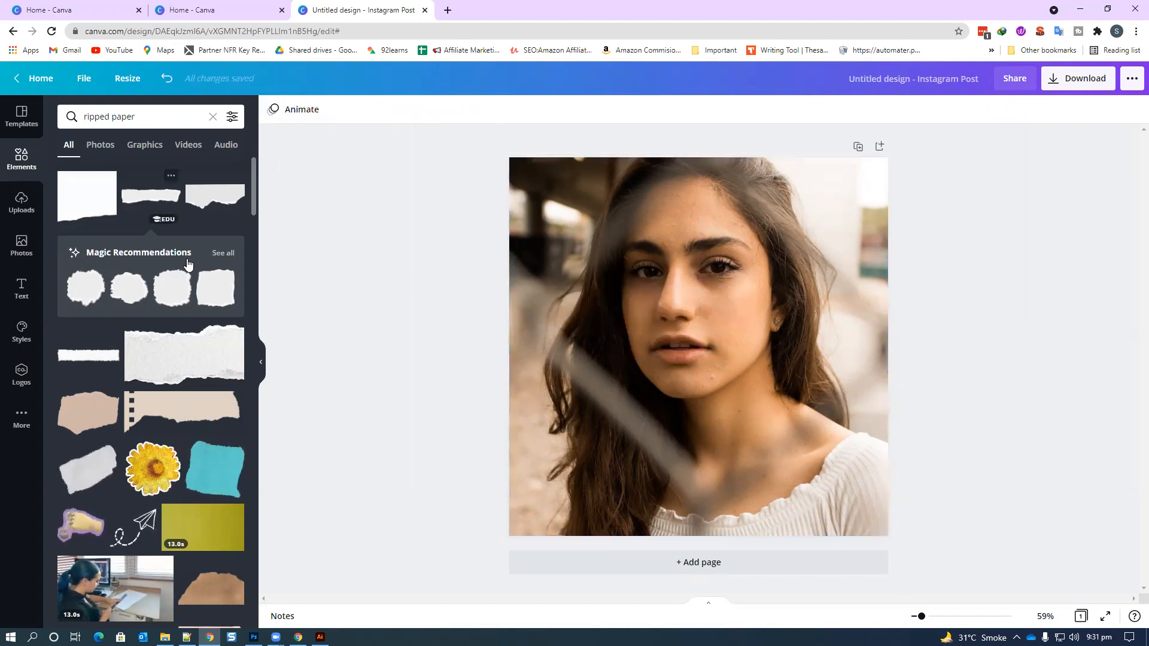
{"action": "scroll", "coordinate": [102, 257], "scroll_direction": "down", "scroll_amount": 1}
{"action": "scroll", "coordinate": [90, 307], "scroll_direction": "down", "scroll_amount": 1}
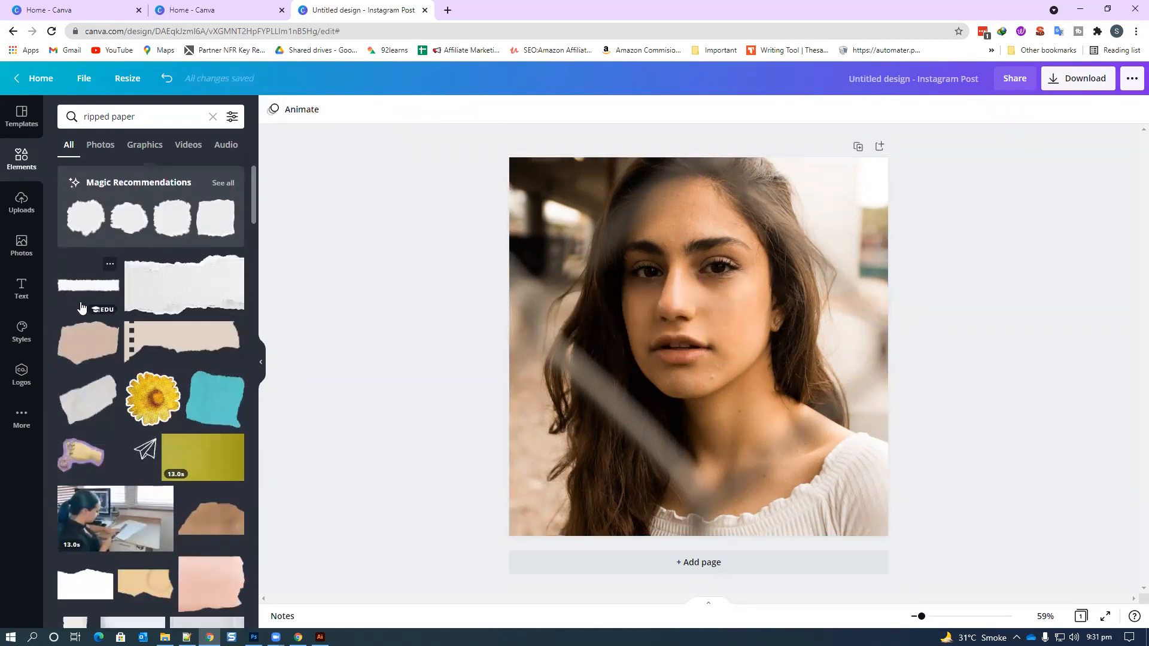
{"action": "scroll", "coordinate": [96, 304], "scroll_direction": "up", "scroll_amount": 2}
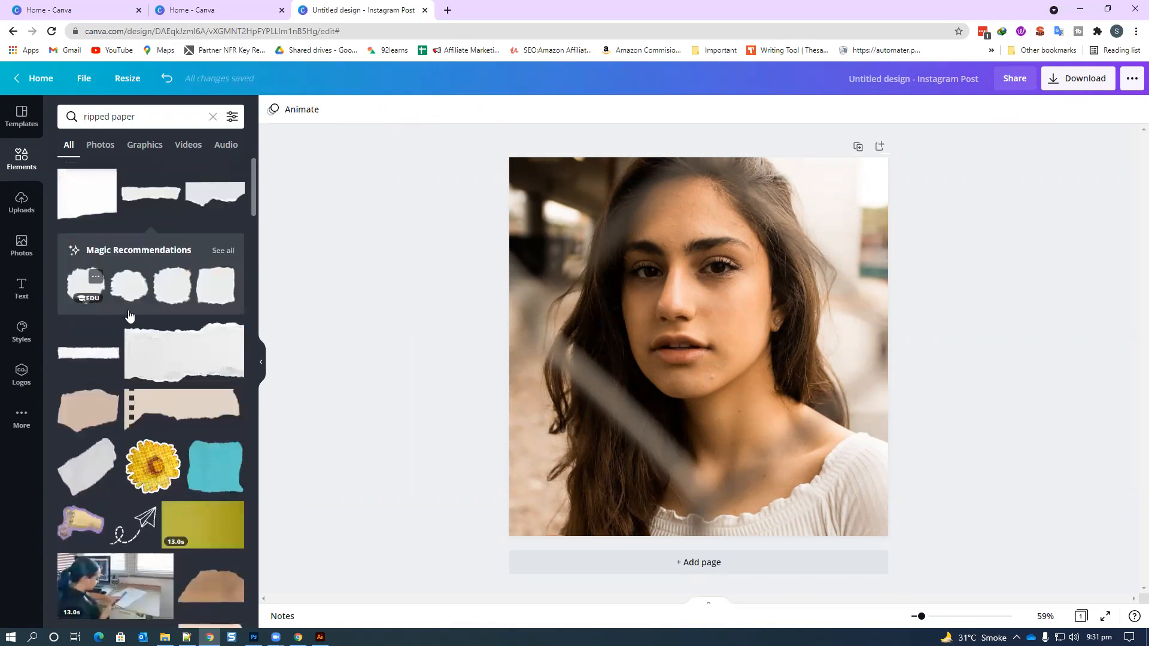
{"action": "scroll", "coordinate": [120, 317], "scroll_direction": "down", "scroll_amount": 7}
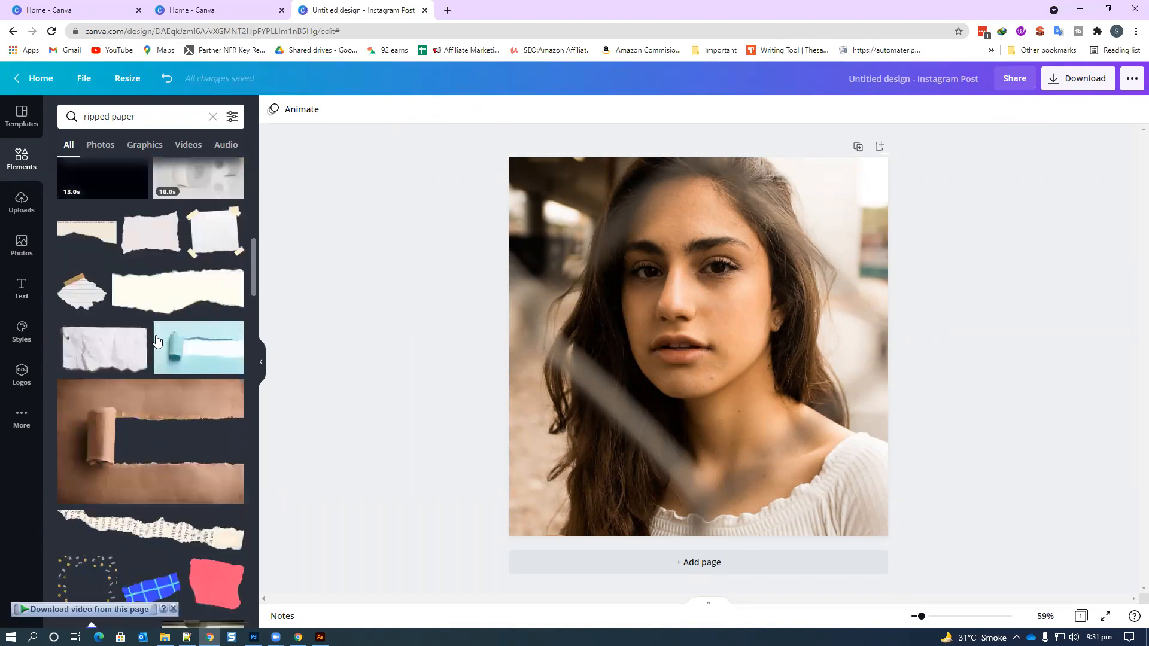
{"action": "scroll", "coordinate": [160, 329], "scroll_direction": "down", "scroll_amount": 1}
{"action": "scroll", "coordinate": [160, 328], "scroll_direction": "down", "scroll_amount": 7}
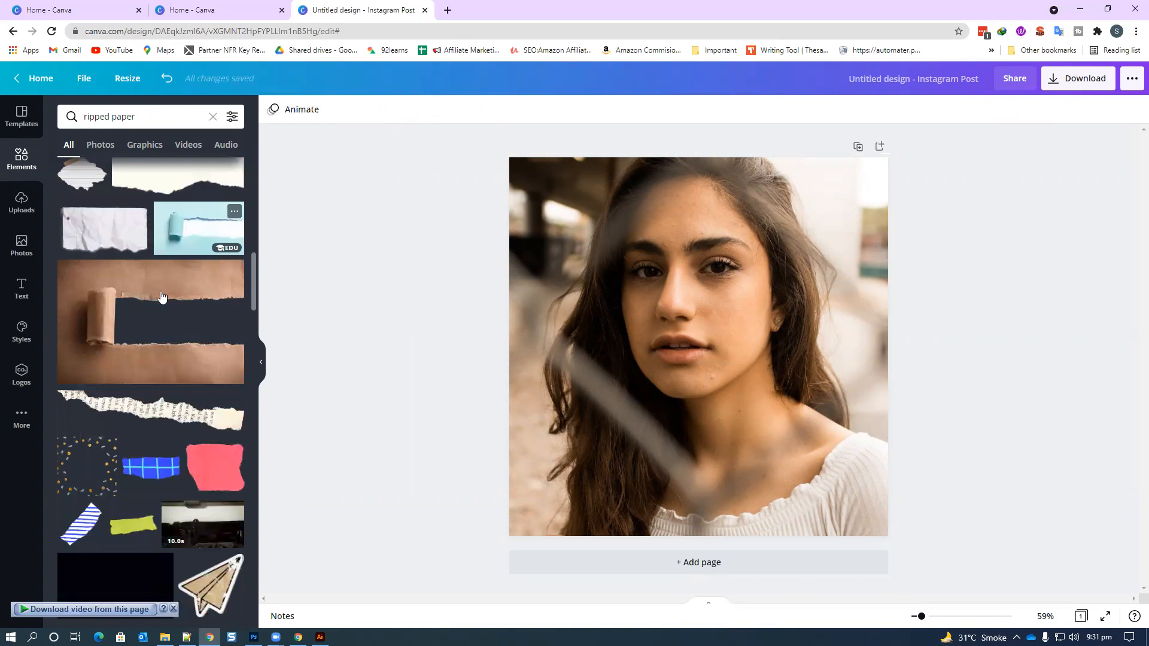
{"action": "scroll", "coordinate": [169, 333], "scroll_direction": "down", "scroll_amount": 3}
{"action": "scroll", "coordinate": [169, 333], "scroll_direction": "down", "scroll_amount": 1}
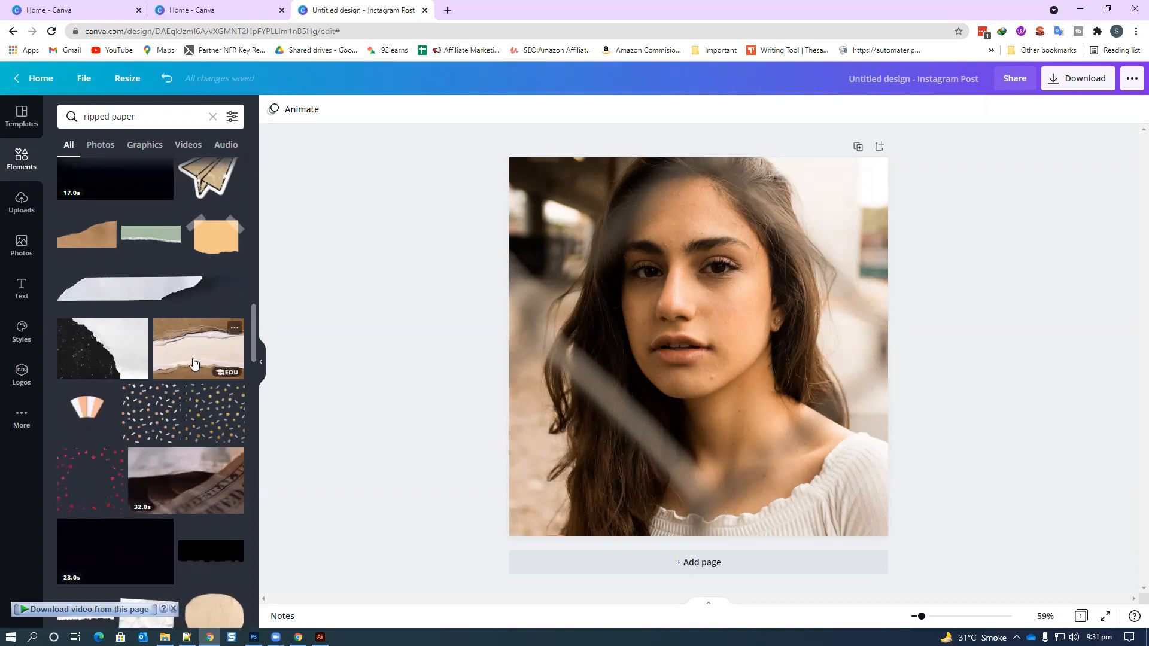
{"action": "scroll", "coordinate": [150, 392], "scroll_direction": "up", "scroll_amount": 2}
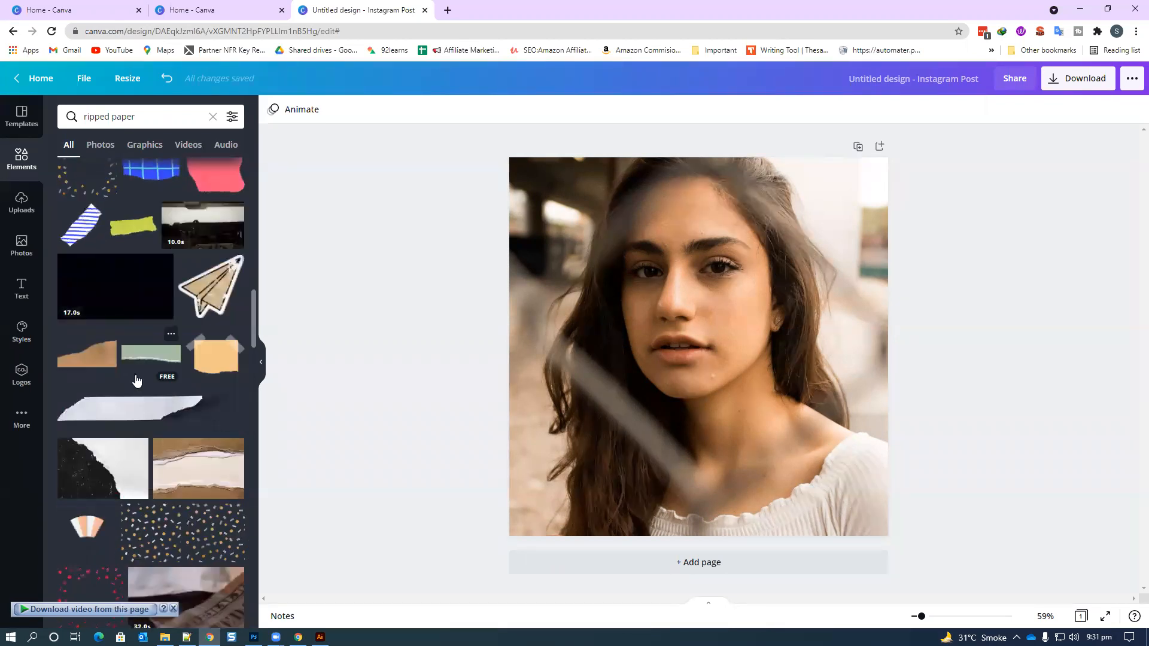
{"action": "scroll", "coordinate": [141, 386], "scroll_direction": "up", "scroll_amount": 10}
{"action": "scroll", "coordinate": [137, 378], "scroll_direction": "up", "scroll_amount": 6}
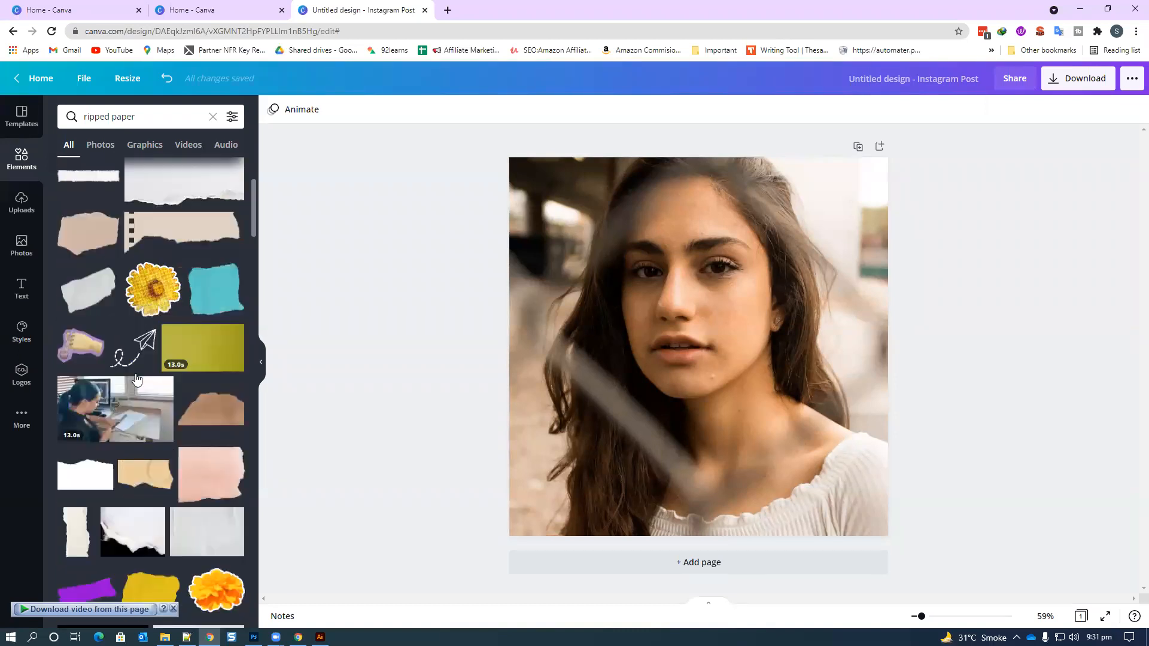
- Add a ripped paper strip, turn it vertical and stretch it over the face
{"action": "left_click_drag", "start_coordinate": [87, 349], "coordinate": [644, 314]}
{"action": "left_click_drag", "start_coordinate": [719, 299], "coordinate": [905, 264]}
{"action": "left_click_drag", "start_coordinate": [579, 311], "coordinate": [361, 328]}
{"action": "left_click_drag", "start_coordinate": [518, 368], "coordinate": [747, 368]}
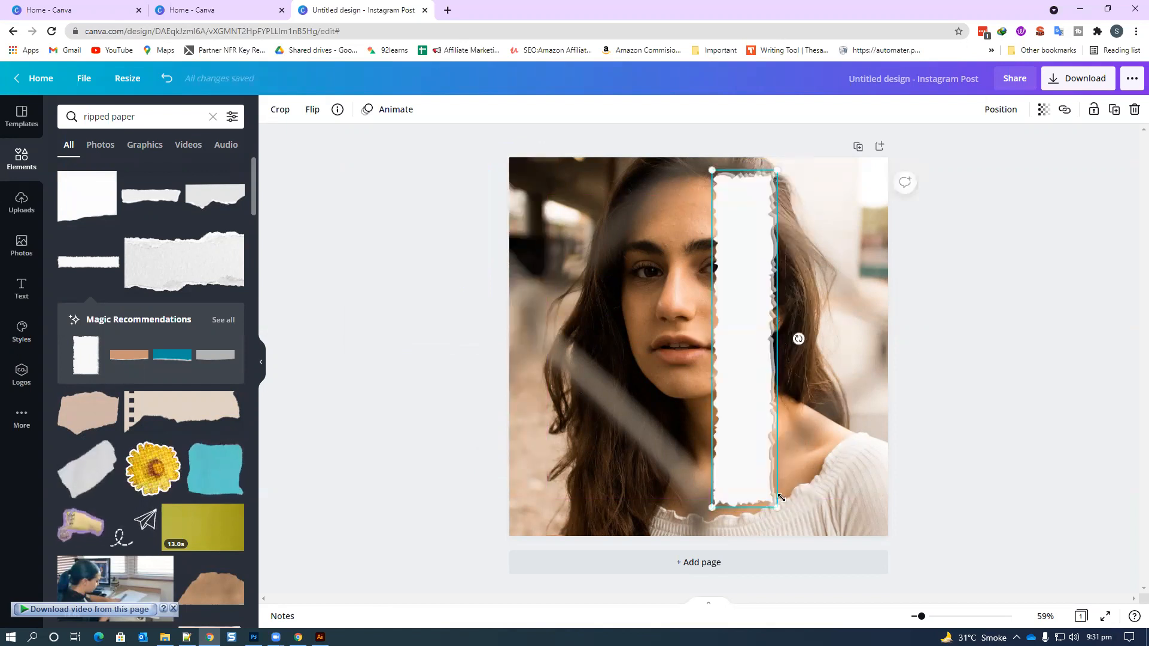
{"action": "left_click_drag", "start_coordinate": [776, 508], "coordinate": [820, 605]}
{"action": "left_click_drag", "start_coordinate": [741, 469], "coordinate": [688, 458]}
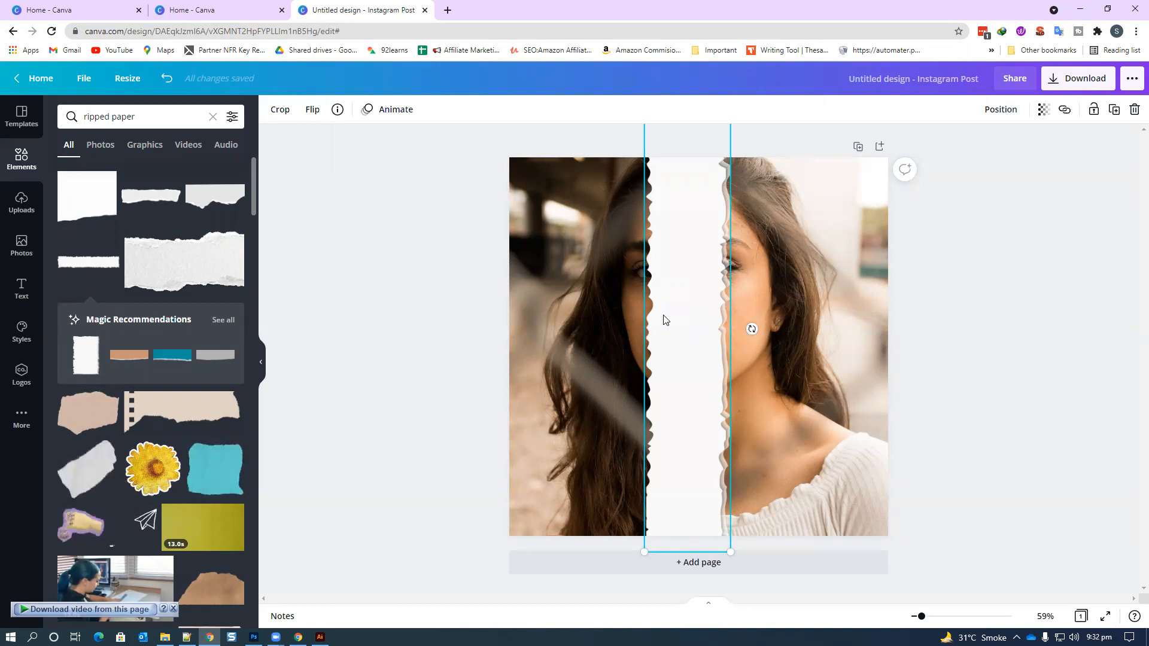
- Try selecting the portrait photo and the paper strip separately on the page
{"action": "left_click", "coordinate": [808, 286]}
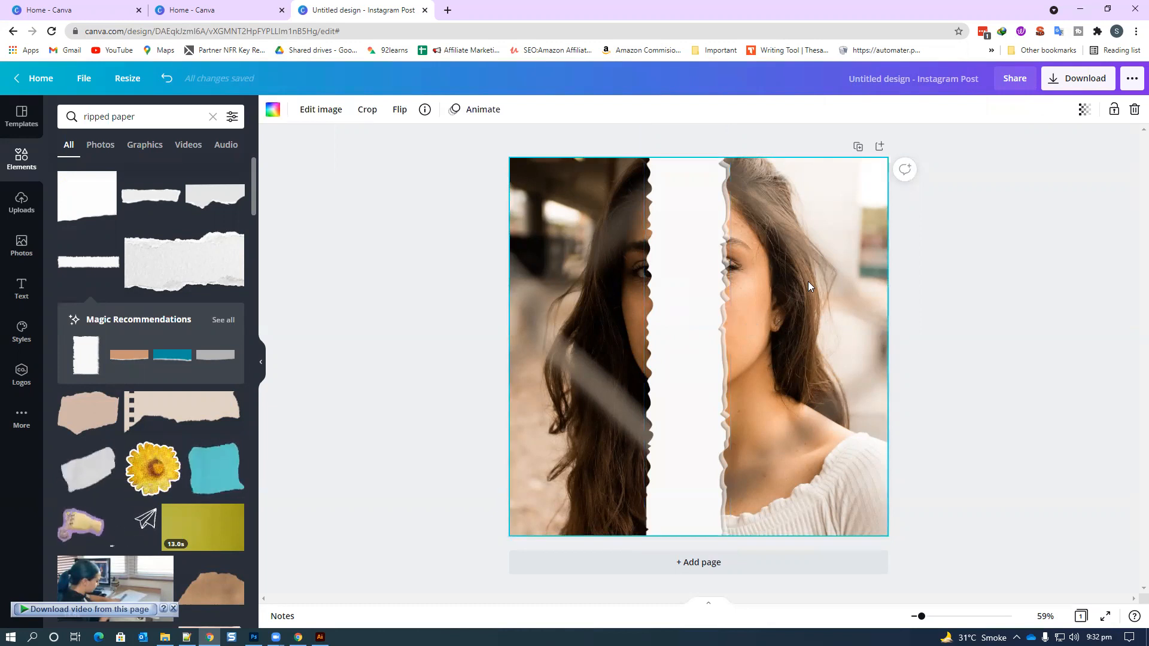
{"action": "left_click_drag", "start_coordinate": [770, 293], "coordinate": [862, 407]}
{"action": "left_click", "coordinate": [848, 431]}
{"action": "left_click_drag", "start_coordinate": [666, 448], "coordinate": [530, 476]}
{"action": "left_click", "coordinate": [537, 474]}
{"action": "key", "text": "alt+space"}
{"action": "left_click", "coordinate": [464, 317]}
{"action": "left_click", "coordinate": [554, 324]}
{"action": "left_click_drag", "start_coordinate": [430, 365], "coordinate": [566, 297]}
{"action": "left_click", "coordinate": [647, 324]}
{"action": "left_click", "coordinate": [574, 326]}
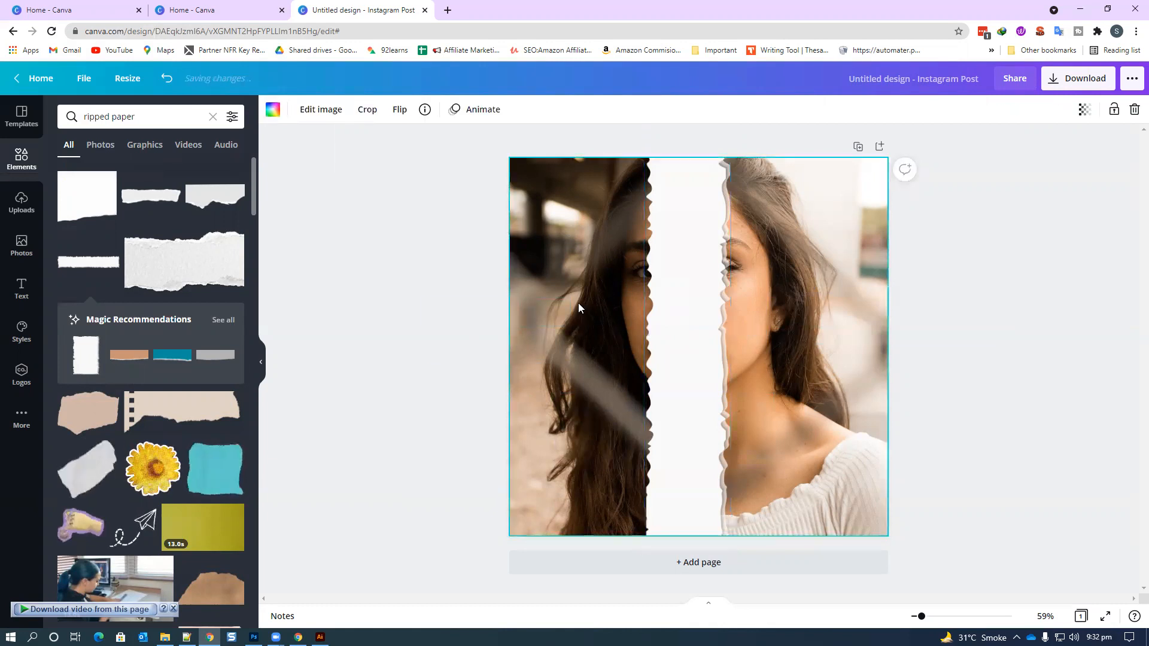
{"action": "left_click_drag", "start_coordinate": [502, 355], "coordinate": [529, 346]}
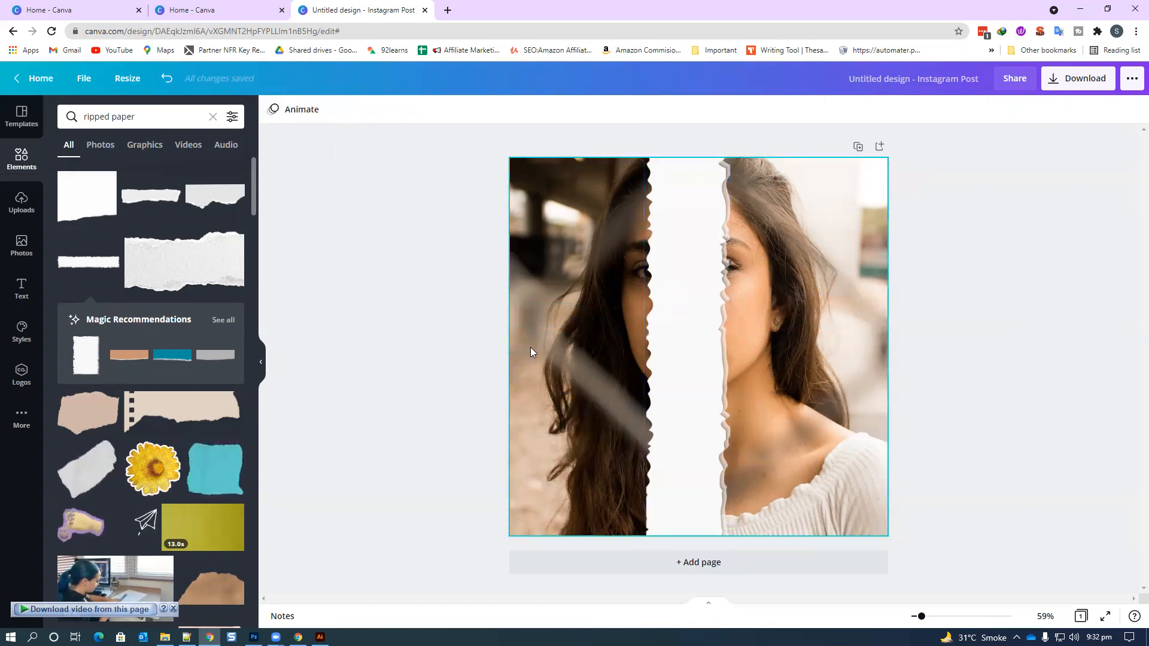
- Delete the white ripped-paper strip and select the remaining girl's portrait
{"action": "left_click", "coordinate": [649, 259]}
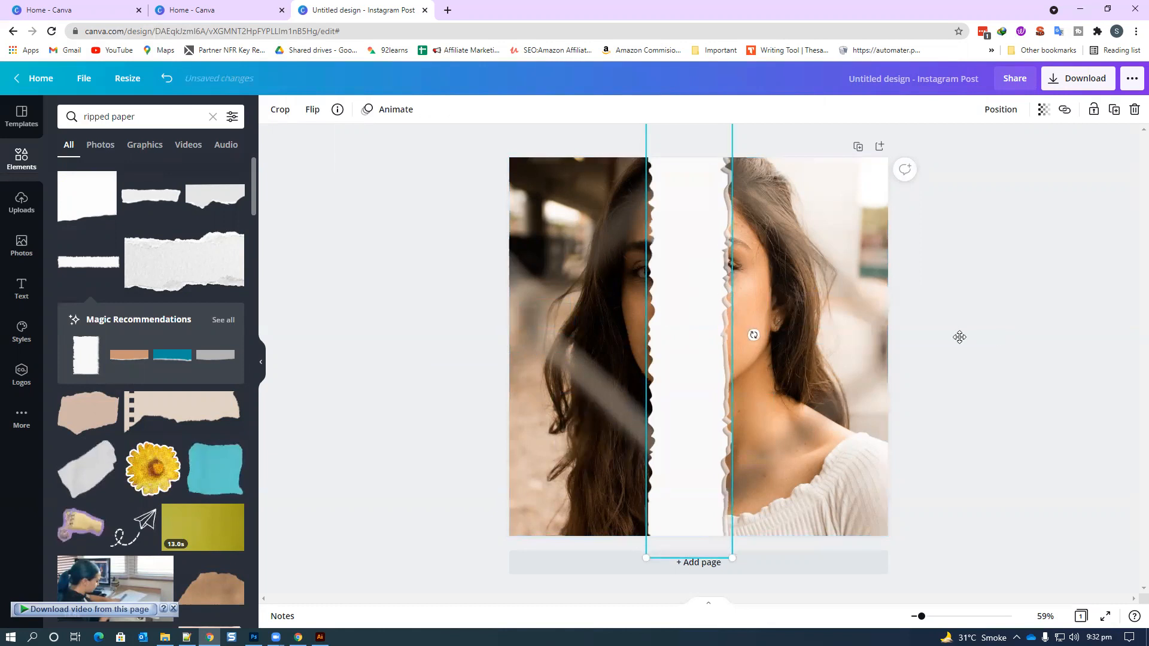
{"action": "left_click_drag", "start_coordinate": [959, 337], "coordinate": [873, 338]}
{"action": "key", "text": "Delete"}
{"action": "left_click_drag", "start_coordinate": [612, 334], "coordinate": [743, 389]}
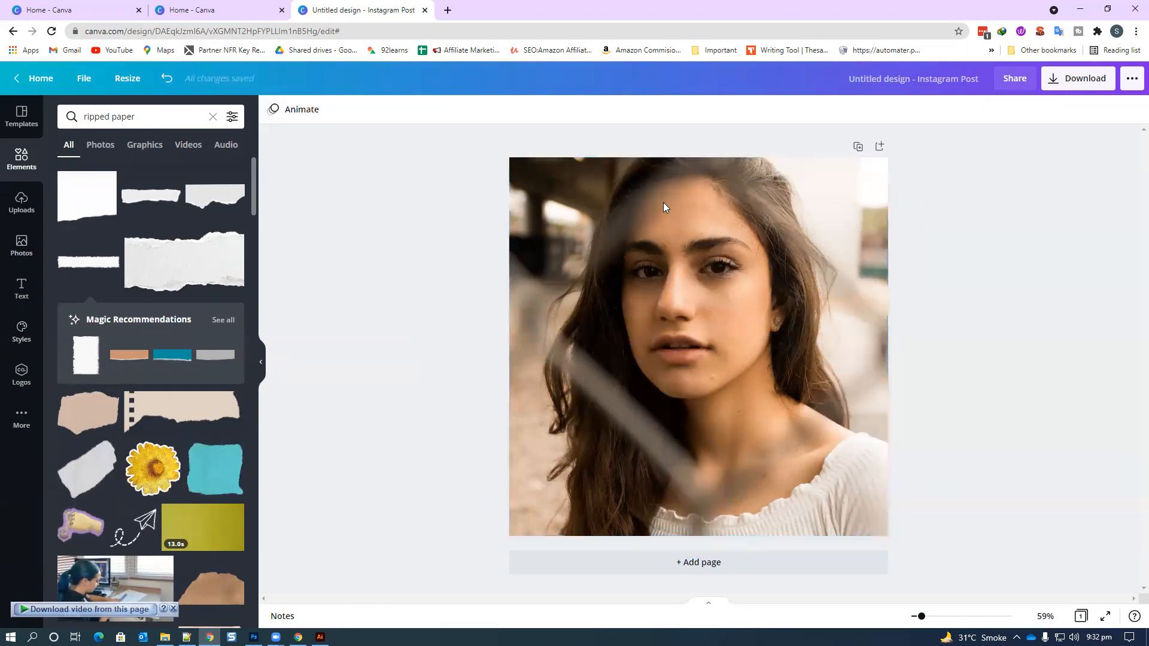
{"action": "left_click", "coordinate": [654, 219]}
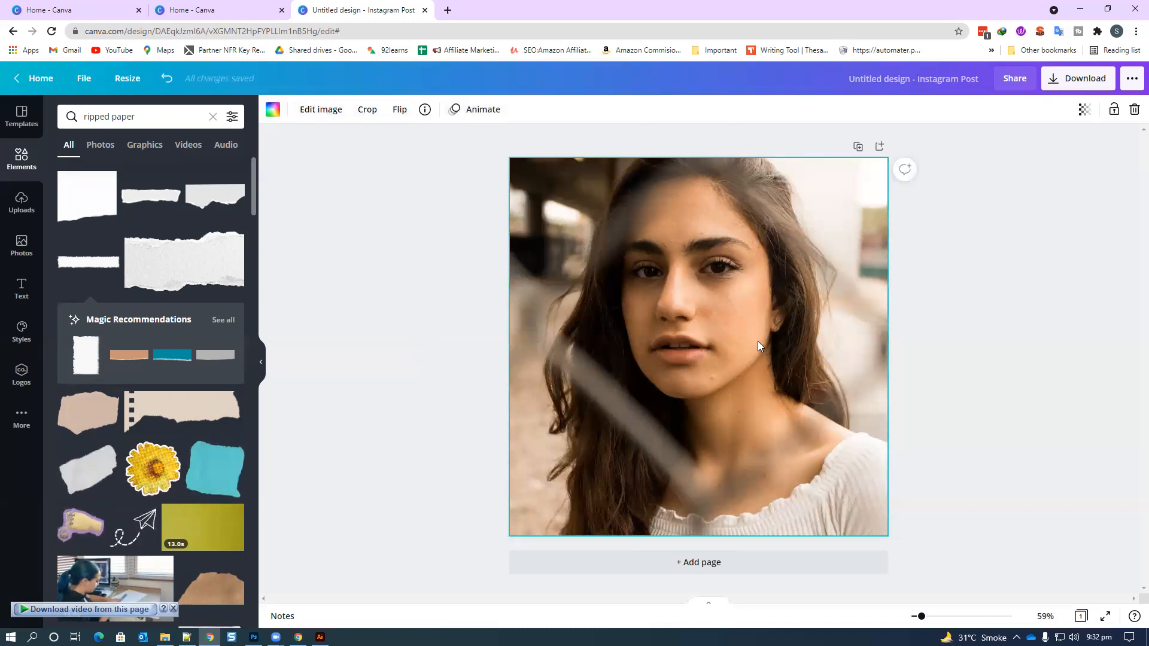
- Replace the old portrait with the chin-on-hand GIRL photo, sized to fill the page
{"action": "key", "text": "Delete"}
{"action": "left_click", "coordinate": [18, 246]}
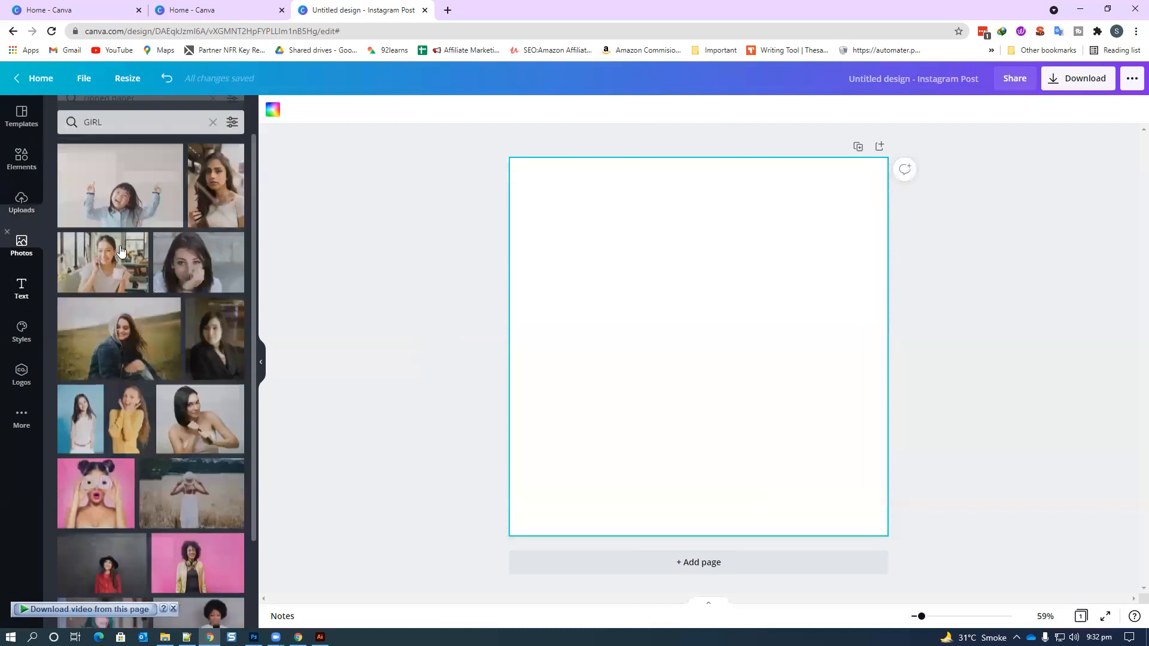
{"action": "left_click_drag", "start_coordinate": [179, 275], "coordinate": [399, 344]}
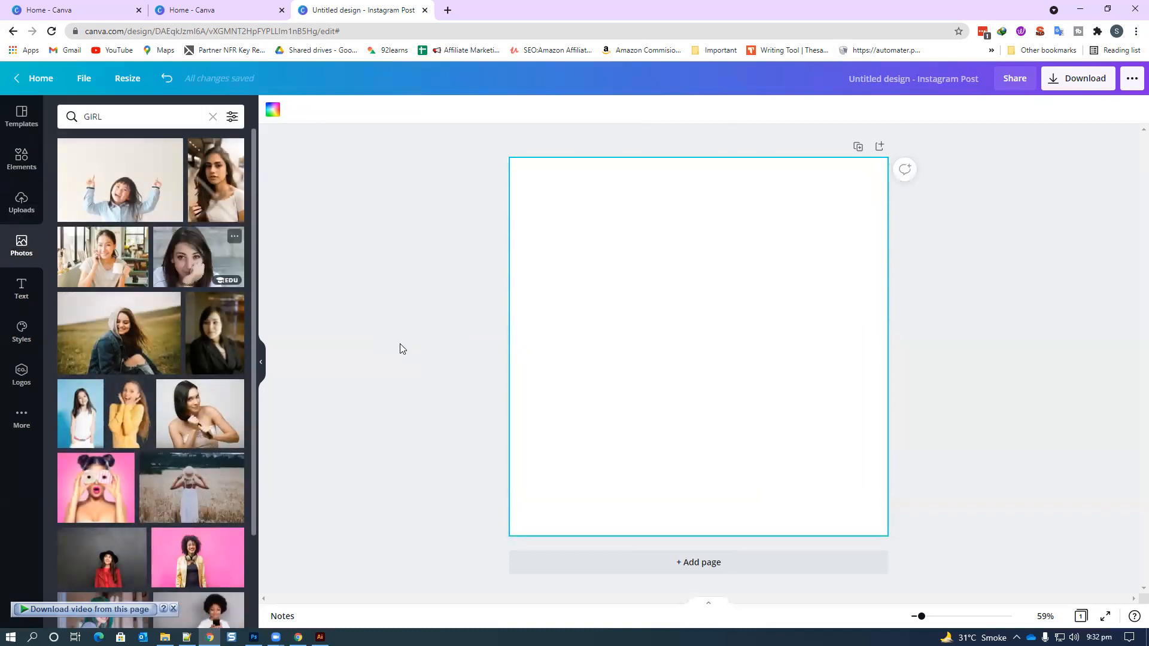
{"action": "left_click", "coordinate": [208, 284]}
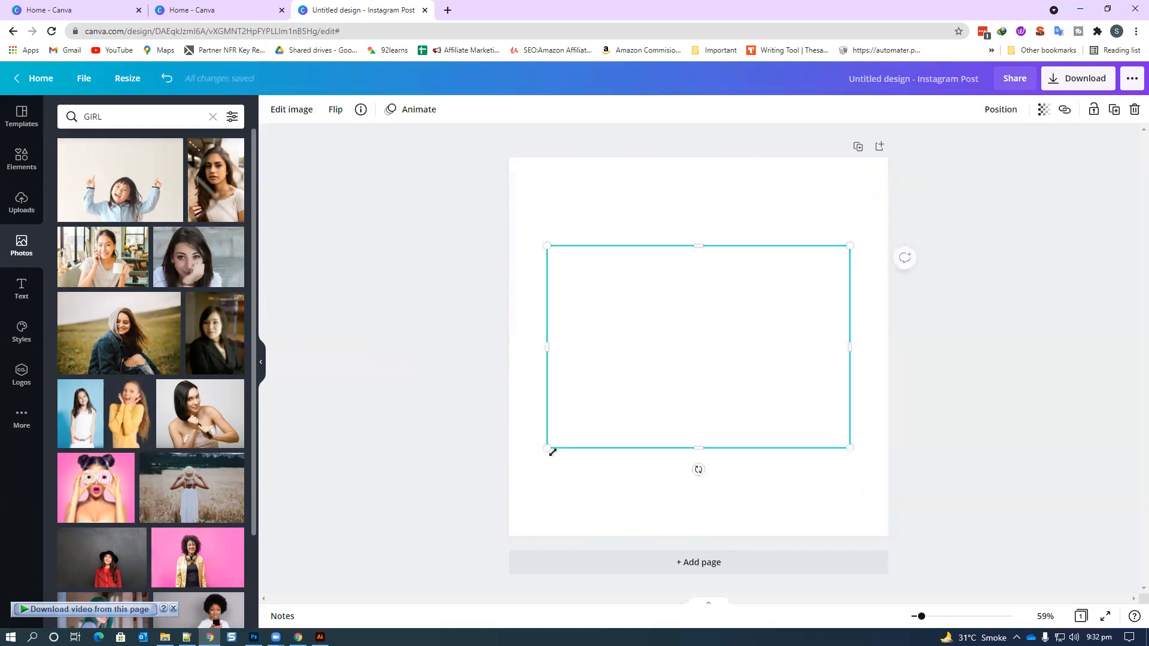
{"action": "left_click_drag", "start_coordinate": [553, 452], "coordinate": [300, 613]}
{"action": "left_click_drag", "start_coordinate": [661, 417], "coordinate": [772, 362]}
{"action": "left_click_drag", "start_coordinate": [461, 536], "coordinate": [419, 563]}
{"action": "left_click_drag", "start_coordinate": [606, 441], "coordinate": [518, 588]}
{"action": "left_click_drag", "start_coordinate": [1021, 476], "coordinate": [1021, 430]}
- Lay a white ripped-paper strip across her eyes, stretched to the page width
{"action": "left_click", "coordinate": [21, 157]}
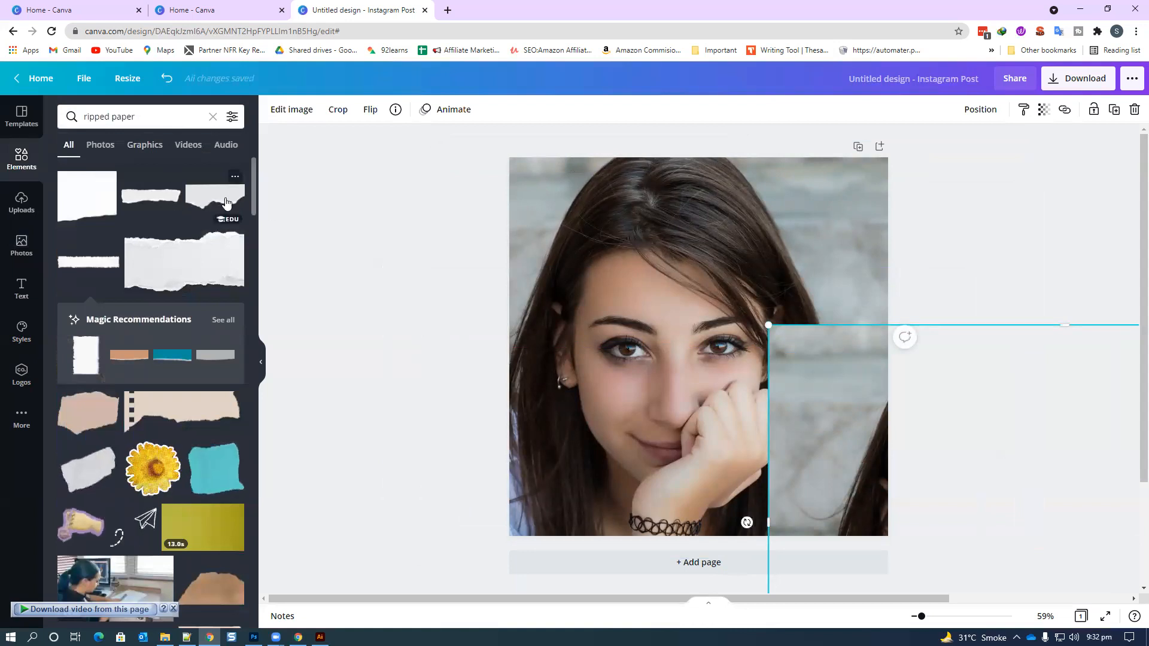
{"action": "scroll", "coordinate": [131, 287], "scroll_direction": "down", "scroll_amount": 1}
{"action": "scroll", "coordinate": [131, 287], "scroll_direction": "up", "scroll_amount": 1}
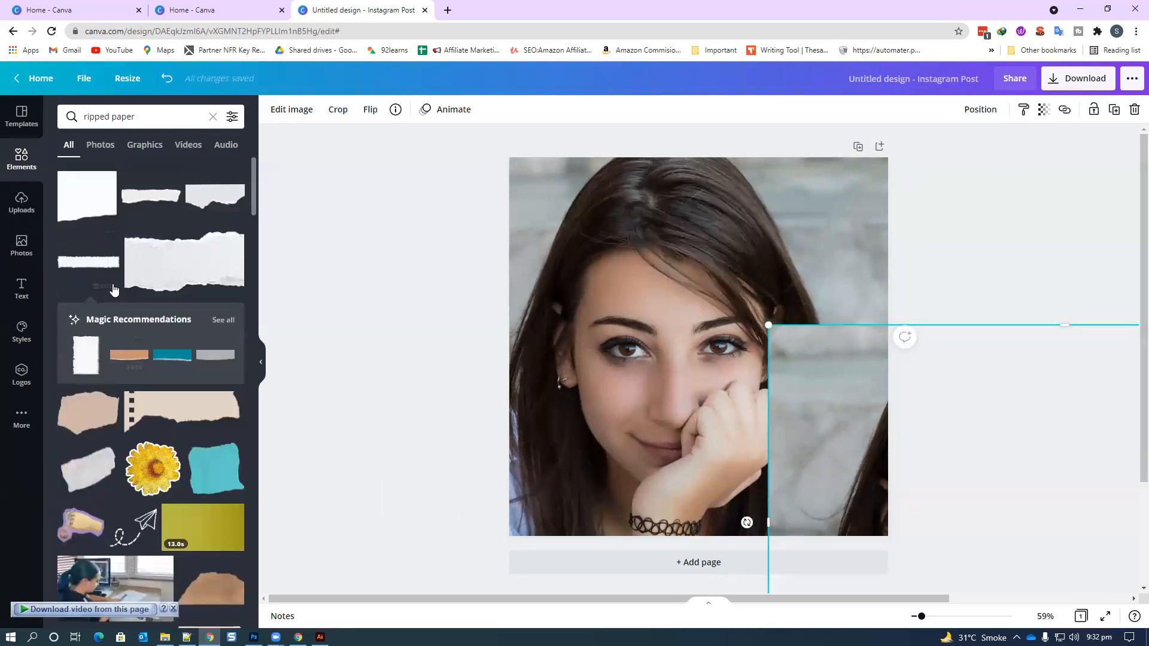
{"action": "left_click_drag", "start_coordinate": [668, 349], "coordinate": [783, 357]}
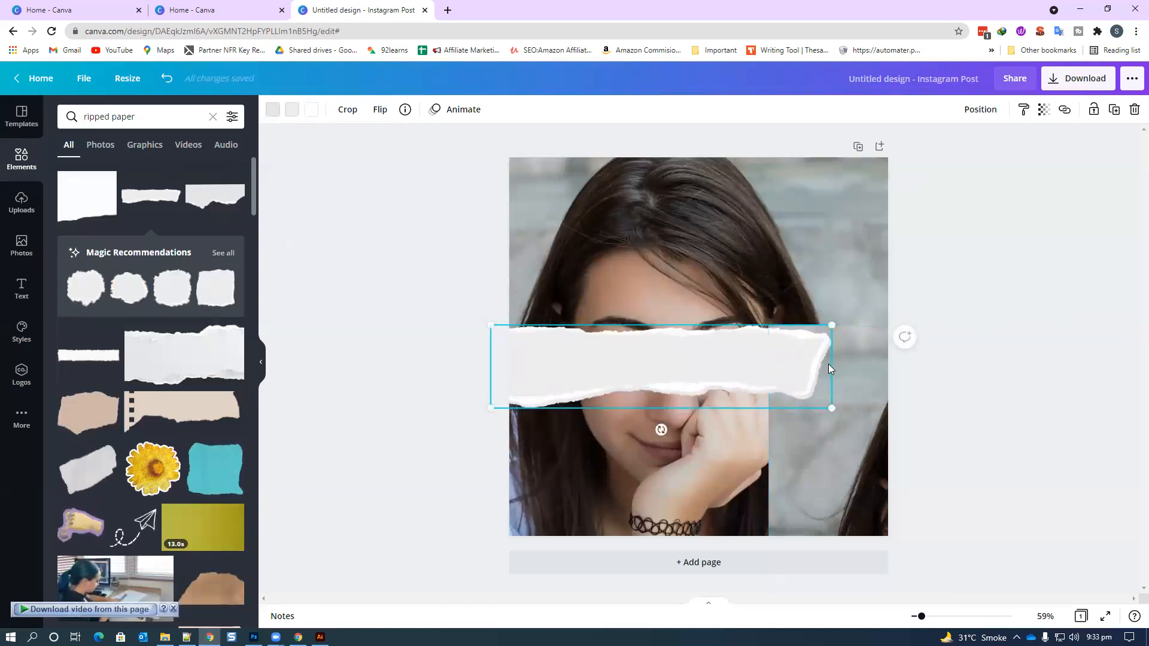
{"action": "left_click_drag", "start_coordinate": [832, 325], "coordinate": [954, 329]}
{"action": "left_click_drag", "start_coordinate": [745, 353], "coordinate": [730, 360]}
{"action": "left_click_drag", "start_coordinate": [794, 457], "coordinate": [537, 315]}
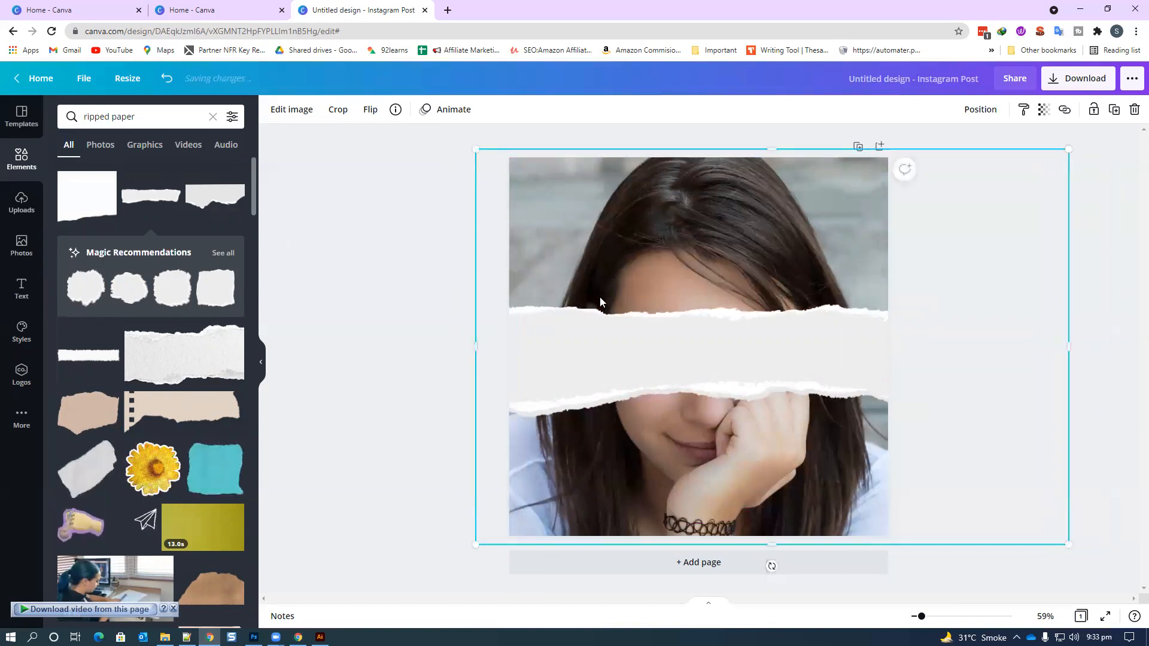
- Delete the offset copy and duplicate the large photo on top of the paper strip
{"action": "key", "text": "Delete"}
{"action": "left_click", "coordinate": [591, 486]}
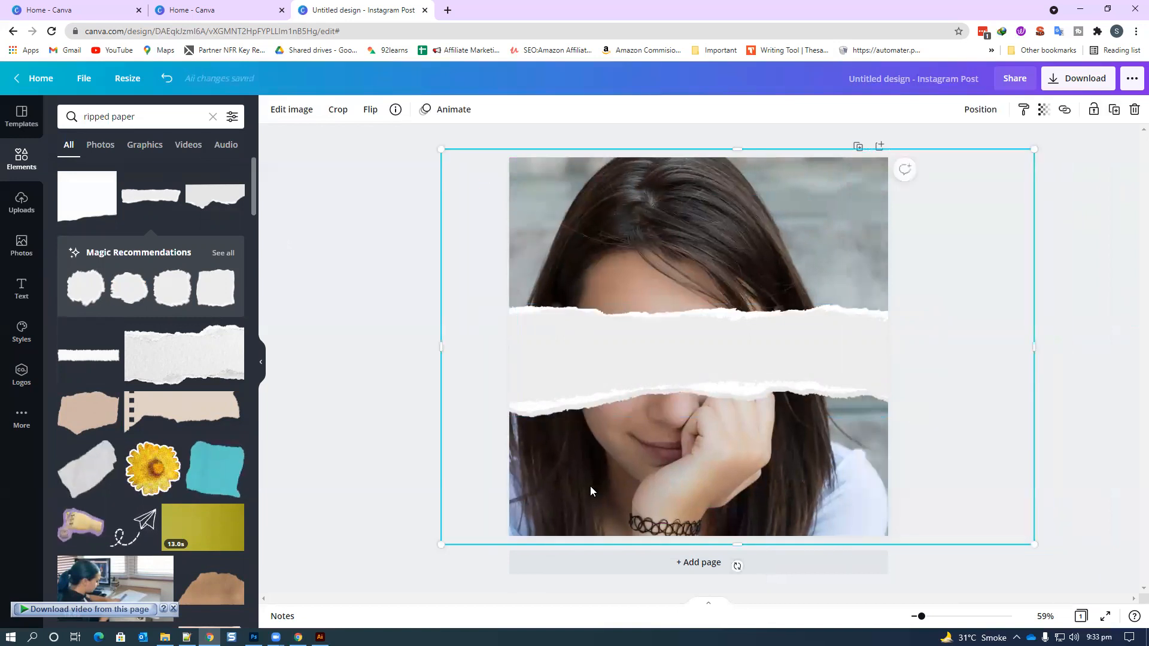
{"action": "key", "text": "ctrl+d"}
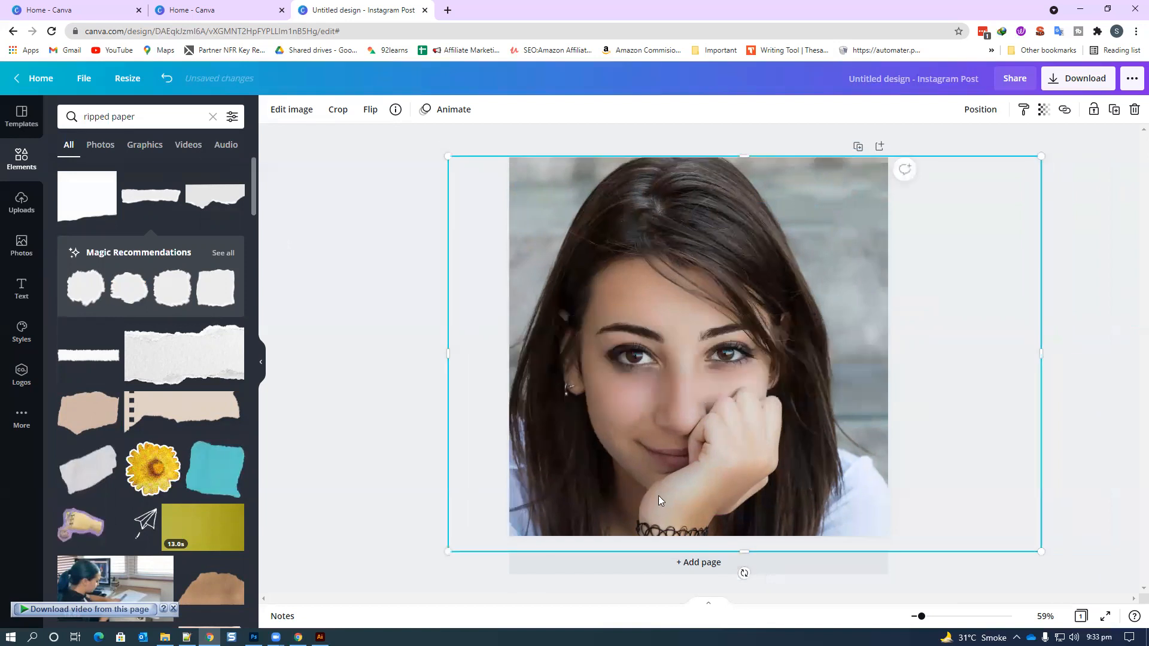
{"action": "left_click_drag", "start_coordinate": [691, 488], "coordinate": [686, 484]}
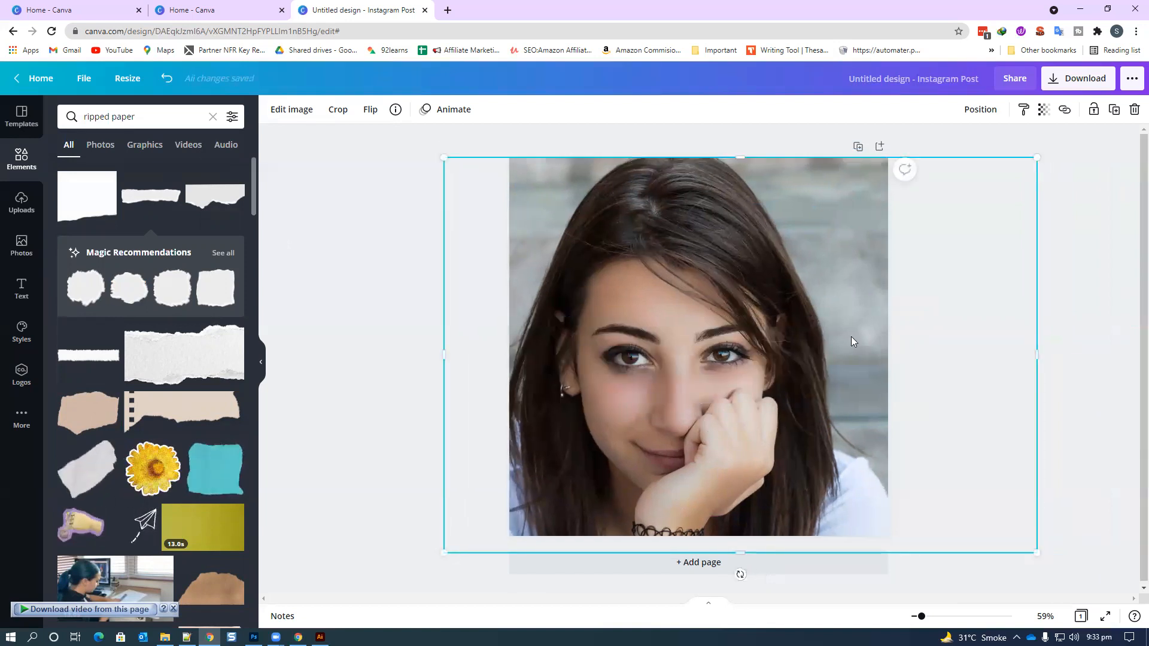
- Test the duplicate's transparency around 24, then restore it to fully opaque
{"action": "left_click", "coordinate": [1043, 109]}
{"action": "left_click_drag", "start_coordinate": [998, 145], "coordinate": [947, 154]}
{"action": "left_click_drag", "start_coordinate": [651, 228], "coordinate": [666, 231]}
{"action": "left_click", "coordinate": [1042, 115]}
{"action": "left_click_drag", "start_coordinate": [946, 154], "coordinate": [1009, 149]}
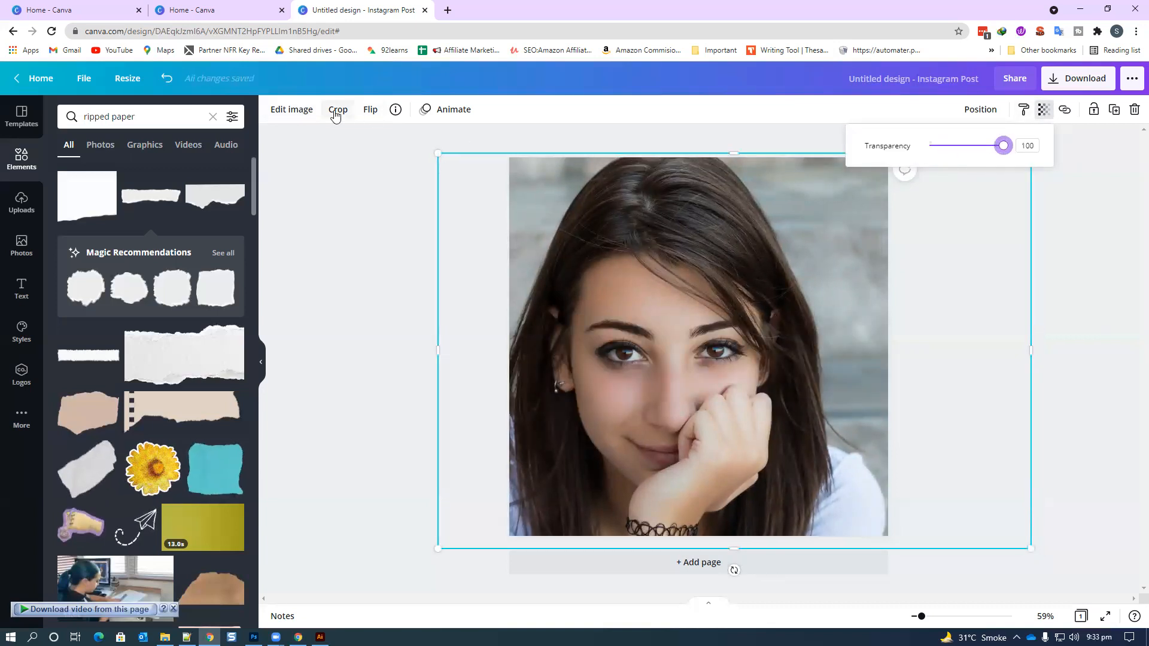
{"action": "left_click", "coordinate": [337, 111]}
{"action": "left_click", "coordinate": [288, 116]}
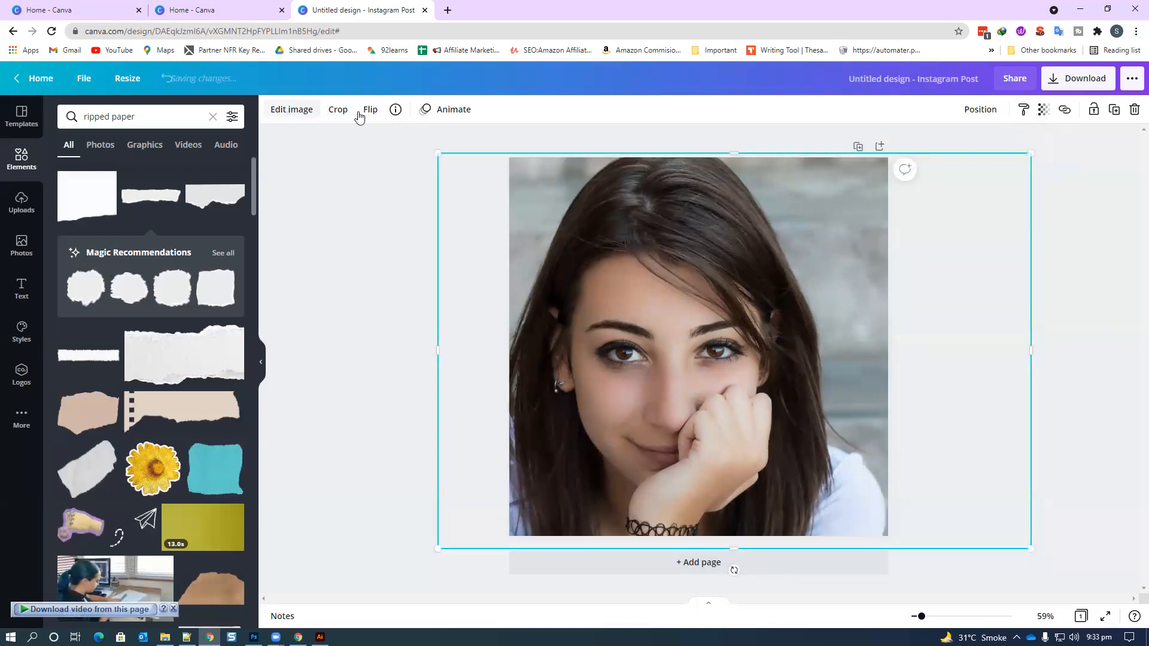
- Delete the top copy, then undo to bring it back over the band
{"action": "key", "text": "Delete"}
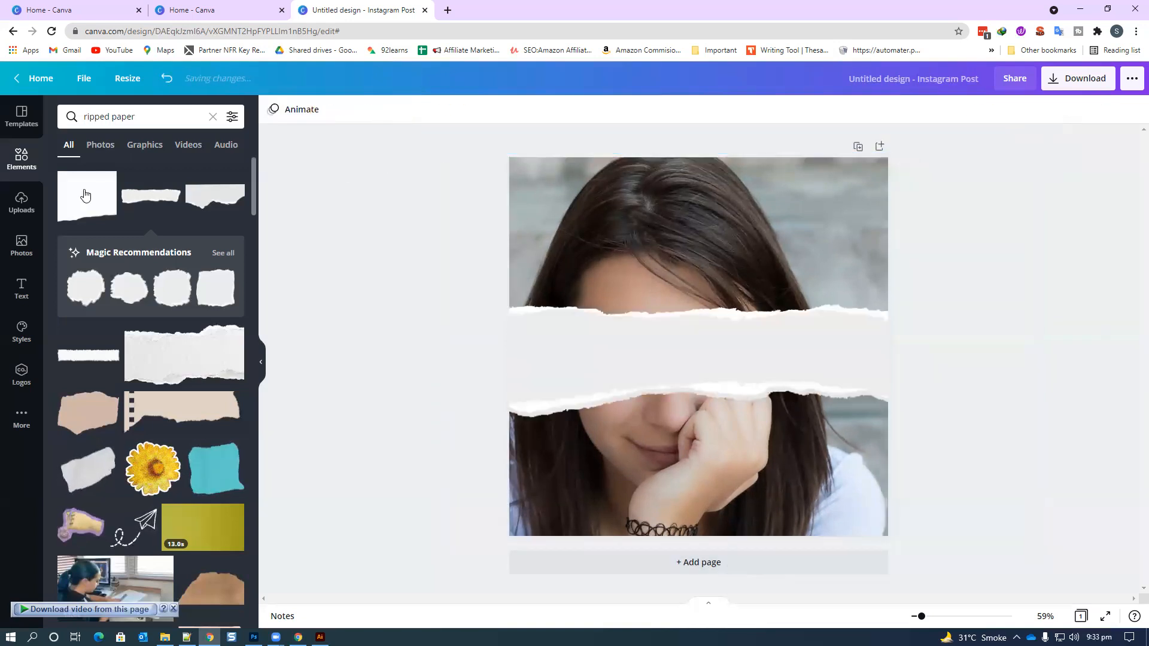
{"action": "left_click", "coordinate": [584, 209]}
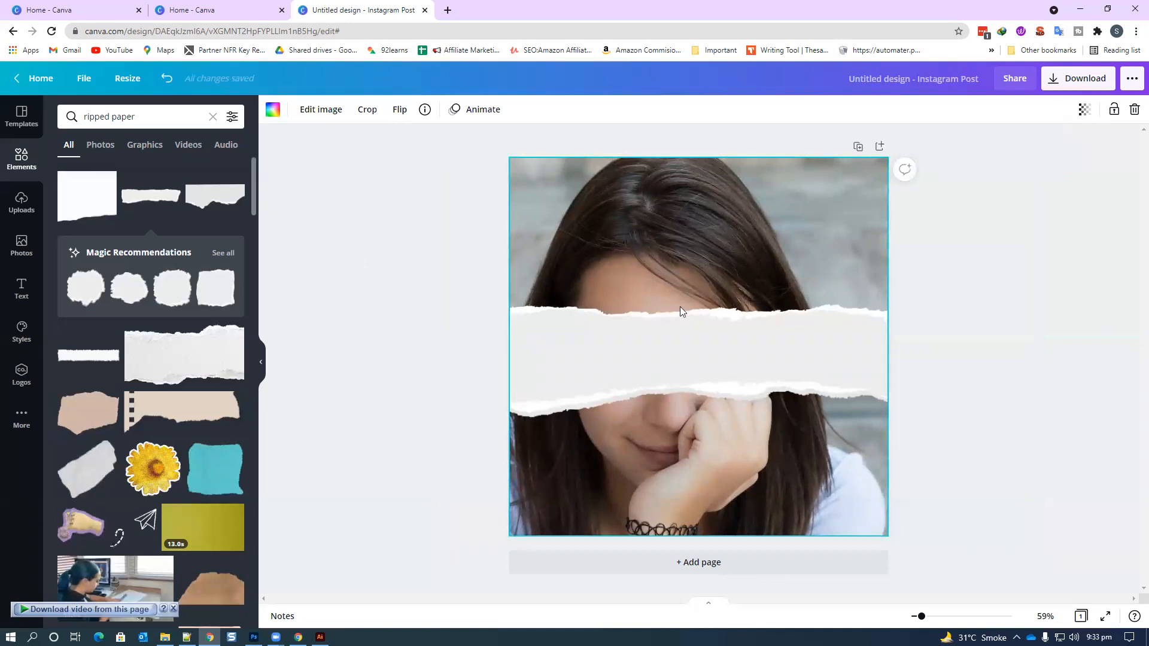
{"action": "left_click", "coordinate": [655, 265]}
{"action": "key", "text": "ctrl+z"}
{"action": "left_click_drag", "start_coordinate": [596, 267], "coordinate": [698, 291]}
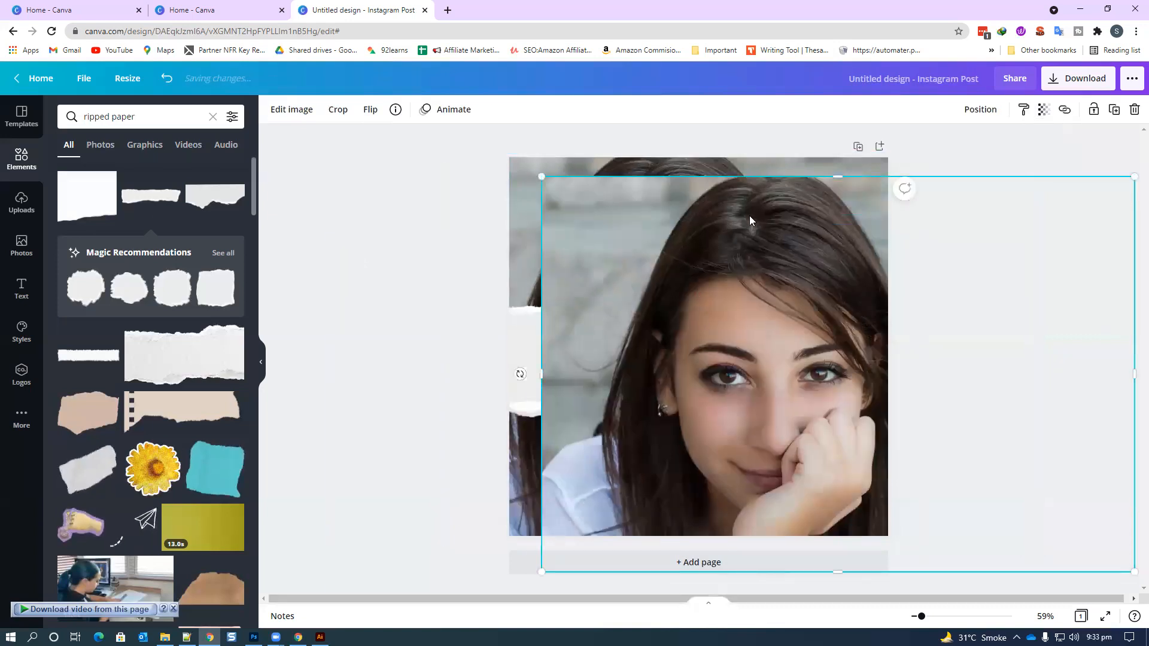
{"action": "key", "text": "ctrl+z"}
- Crop the top photo copy to a thin strip around the eyes and centre it
{"action": "left_click", "coordinate": [338, 109]}
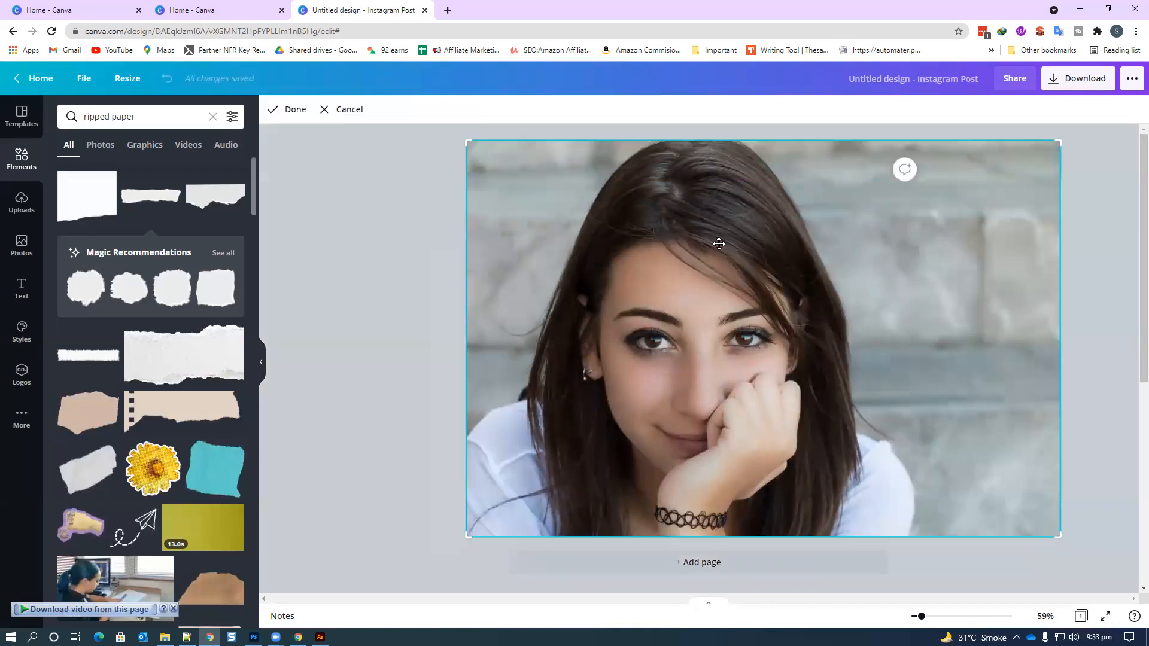
{"action": "left_click_drag", "start_coordinate": [475, 142], "coordinate": [567, 299]}
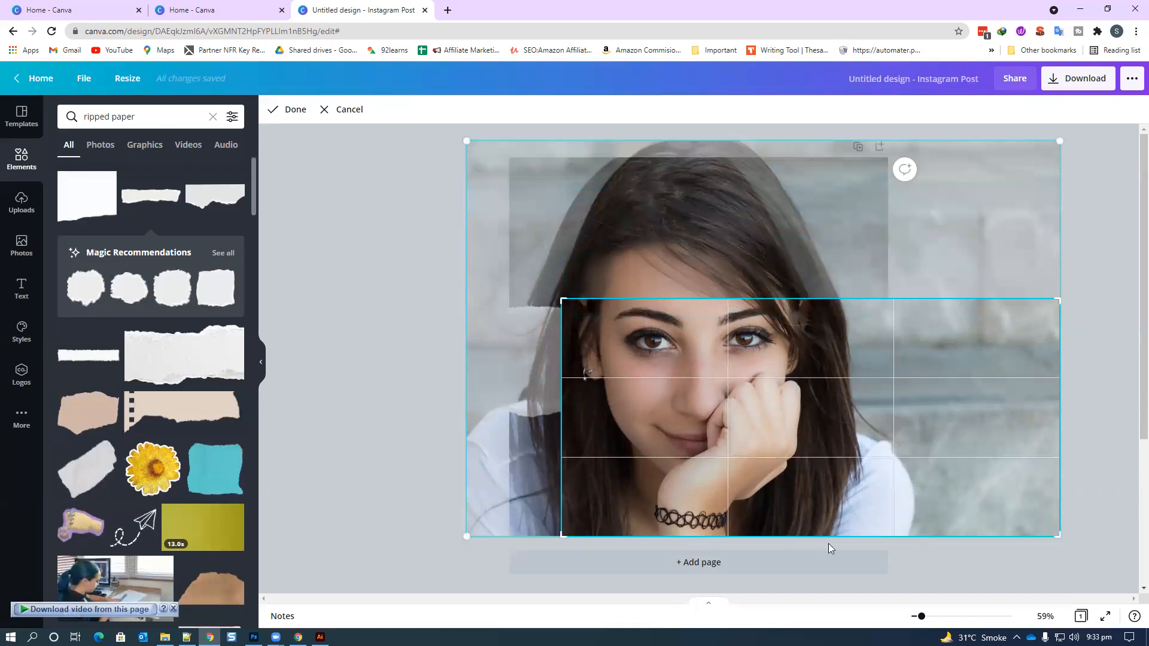
{"action": "left_click_drag", "start_coordinate": [565, 447], "coordinate": [394, 372]}
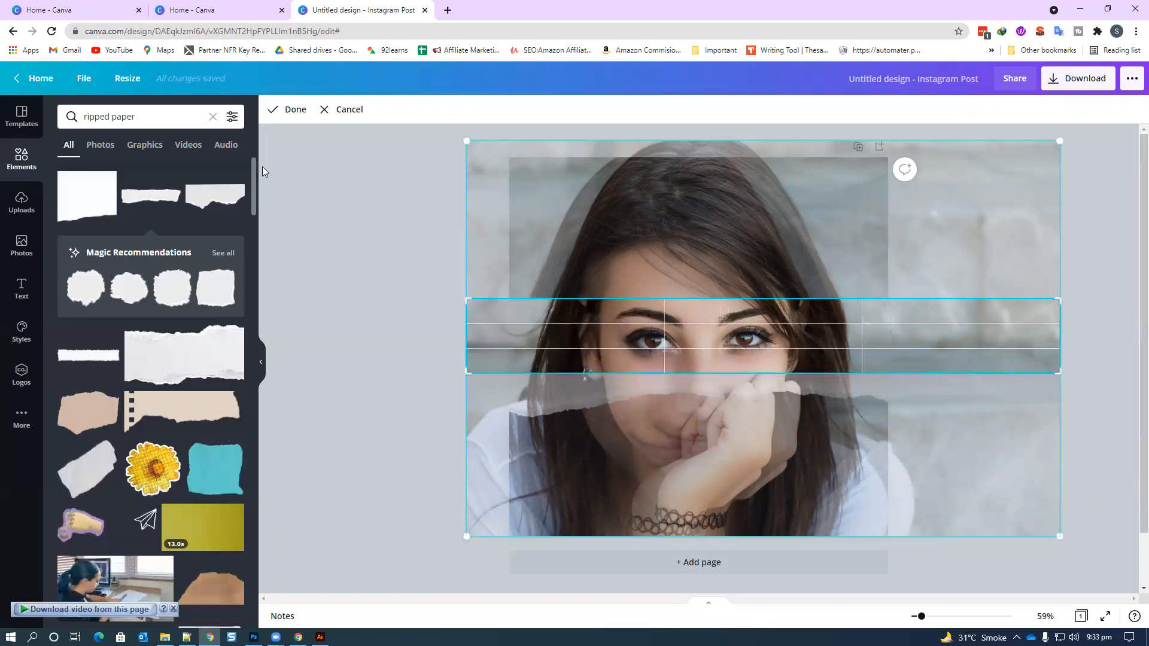
{"action": "left_click", "coordinate": [352, 155]}
{"action": "left_click_drag", "start_coordinate": [573, 334], "coordinate": [547, 370]}
{"action": "mouse_move", "coordinate": [658, 346]}
{"action": "left_mouse_down"}
{"action": "mouse_move", "coordinate": [636, 352]}
{"action": "mouse_move", "coordinate": [642, 345]}
{"action": "left_mouse_up"}
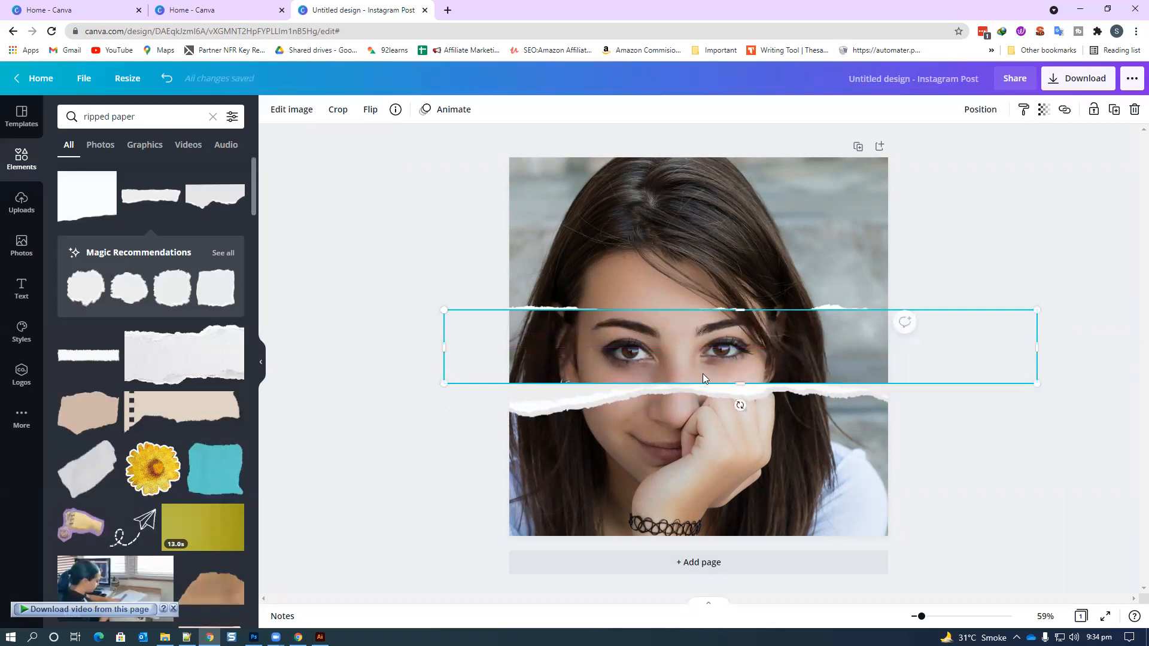
- Extend the eye strip's crop down to her hand and nudge it up slightly
{"action": "left_click", "coordinate": [346, 109]}
{"action": "left_click_drag", "start_coordinate": [446, 385], "coordinate": [432, 423]}
{"action": "left_click", "coordinate": [280, 109]}
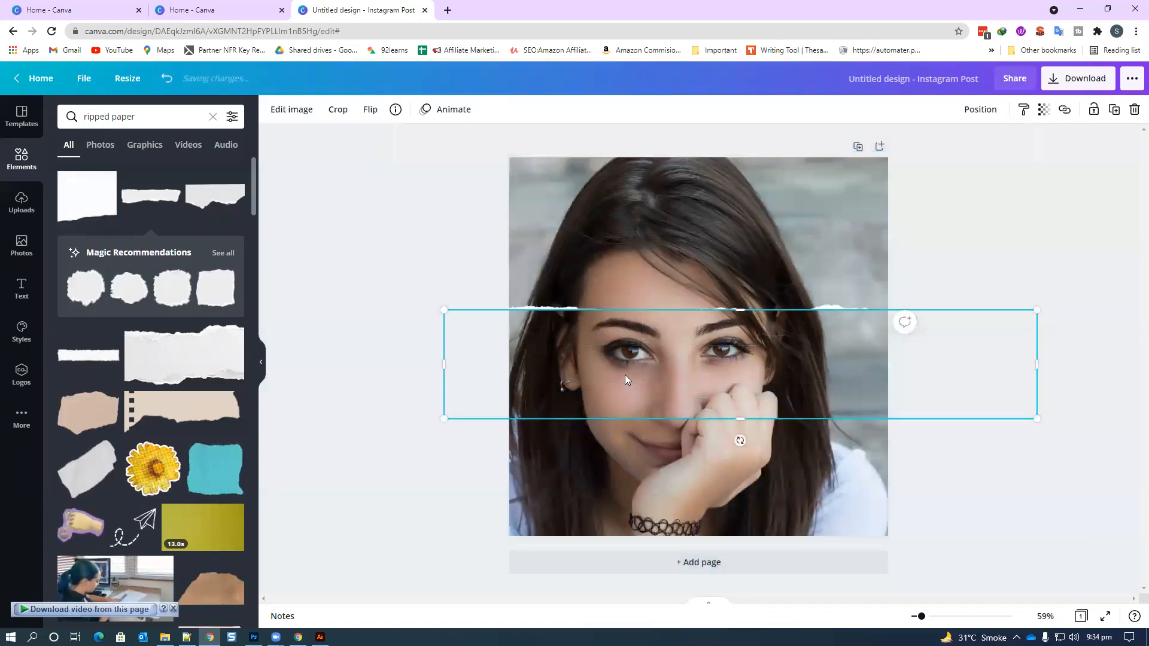
{"action": "left_click_drag", "start_coordinate": [625, 376], "coordinate": [624, 371]}
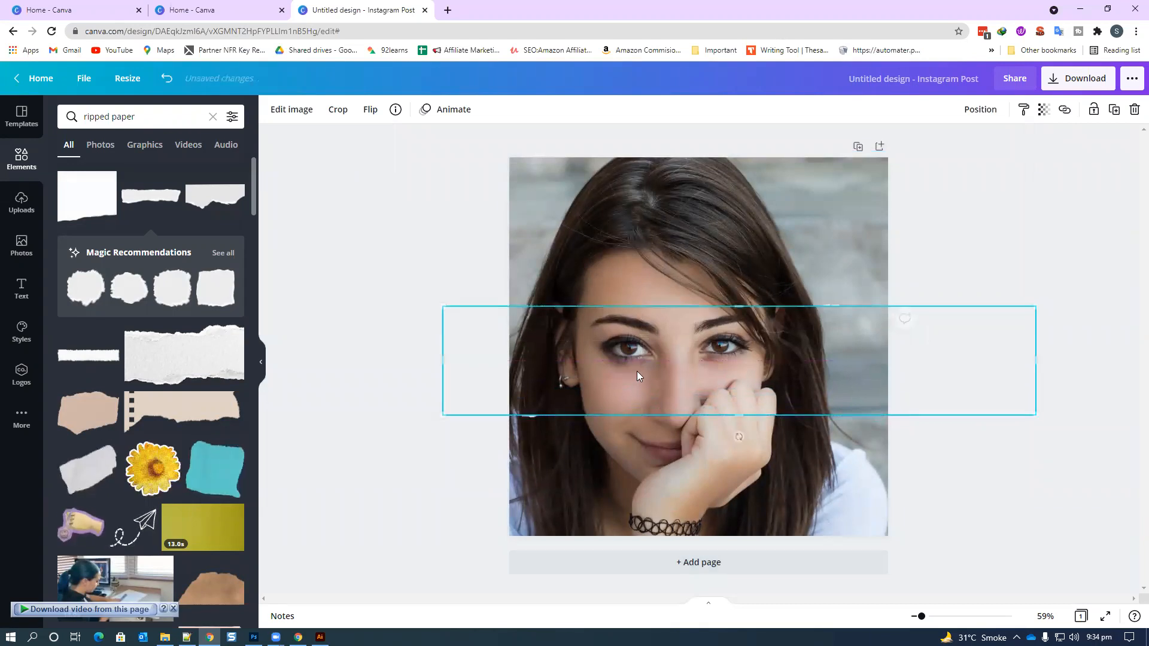
- Apply the black-and-white filter to the eye strip and trim its top and bottom to fit the band
{"action": "left_click", "coordinate": [291, 114]}
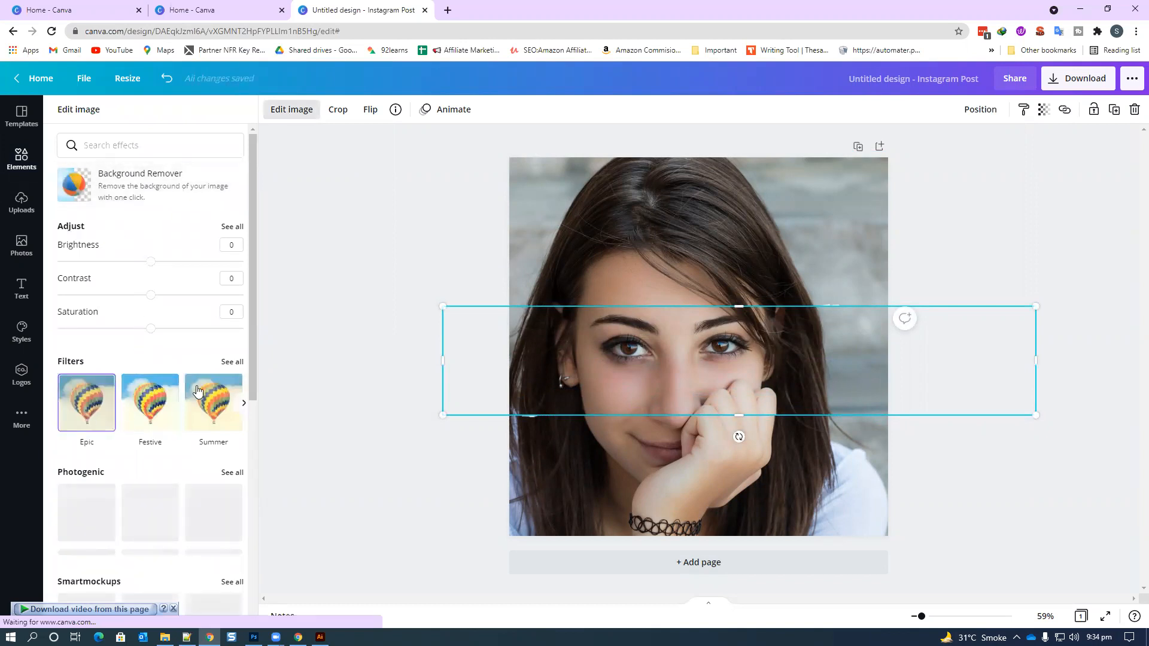
{"action": "left_click", "coordinate": [238, 367]}
{"action": "scroll", "coordinate": [160, 277], "scroll_direction": "down", "scroll_amount": 3}
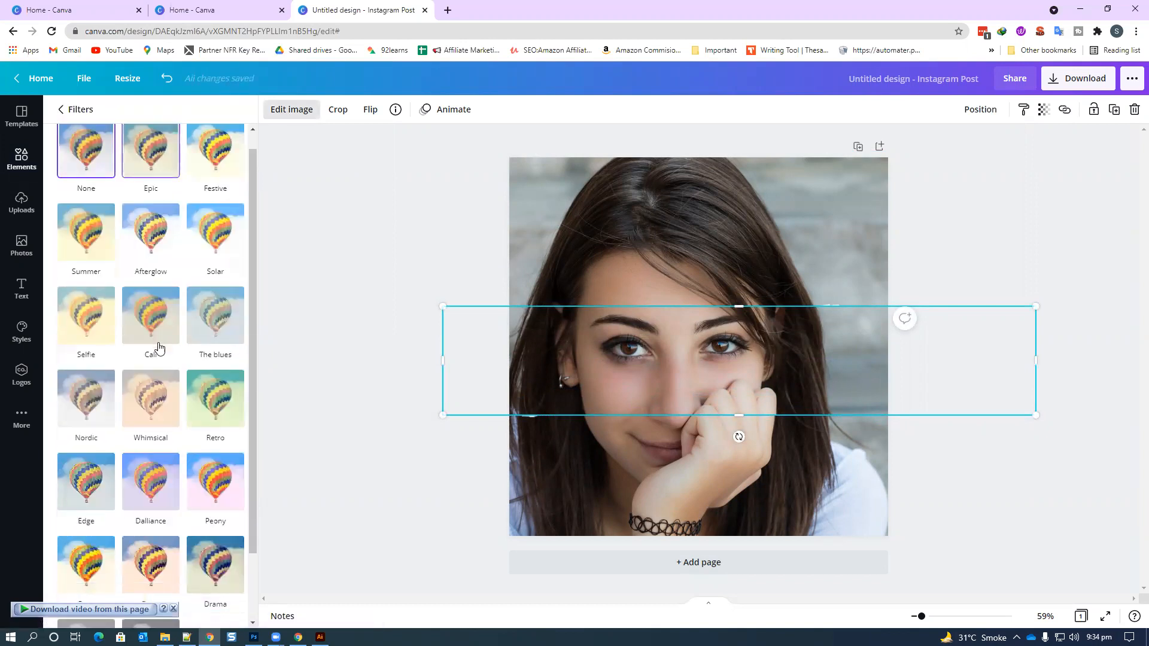
{"action": "left_click", "coordinate": [155, 565]}
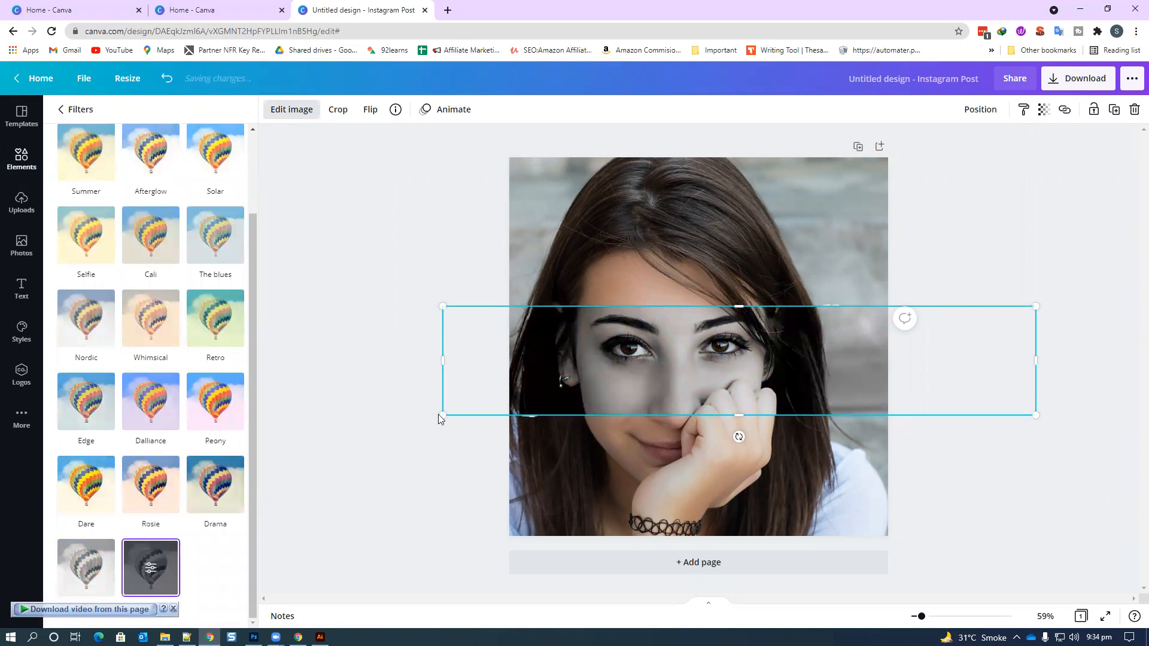
{"action": "mouse_move", "coordinate": [735, 417]}
{"action": "left_mouse_down"}
{"action": "mouse_move", "coordinate": [732, 396]}
{"action": "mouse_move", "coordinate": [733, 409]}
{"action": "left_mouse_up"}
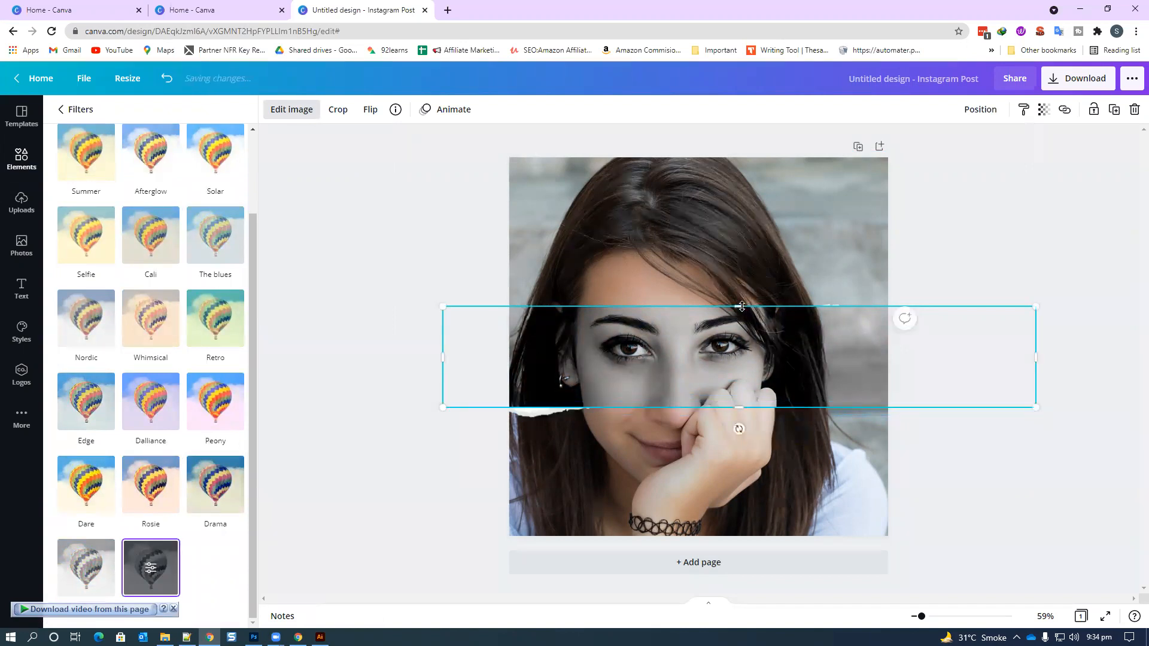
{"action": "mouse_move", "coordinate": [742, 306]}
{"action": "left_mouse_down"}
{"action": "mouse_move", "coordinate": [742, 361]}
{"action": "mouse_move", "coordinate": [749, 316]}
{"action": "left_mouse_up"}
{"action": "left_click", "coordinate": [708, 353]}
{"action": "left_click_drag", "start_coordinate": [717, 364], "coordinate": [654, 368]}
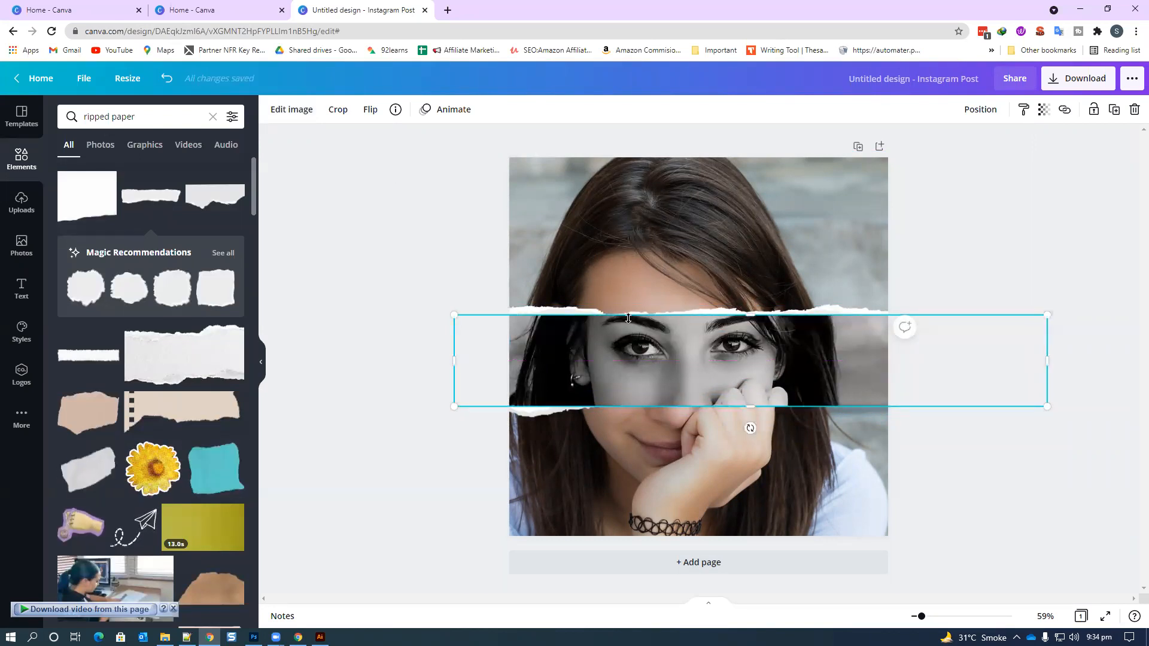
- Move the black-and-white eye strip to the lower right of the portrait
{"action": "left_click_drag", "start_coordinate": [611, 376], "coordinate": [988, 501]}
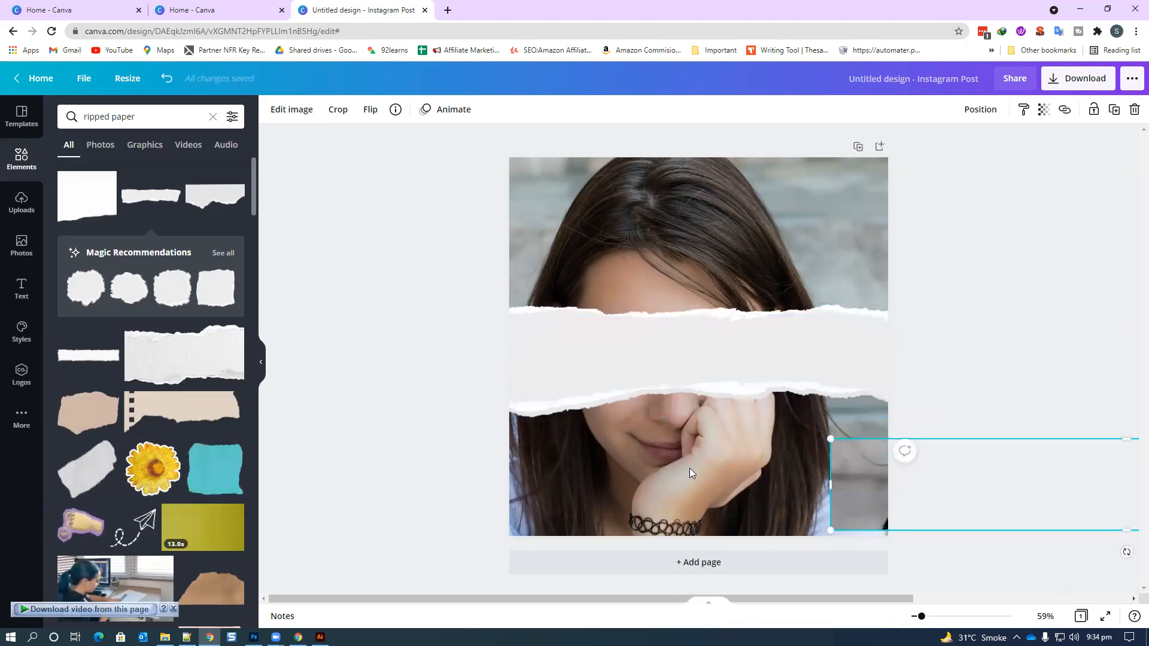
{"action": "left_click_drag", "start_coordinate": [893, 516], "coordinate": [573, 393]}
{"action": "key", "text": "ctrl+z"}
{"action": "left_click", "coordinate": [589, 389]}
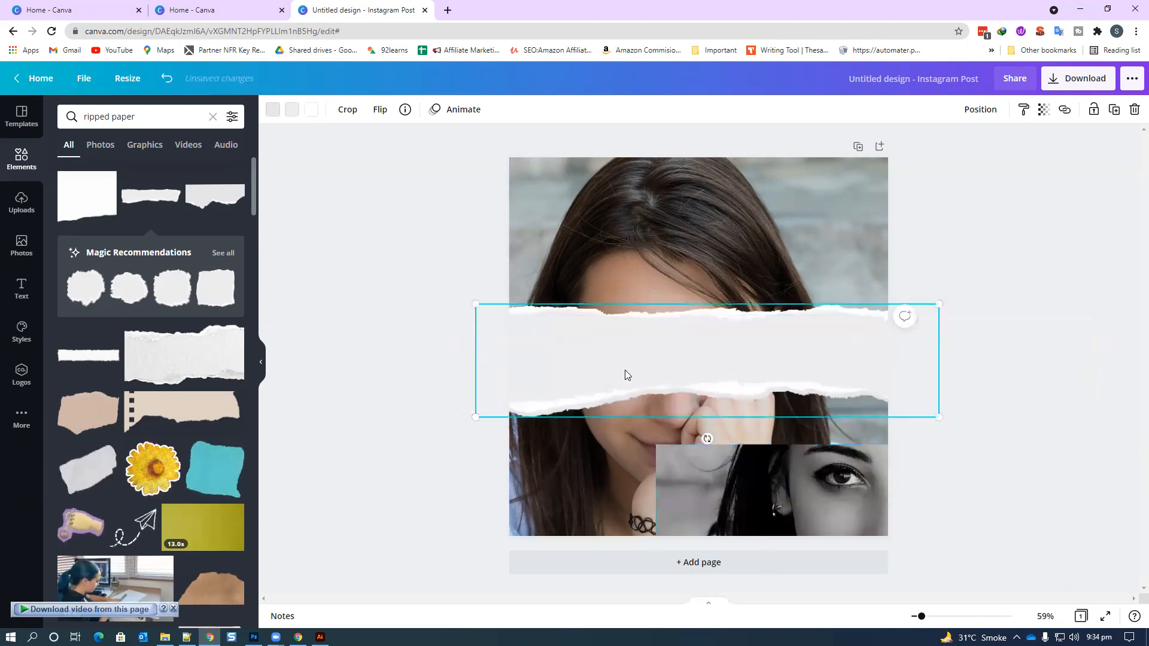
{"action": "left_click_drag", "start_coordinate": [803, 470], "coordinate": [726, 468]}
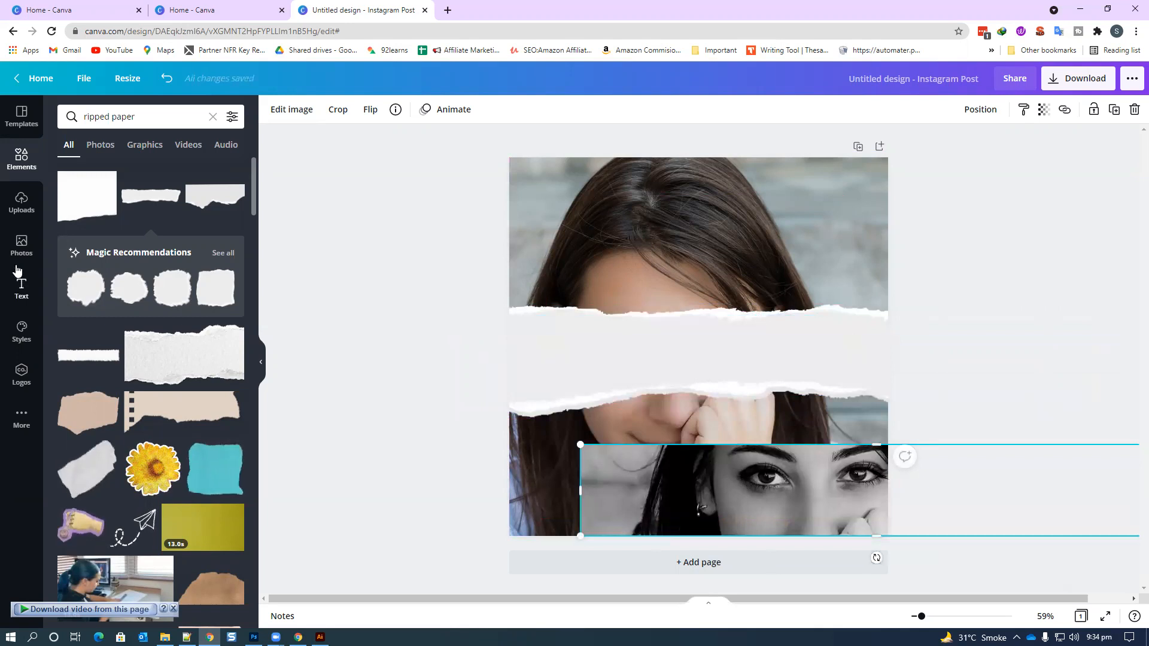
- Browse the ripped paper Photos results and select the torn-paper band across the face
{"action": "left_click", "coordinate": [100, 144]}
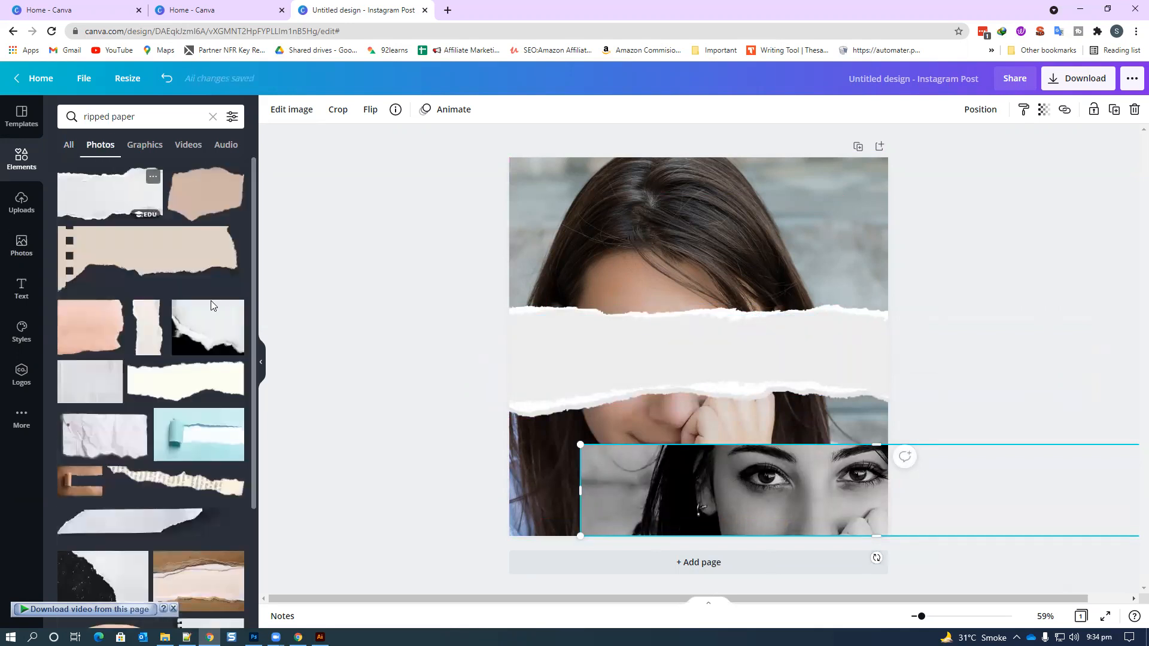
{"action": "scroll", "coordinate": [138, 359], "scroll_direction": "down", "scroll_amount": 3}
{"action": "scroll", "coordinate": [132, 362], "scroll_direction": "down", "scroll_amount": 3}
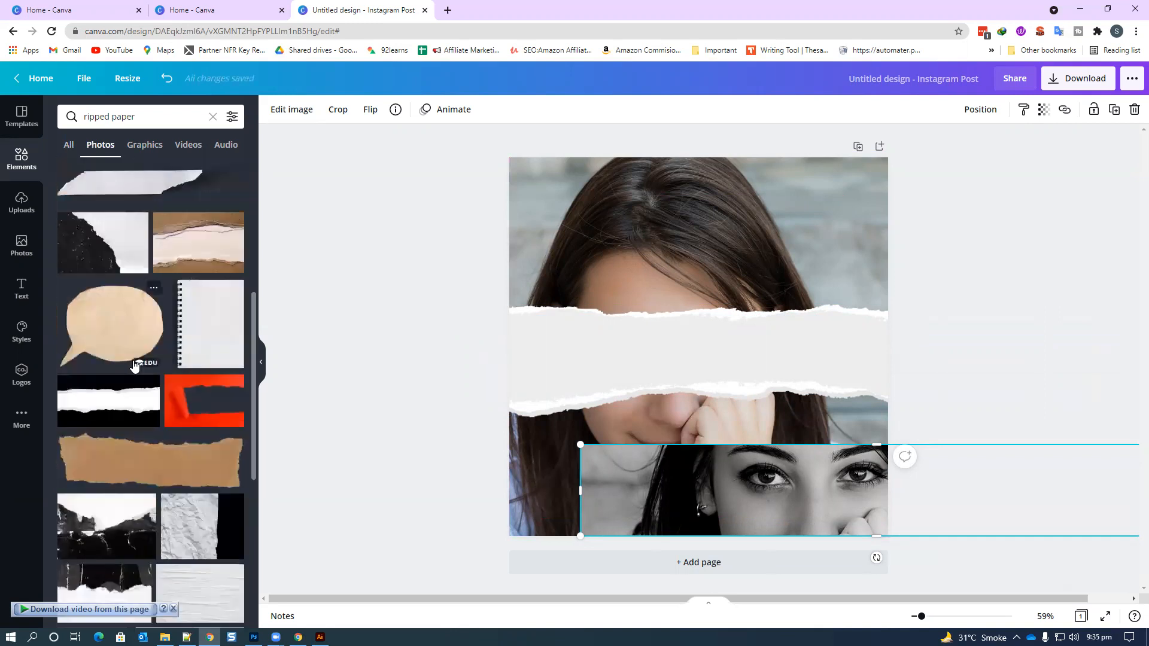
{"action": "scroll", "coordinate": [134, 366], "scroll_direction": "down", "scroll_amount": 1}
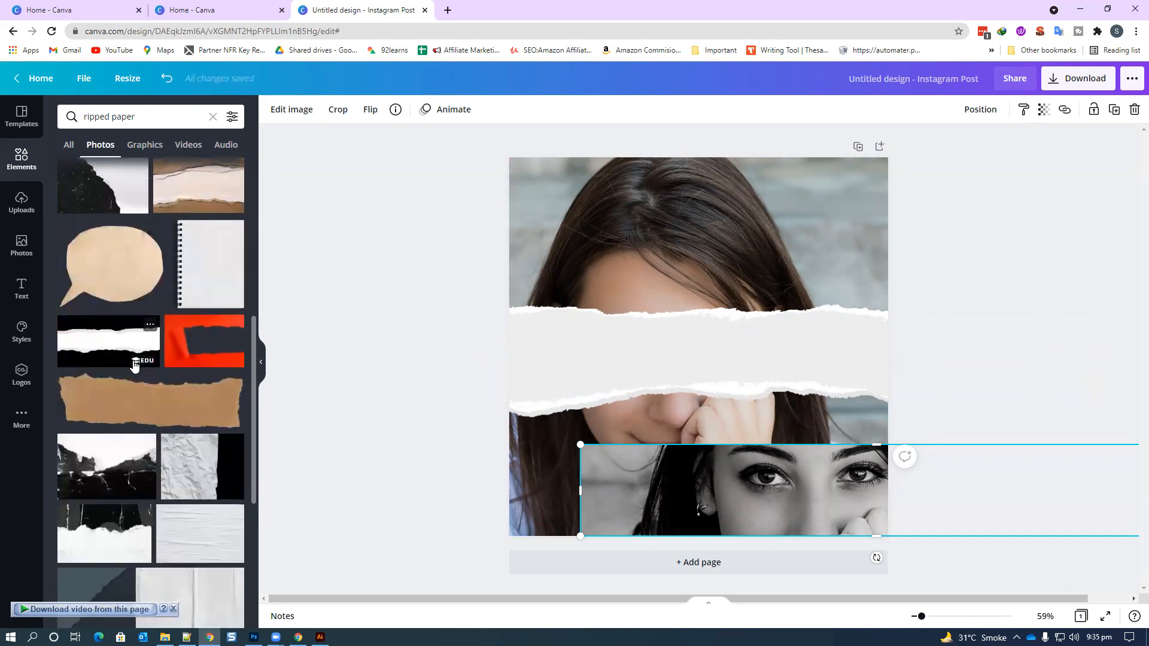
{"action": "scroll", "coordinate": [132, 383], "scroll_direction": "down", "scroll_amount": 3}
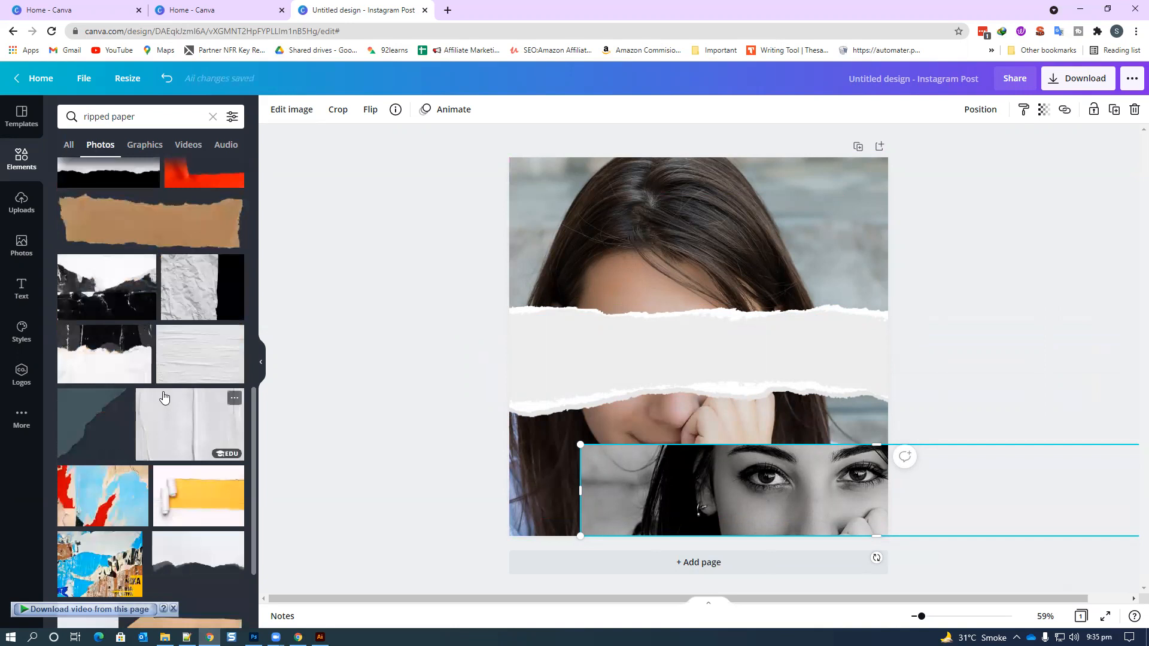
{"action": "scroll", "coordinate": [165, 396], "scroll_direction": "down", "scroll_amount": 1}
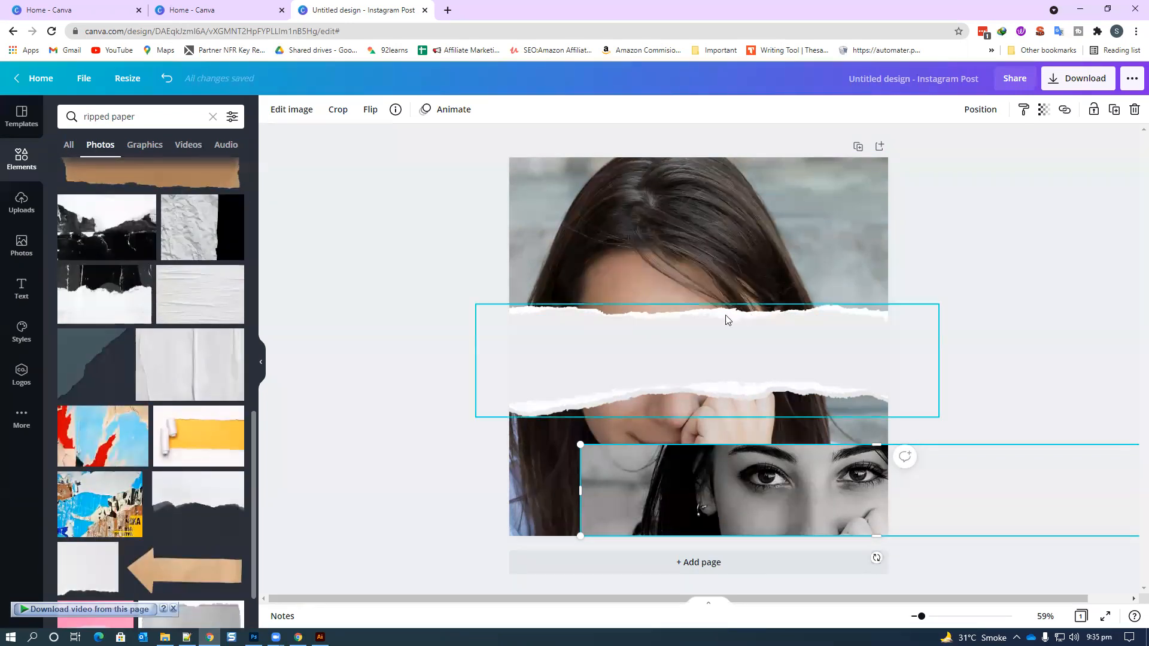
{"action": "left_click", "coordinate": [722, 334]}
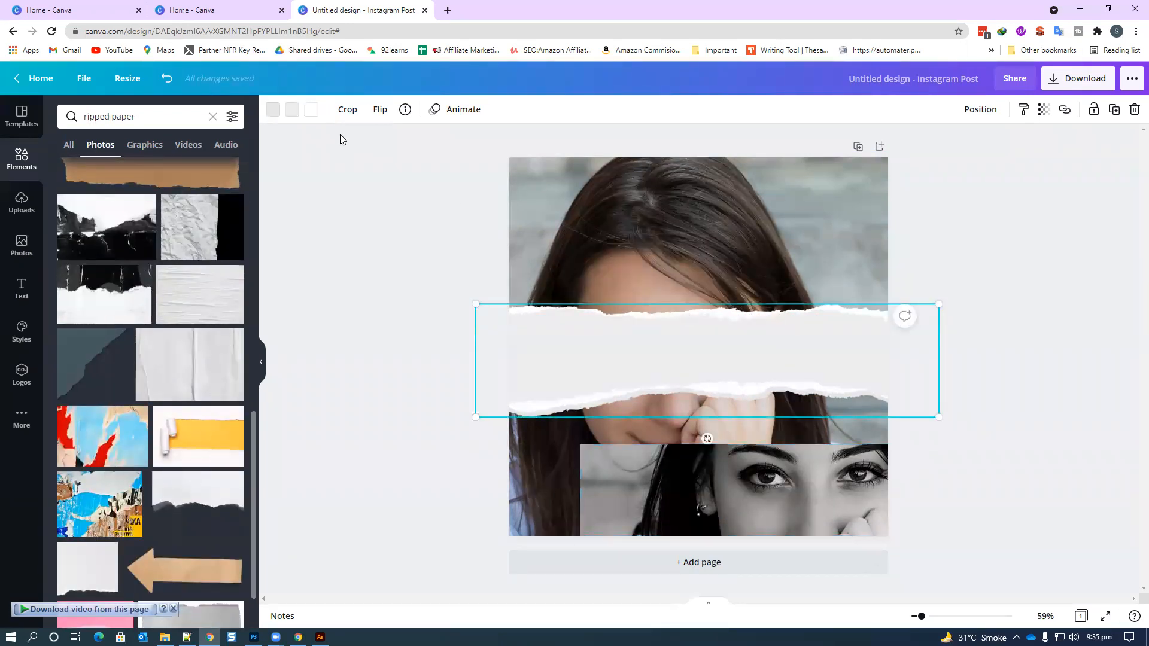
- Adjust the band's transparency and try violet and purple on its torn edge, keeping light grey
{"action": "left_click", "coordinate": [273, 111]}
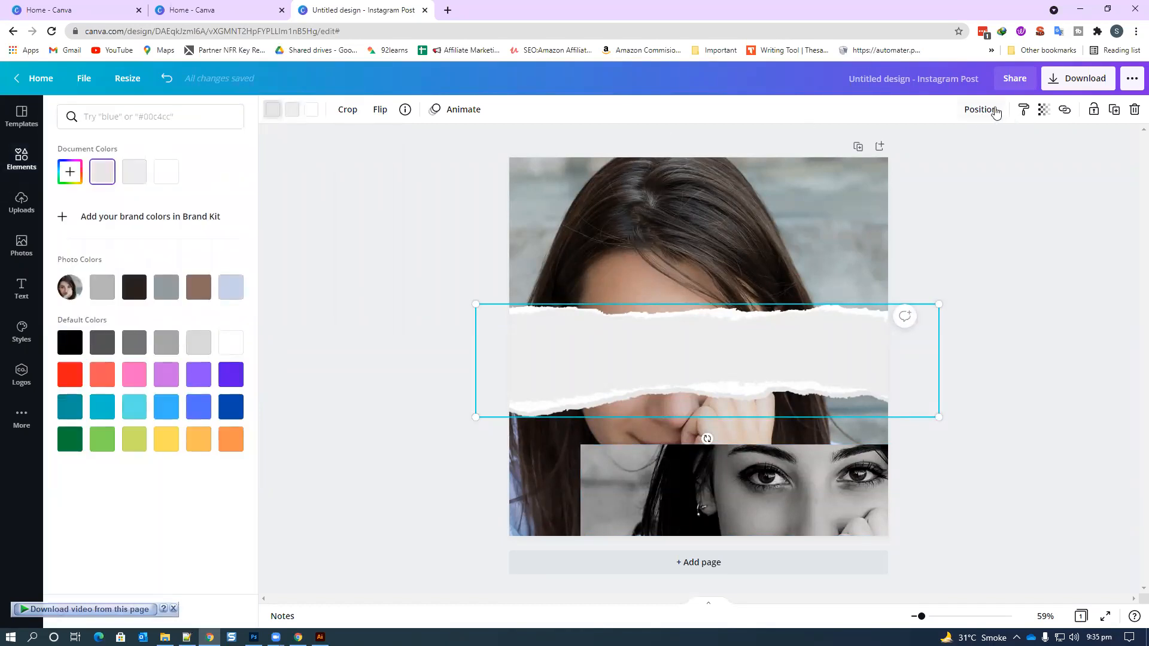
{"action": "left_click", "coordinate": [1044, 110]}
{"action": "left_click_drag", "start_coordinate": [1001, 145], "coordinate": [1054, 149]}
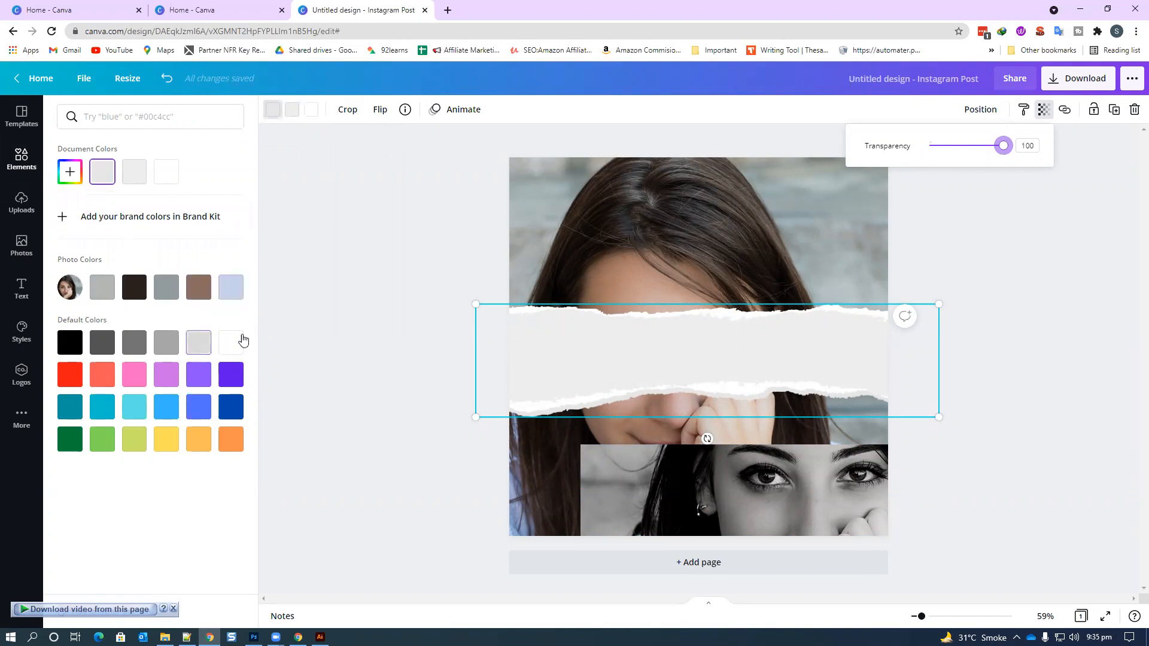
{"action": "left_click", "coordinate": [226, 375]}
{"action": "left_click", "coordinate": [227, 378]}
{"action": "left_click", "coordinate": [199, 378]}
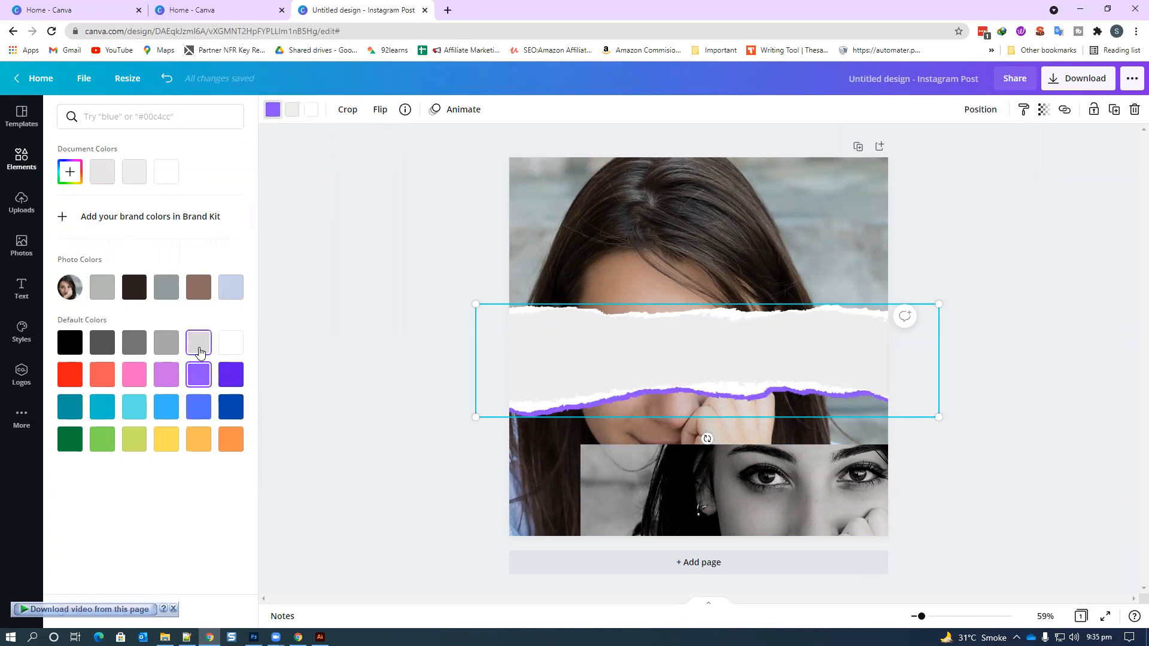
{"action": "left_click", "coordinate": [198, 342]}
- Change the band's middle colour to the green default swatch
{"action": "left_click", "coordinate": [310, 110]}
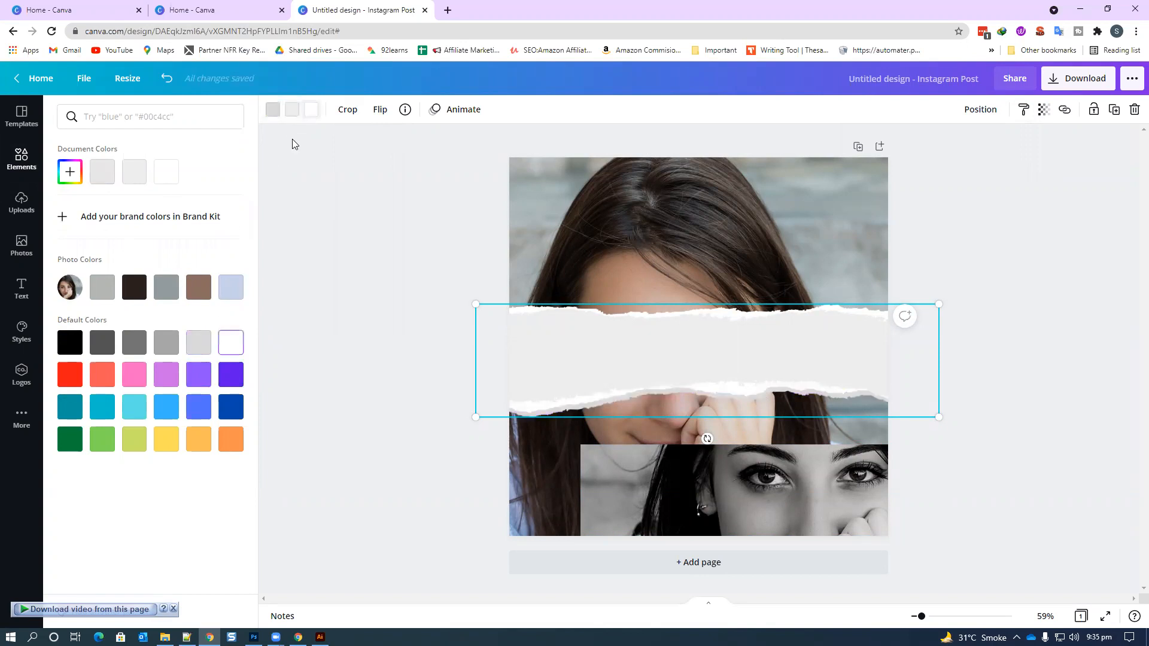
{"action": "left_click", "coordinate": [294, 117]}
{"action": "left_click", "coordinate": [200, 344]}
{"action": "left_click", "coordinate": [231, 374]}
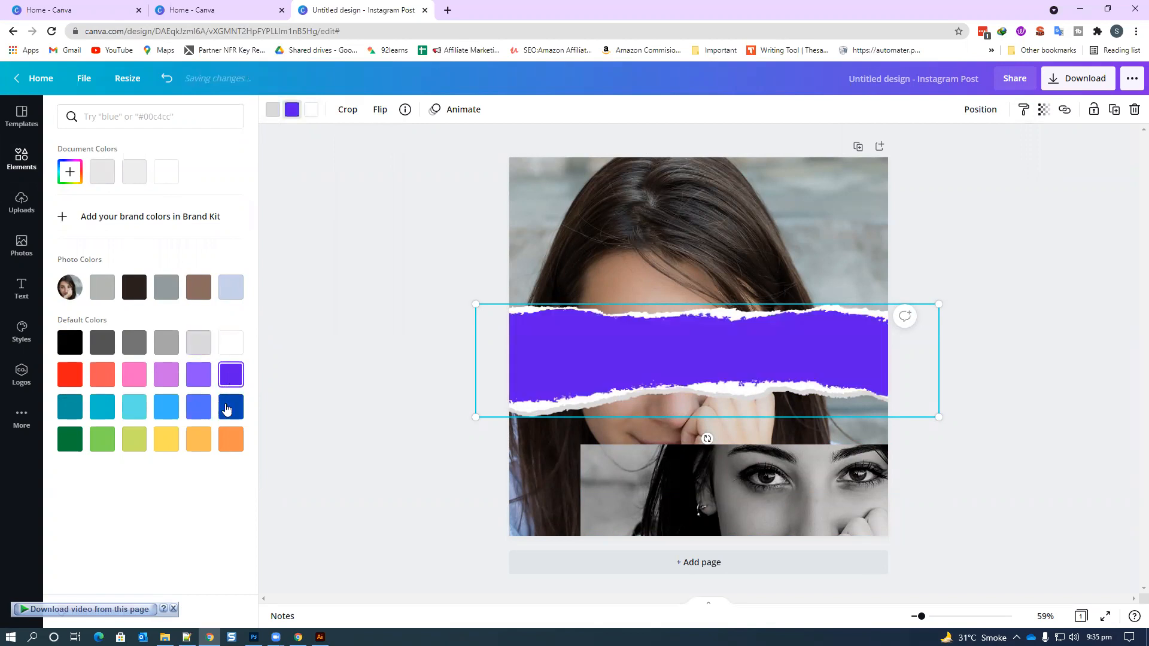
{"action": "left_click", "coordinate": [103, 439]}
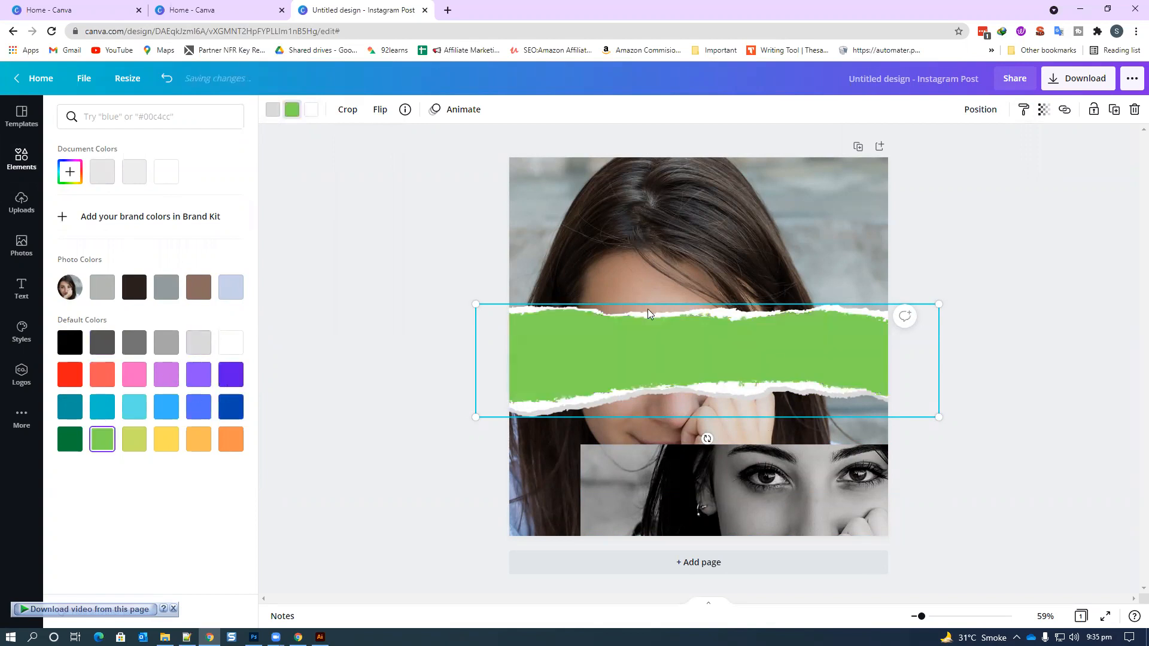
{"action": "key", "text": "Escape"}
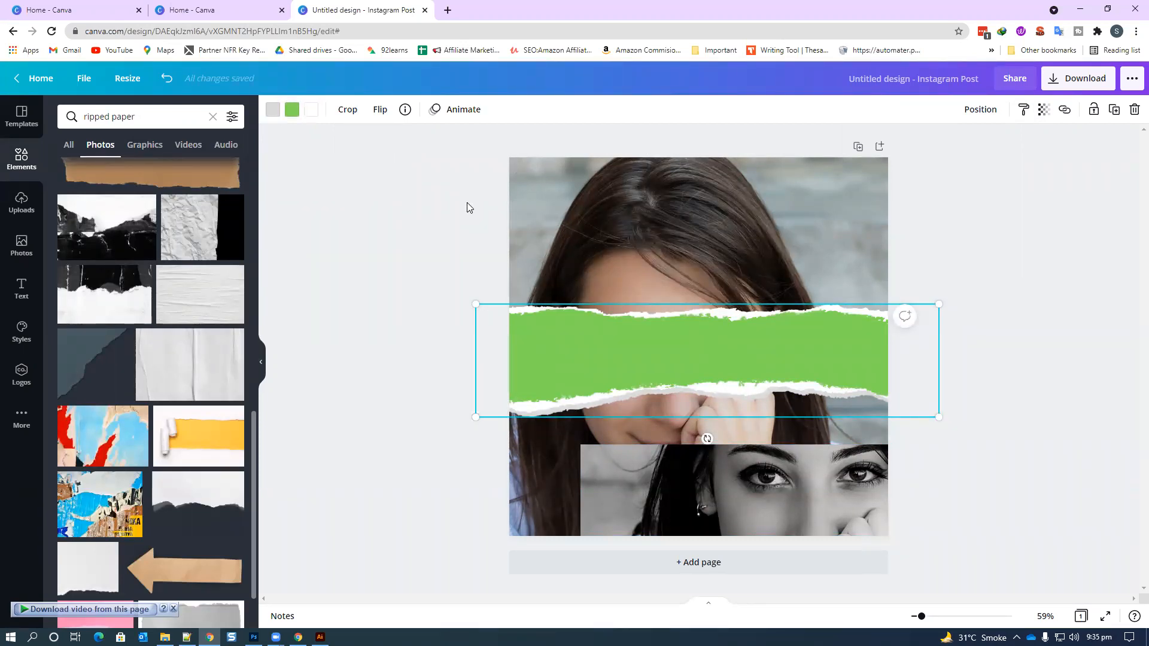
- Move the black-and-white eye strip onto the green torn-paper band over the girl's eyes
{"action": "left_click_drag", "start_coordinate": [588, 444], "coordinate": [542, 356]}
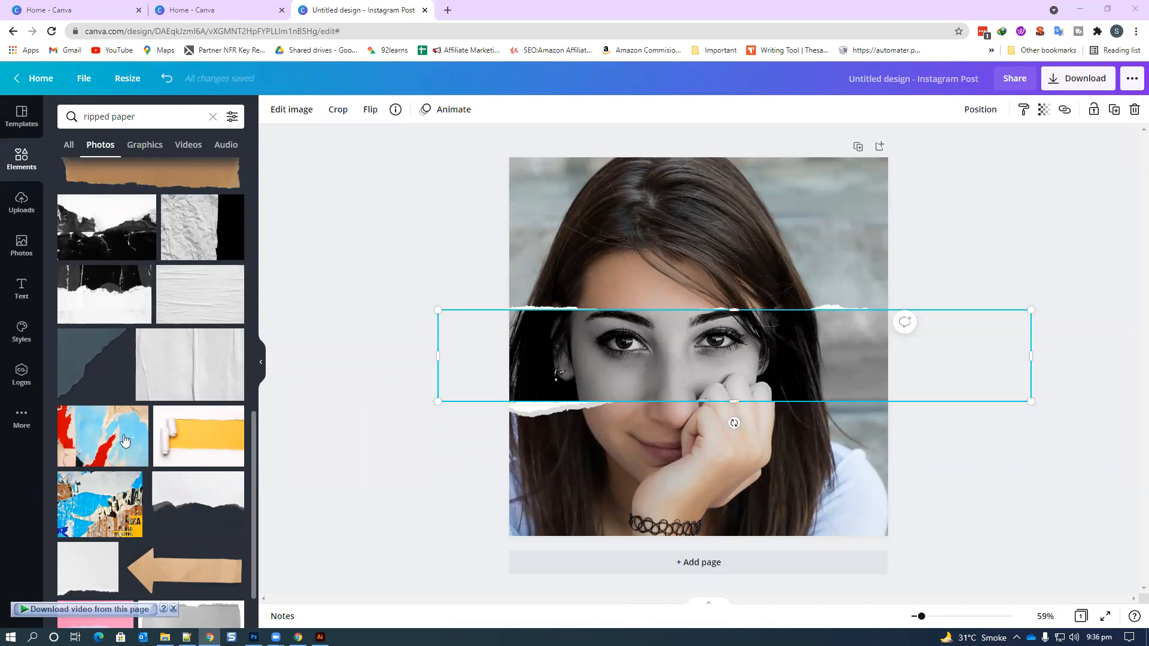
{"action": "left_click", "coordinate": [171, 9]}
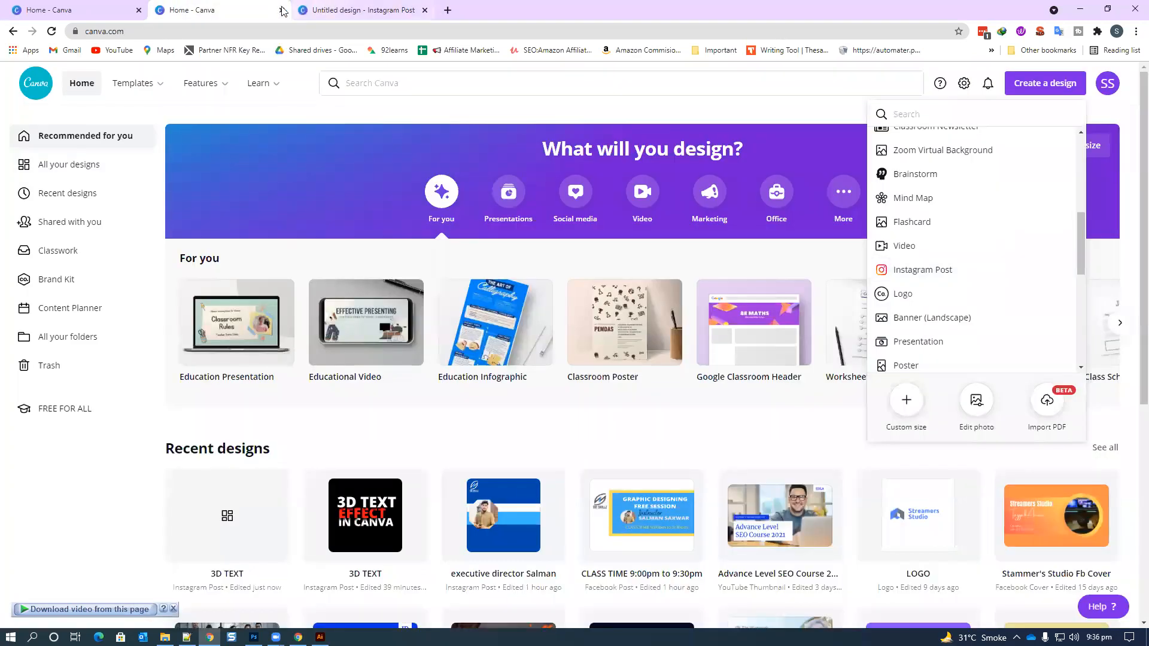
- Switch to the Canva home tab showing design types for 'post', such as Instagram Post
{"action": "left_click", "coordinate": [299, 10]}
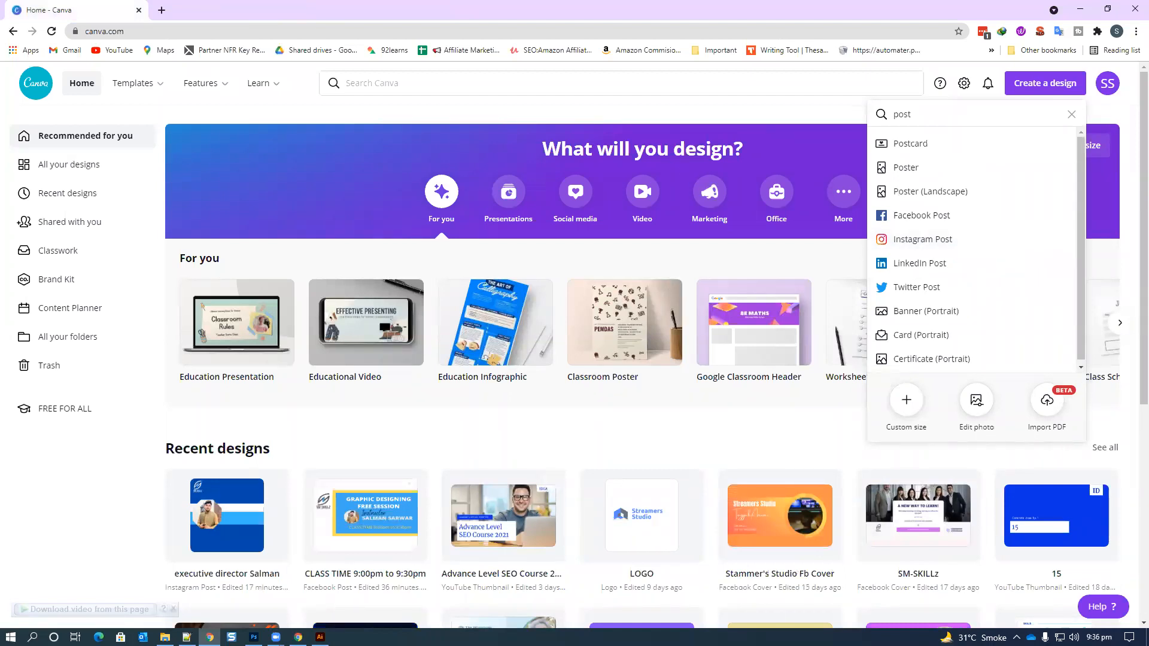
{"action": "left_click", "coordinate": [1099, 638]}
{"action": "right_click", "coordinate": [1098, 638]}
{"action": "left_click", "coordinate": [1099, 638]}
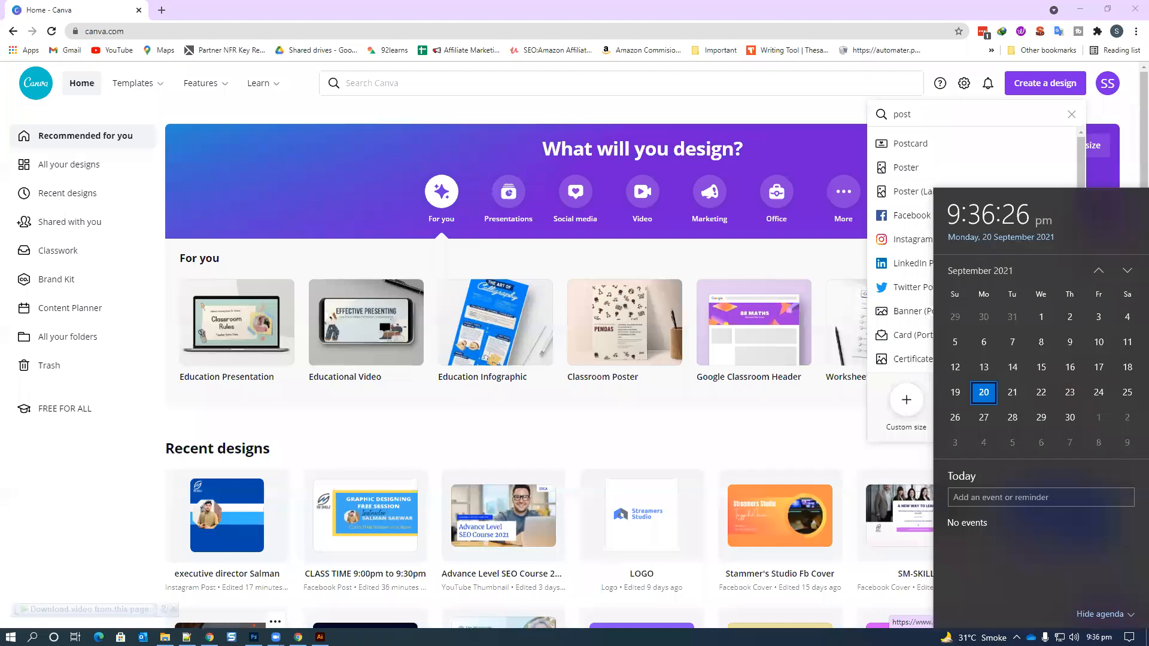
- Reposition the Notepad++ notes and highlight the course items from Logo Designing to line 17
{"action": "left_click", "coordinate": [187, 637]}
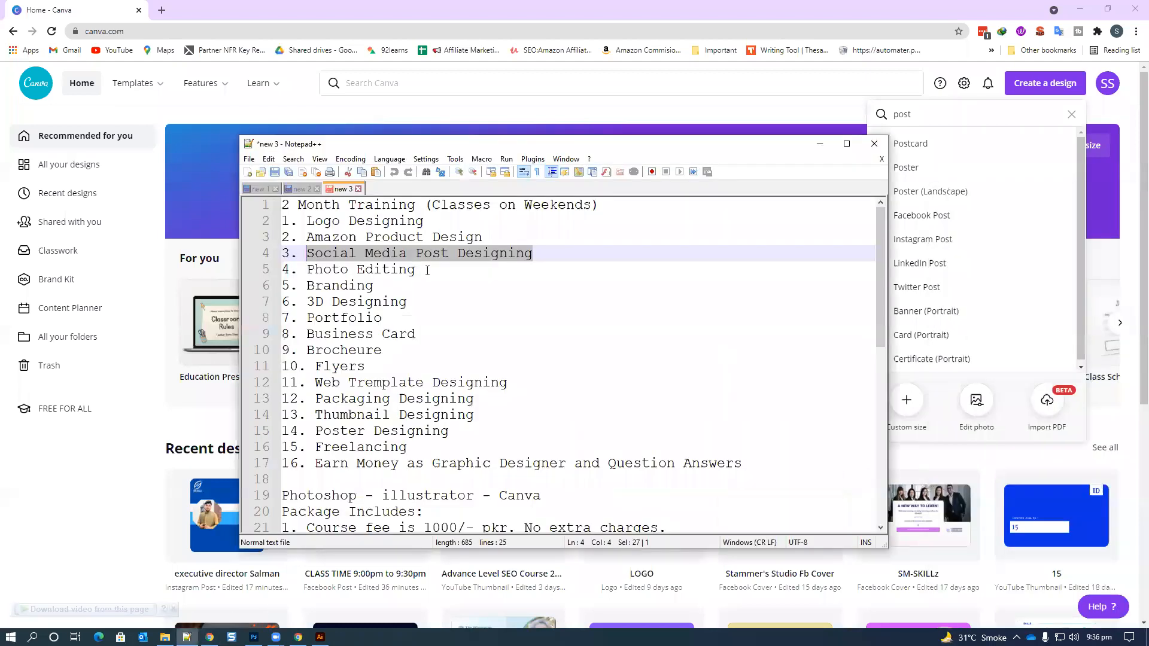
{"action": "left_click_drag", "start_coordinate": [446, 143], "coordinate": [562, 70]}
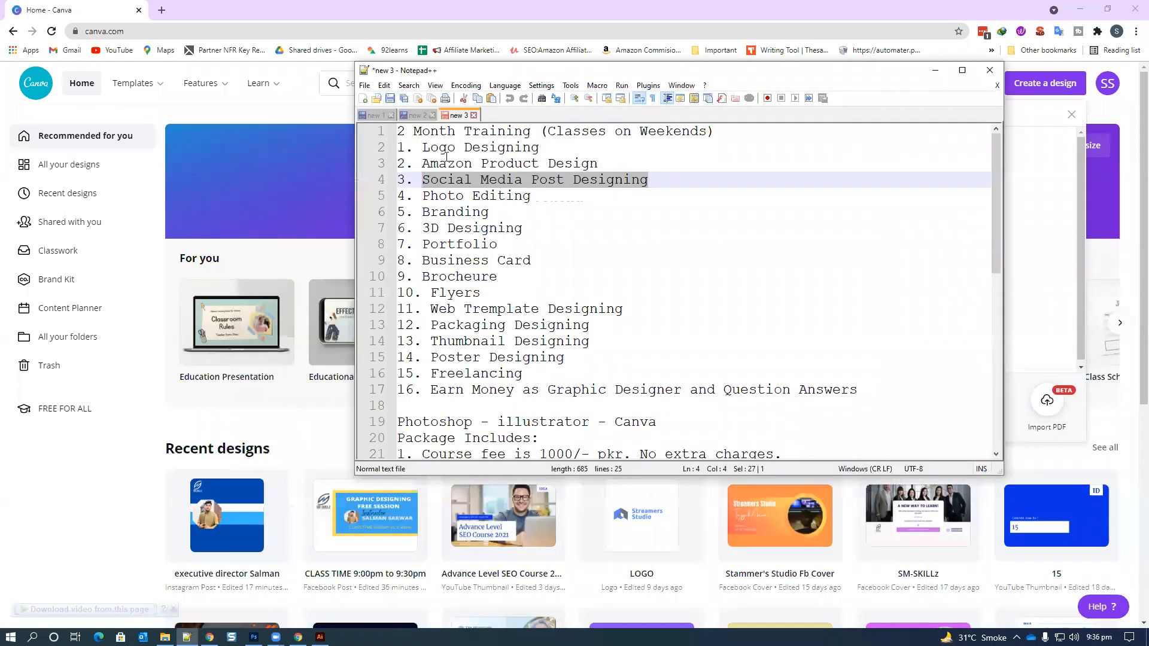
{"action": "left_click_drag", "start_coordinate": [423, 147], "coordinate": [546, 260]}
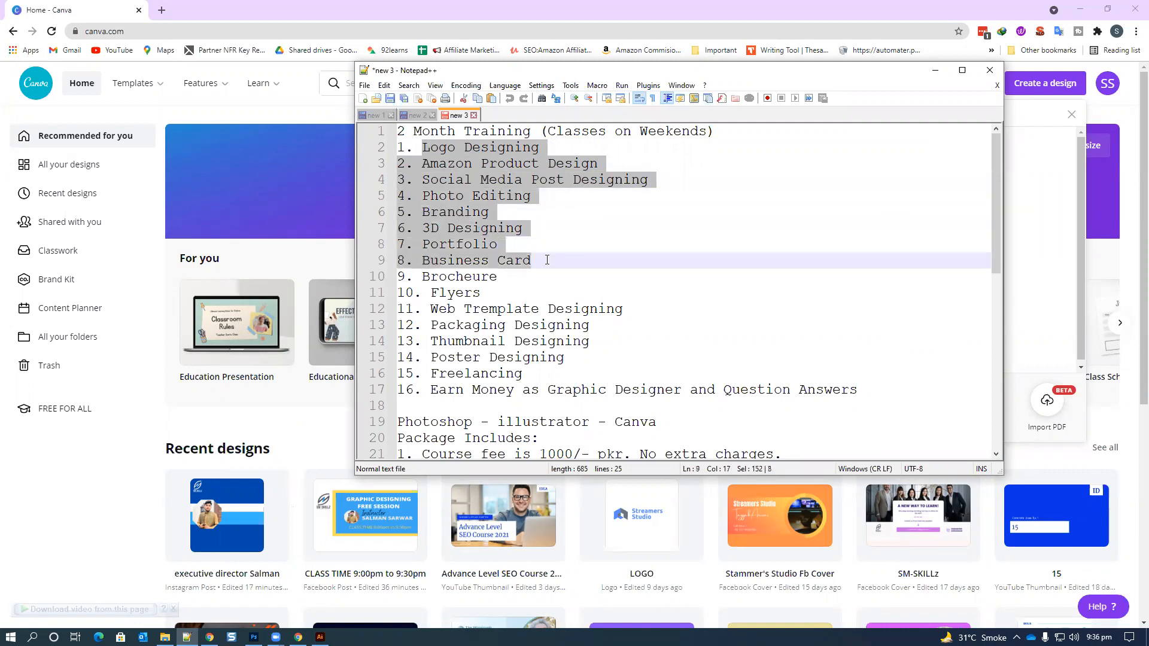
{"action": "key", "text": "alt+Tab"}
{"action": "left_click_drag", "start_coordinate": [430, 277], "coordinate": [388, 138]}
{"action": "left_click", "coordinate": [447, 373]}
- Highlight '2' and 'Classes on Weekends' in the heading, then bring up Fiverr's Amazon Product Design results
{"action": "left_click", "coordinate": [425, 132]}
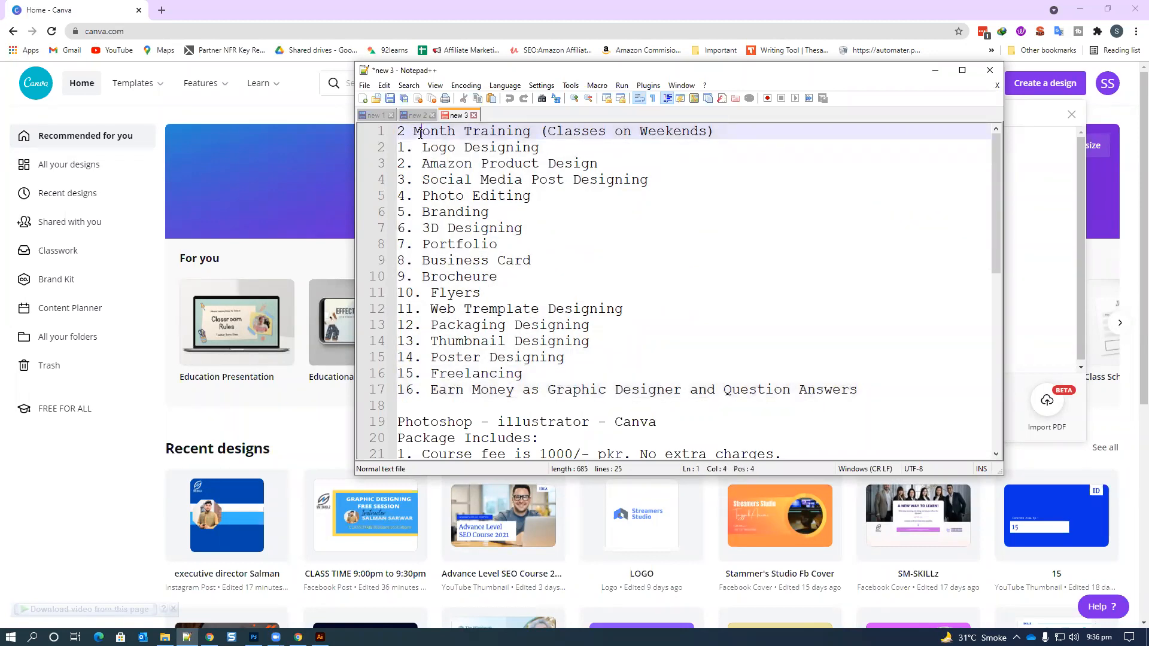
{"action": "double_click", "coordinate": [401, 130]}
{"action": "left_click_drag", "start_coordinate": [584, 131], "coordinate": [628, 138]}
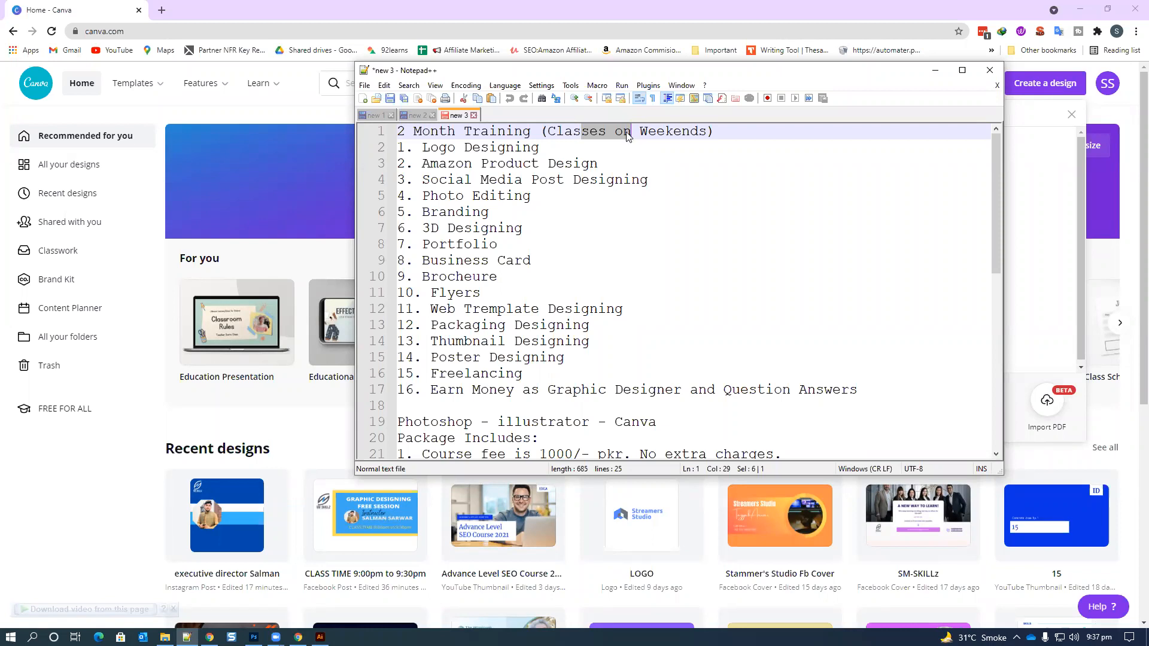
{"action": "left_click", "coordinate": [345, 279]}
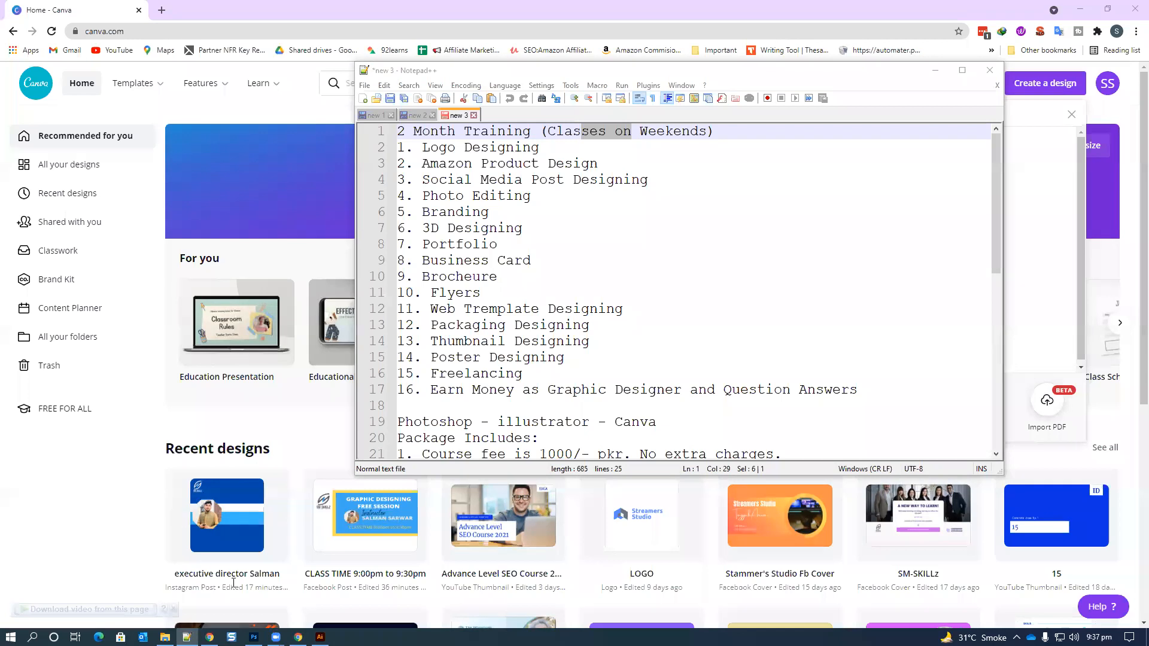
{"action": "mouse_move", "coordinate": [298, 637]}
{"action": "left_click", "coordinate": [298, 598]}
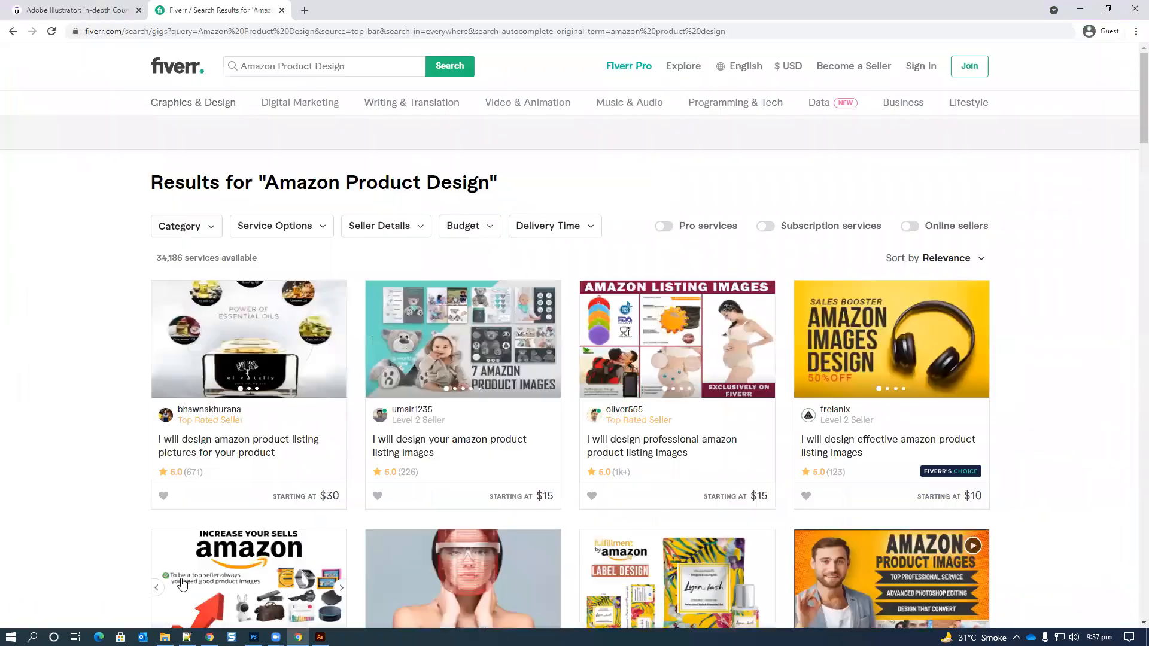
- Close the Fiverr results and highlight the Adobe Illustrator course title and its sale price
{"action": "left_click", "coordinate": [282, 10]}
{"action": "left_click_drag", "start_coordinate": [246, 182], "coordinate": [319, 181]}
{"action": "left_click_drag", "start_coordinate": [403, 211], "coordinate": [359, 201]}
{"action": "left_click", "coordinate": [359, 202]}
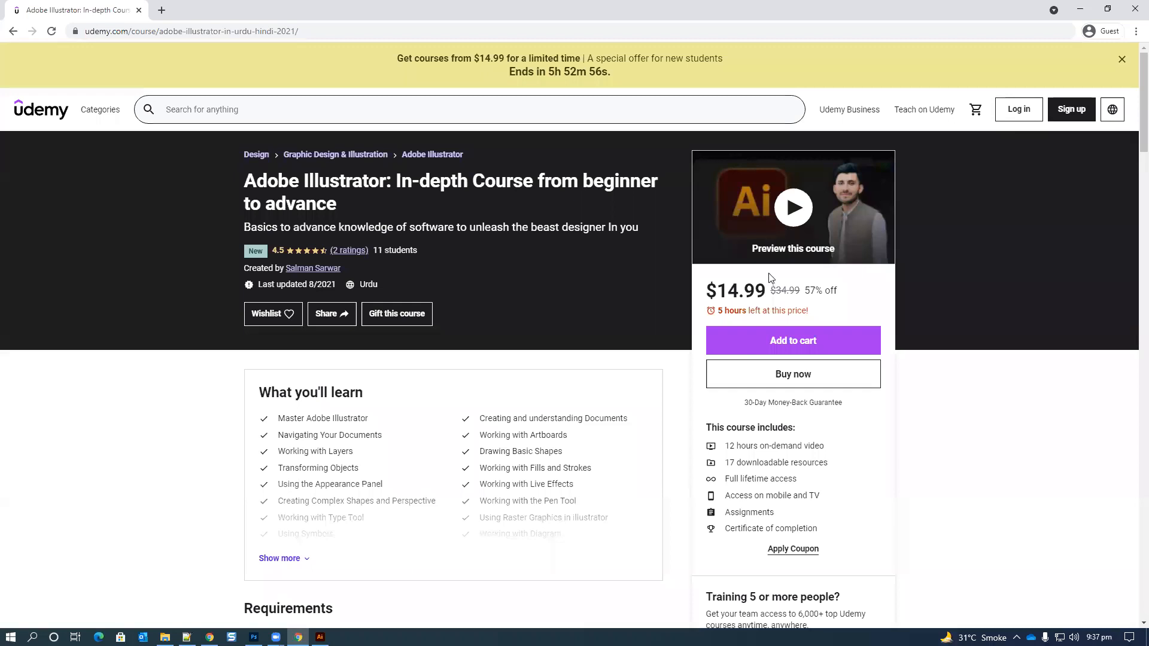
{"action": "scroll", "coordinate": [760, 284], "scroll_direction": "down", "scroll_amount": 5}
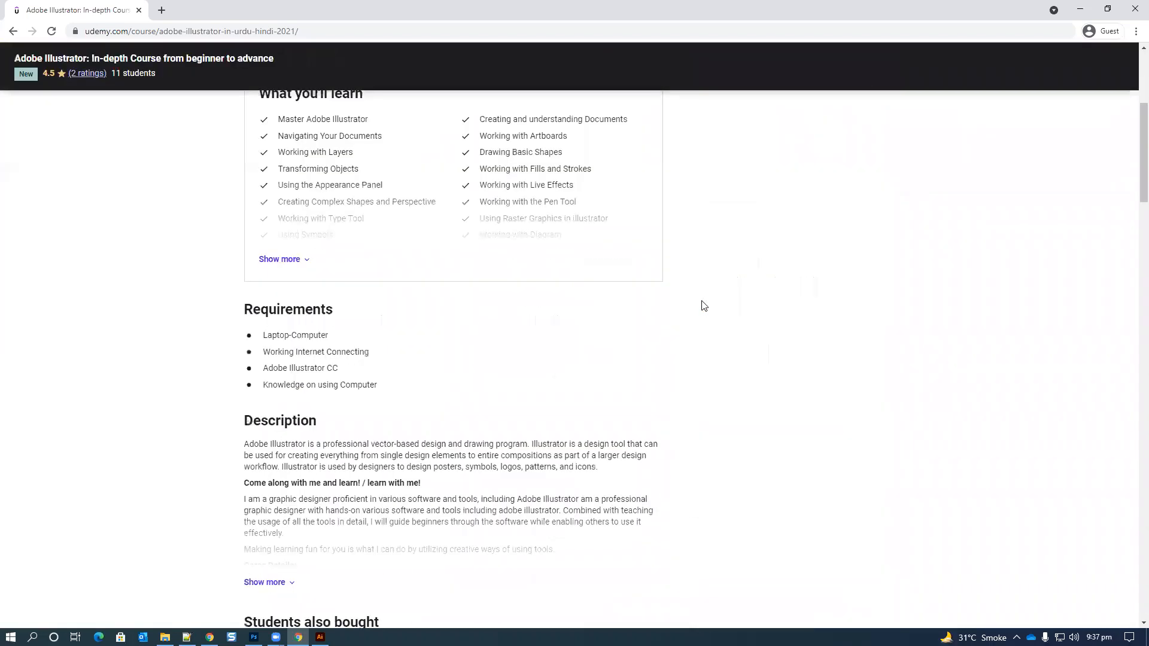
{"action": "scroll", "coordinate": [701, 304], "scroll_direction": "up", "scroll_amount": 4}
{"action": "mouse_move", "coordinate": [717, 232]}
{"action": "left_mouse_down"}
{"action": "mouse_move", "coordinate": [853, 210]}
{"action": "mouse_move", "coordinate": [733, 240]}
{"action": "left_mouse_up"}
{"action": "left_click", "coordinate": [733, 239]}
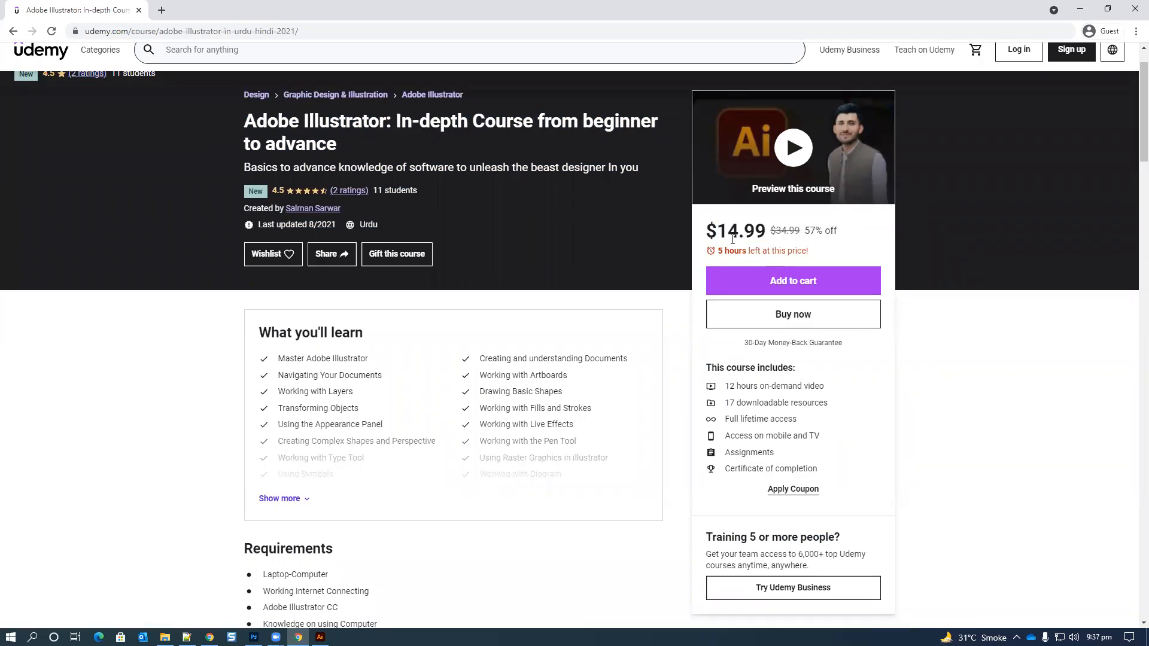
- Scroll through the Udemy course page and highlight the course header text
{"action": "scroll", "coordinate": [501, 279], "scroll_direction": "down", "scroll_amount": 2}
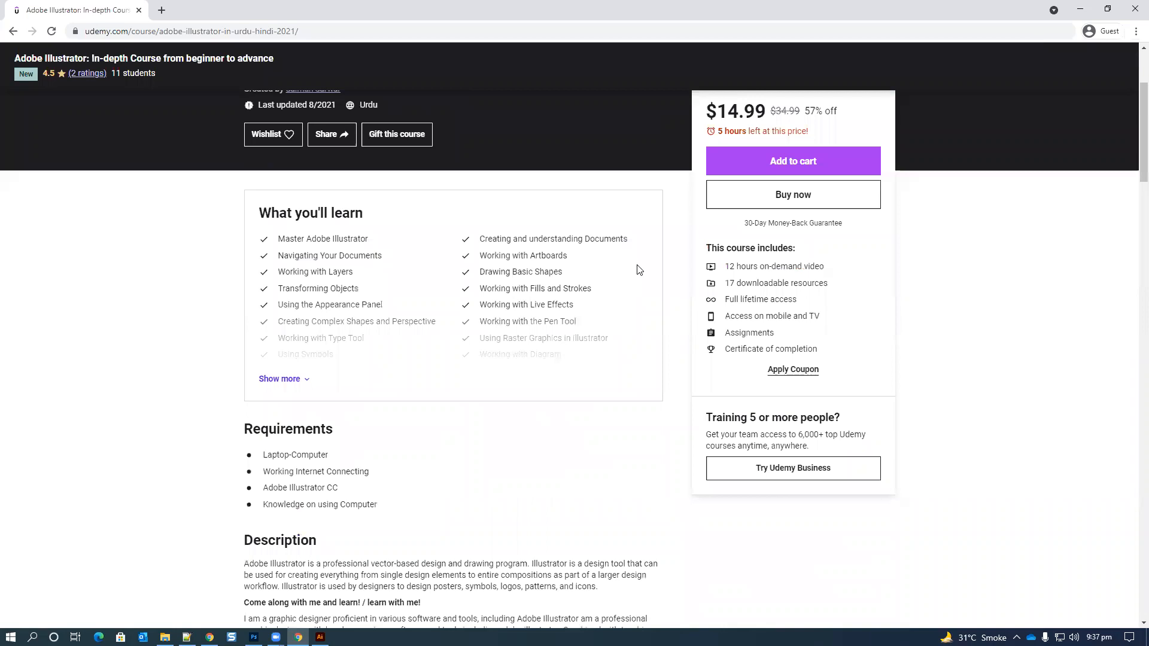
{"action": "scroll", "coordinate": [887, 225], "scroll_direction": "down", "scroll_amount": 2}
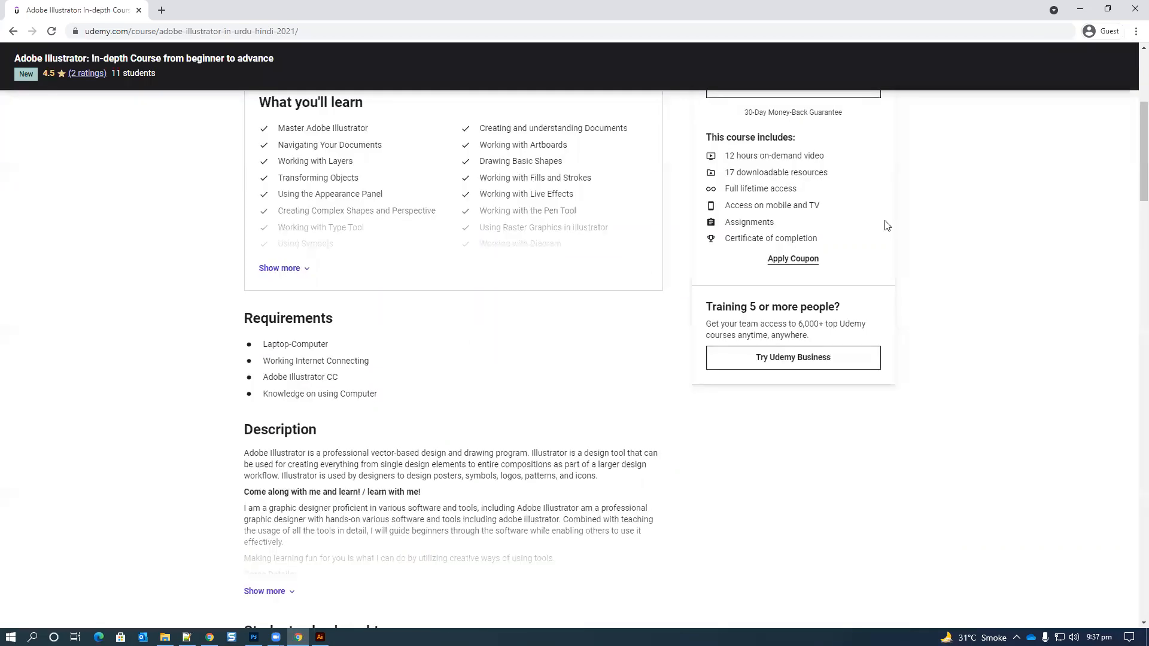
{"action": "scroll", "coordinate": [887, 225], "scroll_direction": "up", "scroll_amount": 5}
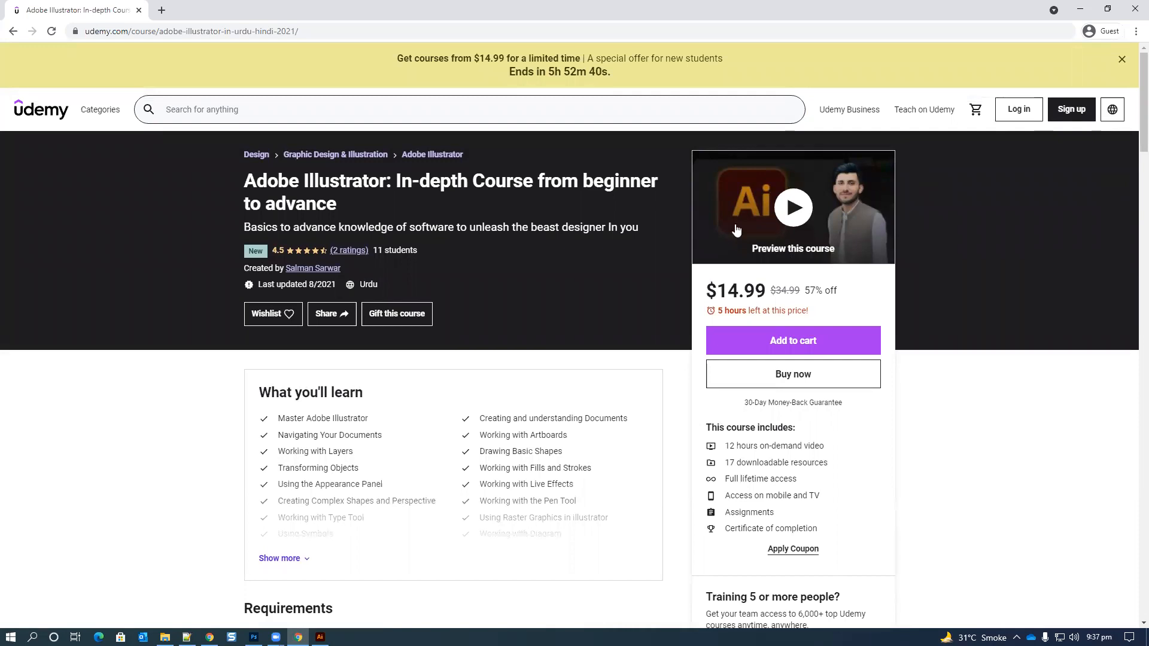
{"action": "scroll", "coordinate": [340, 104], "scroll_direction": "down", "scroll_amount": 3}
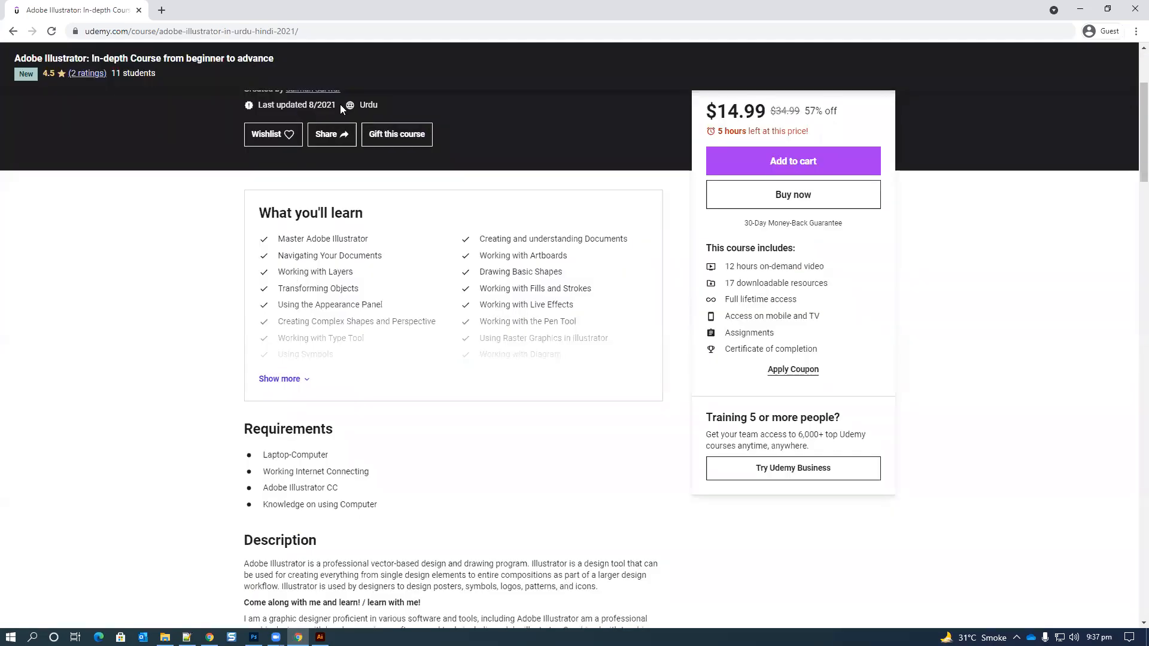
{"action": "scroll", "coordinate": [340, 104], "scroll_direction": "up", "scroll_amount": 1}
{"action": "left_click_drag", "start_coordinate": [293, 149], "coordinate": [593, 180]}
{"action": "scroll", "coordinate": [521, 200], "scroll_direction": "down", "scroll_amount": 10}
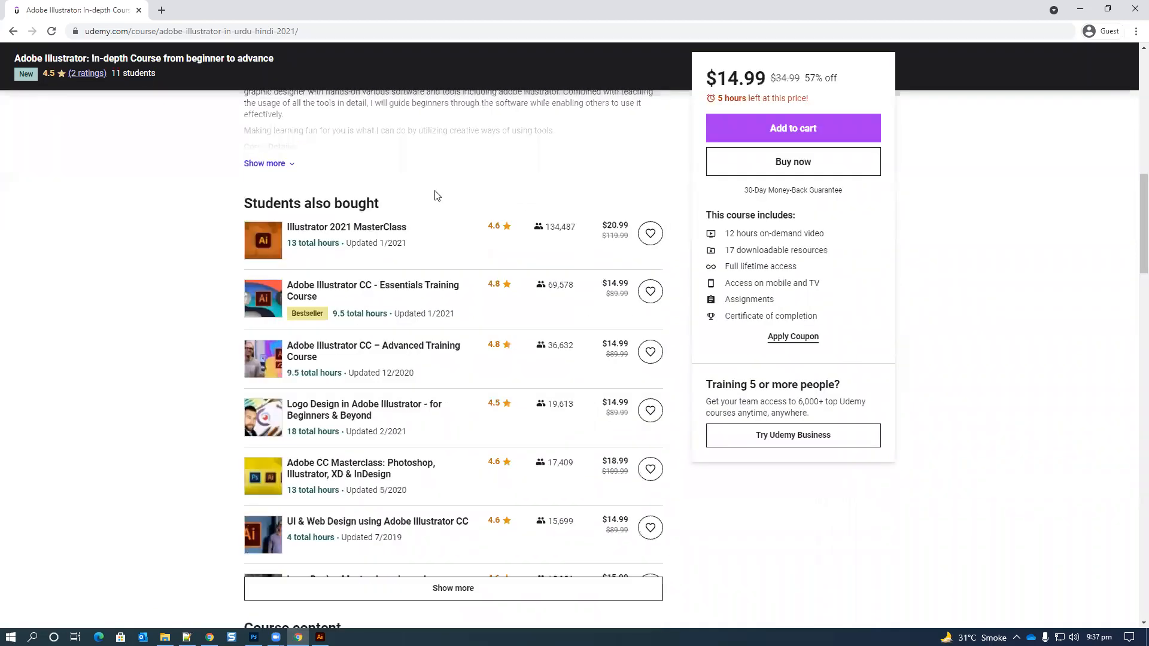
{"action": "scroll", "coordinate": [538, 204], "scroll_direction": "down", "scroll_amount": 10}
{"action": "scroll", "coordinate": [377, 195], "scroll_direction": "up", "scroll_amount": 2}
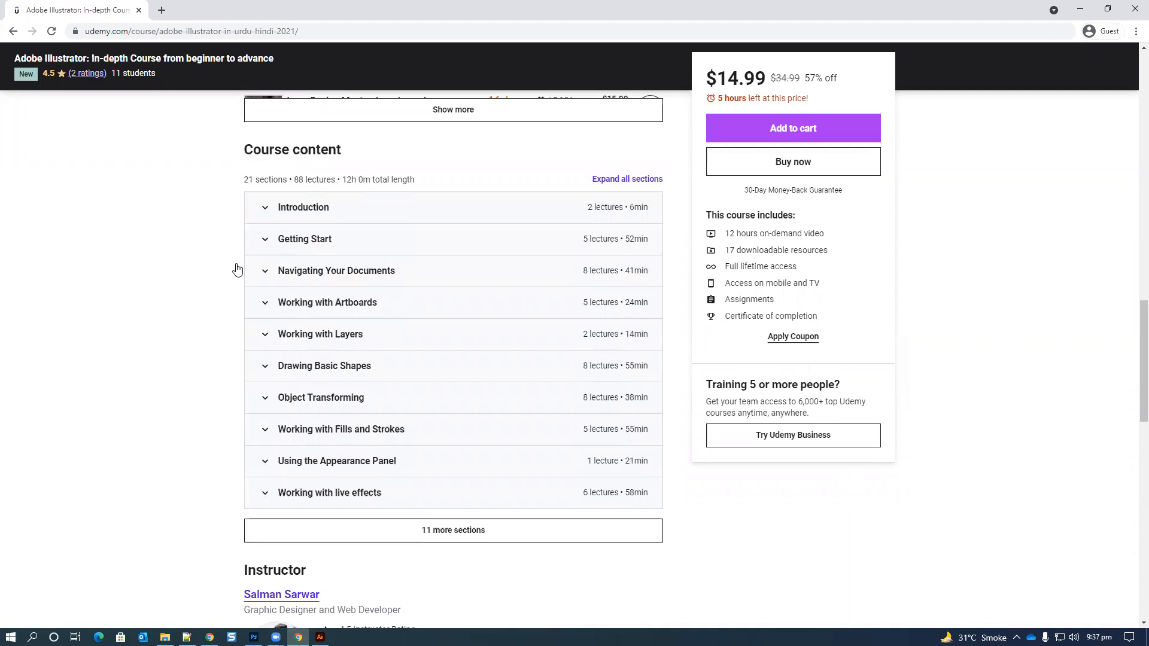
- Show all 21 course sections, expand DATA Visualization, and start the course preview video
{"action": "left_click", "coordinate": [464, 530]}
{"action": "scroll", "coordinate": [457, 274], "scroll_direction": "down", "scroll_amount": 4}
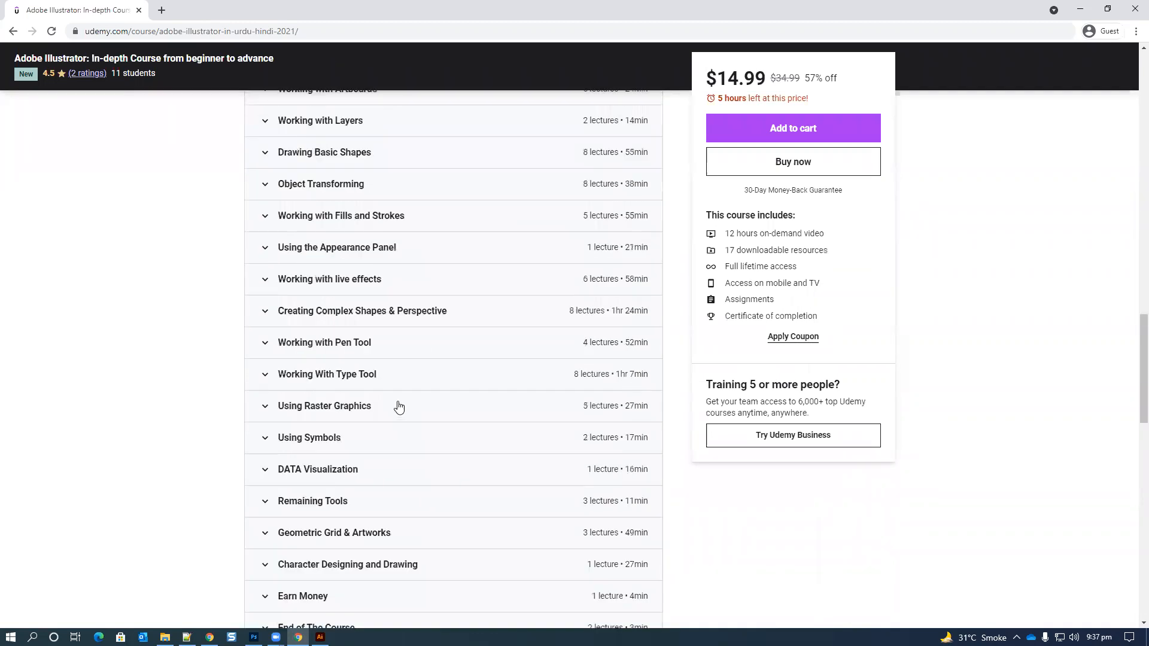
{"action": "scroll", "coordinate": [401, 359], "scroll_direction": "down", "scroll_amount": 5}
{"action": "left_click", "coordinate": [407, 242]}
{"action": "left_click", "coordinate": [408, 239]}
{"action": "left_click", "coordinate": [395, 199]}
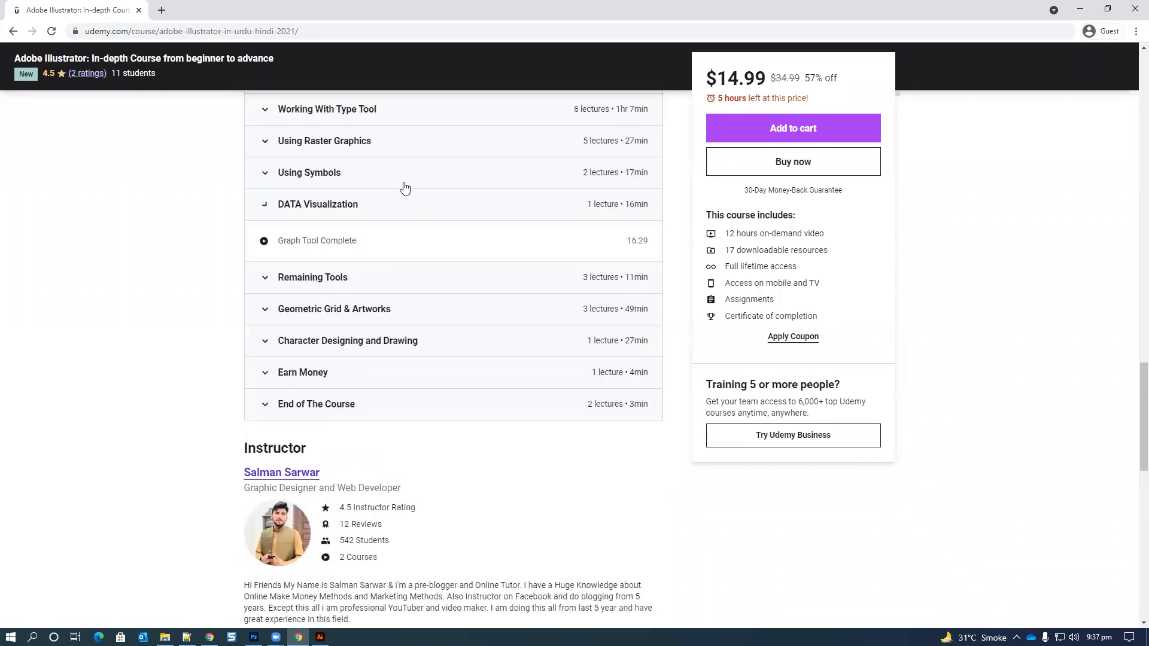
{"action": "scroll", "coordinate": [529, 262], "scroll_direction": "up", "scroll_amount": 11}
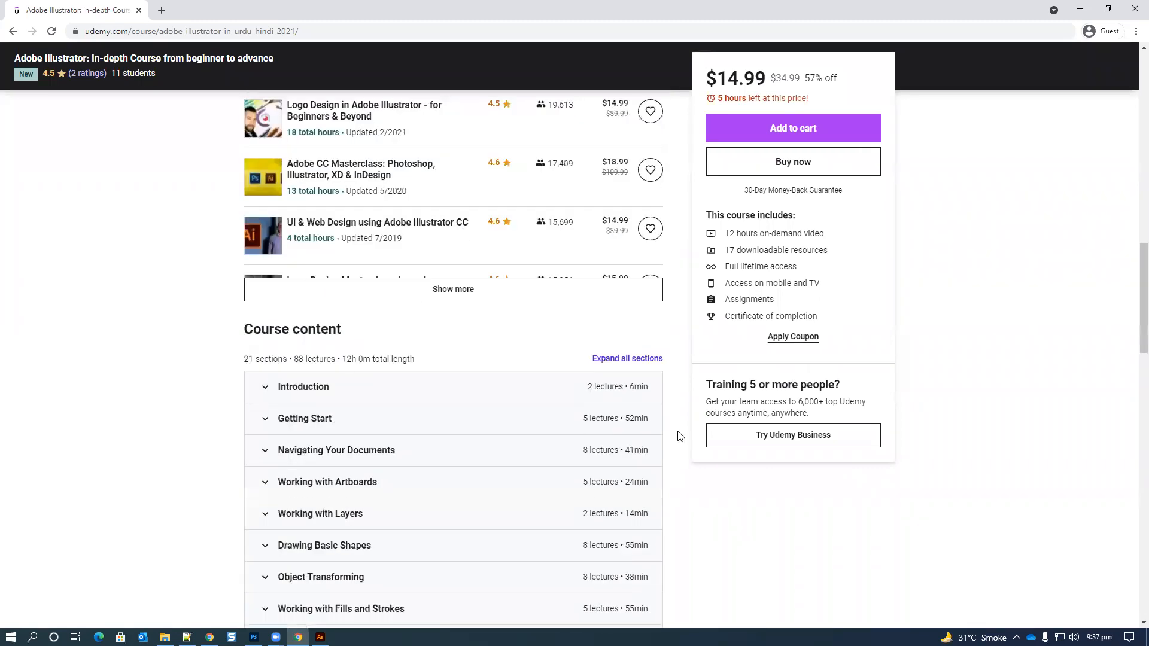
{"action": "scroll", "coordinate": [680, 436], "scroll_direction": "up", "scroll_amount": 17}
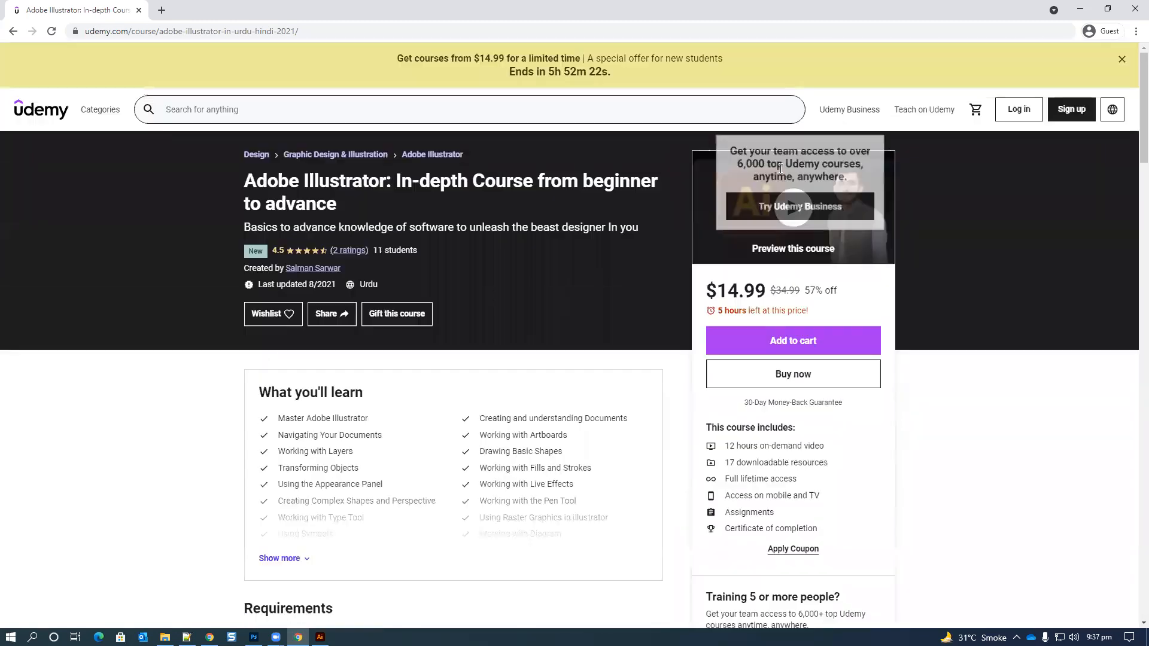
{"action": "left_click", "coordinate": [811, 259]}
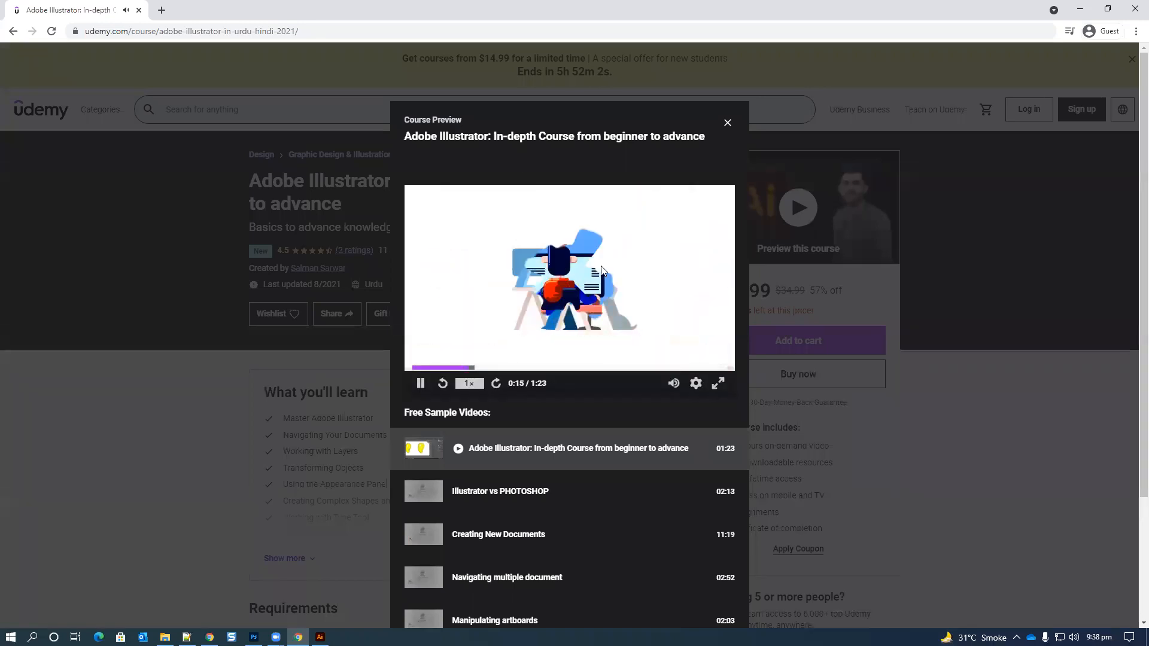
- Play and pause the preview intro several times, leaving it paused at 0:21 of 1:23
{"action": "left_click", "coordinate": [734, 318]}
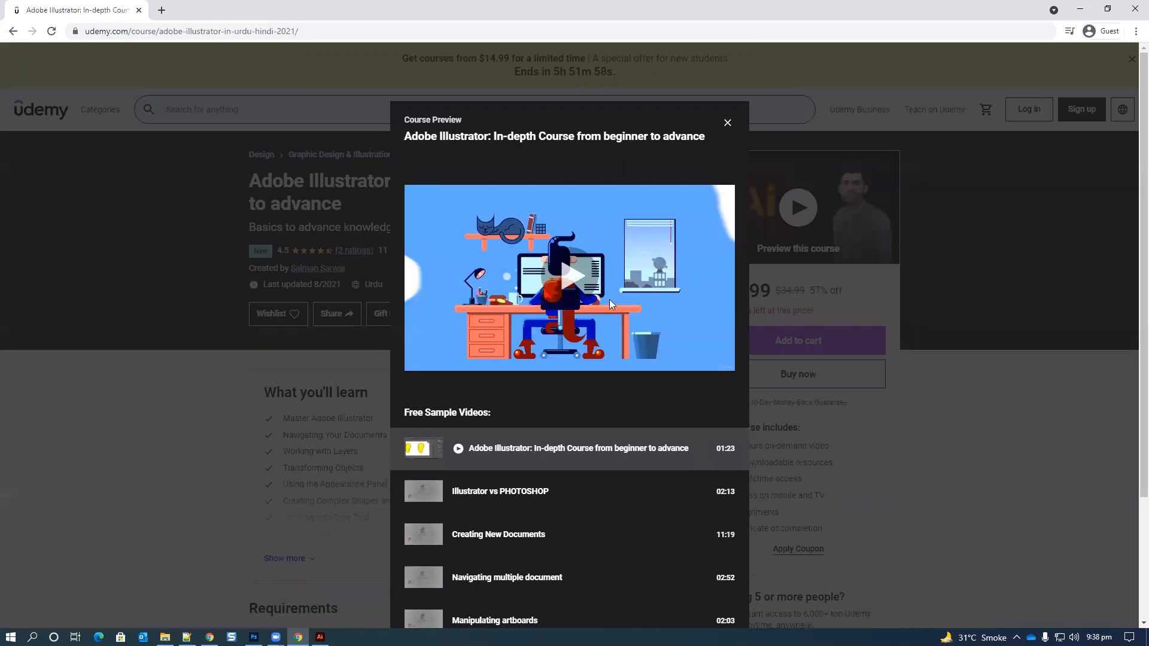
{"action": "left_click", "coordinate": [583, 290]}
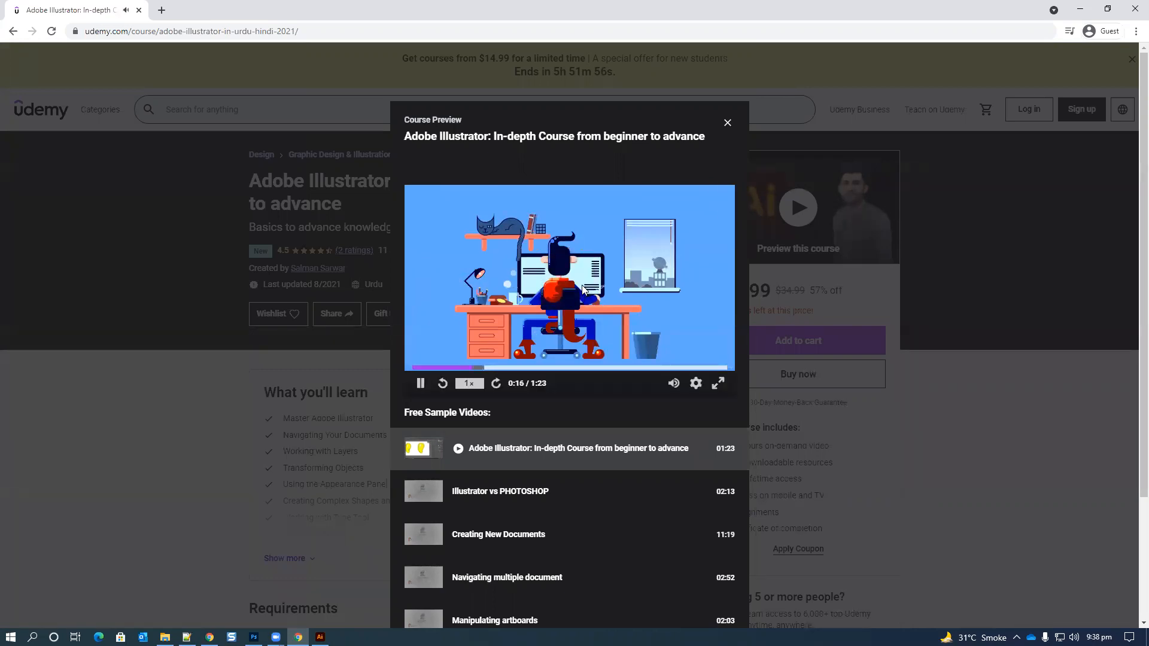
{"action": "left_click", "coordinate": [584, 290]}
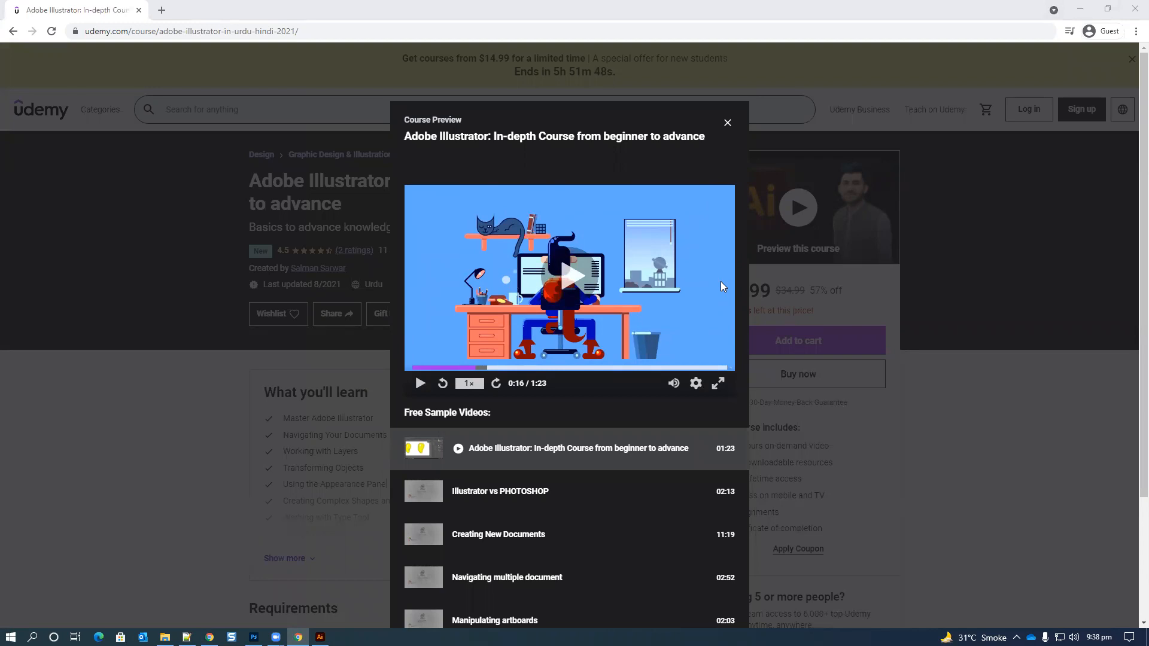
{"action": "left_click", "coordinate": [566, 244]}
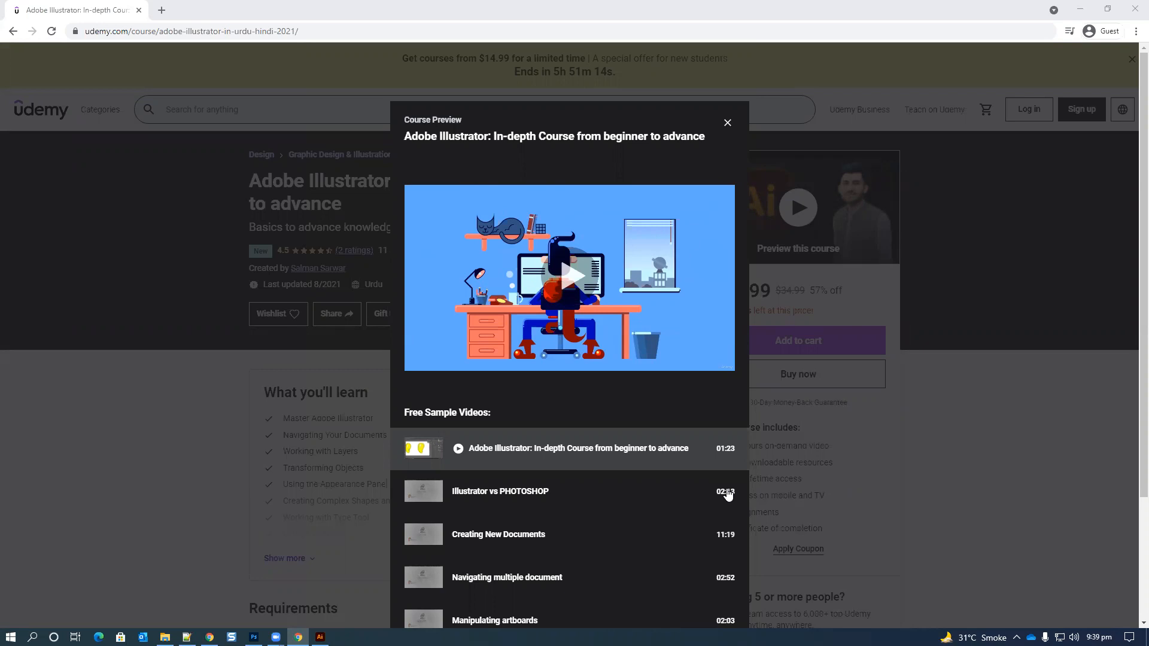
{"action": "left_click", "coordinate": [570, 275]}
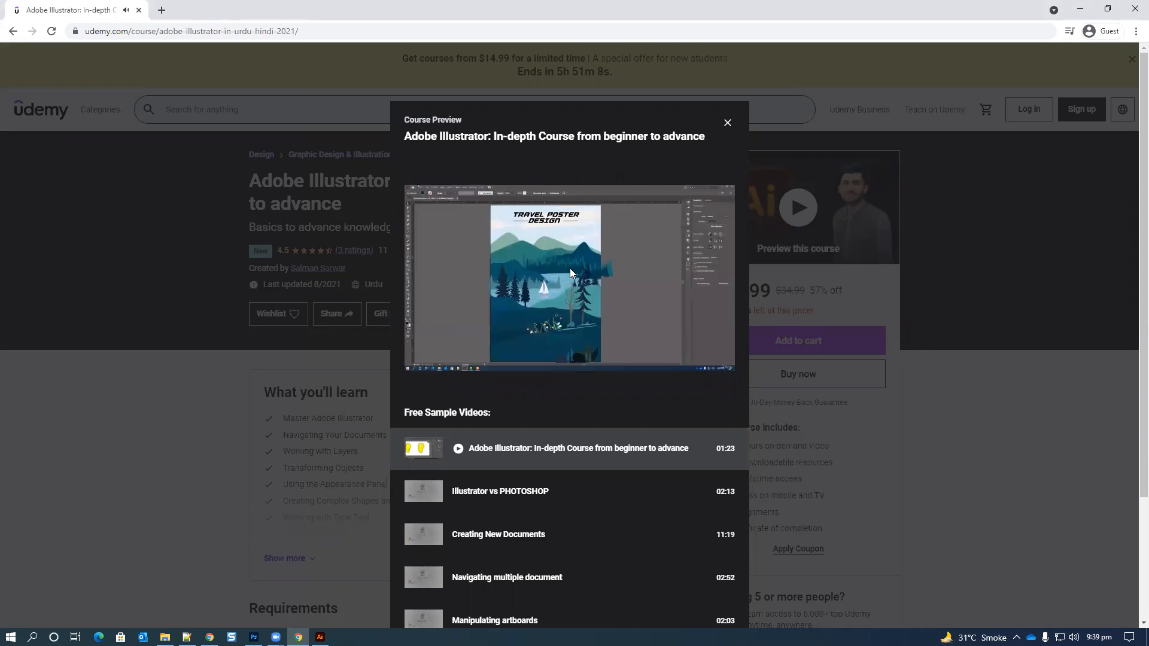
{"action": "left_click", "coordinate": [564, 268]}
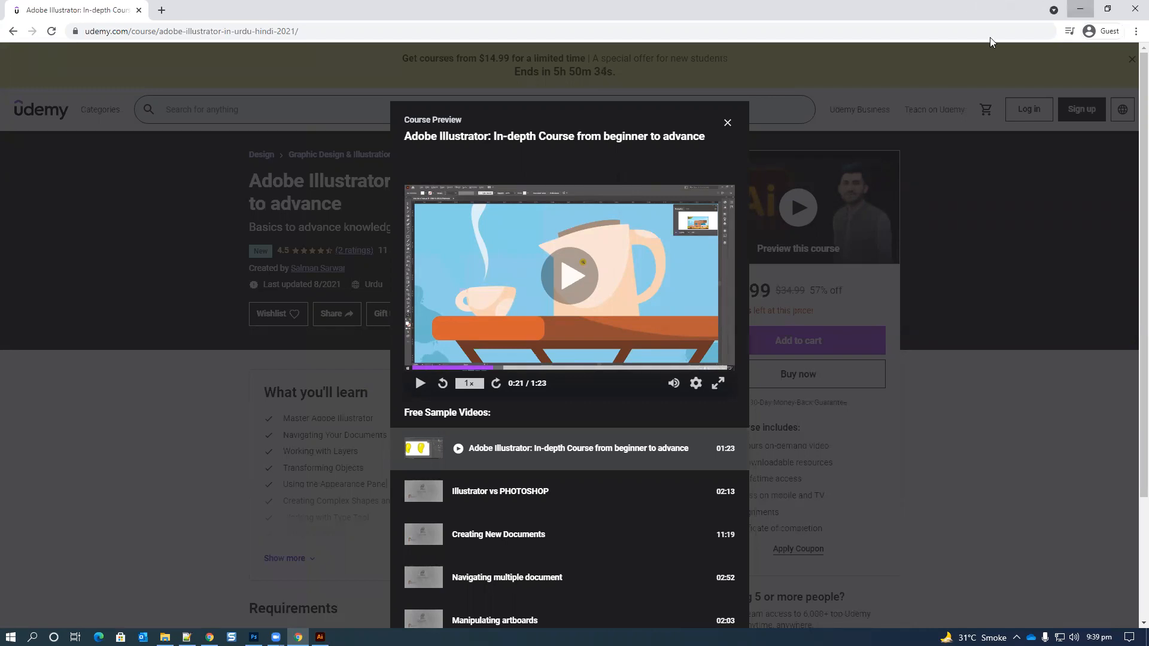
- Minimize the Udemy browser, move Notepad++ aside and minimize it, then scroll the page
{"action": "left_click", "coordinate": [1081, 8]}
{"action": "left_click_drag", "start_coordinate": [540, 70], "coordinate": [387, 85]}
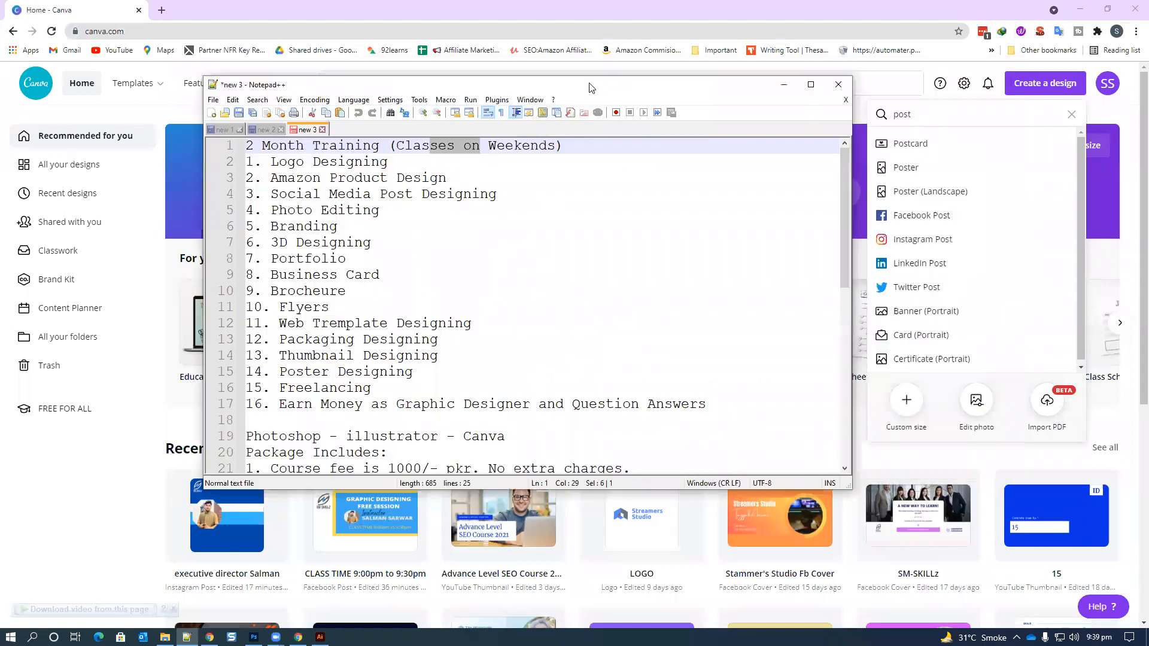
{"action": "left_click_drag", "start_coordinate": [598, 88], "coordinate": [490, 103]}
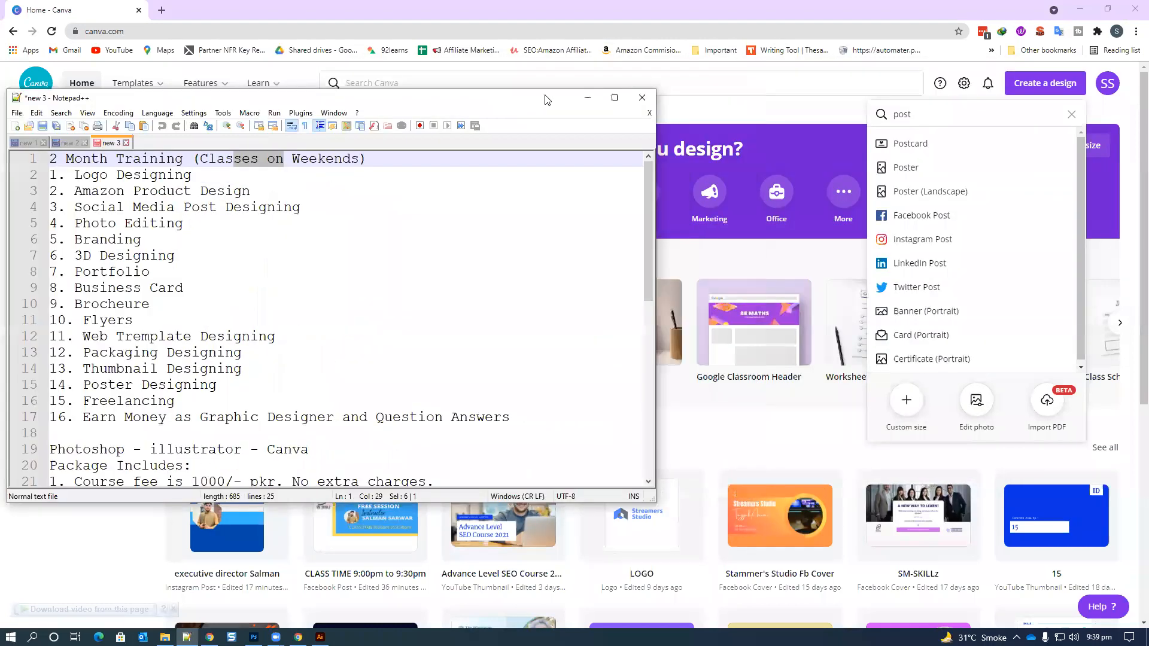
{"action": "left_click", "coordinate": [588, 98]}
{"action": "scroll", "coordinate": [354, 283], "scroll_direction": "down", "scroll_amount": 5}
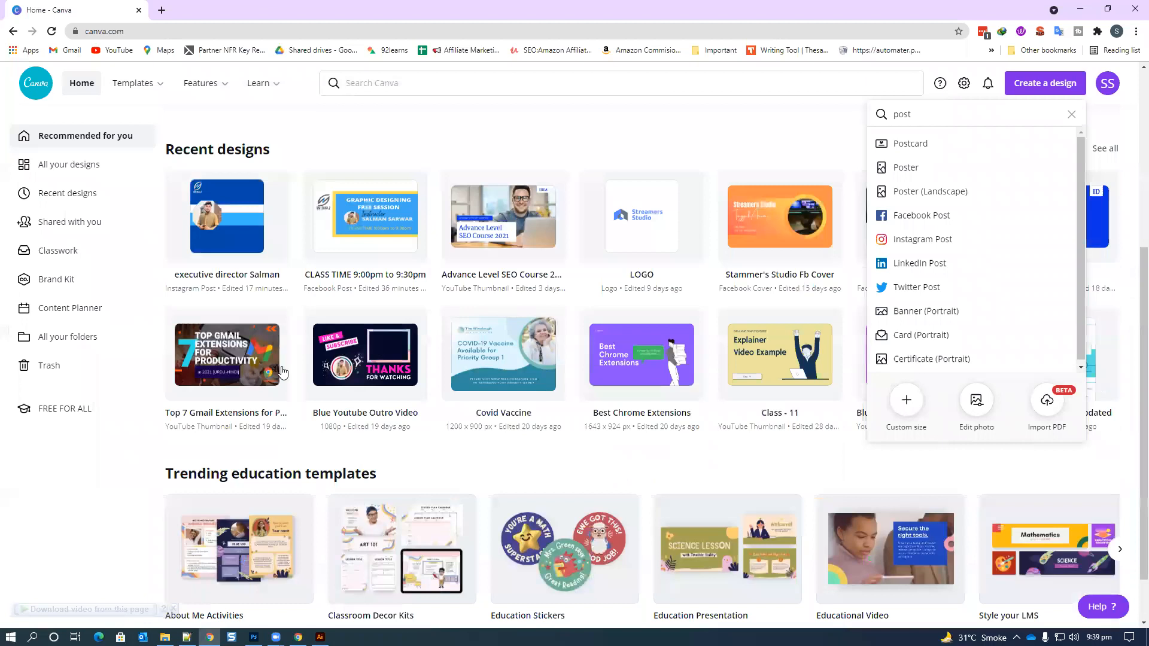
{"action": "scroll", "coordinate": [282, 377], "scroll_direction": "down", "scroll_amount": 1}
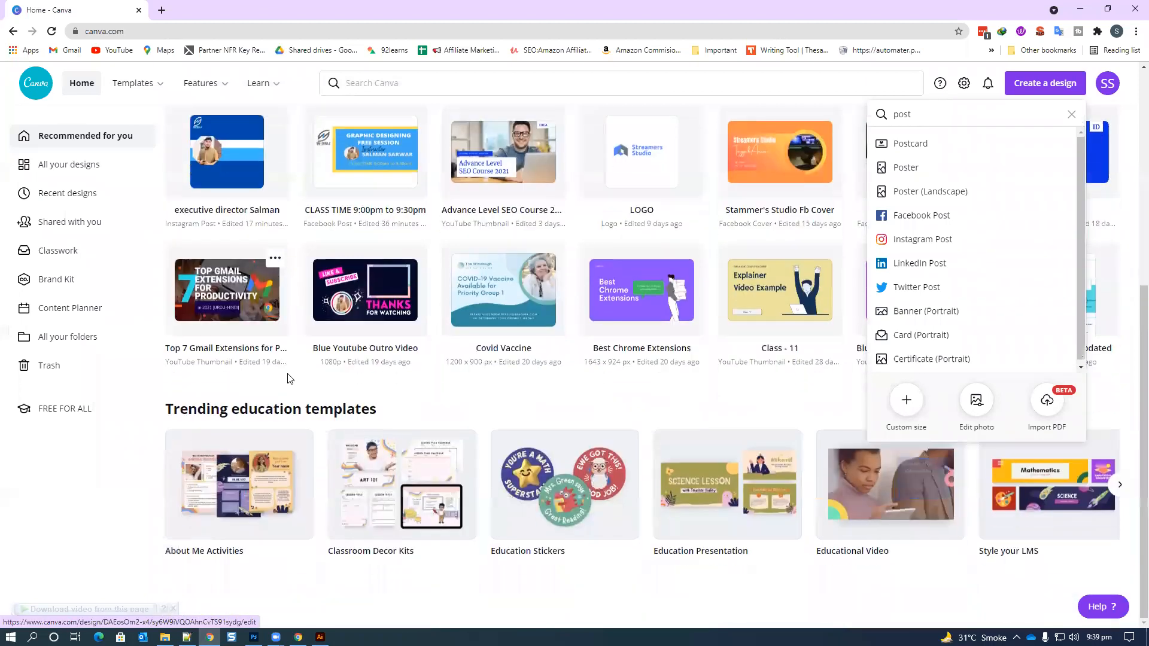
{"action": "scroll", "coordinate": [444, 383], "scroll_direction": "up", "scroll_amount": 6}
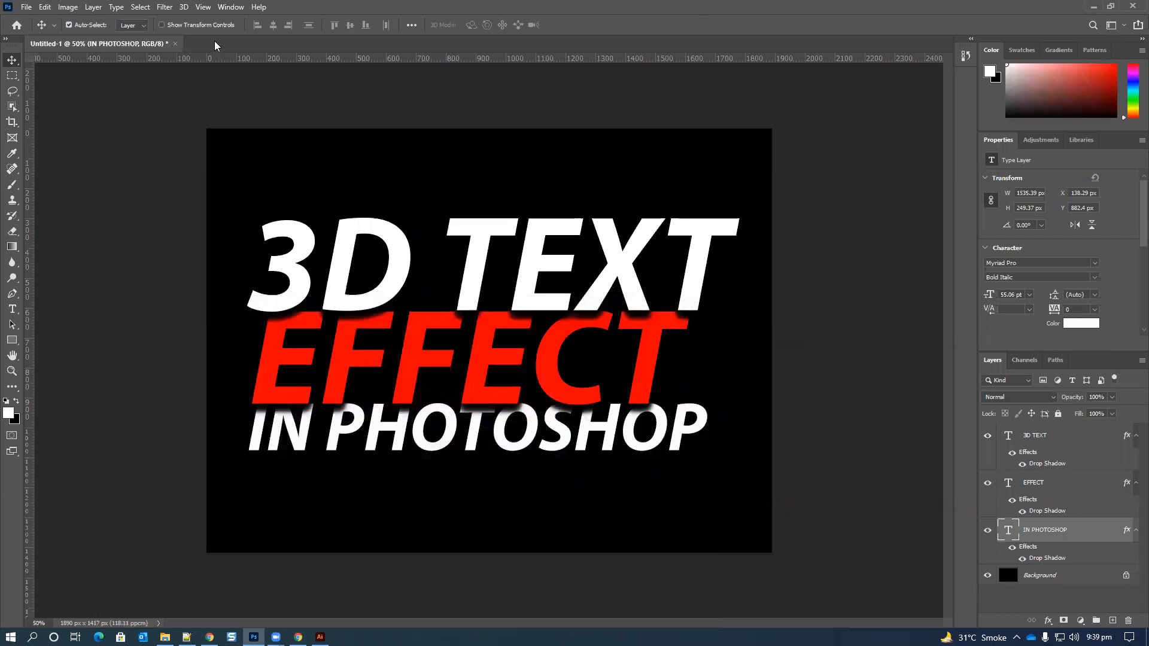
- Close Photoshop's Untitled-1 without saving and dismiss Illustrator's New Document dialog
{"action": "left_click", "coordinate": [176, 46]}
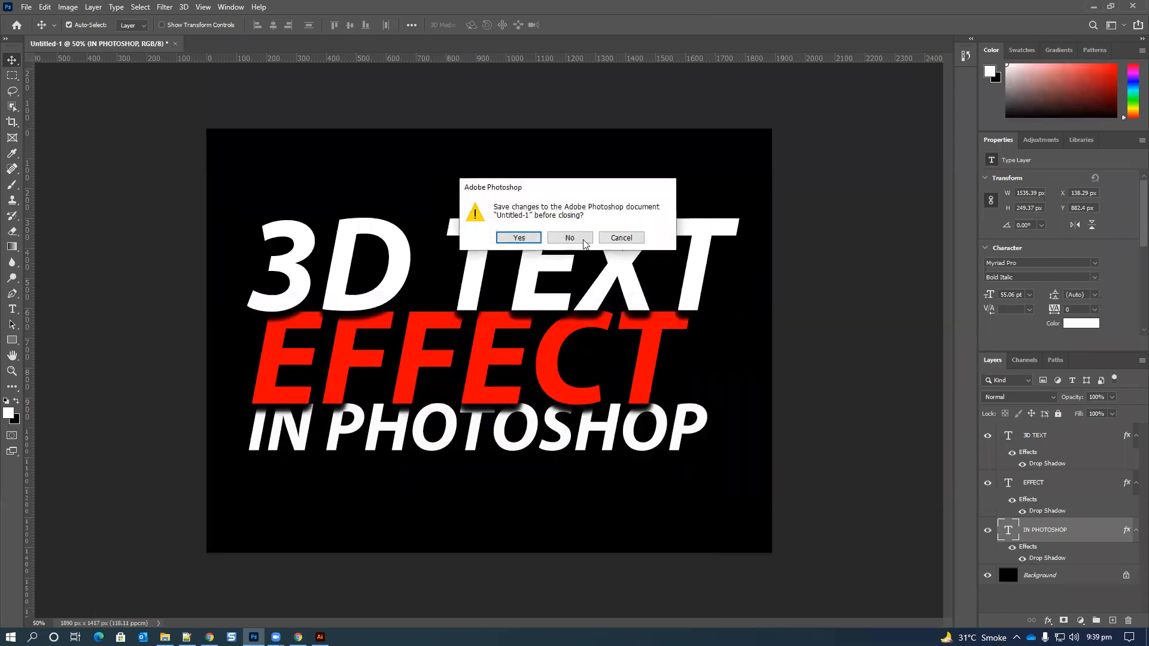
{"action": "left_click", "coordinate": [569, 237]}
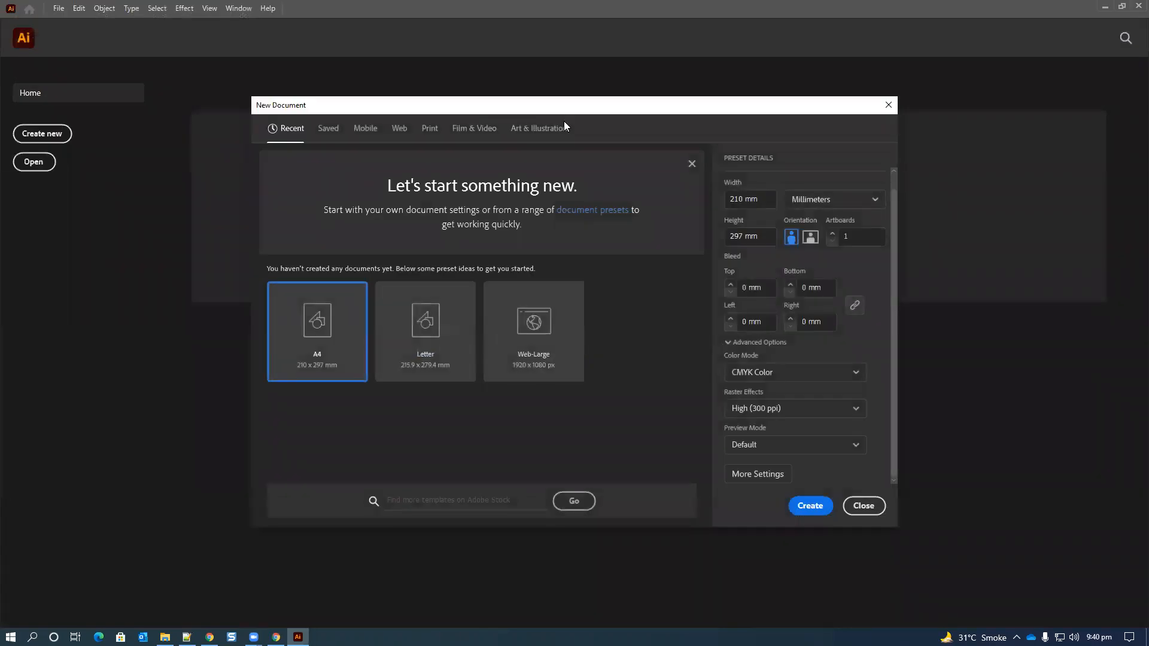
{"action": "left_click_drag", "start_coordinate": [783, 110], "coordinate": [376, 147]}
{"action": "left_click", "coordinate": [480, 141]}
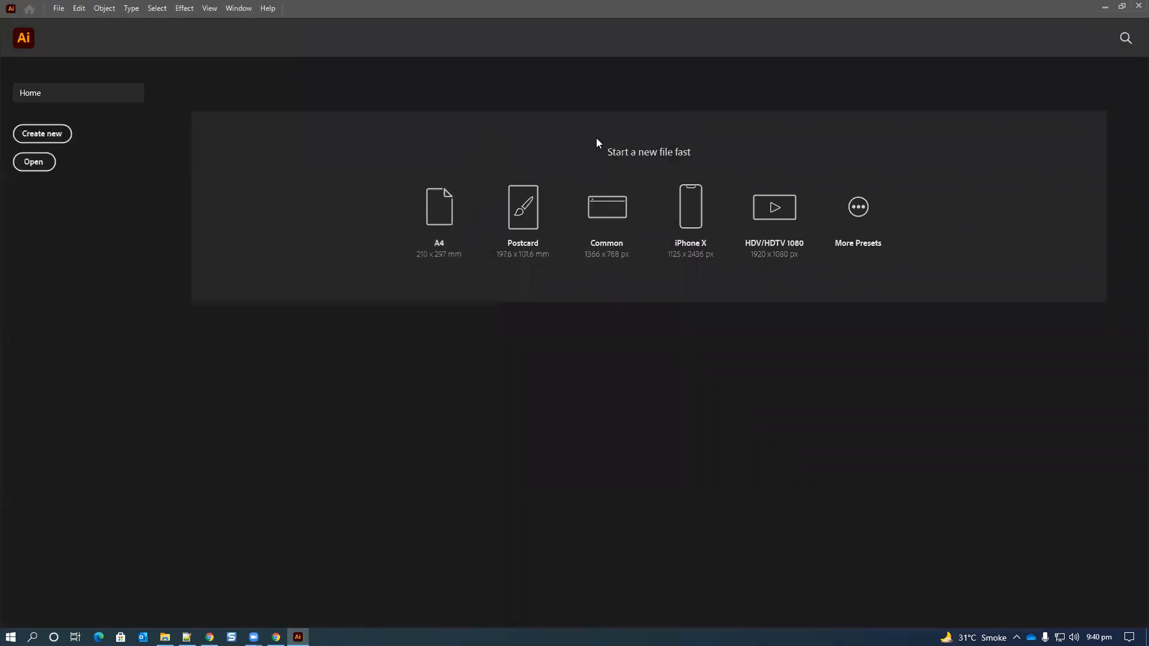